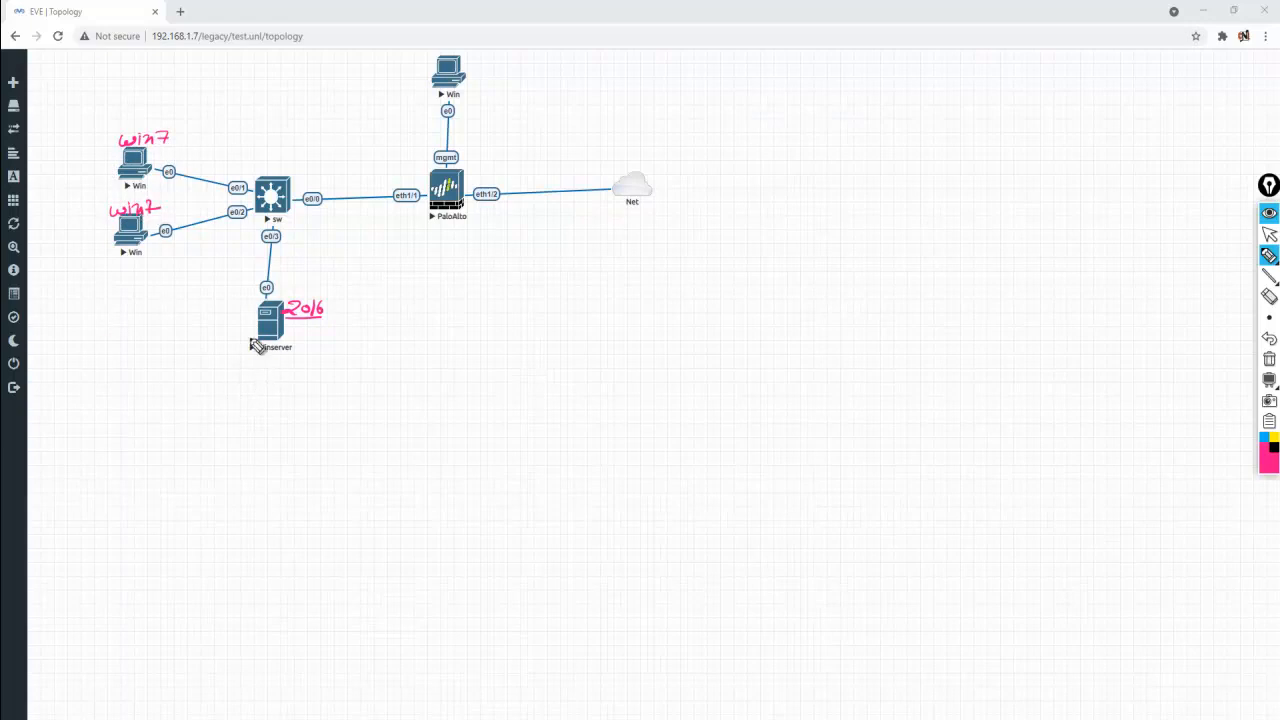
Handwrite 10.1.1.50 under Winserver, and 10.1.1.1 and 10.1.1.2 beside the two Win7 nodes
{"action": "mouse_move", "coordinate": [247, 358]}
{"action": "left_mouse_down"}
{"action": "mouse_move", "coordinate": [247, 369]}
{"action": "mouse_move", "coordinate": [312, 362]}
{"action": "left_mouse_up"}
{"action": "left_click_drag", "start_coordinate": [62, 161], "coordinate": [63, 173]}
{"action": "left_click_drag", "start_coordinate": [70, 162], "coordinate": [97, 174]}
{"action": "left_click", "coordinate": [78, 172]}
{"action": "mouse_move", "coordinate": [60, 238]}
{"action": "left_mouse_down"}
{"action": "mouse_move", "coordinate": [60, 251]}
{"action": "mouse_move", "coordinate": [102, 247]}
{"action": "left_mouse_up"}
{"action": "left_click", "coordinate": [76, 246]}
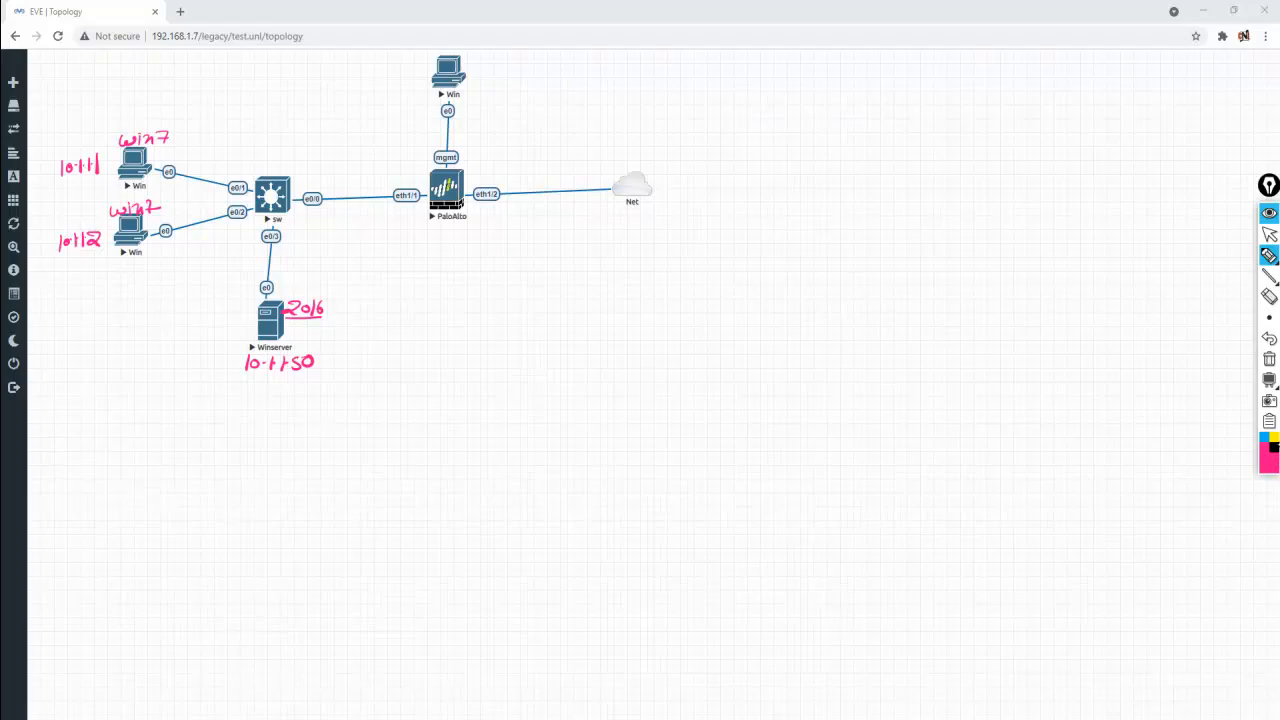
In black, label Winserver 'Domain Controller', both Win7 nodes 'member', and bracket it with 'ABC,123.'
{"action": "left_click", "coordinate": [1273, 447]}
{"action": "mouse_move", "coordinate": [232, 386]}
{"action": "left_mouse_down"}
{"action": "mouse_move", "coordinate": [352, 443]}
{"action": "mouse_move", "coordinate": [358, 429]}
{"action": "left_mouse_up"}
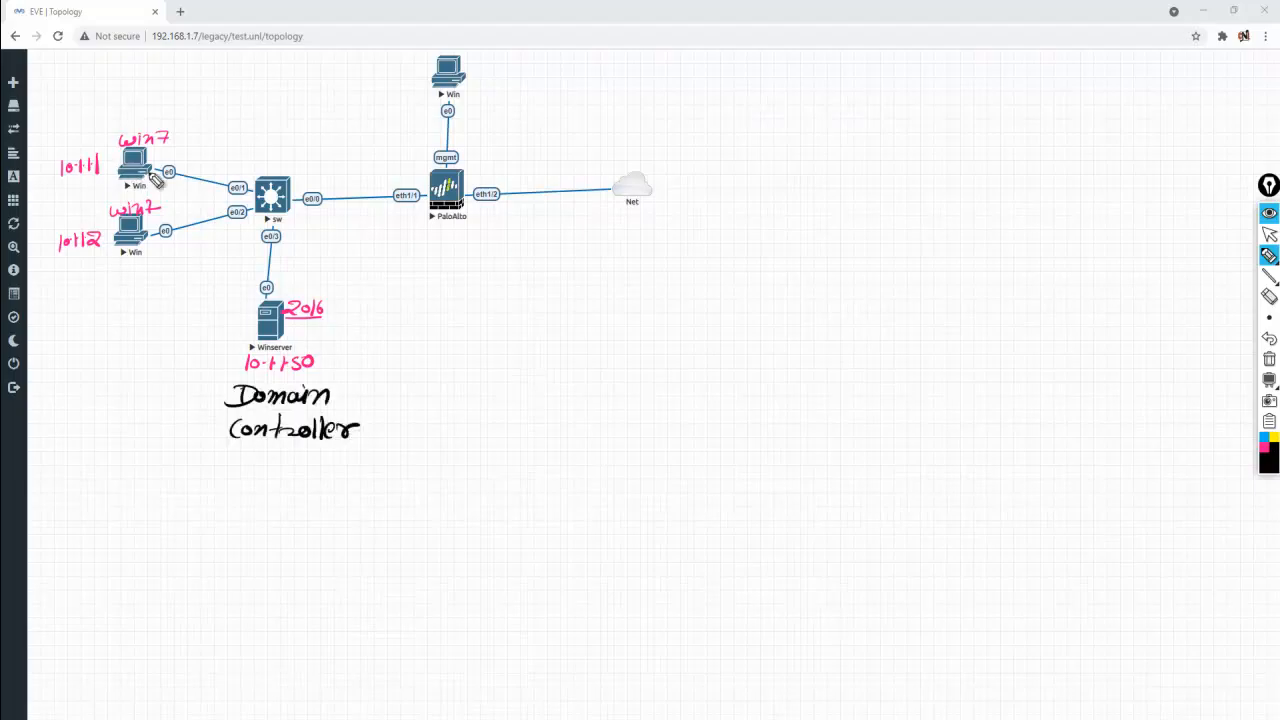
{"action": "left_click_drag", "start_coordinate": [156, 160], "coordinate": [228, 155]}
{"action": "mouse_move", "coordinate": [152, 252]}
{"action": "left_mouse_down"}
{"action": "mouse_move", "coordinate": [214, 256]}
{"action": "mouse_move", "coordinate": [228, 240]}
{"action": "left_mouse_up"}
{"action": "mouse_move", "coordinate": [328, 380]}
{"action": "left_mouse_down"}
{"action": "mouse_move", "coordinate": [392, 390]}
{"action": "mouse_move", "coordinate": [392, 461]}
{"action": "mouse_move", "coordinate": [424, 402]}
{"action": "mouse_move", "coordinate": [426, 430]}
{"action": "mouse_move", "coordinate": [424, 416]}
{"action": "left_mouse_up"}
{"action": "mouse_move", "coordinate": [432, 405]}
{"action": "left_mouse_down"}
{"action": "mouse_move", "coordinate": [432, 424]}
{"action": "mouse_move", "coordinate": [511, 428]}
{"action": "left_mouse_up"}
Finish the 'ABC,123.' note, then draw yellow arrows and circles marking both Win7 PCs
{"action": "left_click", "coordinate": [531, 426]}
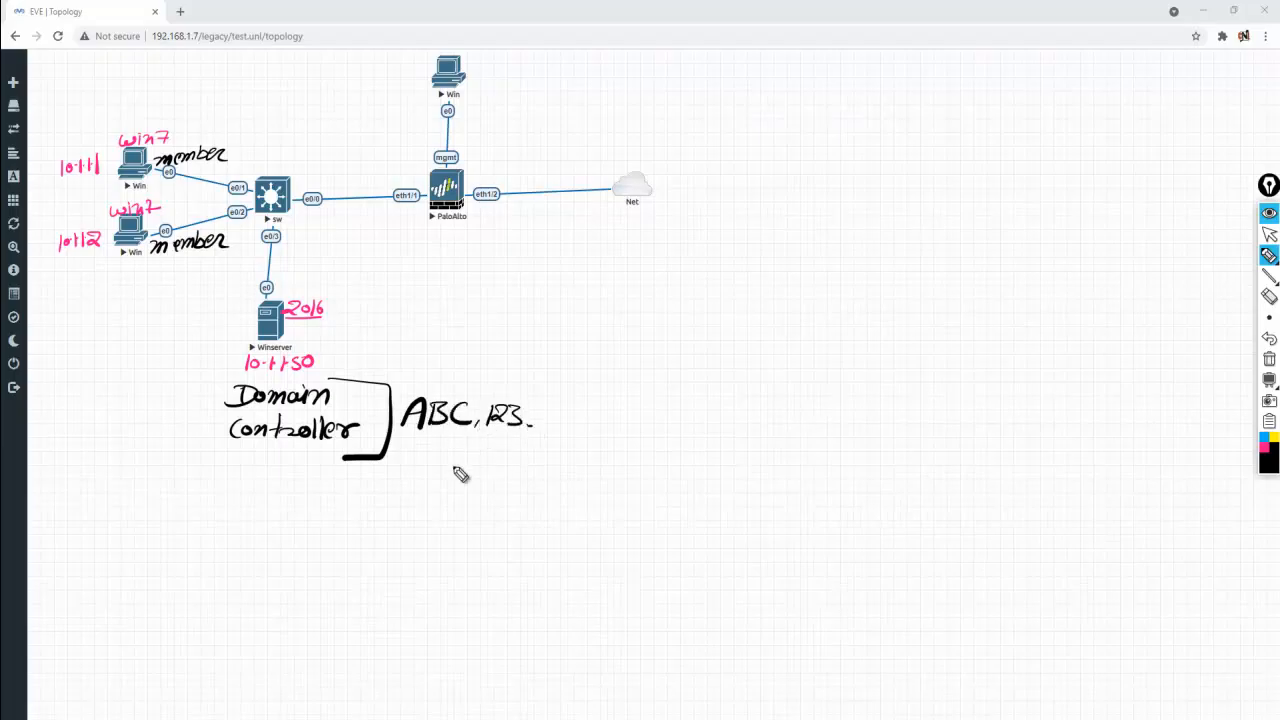
{"action": "left_click", "coordinate": [1274, 437]}
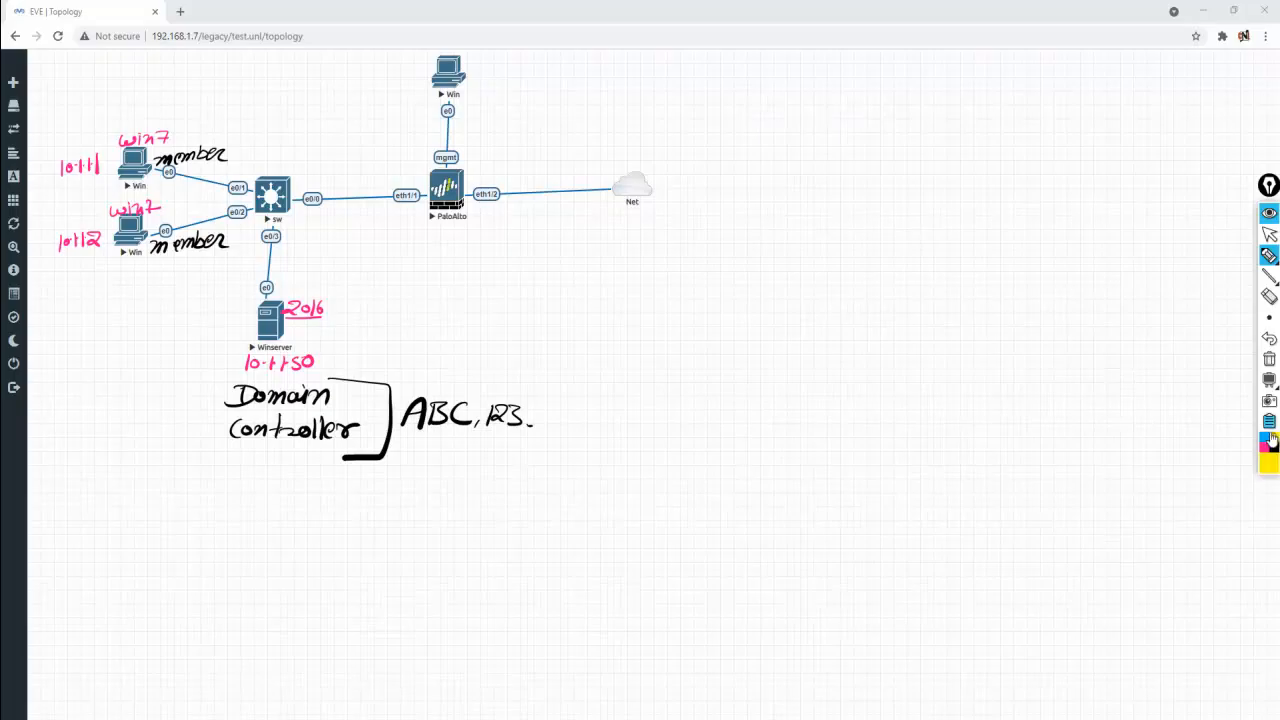
{"action": "mouse_move", "coordinate": [472, 382]}
{"action": "left_mouse_down"}
{"action": "mouse_move", "coordinate": [145, 180]}
{"action": "mouse_move", "coordinate": [165, 192]}
{"action": "left_mouse_up"}
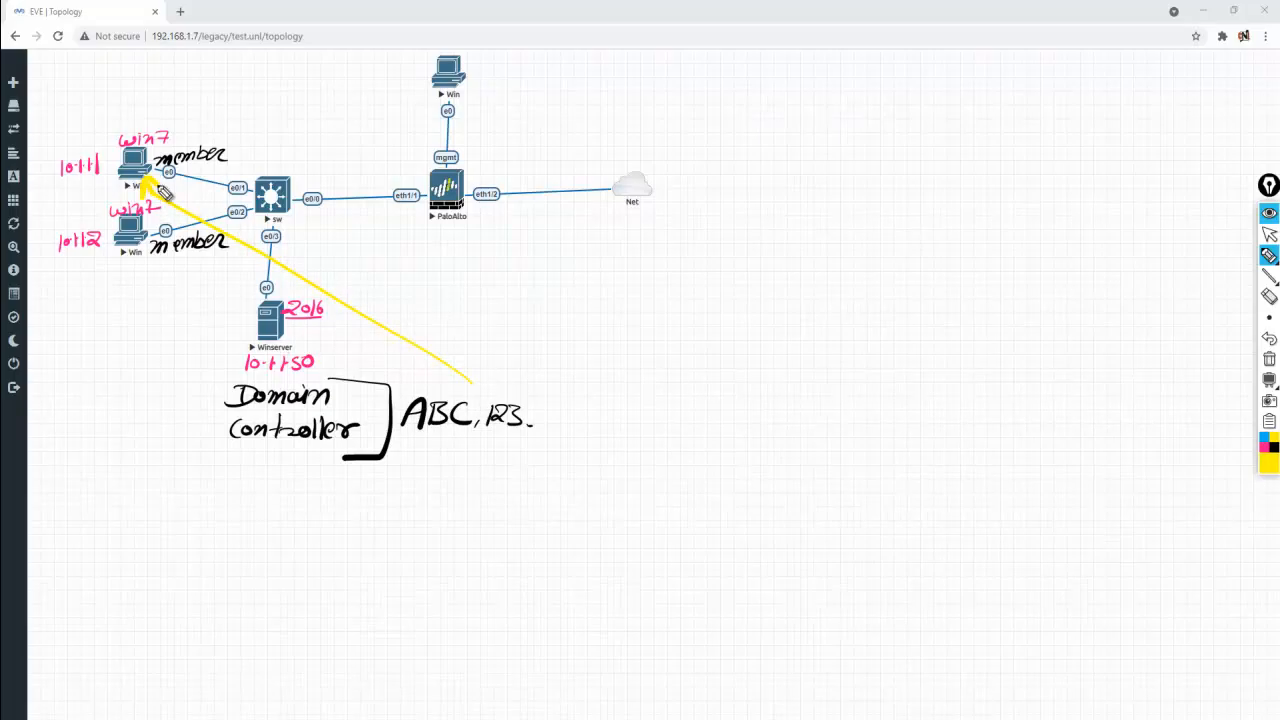
{"action": "mouse_move", "coordinate": [446, 388]}
{"action": "left_mouse_down"}
{"action": "mouse_move", "coordinate": [320, 343]}
{"action": "mouse_move", "coordinate": [155, 256]}
{"action": "mouse_move", "coordinate": [172, 266]}
{"action": "left_mouse_up"}
{"action": "mouse_move", "coordinate": [158, 140]}
{"action": "left_mouse_down"}
{"action": "mouse_move", "coordinate": [95, 185]}
{"action": "mouse_move", "coordinate": [165, 150]}
{"action": "left_mouse_up"}
{"action": "left_click_drag", "start_coordinate": [158, 208], "coordinate": [97, 238]}
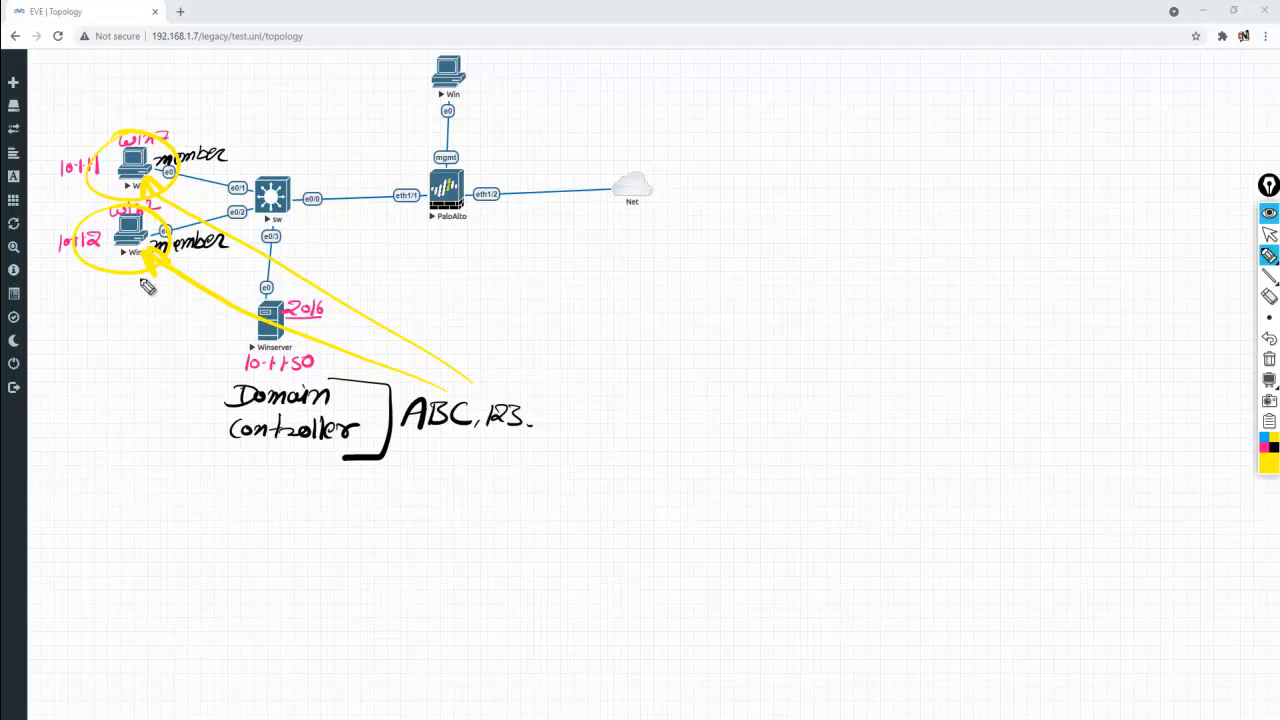
Undo the last two yellow strokes, then circle Winserver and draw a yellow line to PaloAlto
{"action": "left_click", "coordinate": [1264, 339]}
{"action": "left_click", "coordinate": [1264, 339]}
{"action": "mouse_move", "coordinate": [334, 289]}
{"action": "left_mouse_down"}
{"action": "mouse_move", "coordinate": [220, 363]}
{"action": "mouse_move", "coordinate": [374, 314]}
{"action": "mouse_move", "coordinate": [375, 281]}
{"action": "left_mouse_up"}
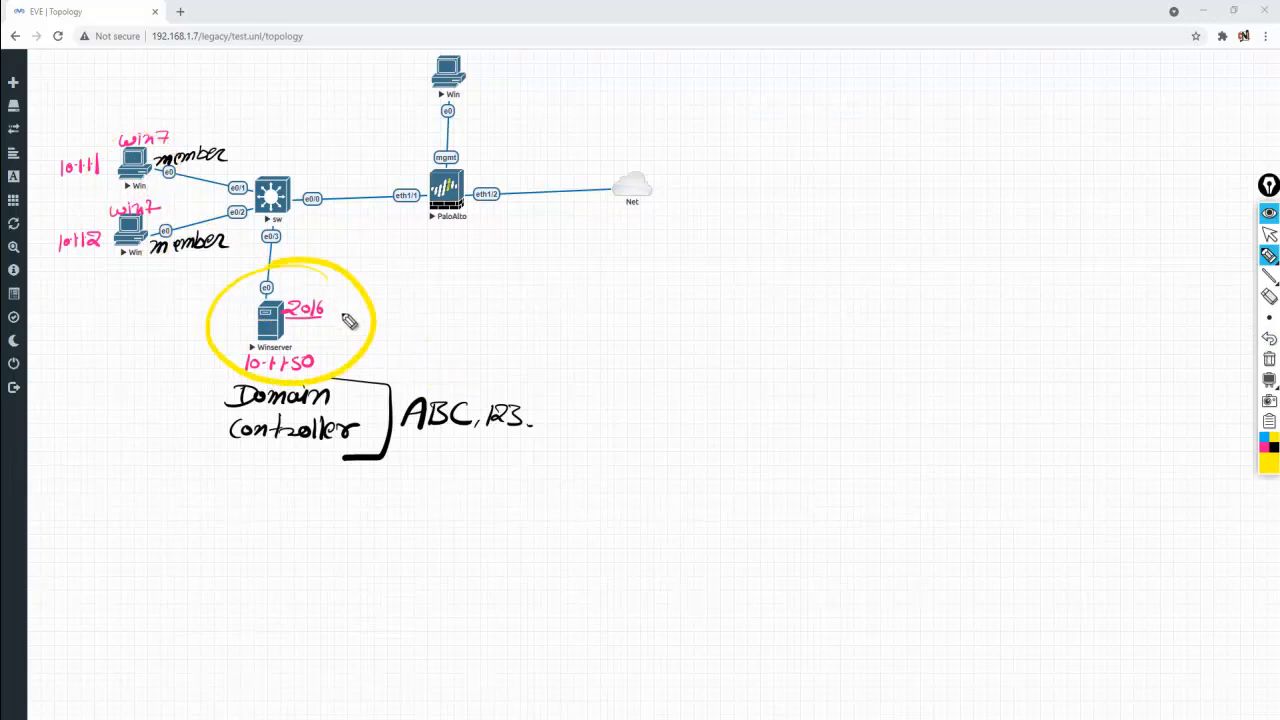
{"action": "mouse_move", "coordinate": [336, 331]}
{"action": "left_mouse_down"}
{"action": "mouse_move", "coordinate": [434, 222]}
{"action": "mouse_move", "coordinate": [440, 187]}
{"action": "mouse_move", "coordinate": [443, 203]}
{"action": "left_mouse_up"}
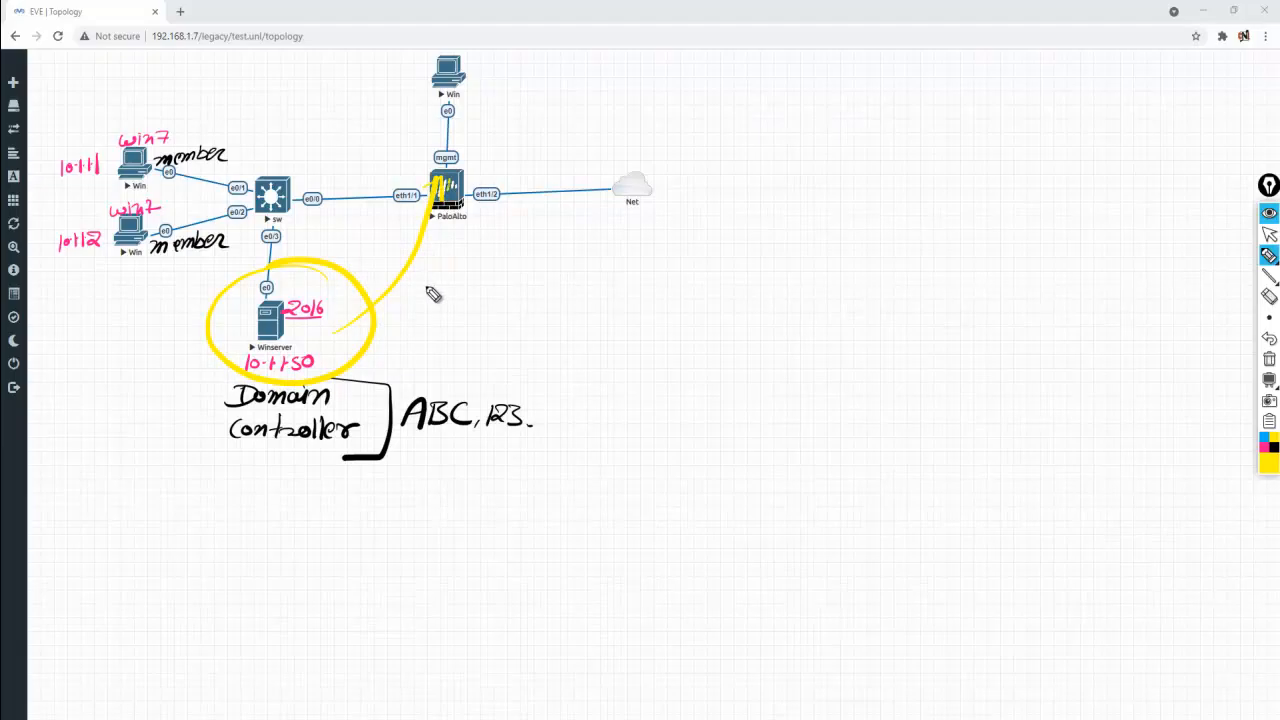
Erase all annotations, then open the Winserver console and dismiss its updates notice
{"action": "left_click", "coordinate": [1269, 359]}
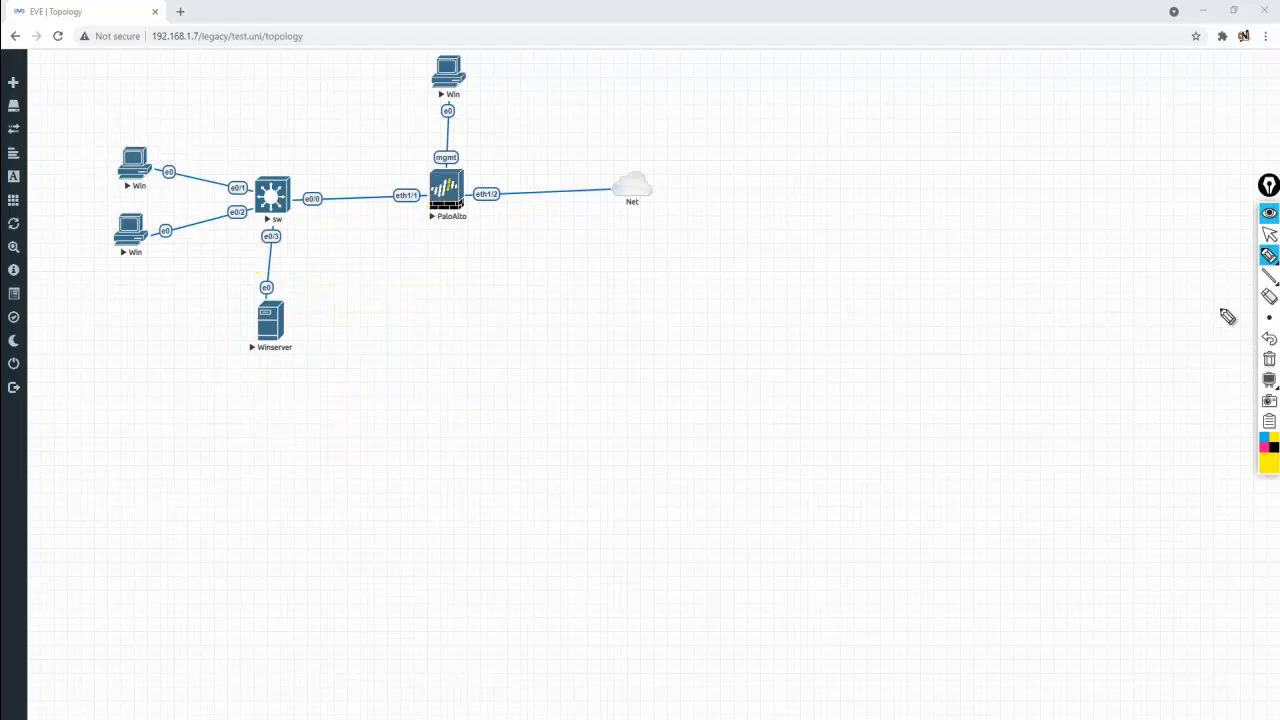
{"action": "left_click", "coordinate": [1271, 234]}
{"action": "mouse_move", "coordinate": [1262, 258]}
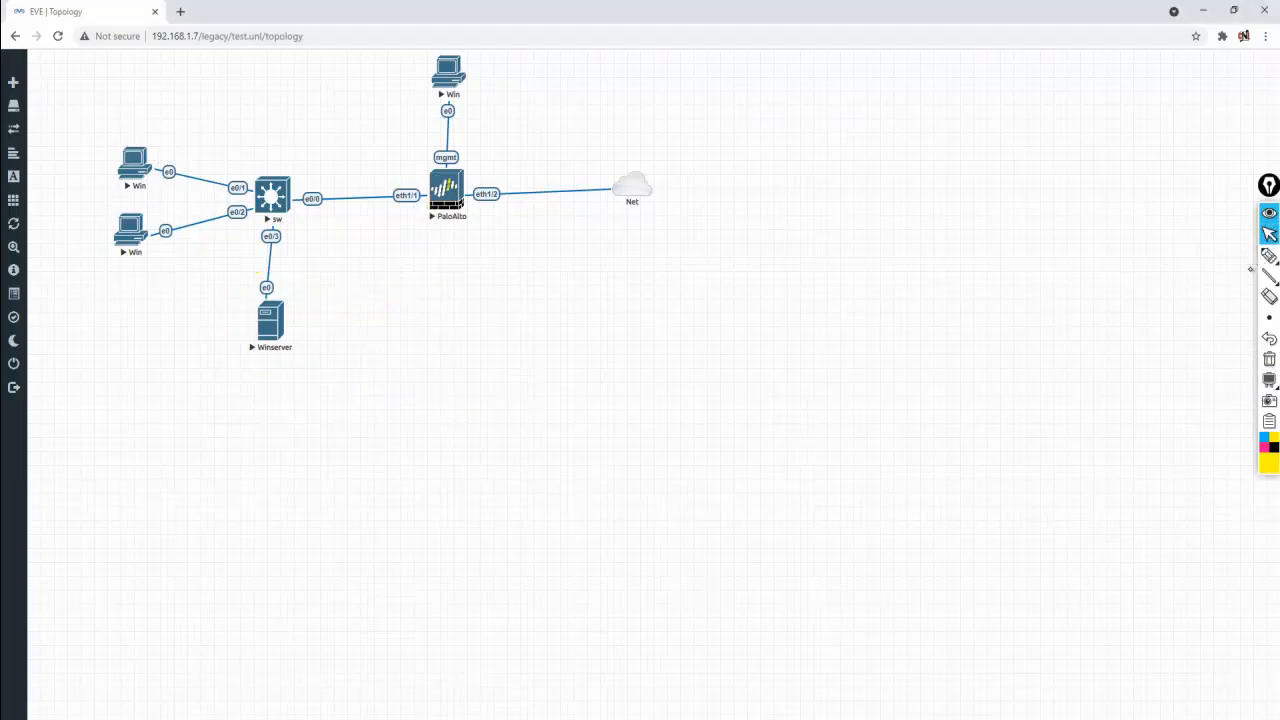
{"action": "left_click", "coordinate": [448, 74]}
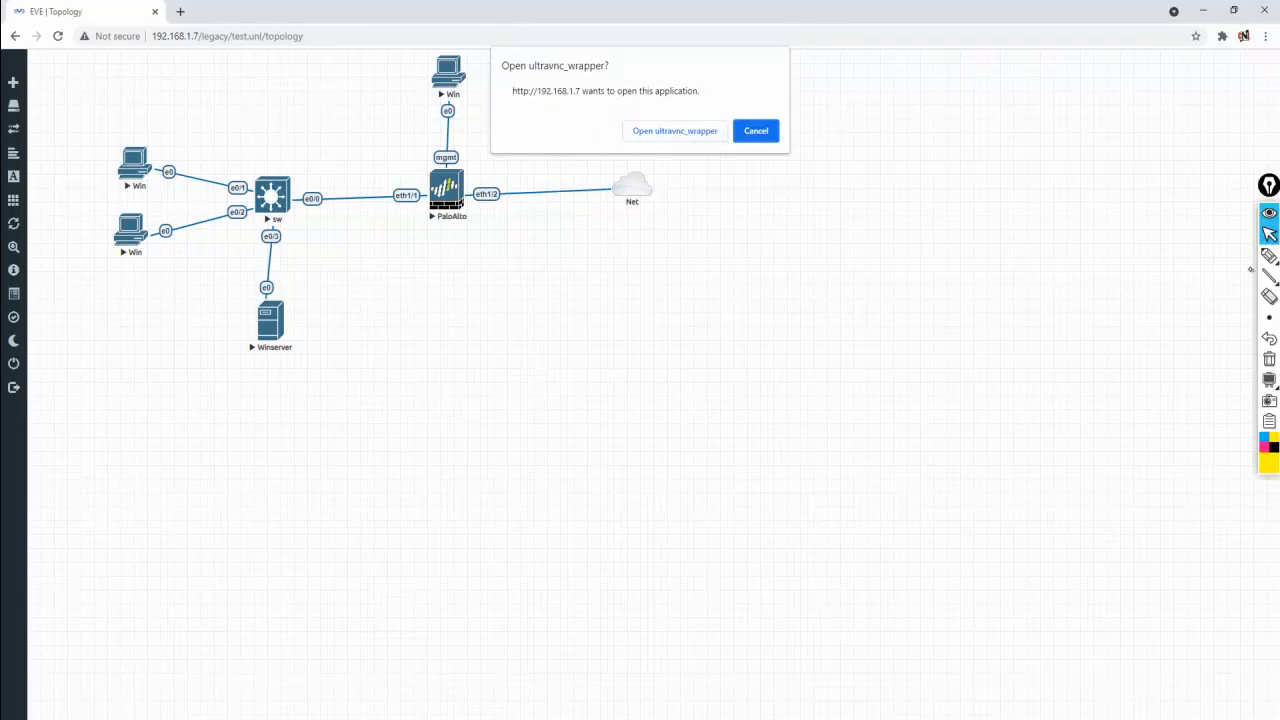
{"action": "left_click", "coordinate": [678, 134]}
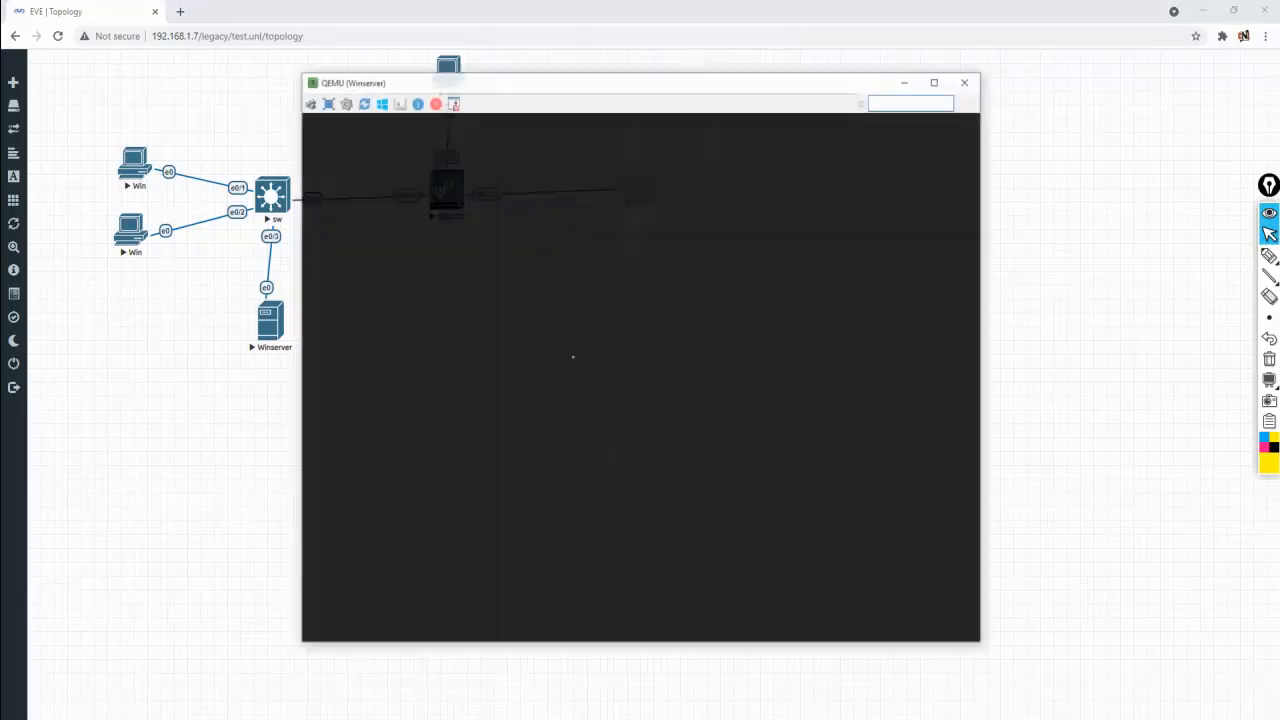
{"action": "left_click_drag", "start_coordinate": [568, 87], "coordinate": [722, 114]}
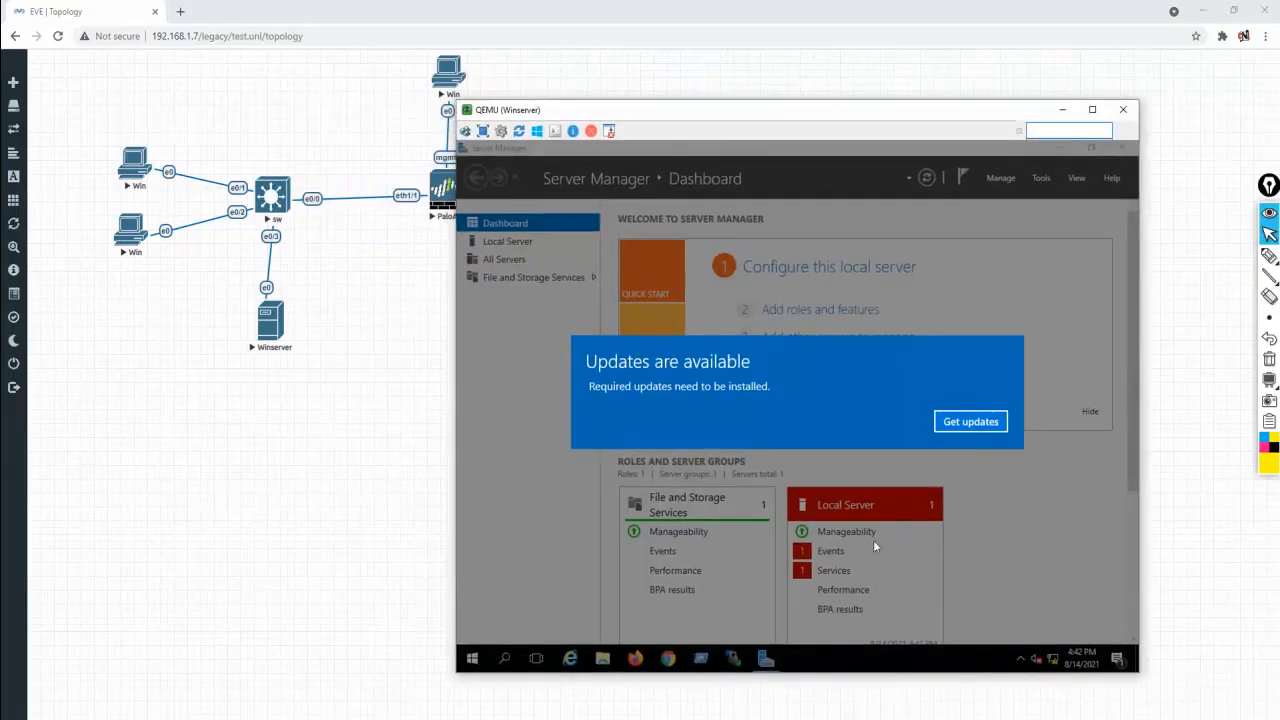
{"action": "left_click", "coordinate": [975, 427]}
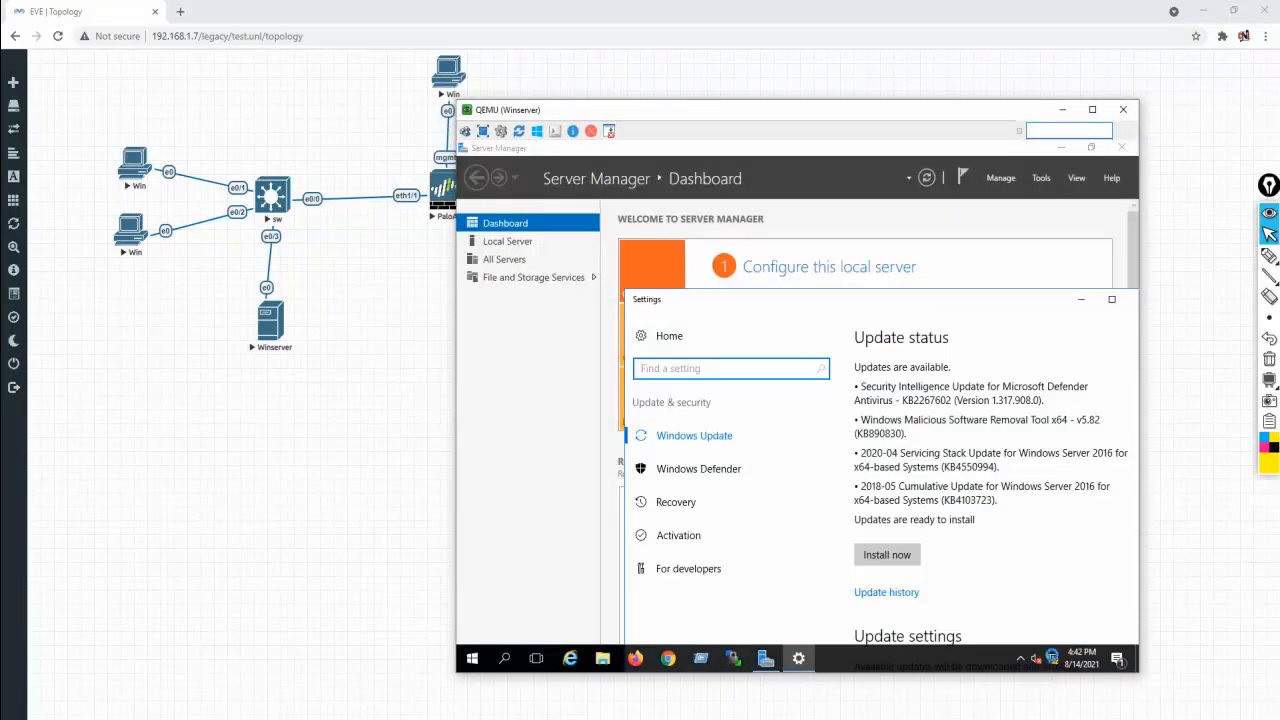
Reach the Ethernet adapter's IPv4 properties via network settings and adapter options
{"action": "left_click", "coordinate": [1052, 657]}
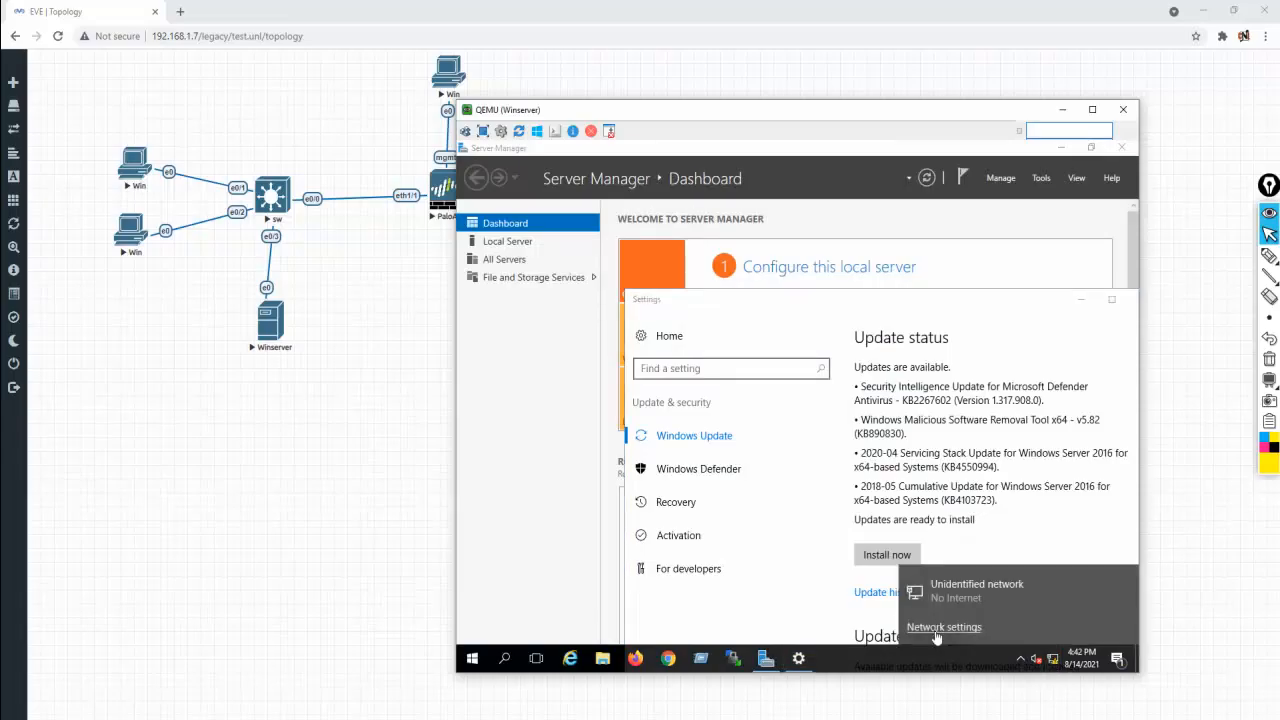
{"action": "left_click", "coordinate": [935, 632]}
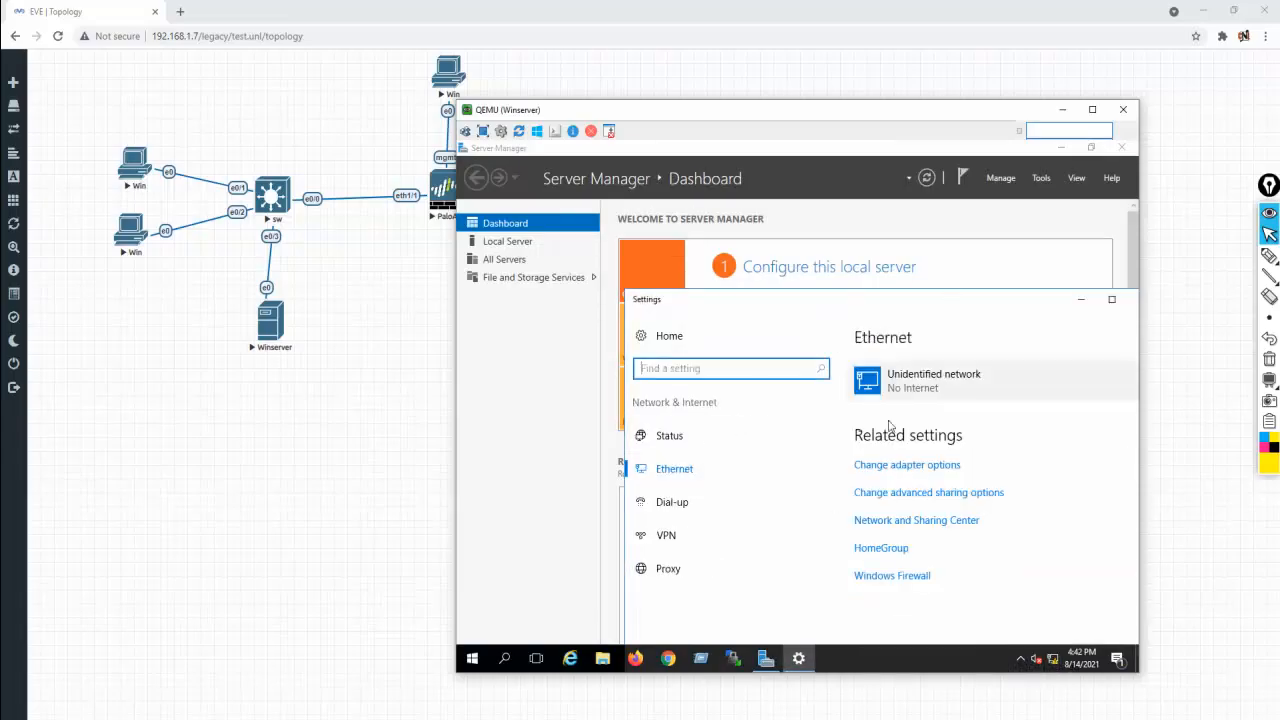
{"action": "left_click", "coordinate": [677, 479]}
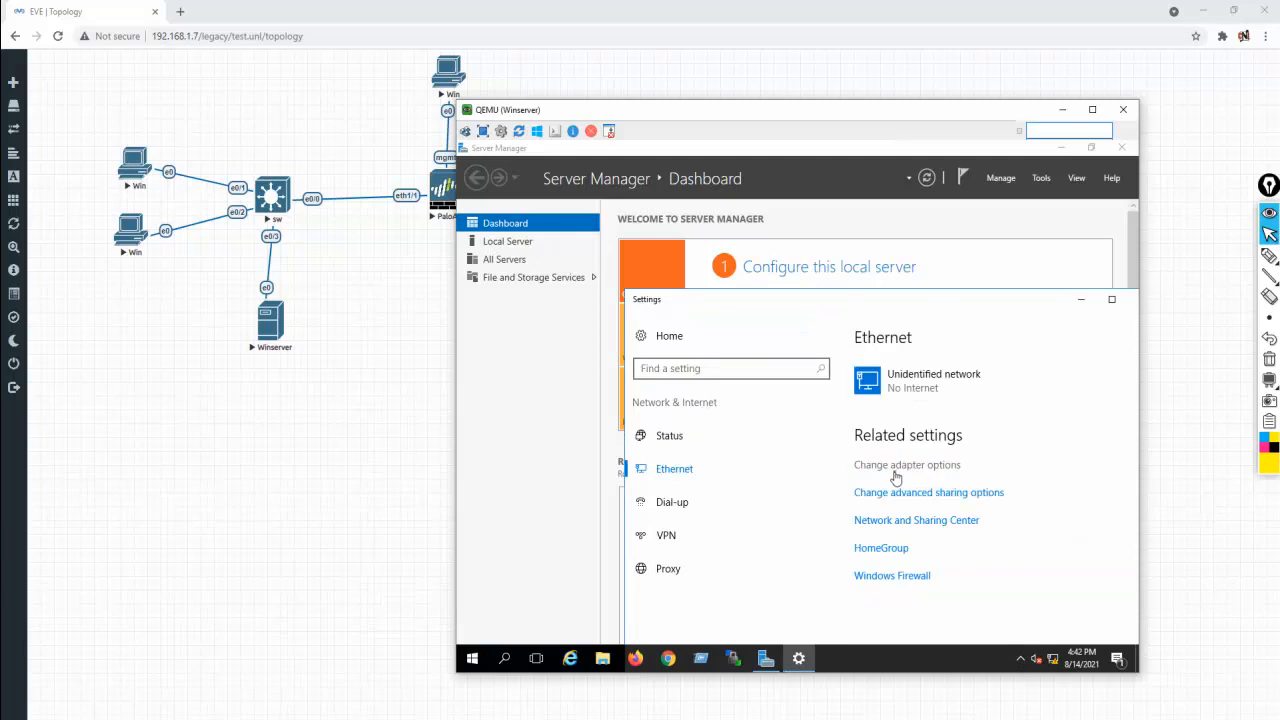
{"action": "left_click", "coordinate": [893, 468]}
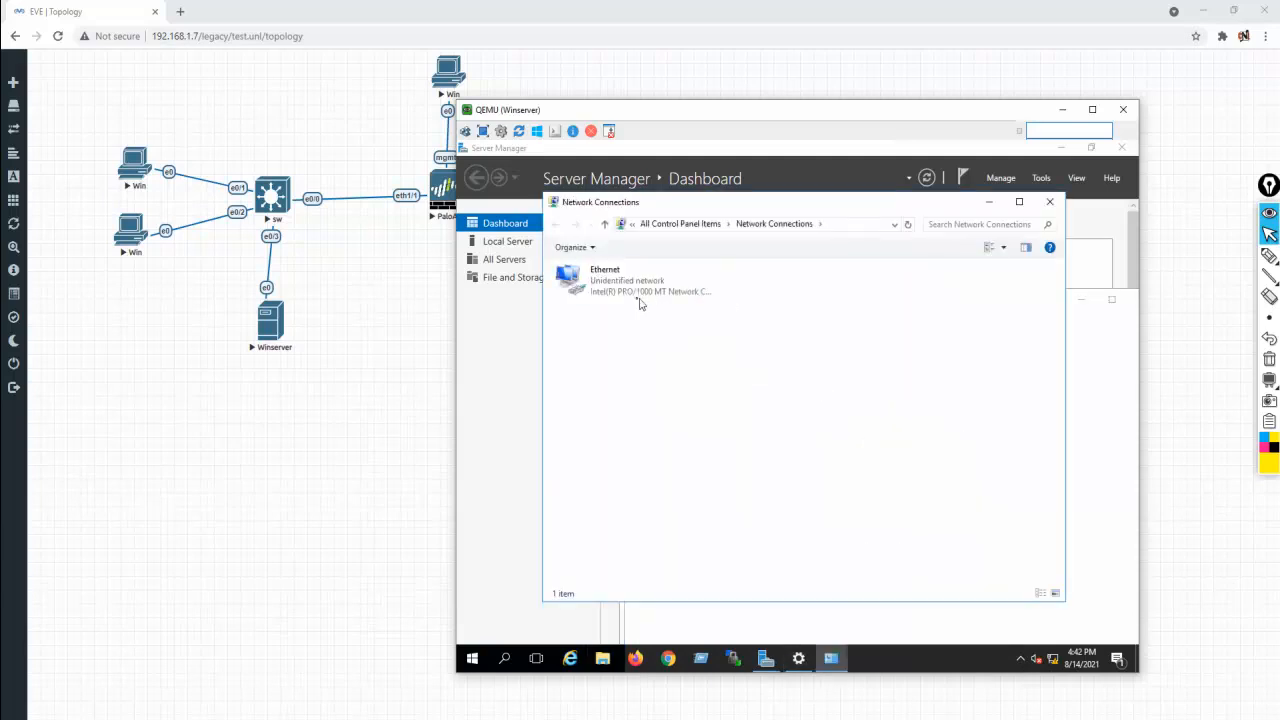
{"action": "right_click", "coordinate": [598, 288]}
{"action": "left_click", "coordinate": [652, 425]}
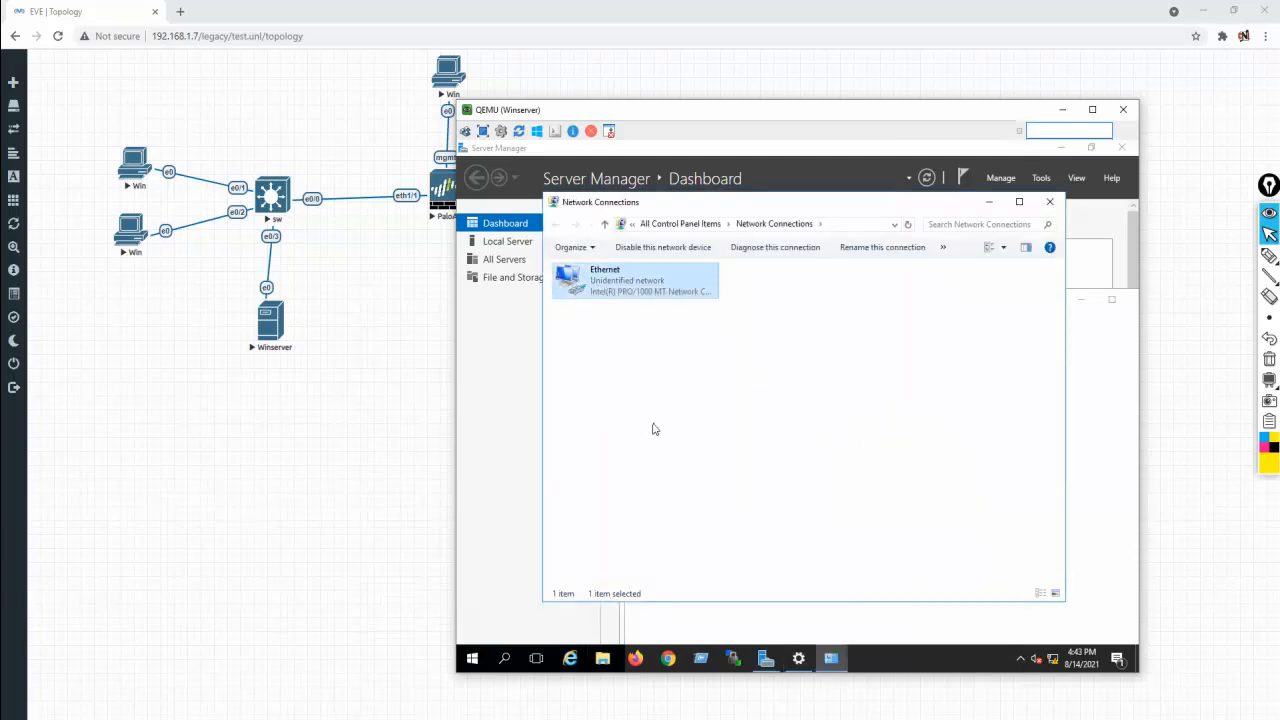
{"action": "left_click", "coordinate": [667, 407]}
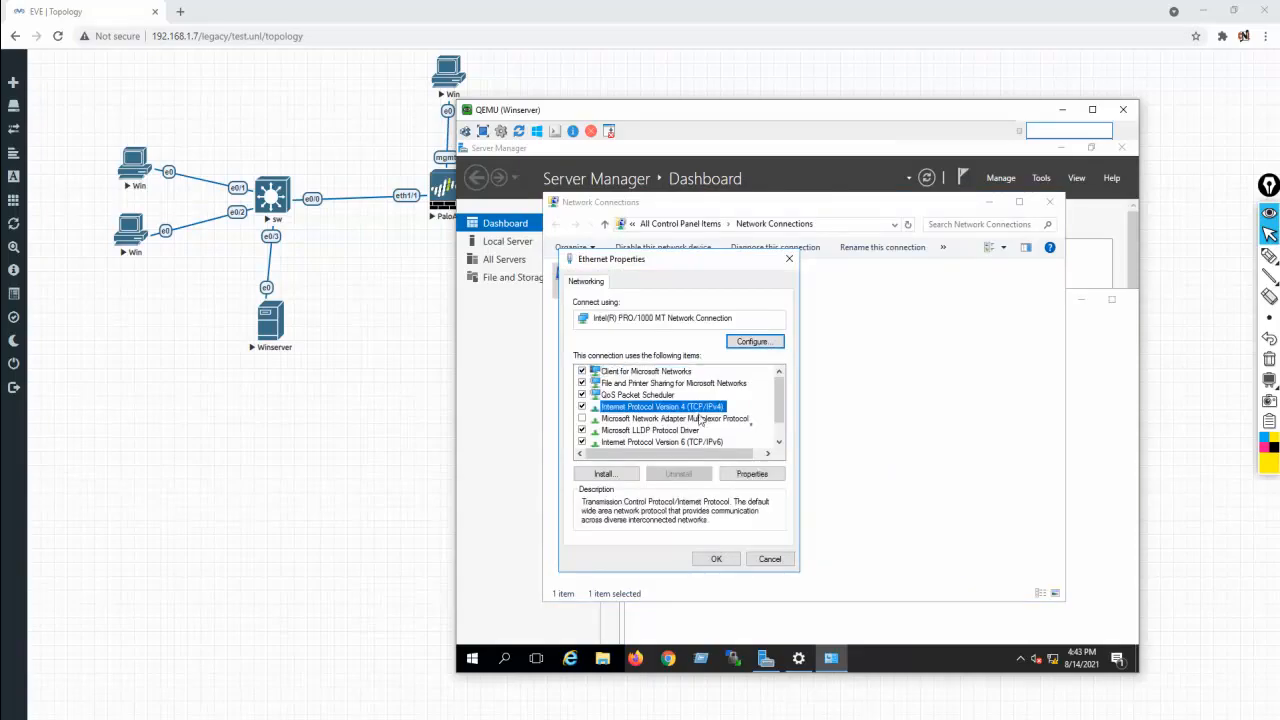
{"action": "left_click", "coordinate": [766, 478]}
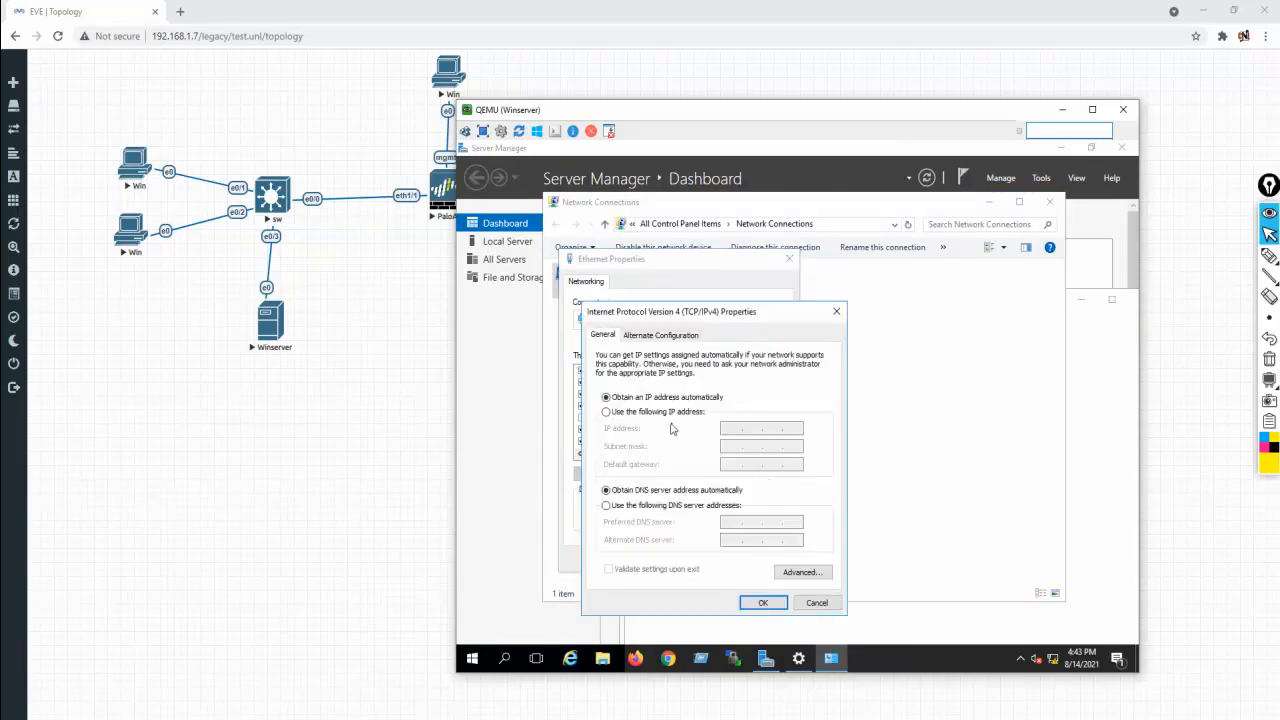
Give the Ethernet adapter static IP 10.1.1.50, mask 255.0.0.0, gateway 10.1.1.100, DNS 10.1.1.50
{"action": "left_click", "coordinate": [664, 413]}
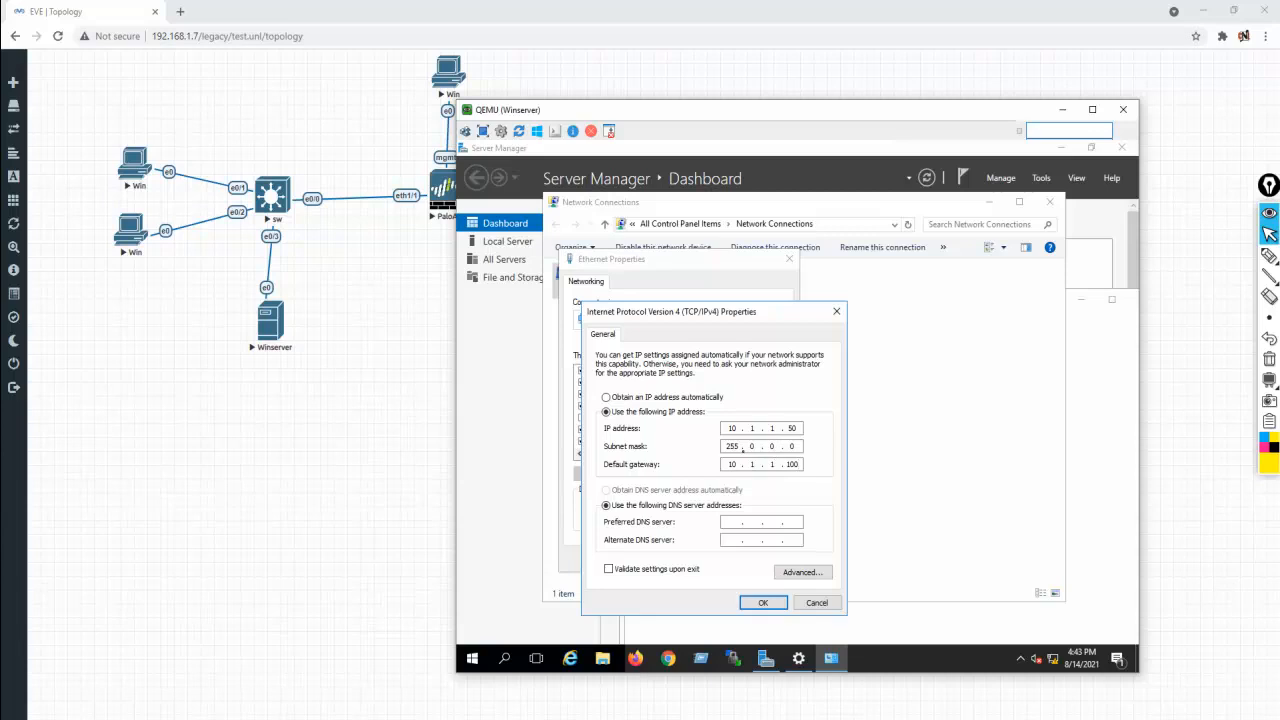
{"action": "key", "text": "Tab"}
{"action": "key", "text": "Tab"}
{"action": "left_click", "coordinate": [763, 603]}
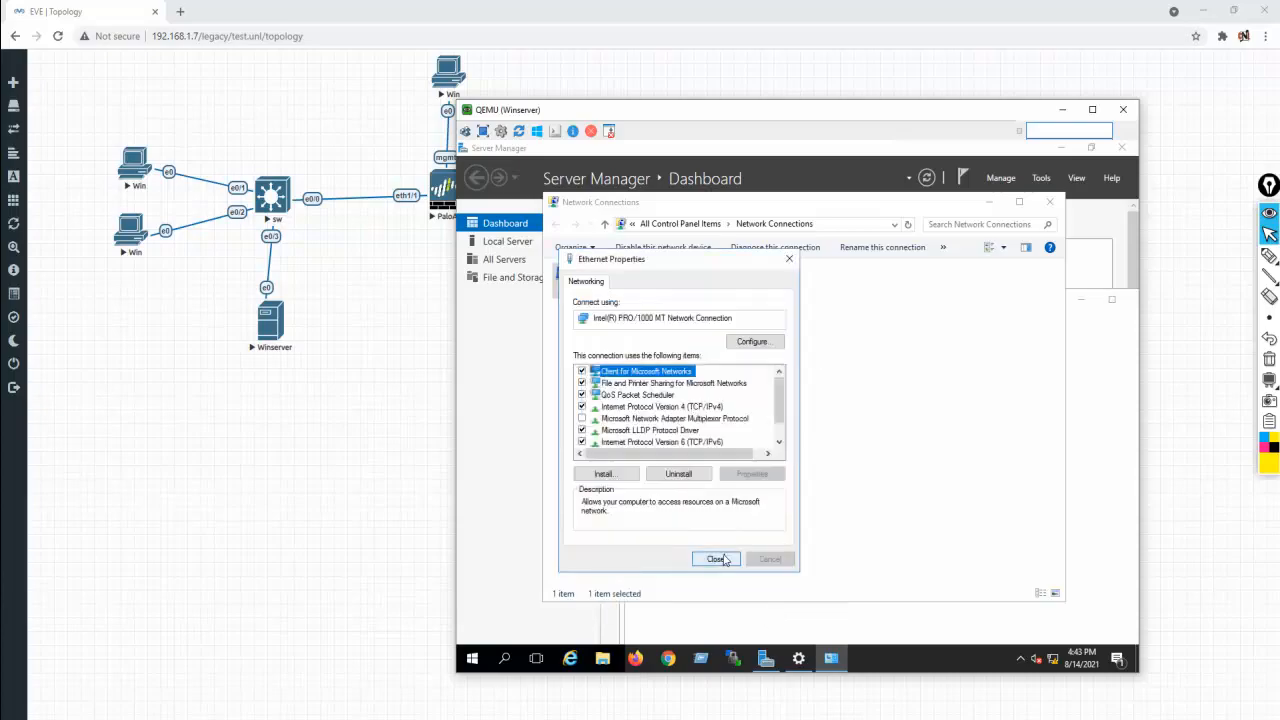
{"action": "left_click", "coordinate": [724, 560]}
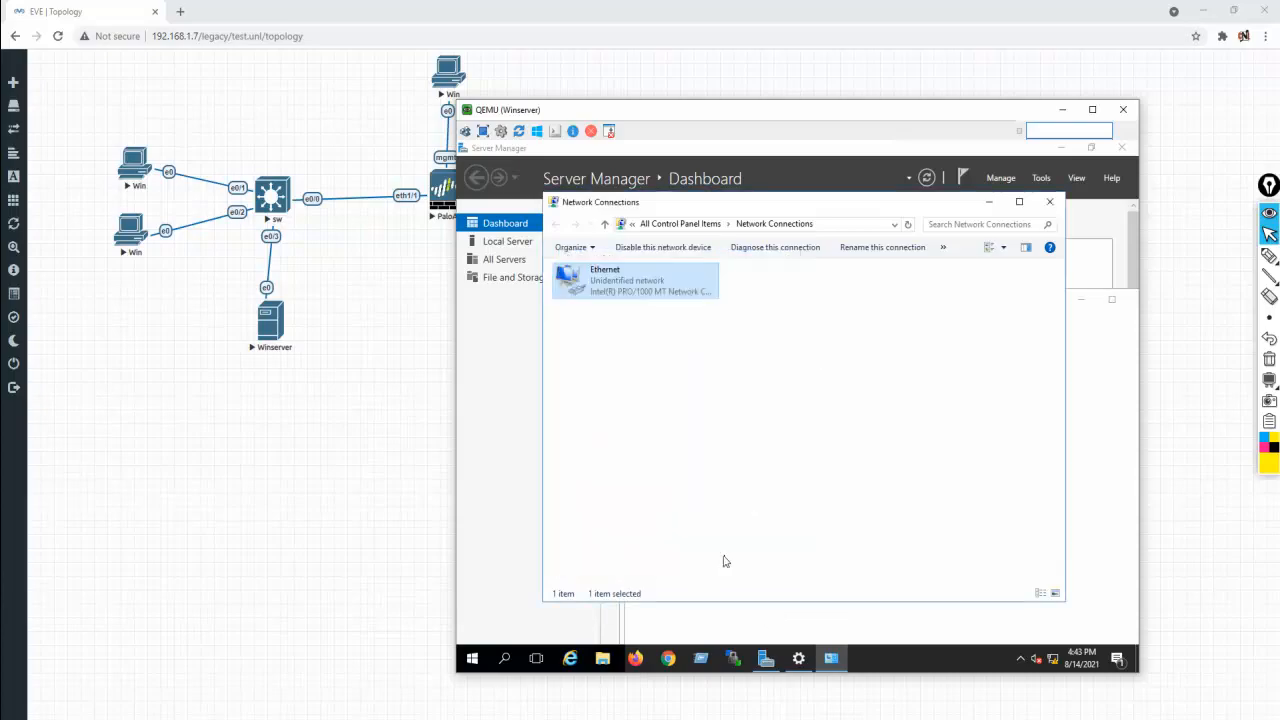
Close Network Connections, Server Manager and Settings, then return to the lab topology
{"action": "left_click", "coordinate": [1049, 201]}
{"action": "left_click", "coordinate": [1122, 148]}
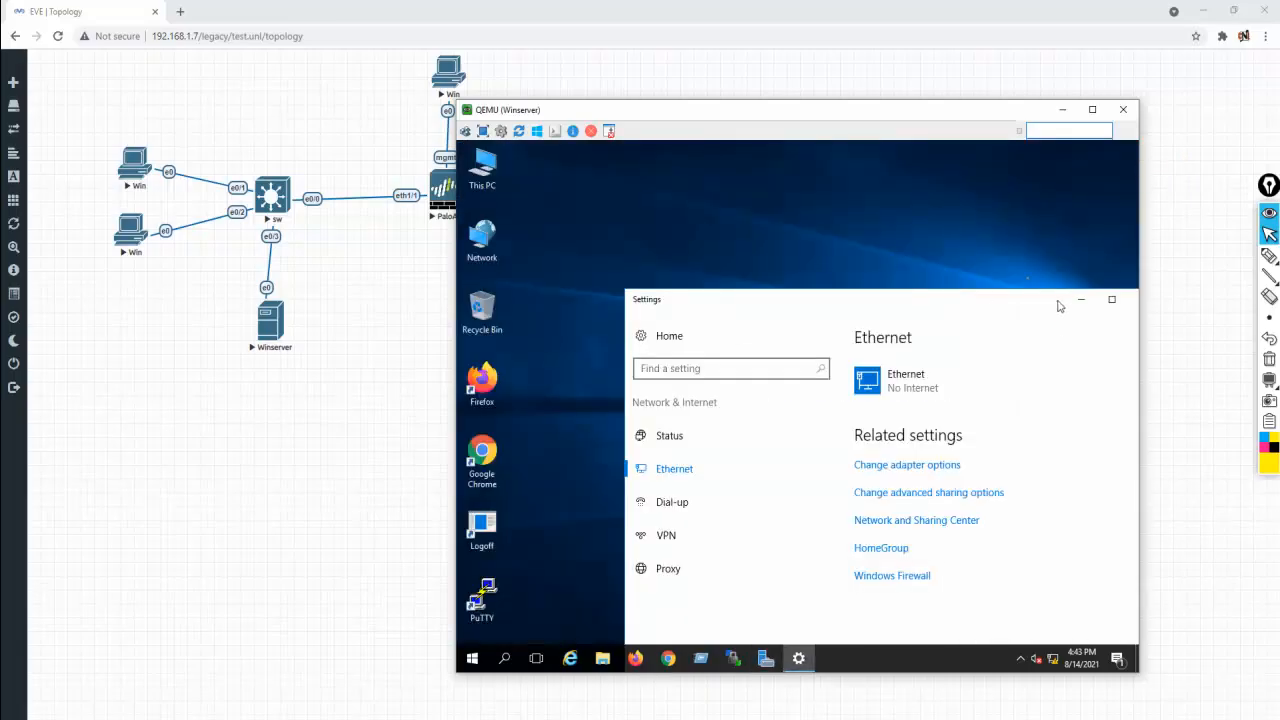
{"action": "left_click_drag", "start_coordinate": [1059, 305], "coordinate": [947, 229]}
{"action": "left_click", "coordinate": [1008, 226]}
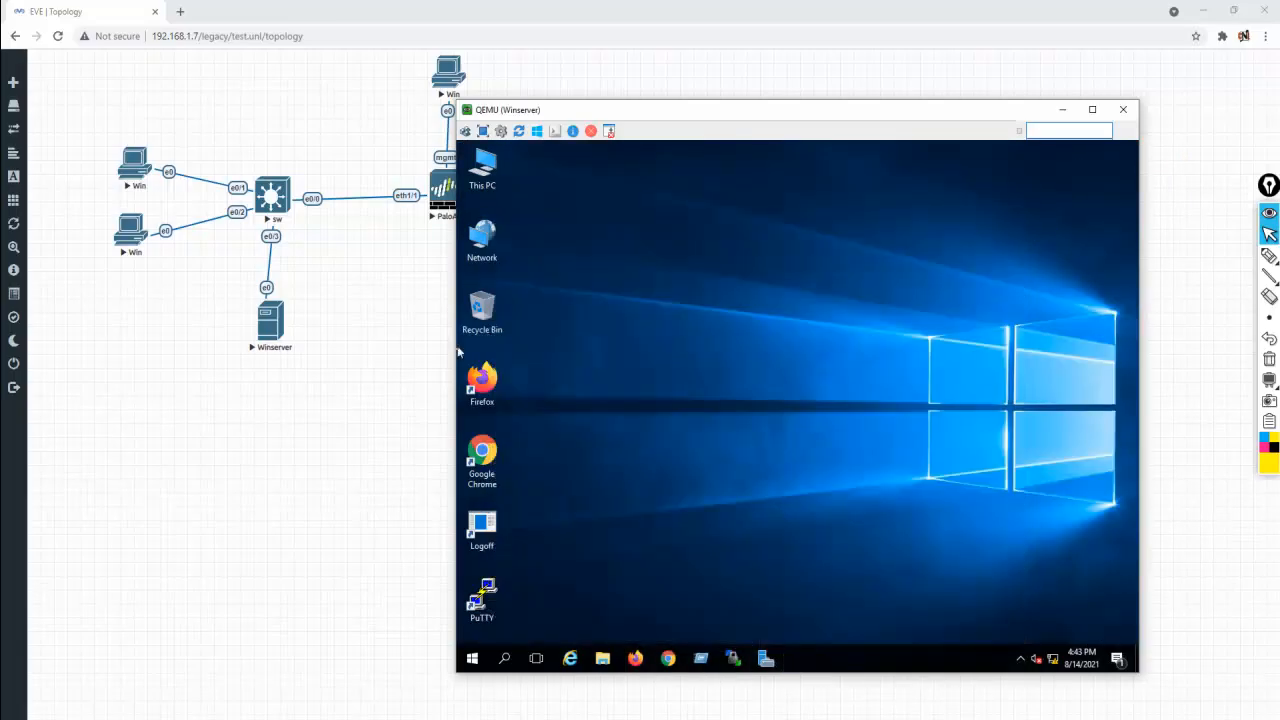
{"action": "left_click", "coordinate": [304, 440]}
Open the upper Win7 client's console and sign in with the account password
{"action": "left_click", "coordinate": [137, 180]}
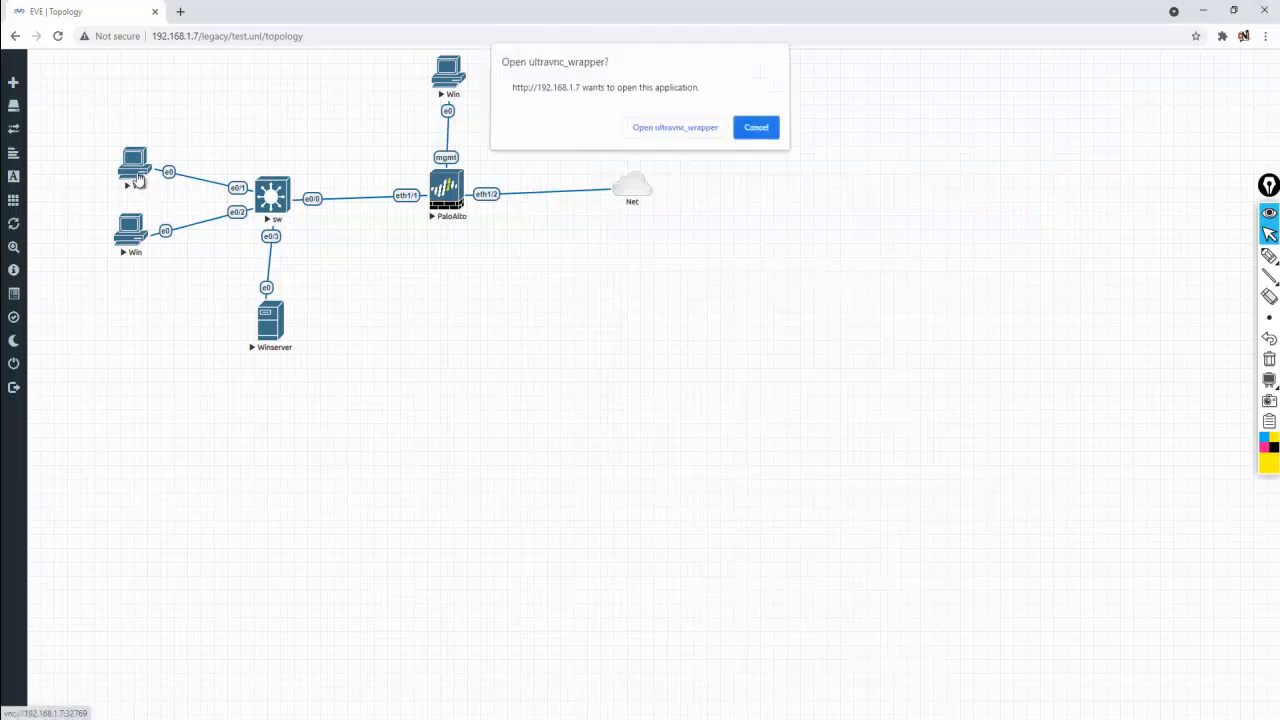
{"action": "left_click", "coordinate": [660, 128]}
{"action": "left_click_drag", "start_coordinate": [634, 149], "coordinate": [838, 233]}
{"action": "type", "text": "•••"}
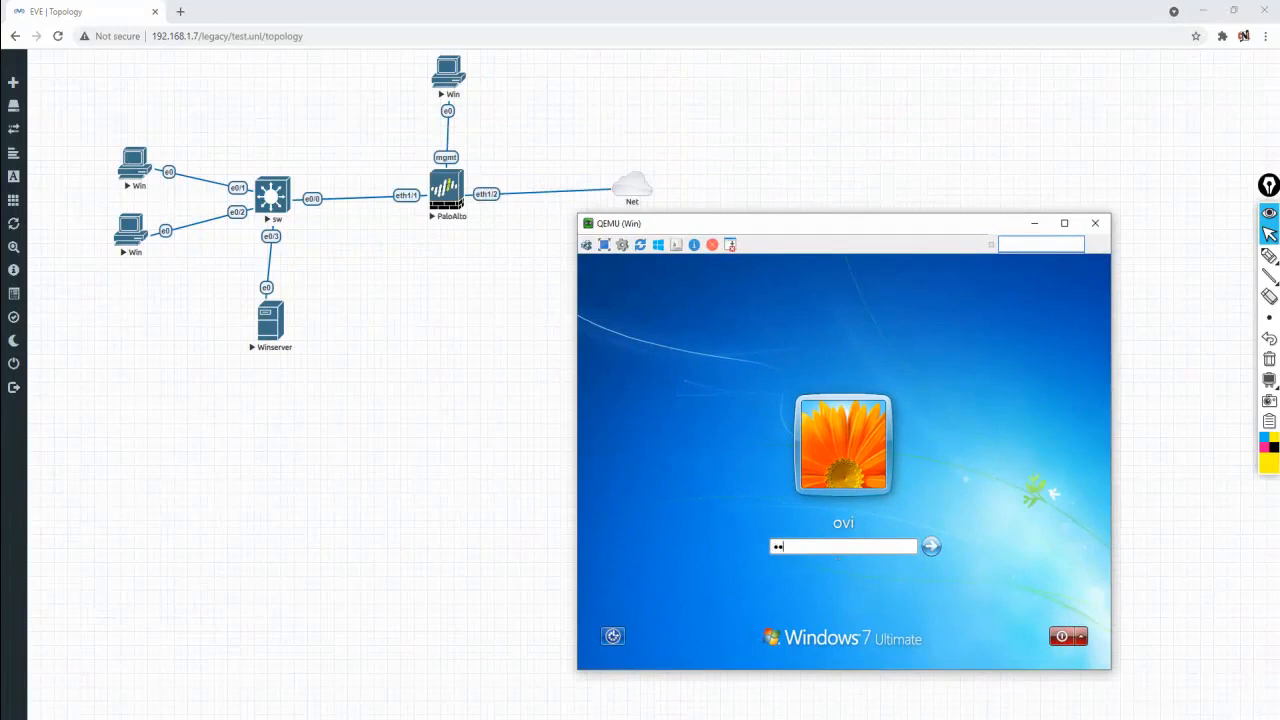
{"action": "key", "text": "Return"}
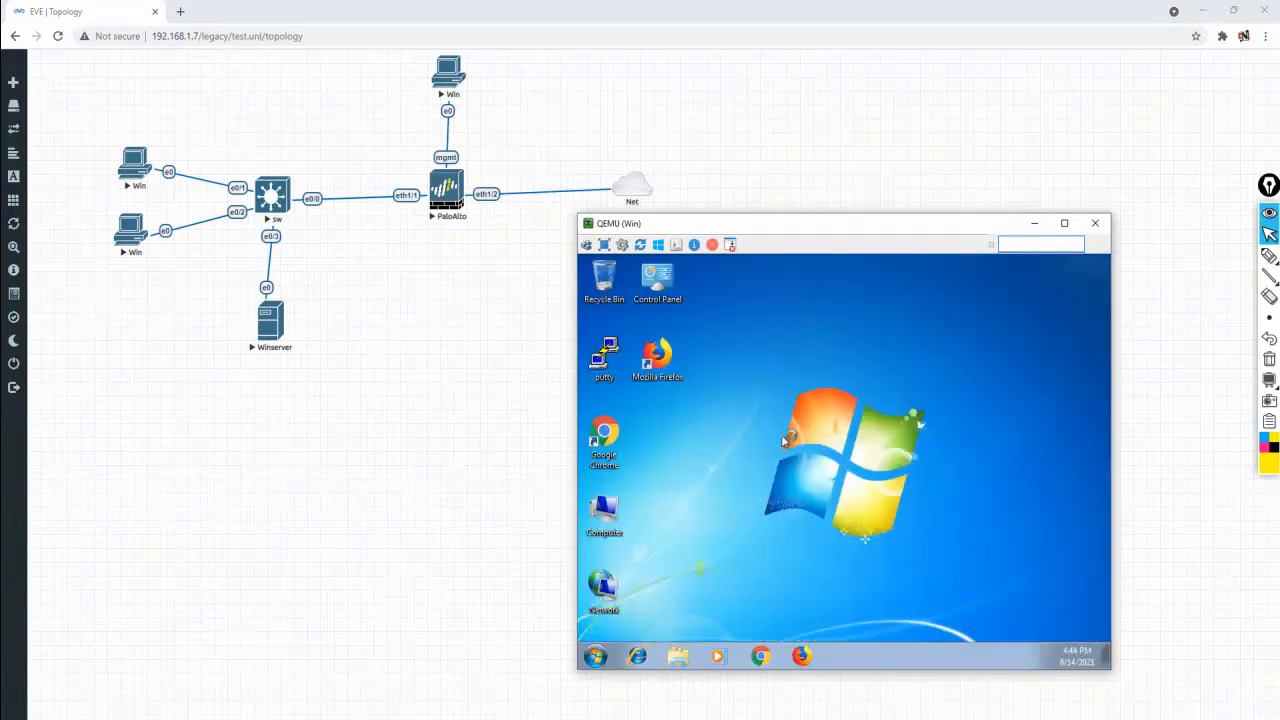
Open the Local Area Connection's IPv4 properties from the Network desktop item
{"action": "right_click", "coordinate": [616, 598]}
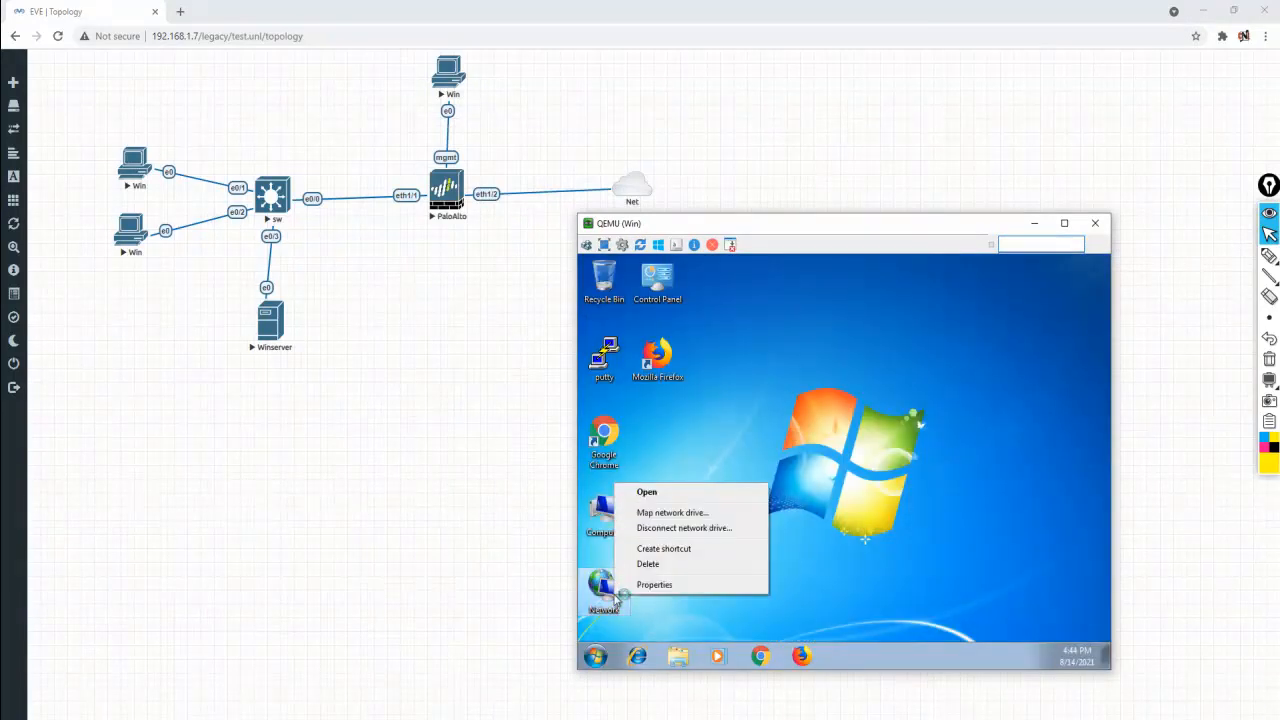
{"action": "left_click", "coordinate": [674, 582]}
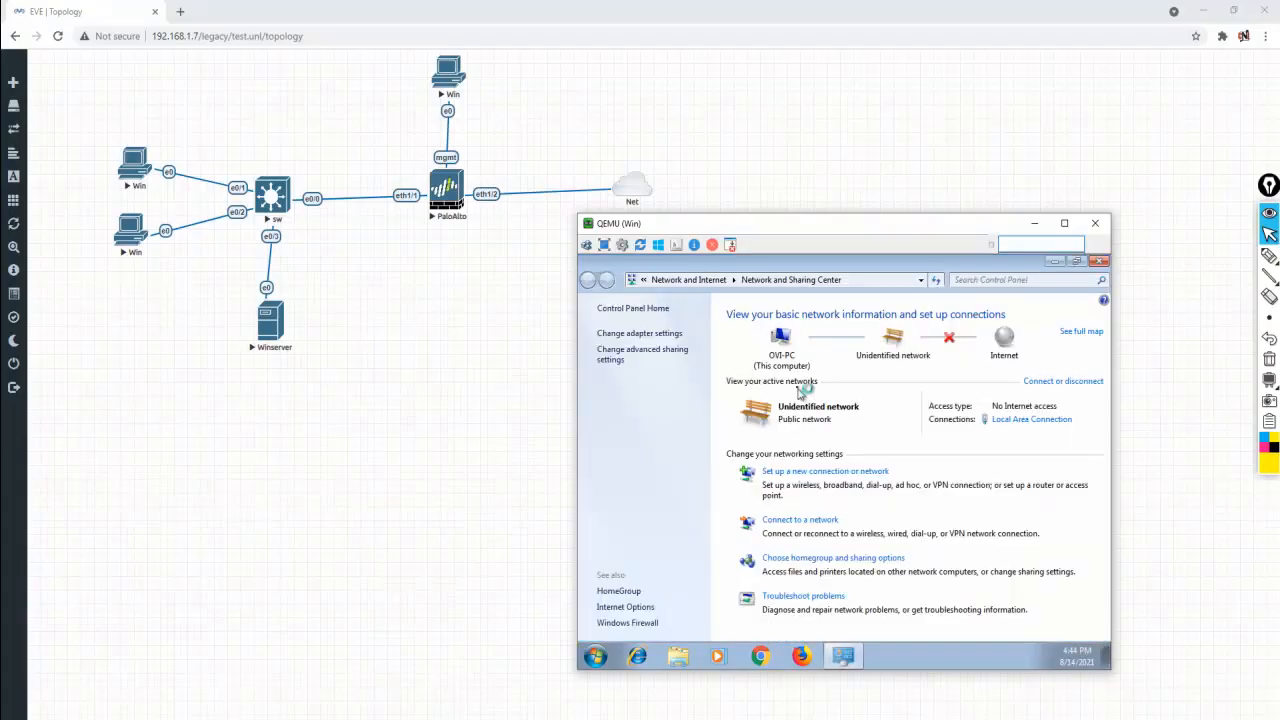
{"action": "left_click", "coordinate": [648, 336]}
{"action": "right_click", "coordinate": [648, 340]}
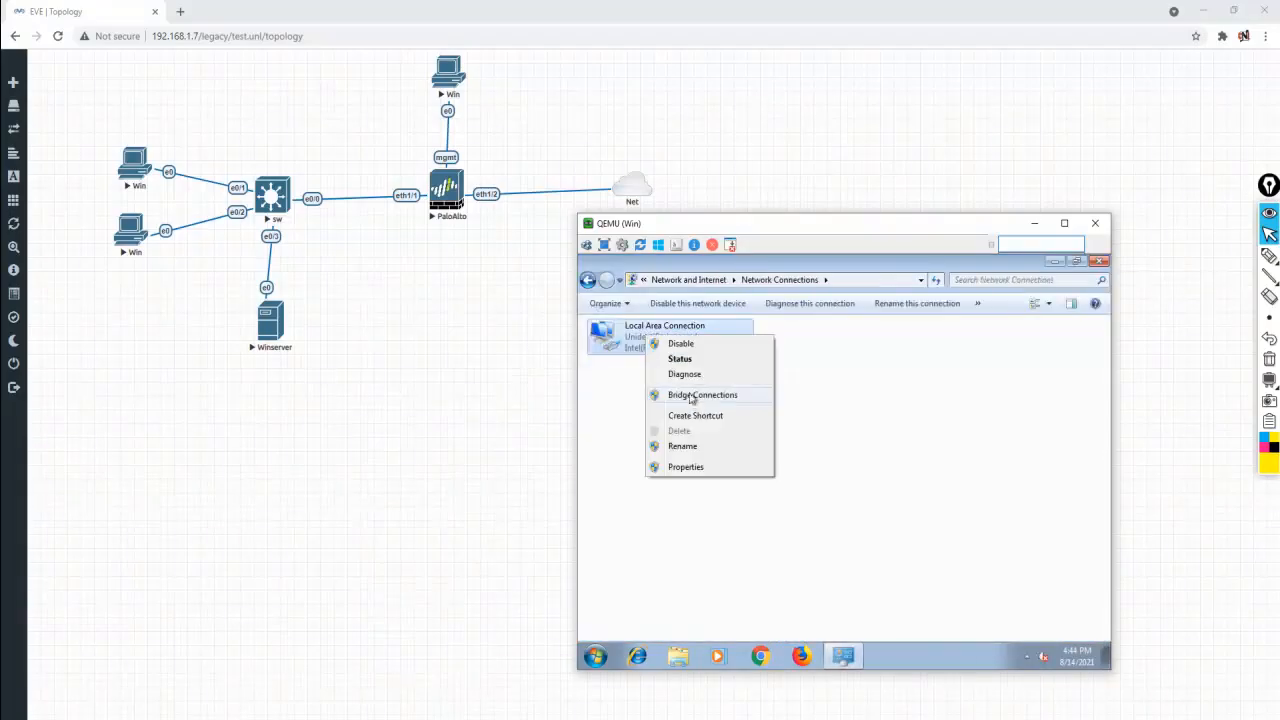
{"action": "left_click", "coordinate": [714, 467]}
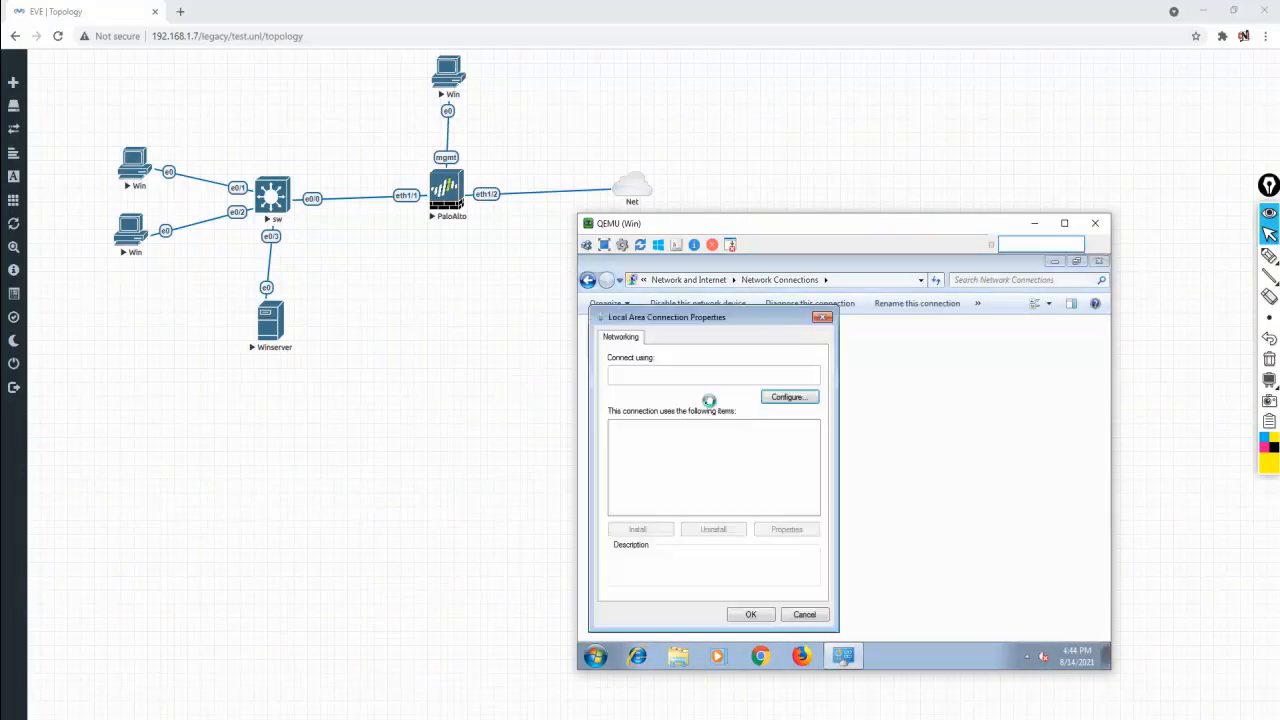
{"action": "left_click", "coordinate": [700, 474]}
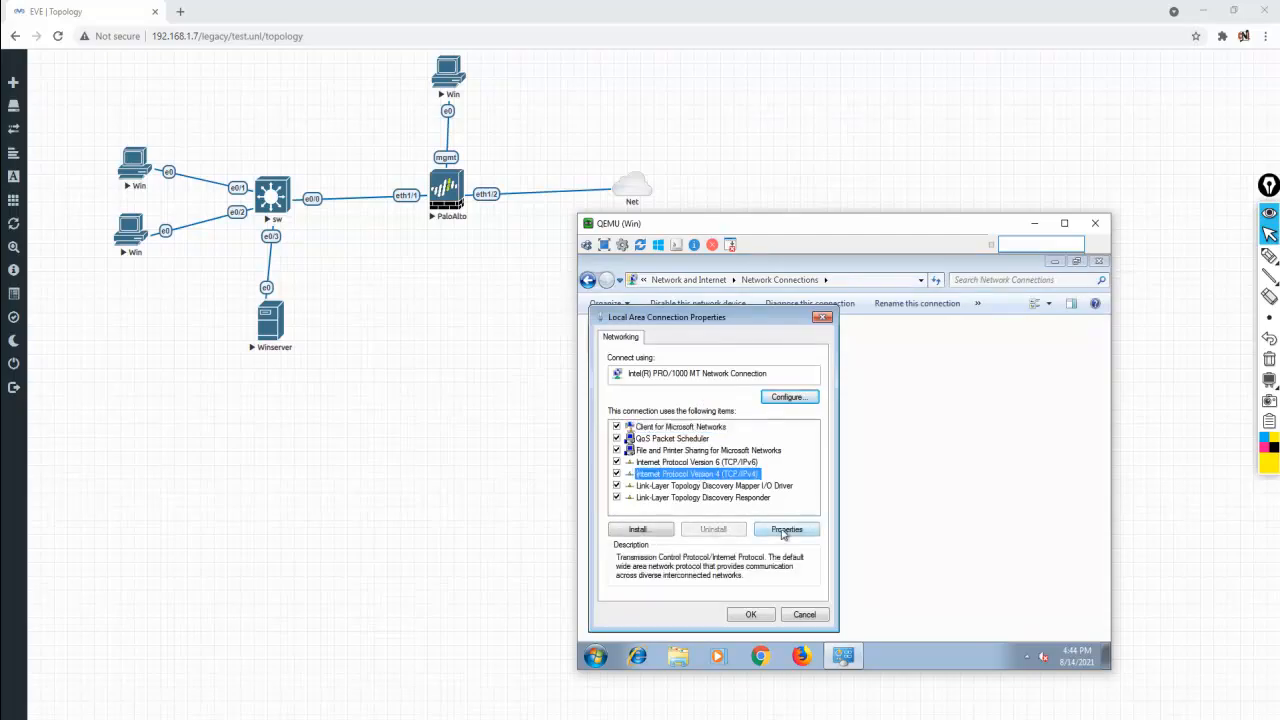
{"action": "left_click", "coordinate": [785, 530]}
Set static IP 10.1.1.1, mask 255.0.0.0, gateway 10.1.1.100, DNS 10.1.1.50, then return to the topology
{"action": "left_click", "coordinate": [716, 431]}
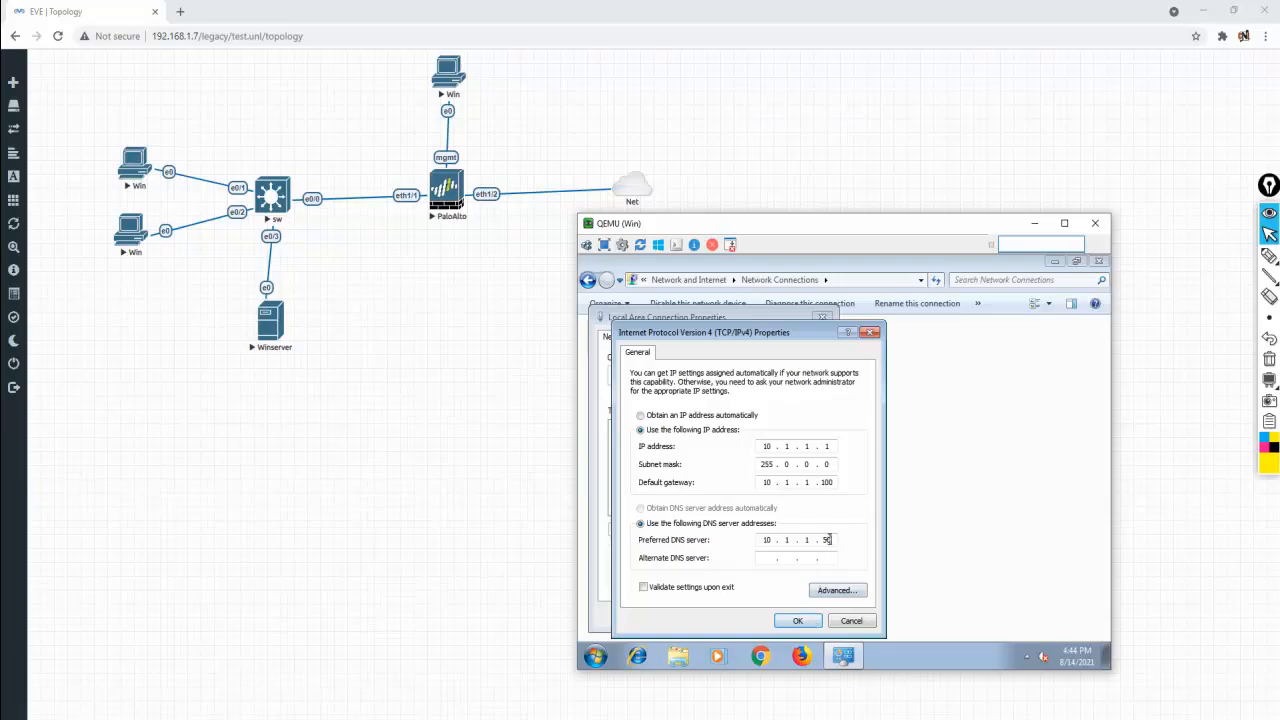
{"action": "left_click", "coordinate": [797, 622]}
{"action": "left_click", "coordinate": [749, 614]}
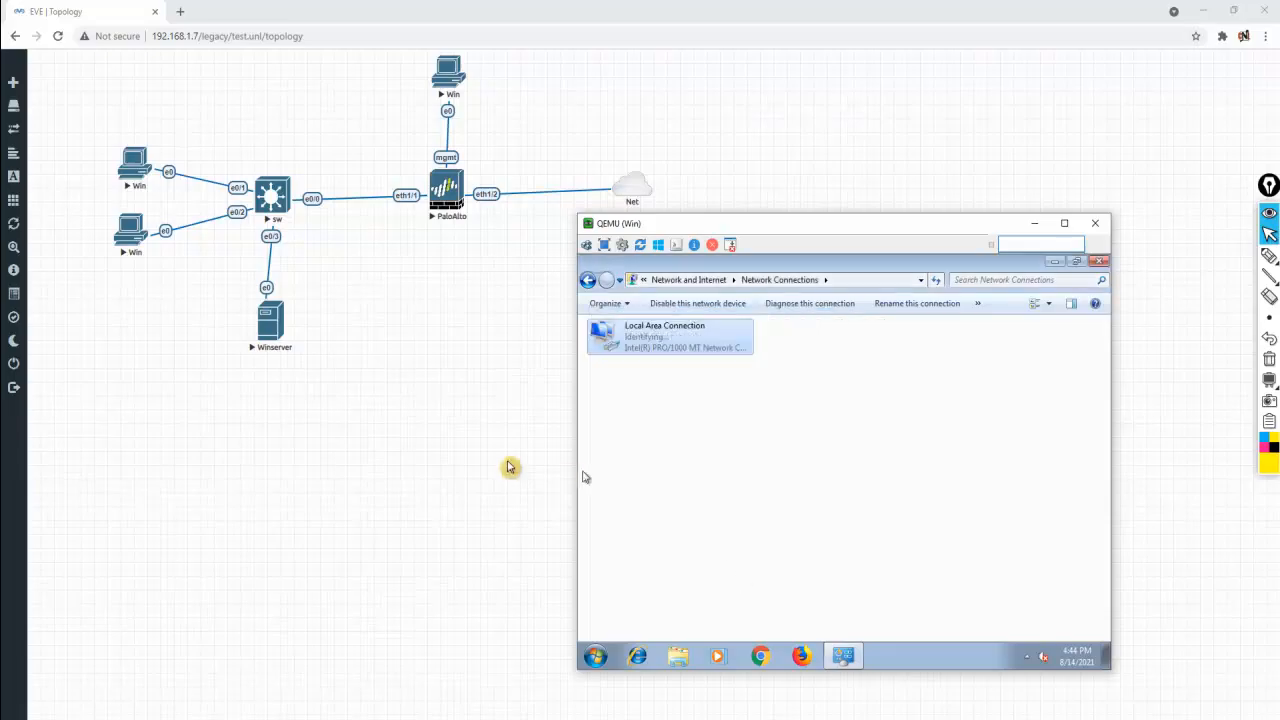
{"action": "left_click", "coordinate": [448, 452]}
Open the lower Win7 node's console and reach its Local Area Connection IPv4 properties
{"action": "left_click", "coordinate": [134, 240]}
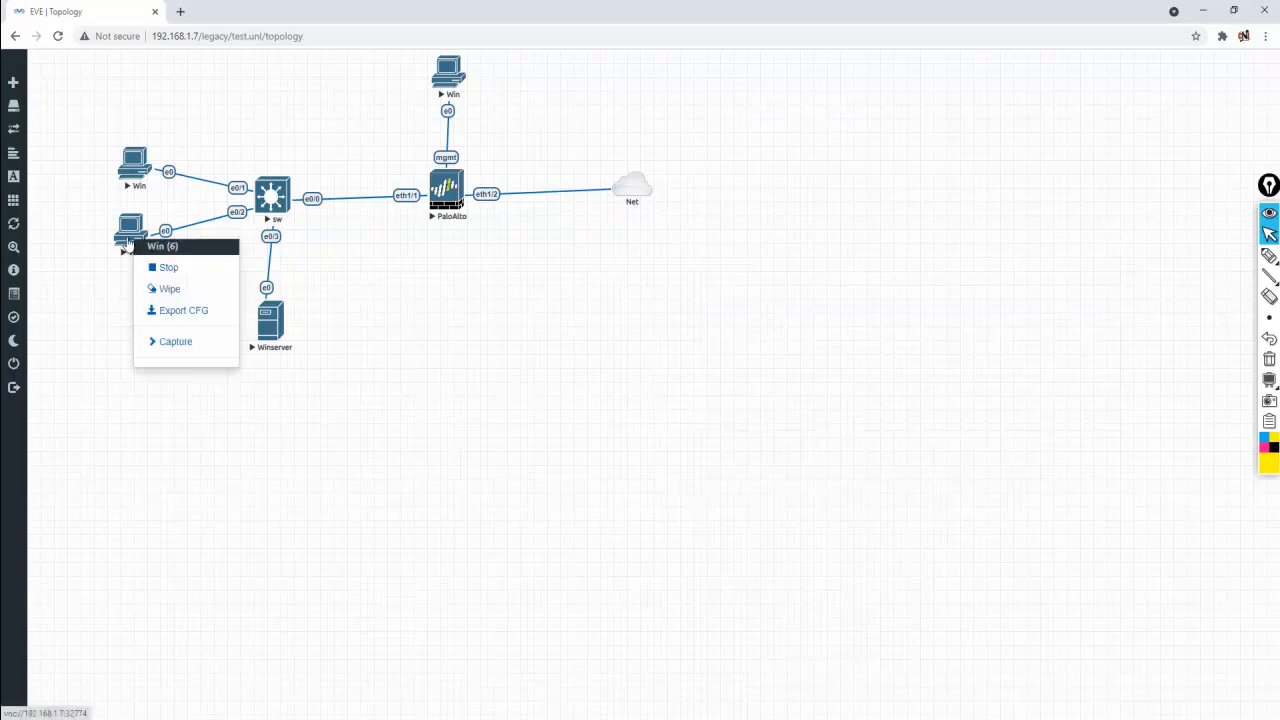
{"action": "left_click", "coordinate": [138, 232]}
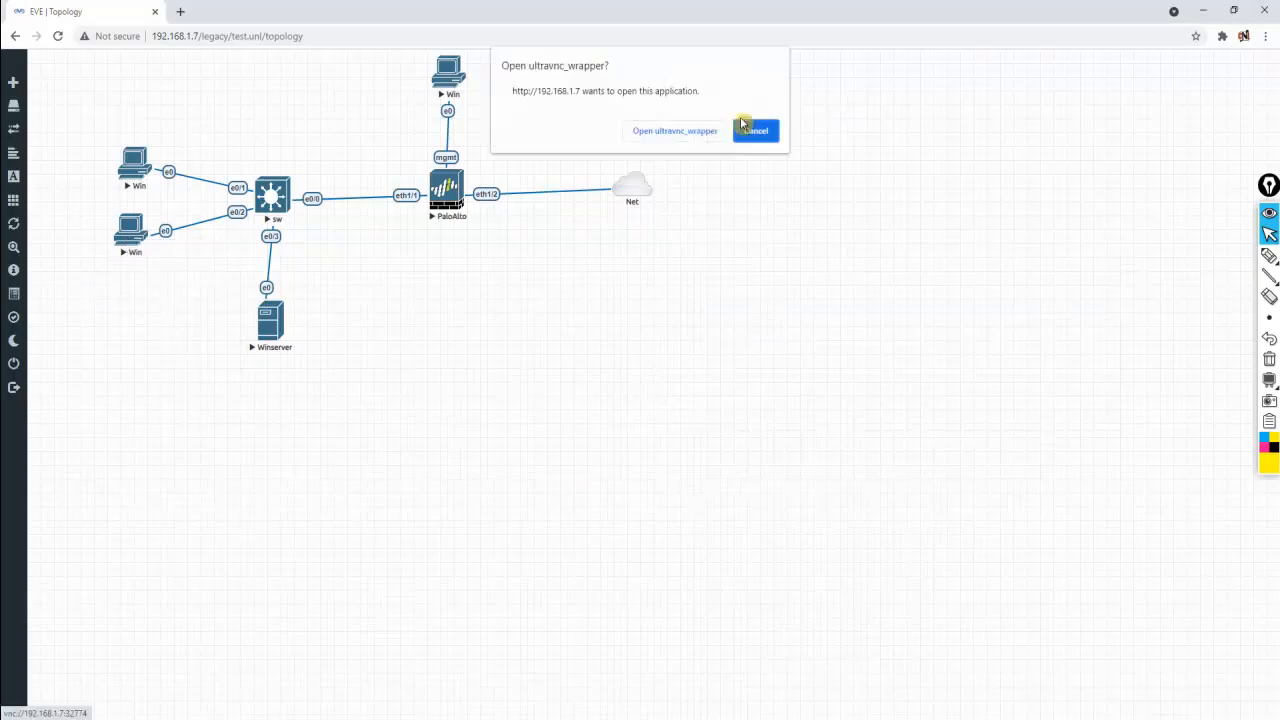
{"action": "left_click", "coordinate": [706, 133]}
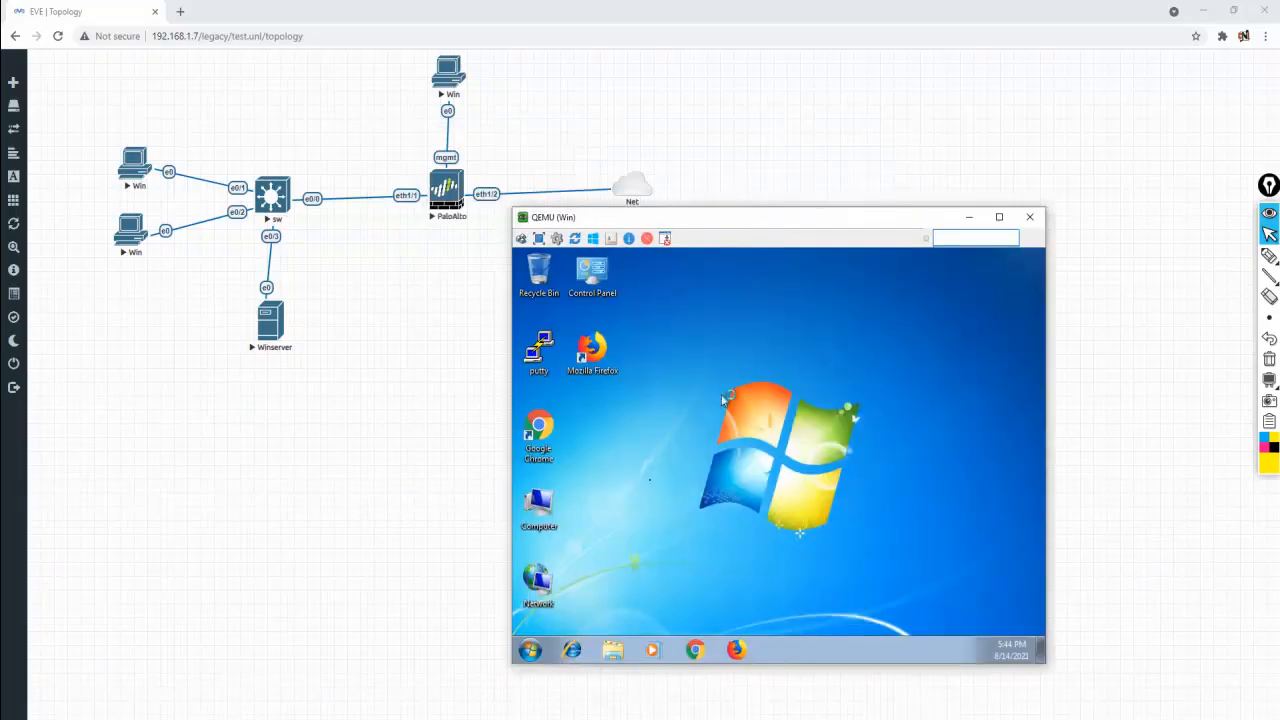
{"action": "right_click", "coordinate": [535, 594]}
{"action": "left_click", "coordinate": [596, 580]}
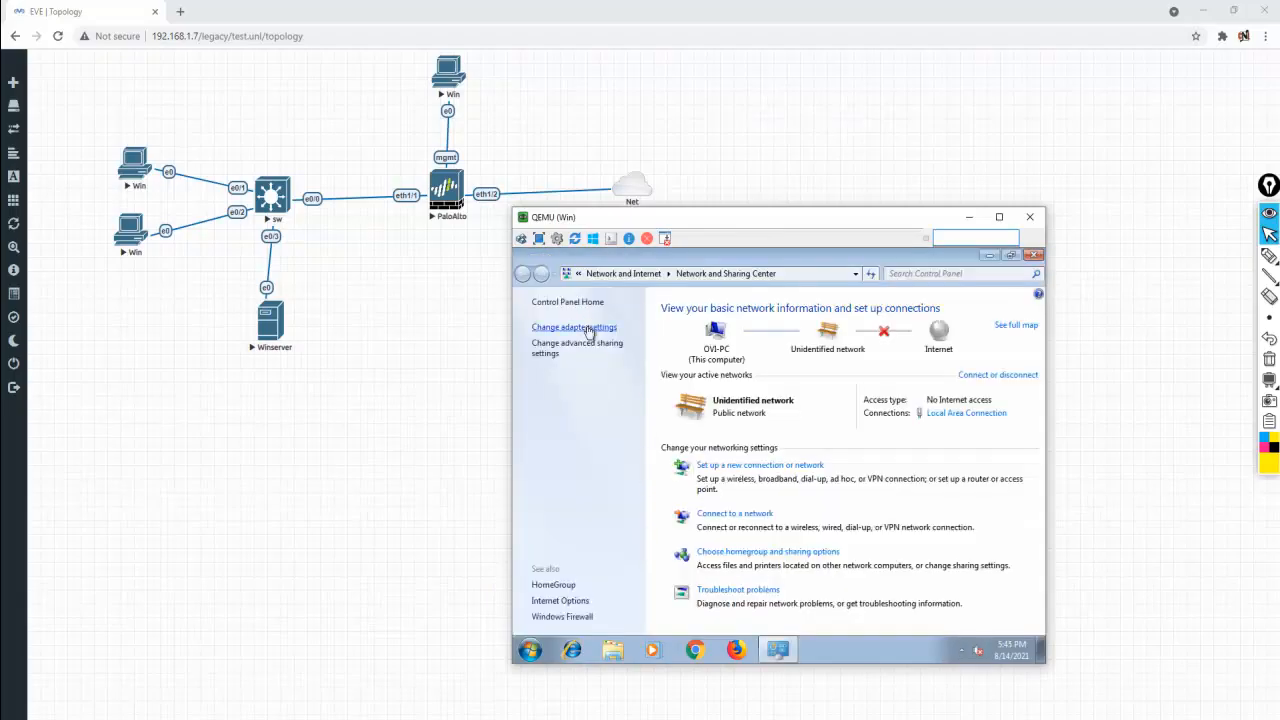
{"action": "left_click", "coordinate": [588, 329]}
{"action": "right_click", "coordinate": [585, 338]}
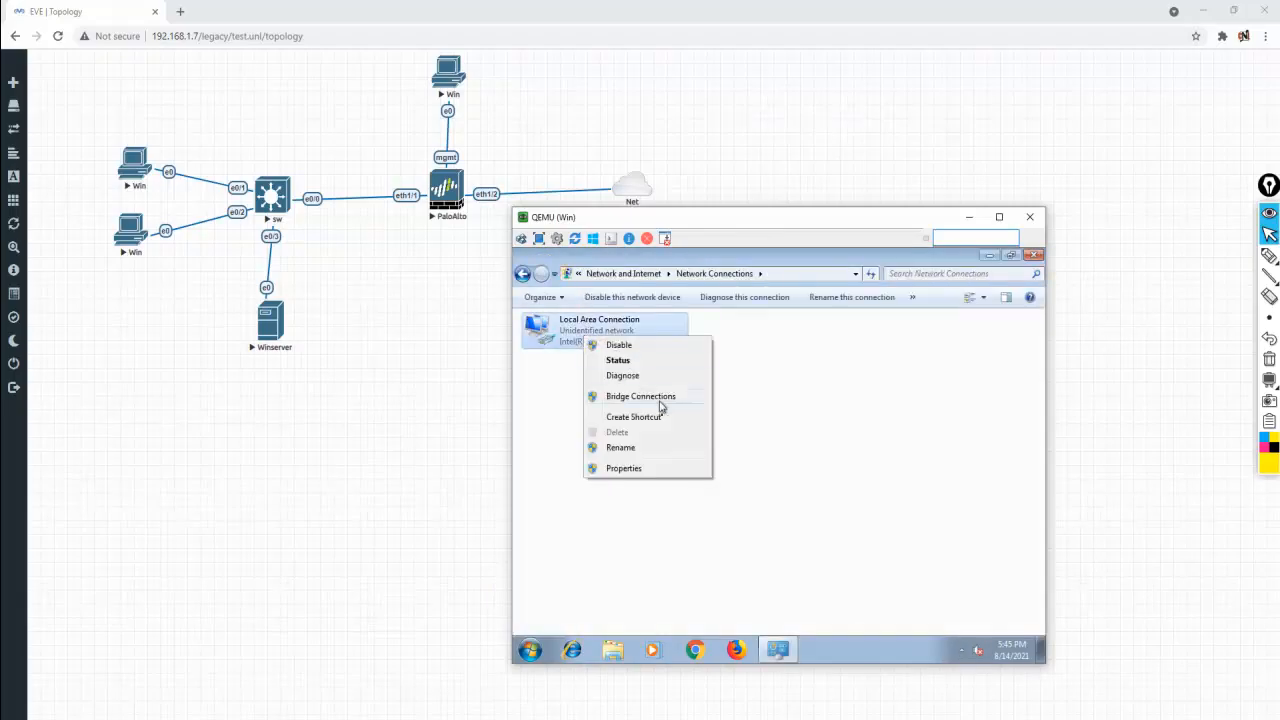
{"action": "left_click", "coordinate": [675, 470]}
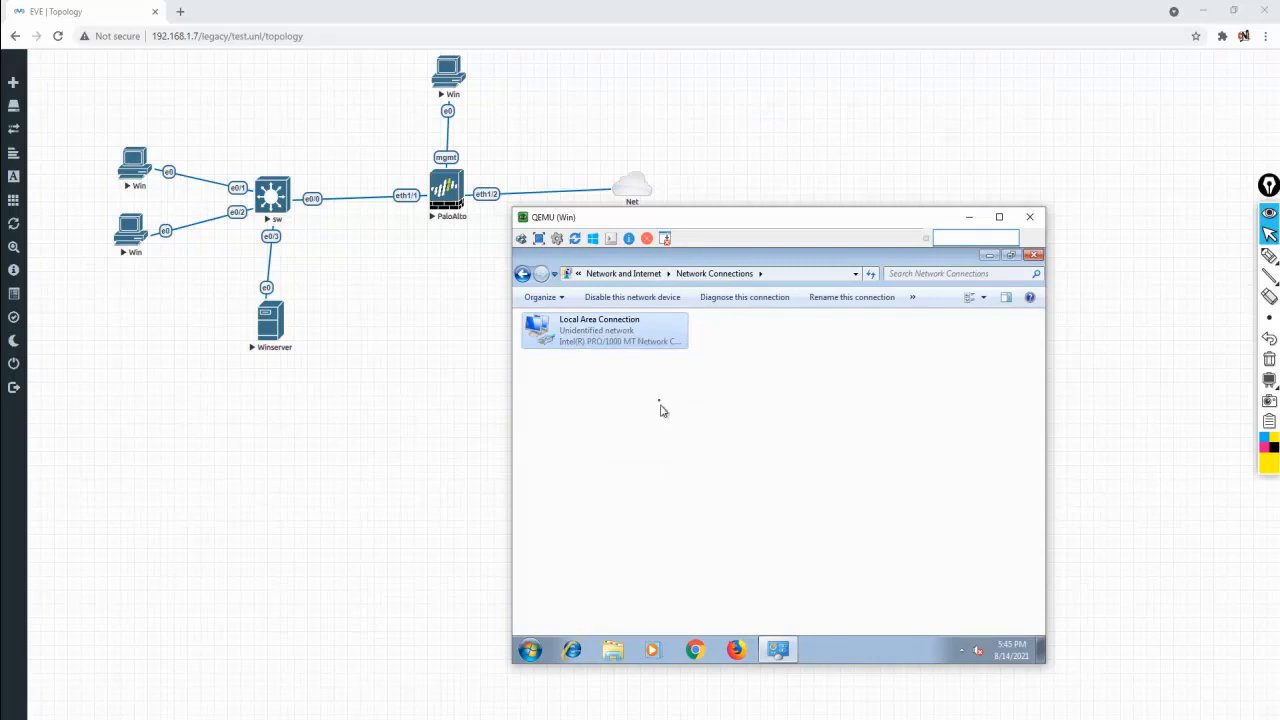
{"action": "left_click", "coordinate": [657, 468]}
{"action": "left_click", "coordinate": [722, 523]}
Set static IP 10.1.1.2, mask 255.0.0.0, gateway 10.1.1.100, DNS 10.1.1.50, and choose Restart Later
{"action": "left_click", "coordinate": [600, 425]}
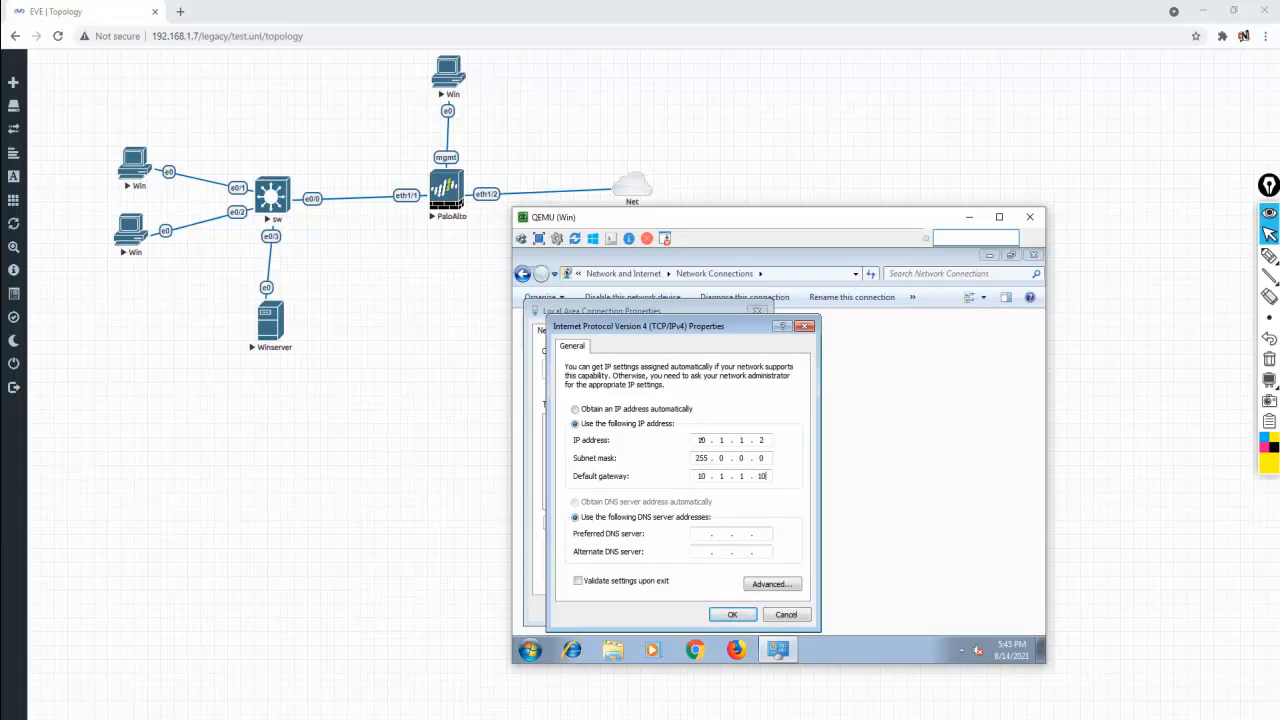
{"action": "key", "text": "Tab"}
{"action": "key", "text": "Tab"}
{"action": "left_click", "coordinate": [728, 616]}
{"action": "left_click", "coordinate": [684, 609]}
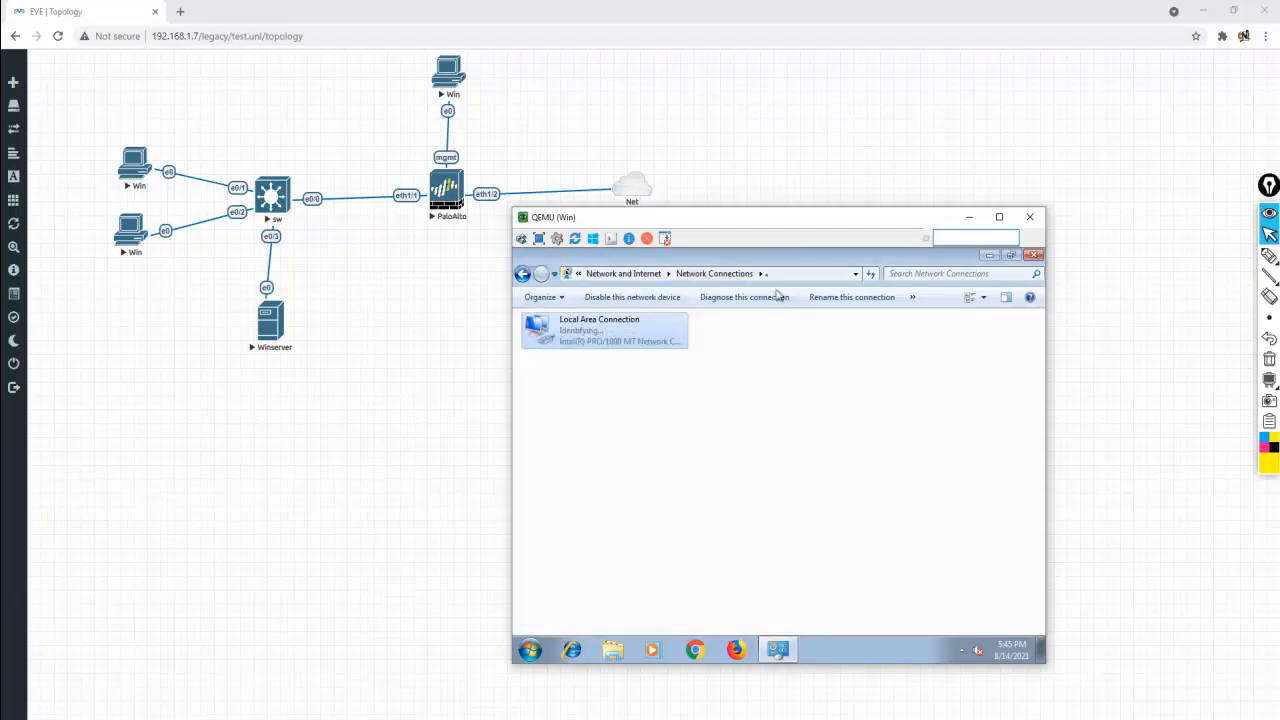
{"action": "left_click", "coordinate": [1034, 256]}
{"action": "left_click", "coordinate": [855, 458]}
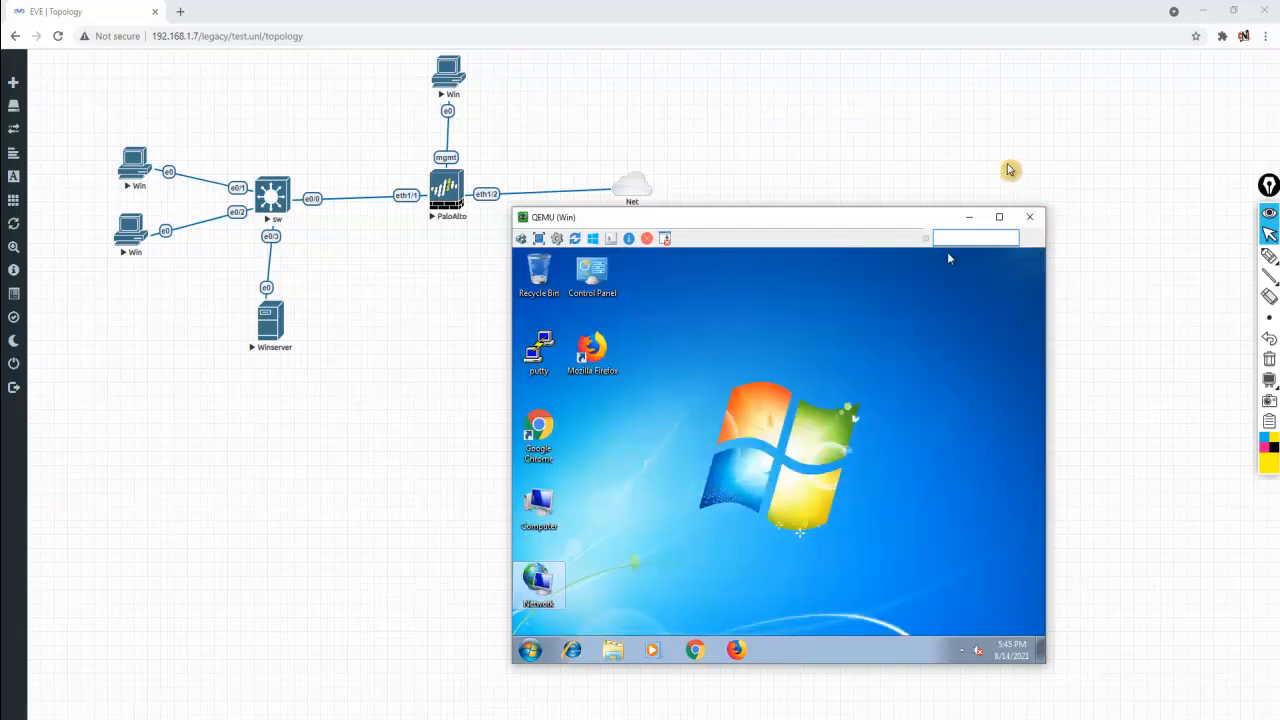
Minimize the Win7 console, bring the Winserver console forward, and launch Server Manager
{"action": "left_click", "coordinate": [969, 217]}
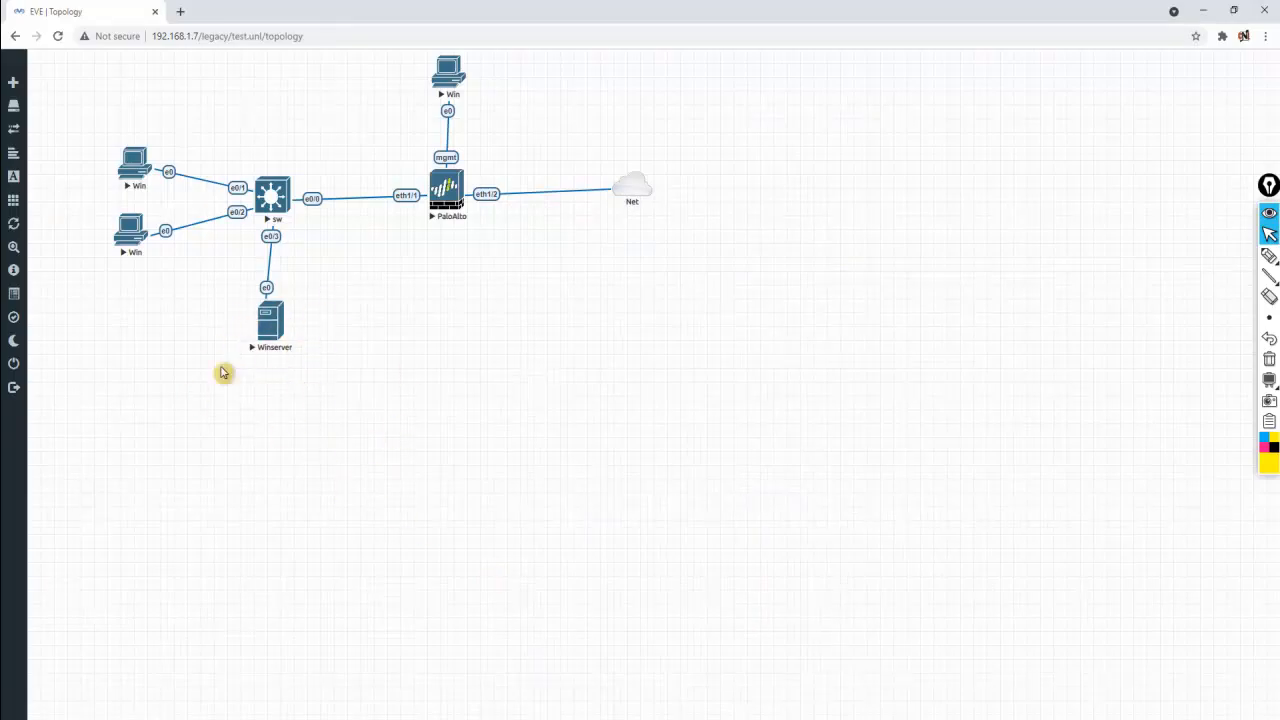
{"action": "mouse_move", "coordinate": [620, 705]}
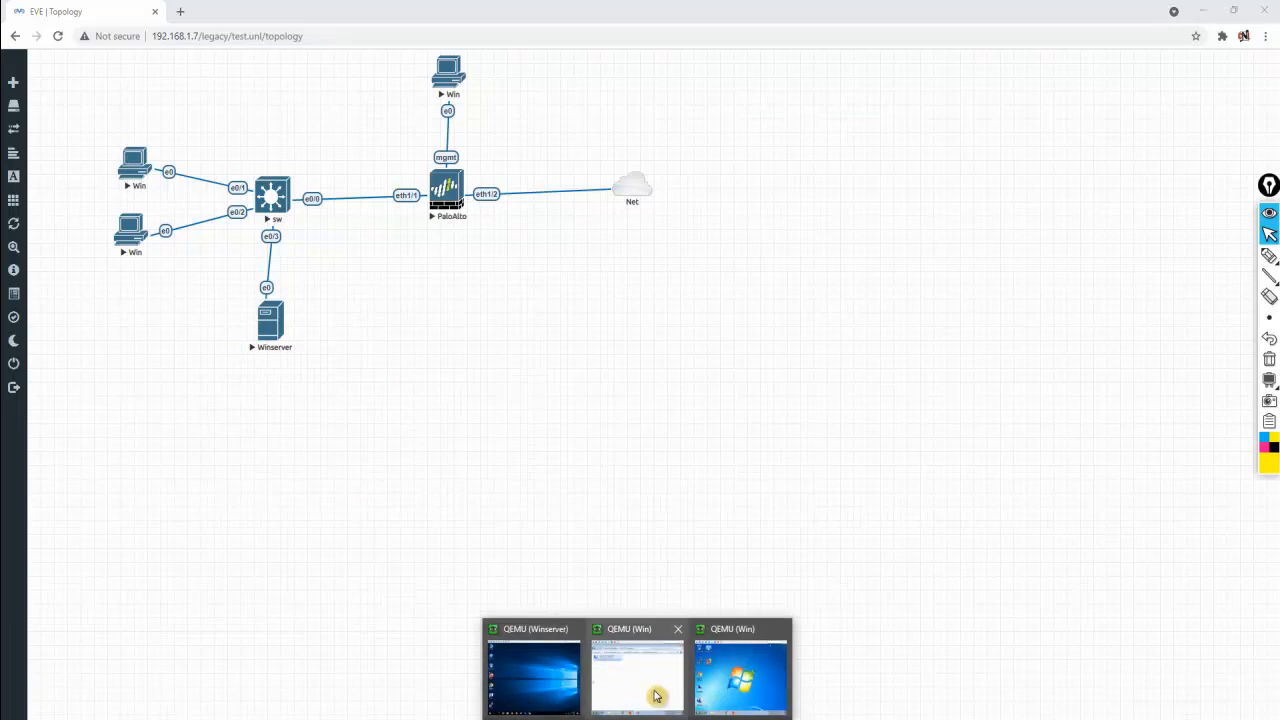
{"action": "left_click", "coordinate": [535, 675]}
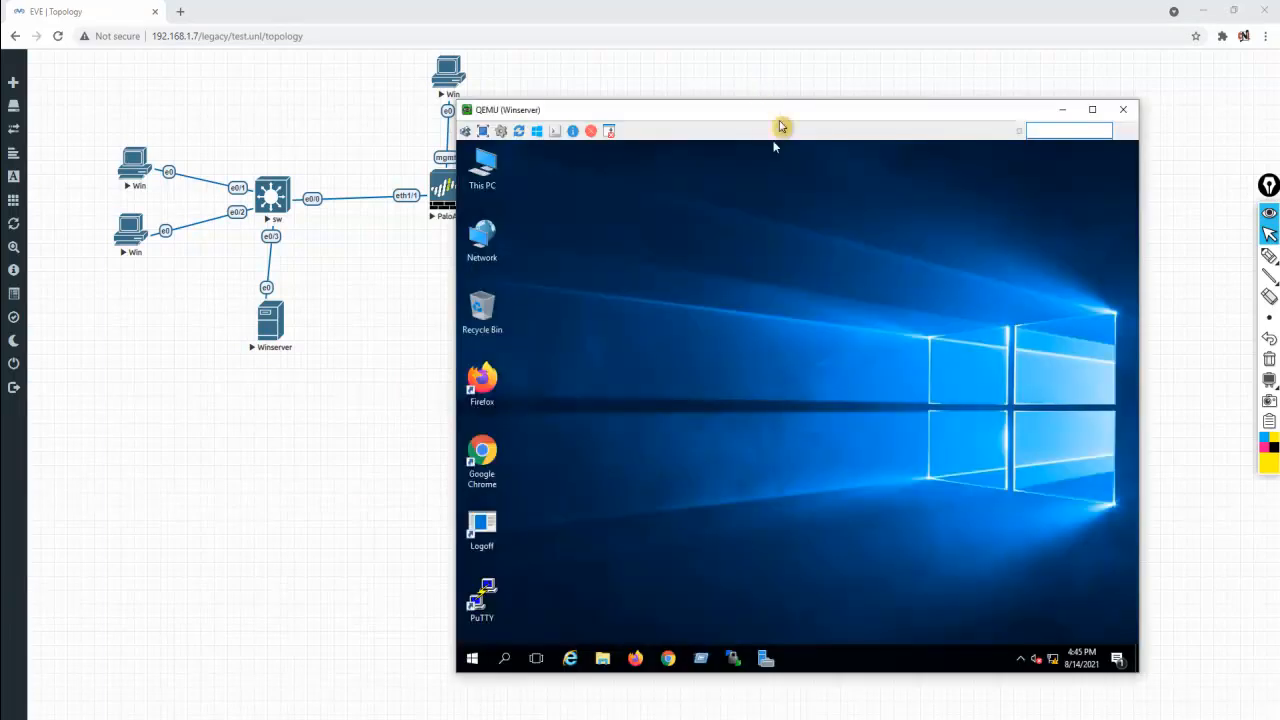
{"action": "left_click_drag", "start_coordinate": [814, 117], "coordinate": [898, 133]}
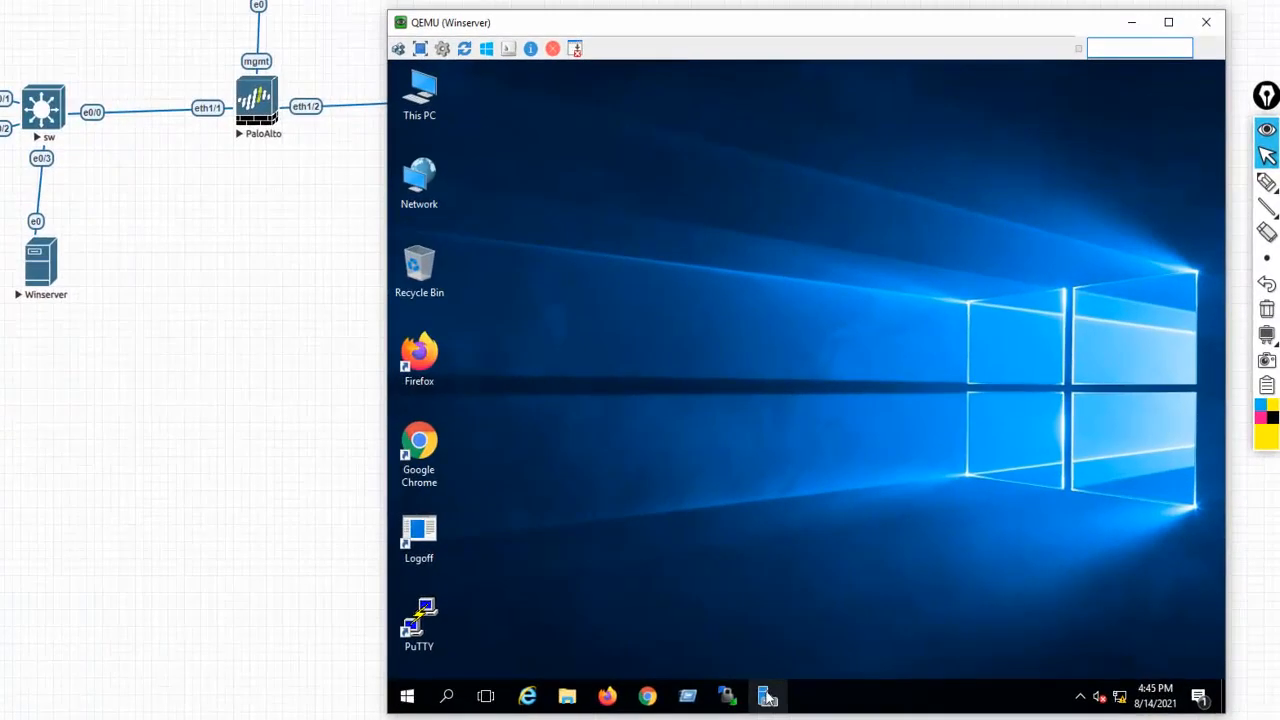
{"action": "left_click", "coordinate": [764, 696]}
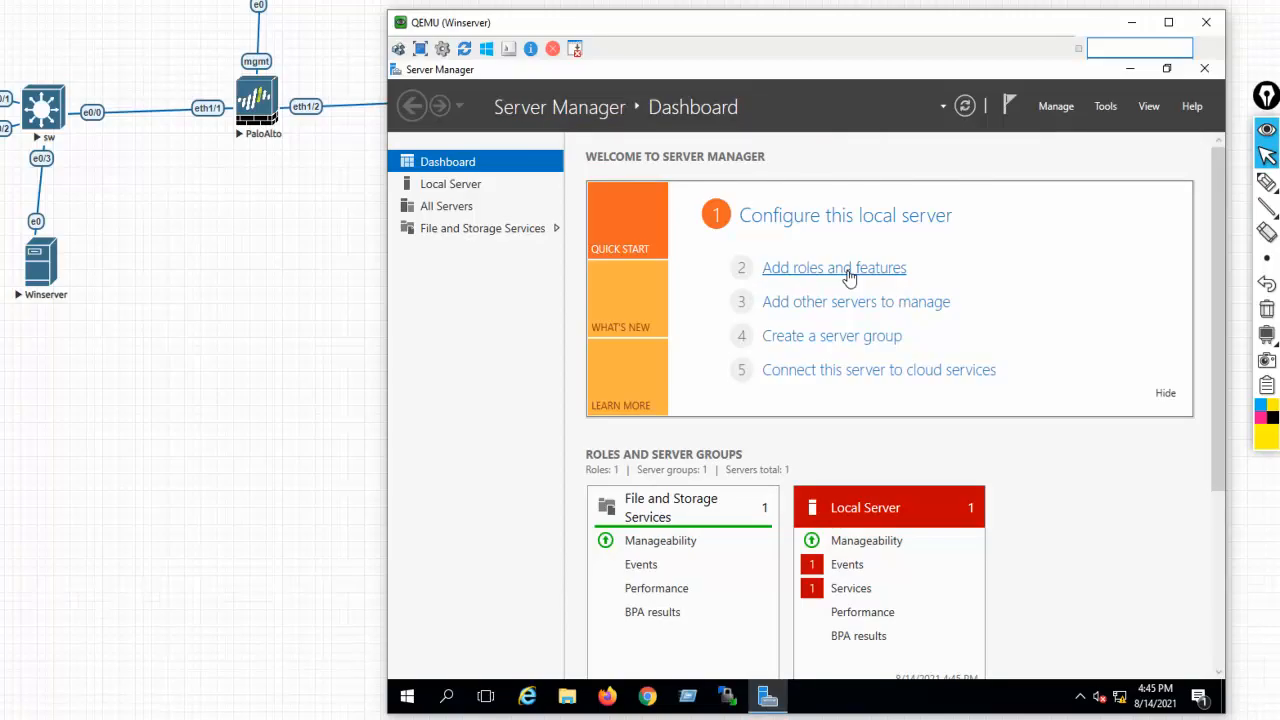
Start a role-based install on server2016 and select Active Directory Domain Services with its required features
{"action": "left_click", "coordinate": [848, 277]}
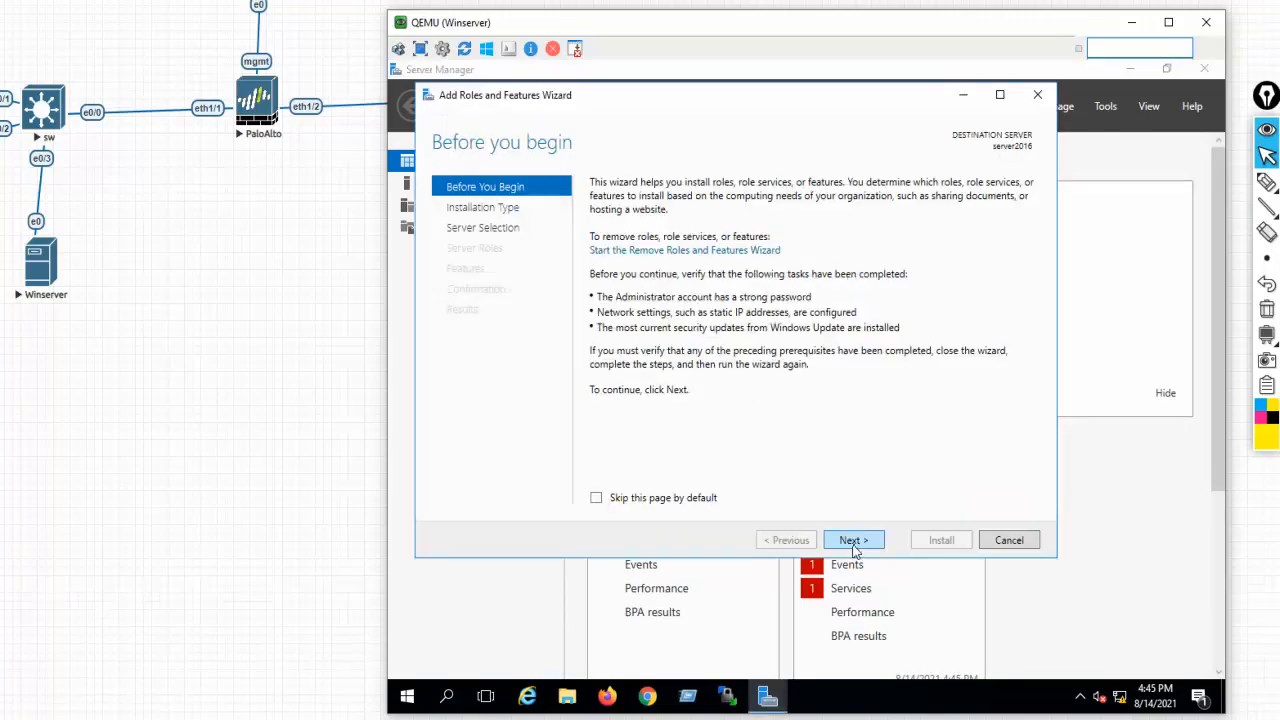
{"action": "left_click", "coordinate": [853, 541]}
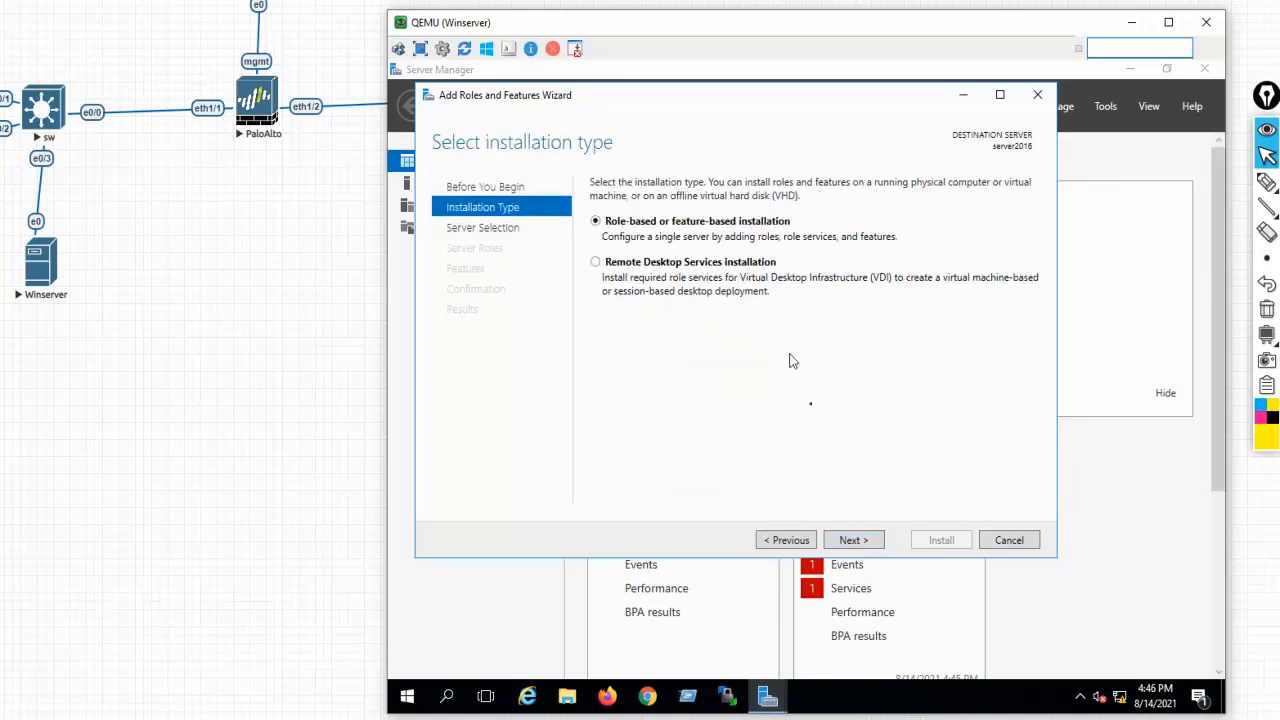
{"action": "left_click", "coordinate": [851, 543]}
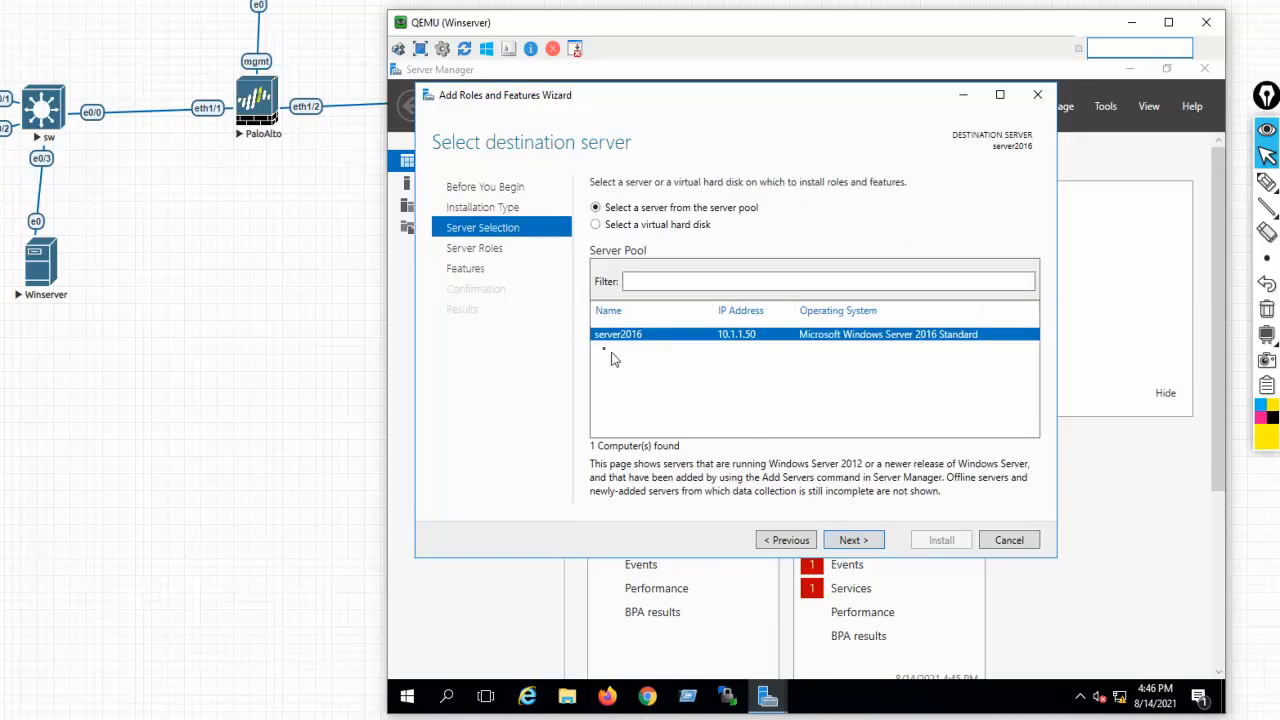
{"action": "left_click", "coordinate": [850, 541]}
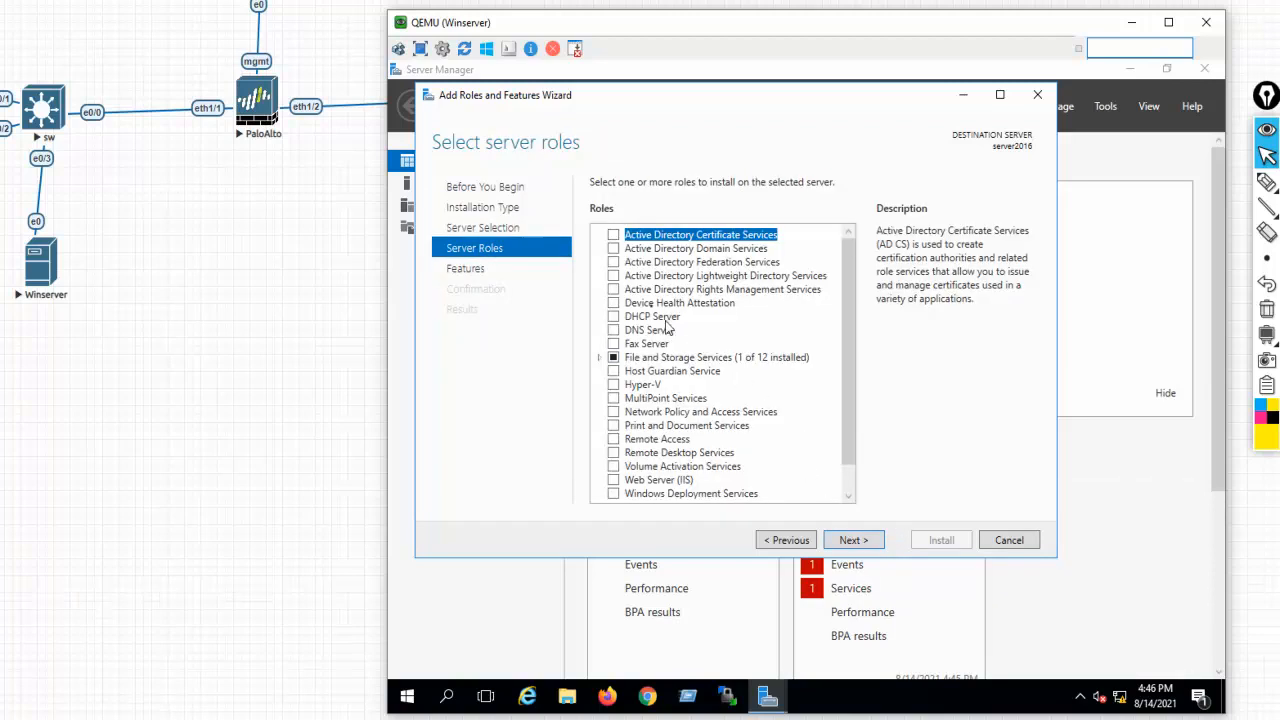
{"action": "left_click", "coordinate": [613, 250]}
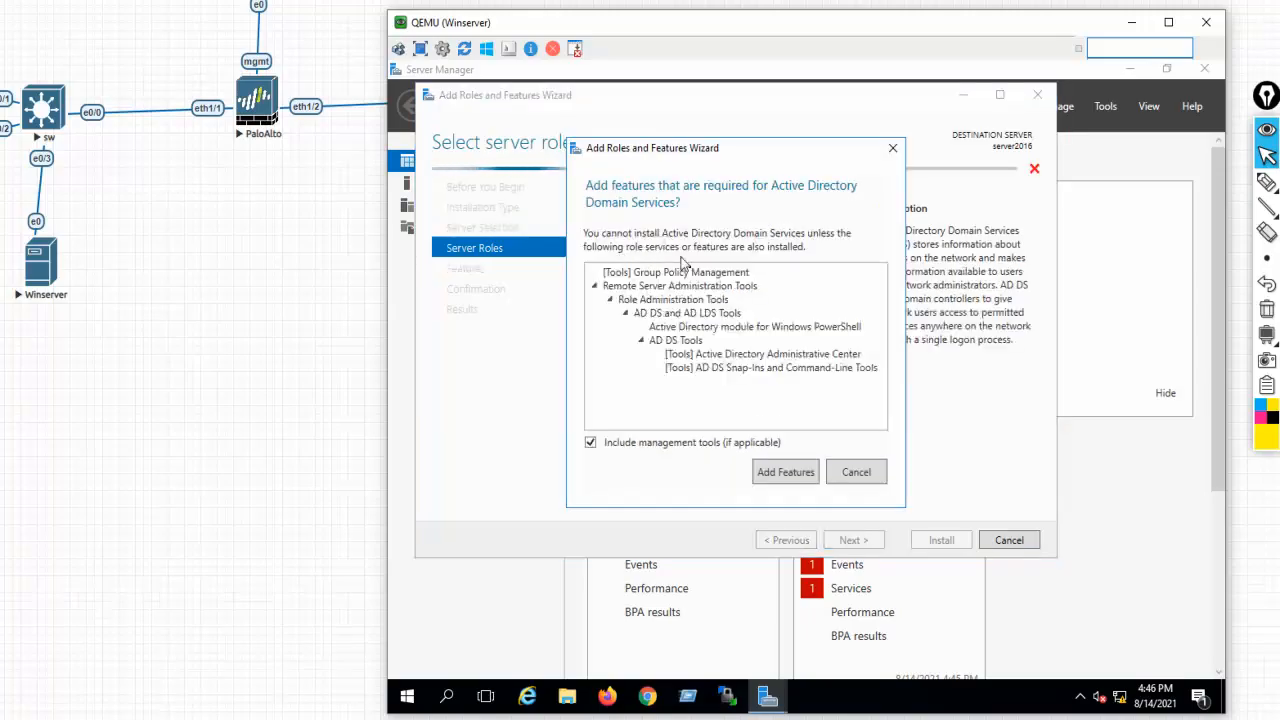
{"action": "left_click", "coordinate": [801, 477]}
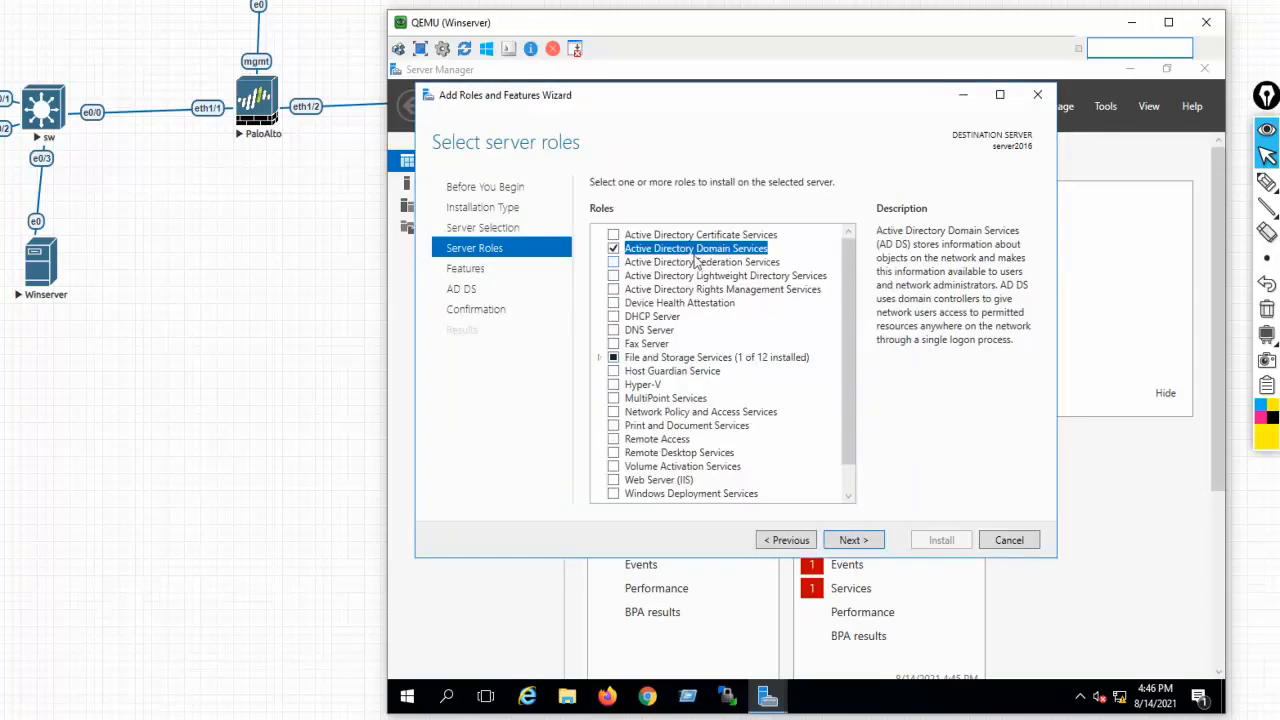
{"action": "left_click", "coordinate": [613, 249]}
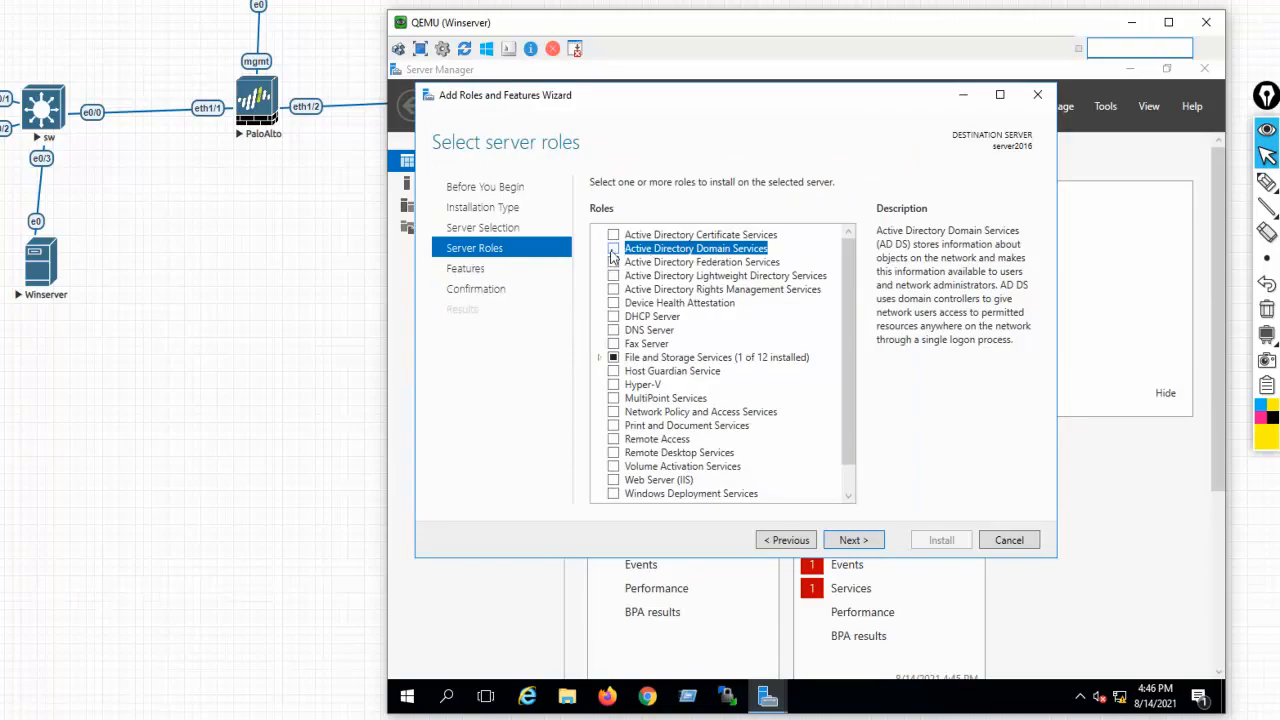
{"action": "left_click", "coordinate": [612, 255]}
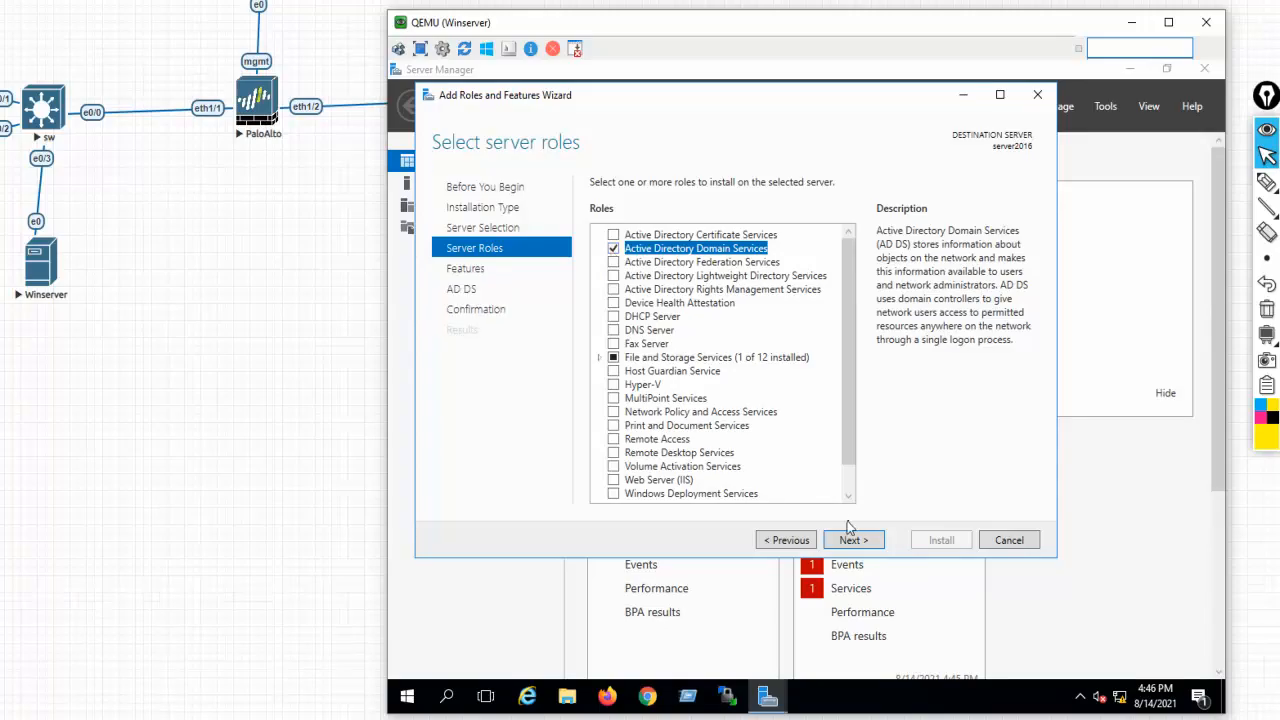
Advance to confirmation, enable automatic restart if required, and begin the AD DS installation
{"action": "left_click", "coordinate": [848, 541]}
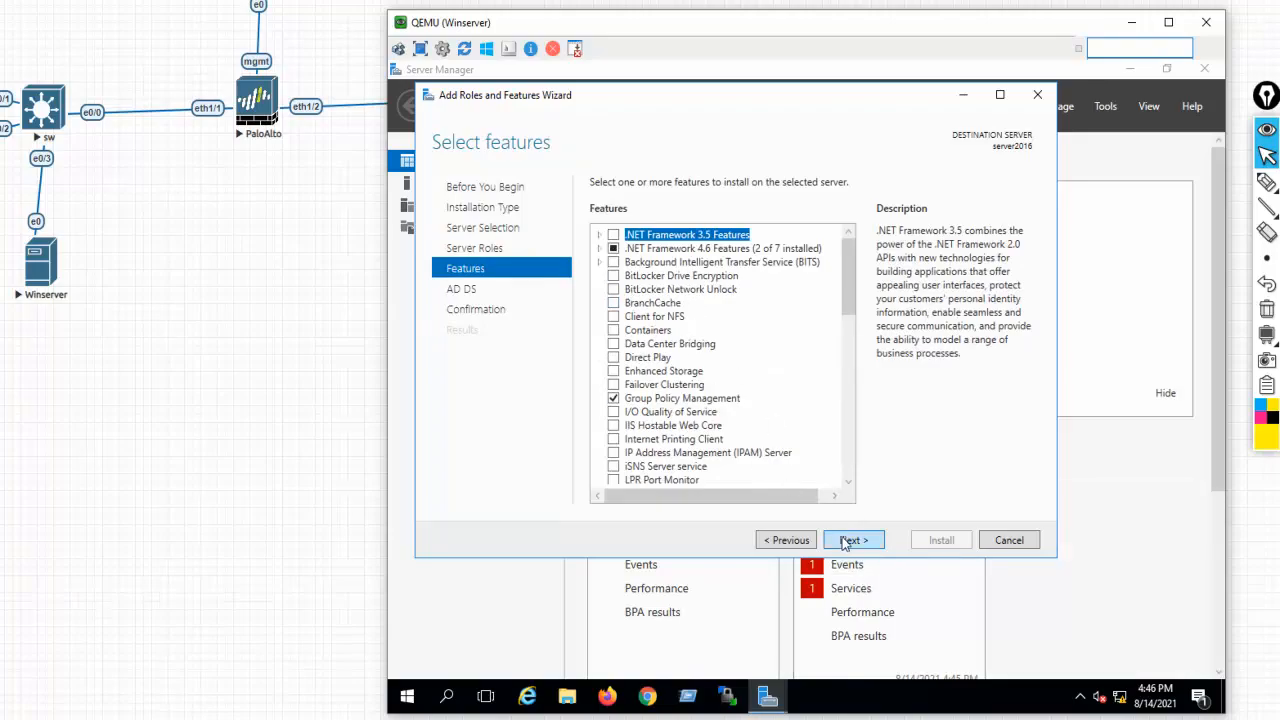
{"action": "left_click", "coordinate": [847, 541]}
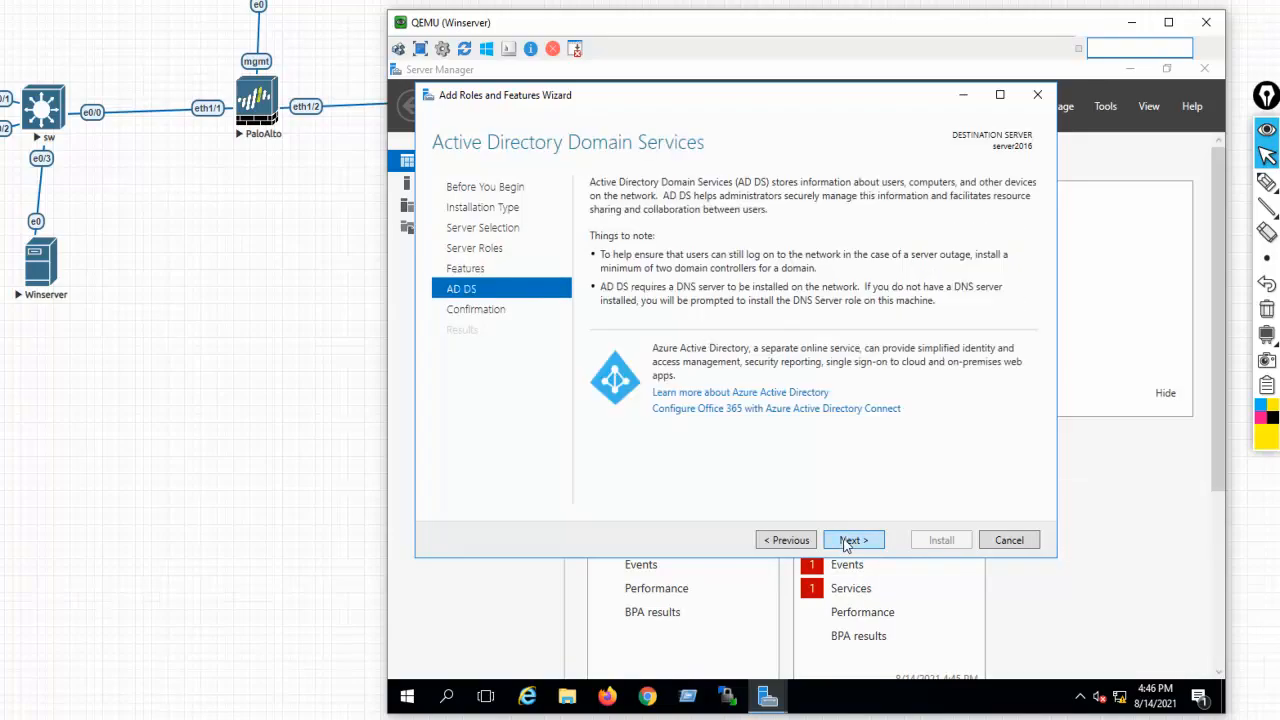
{"action": "left_click", "coordinate": [847, 541]}
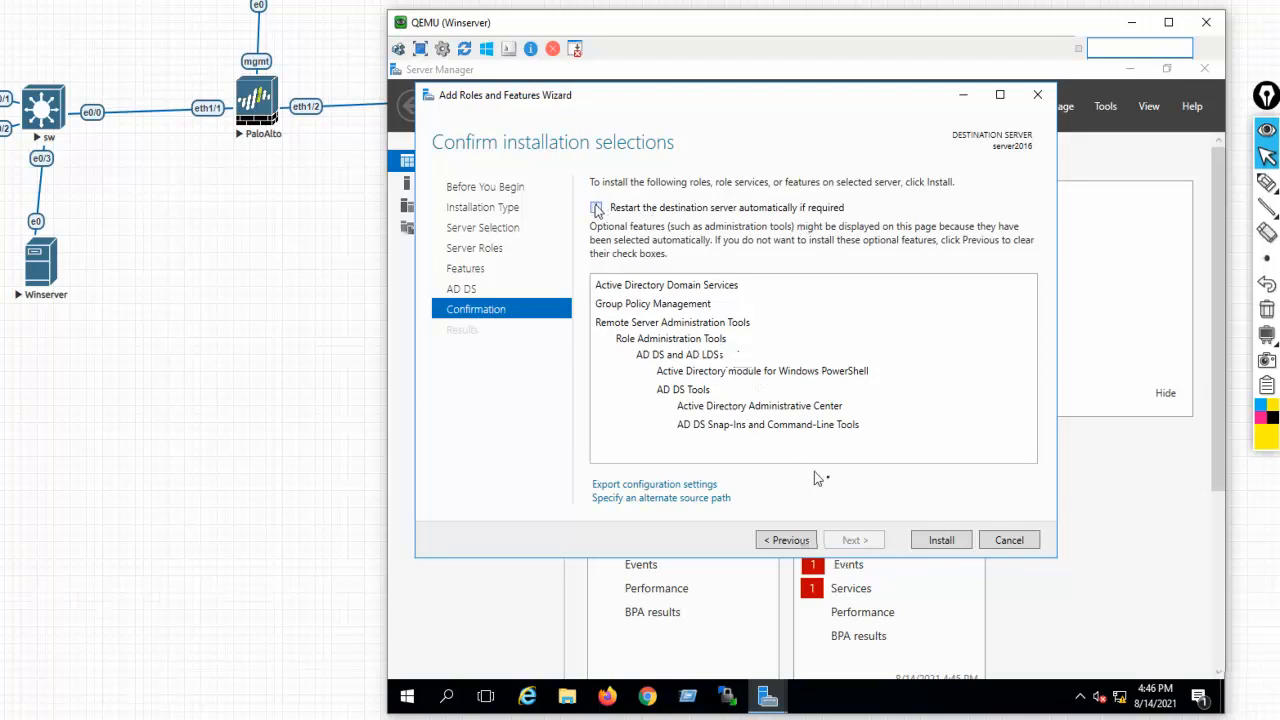
{"action": "left_click", "coordinate": [843, 425]}
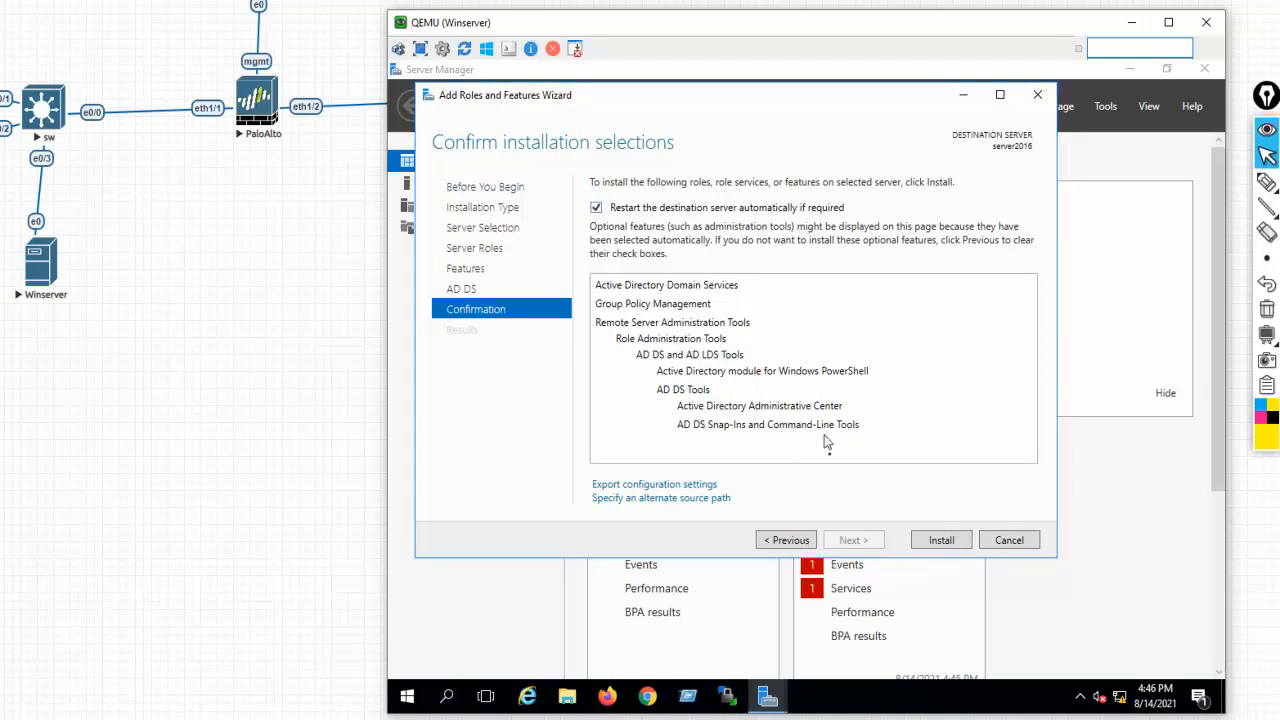
{"action": "left_click", "coordinate": [941, 540]}
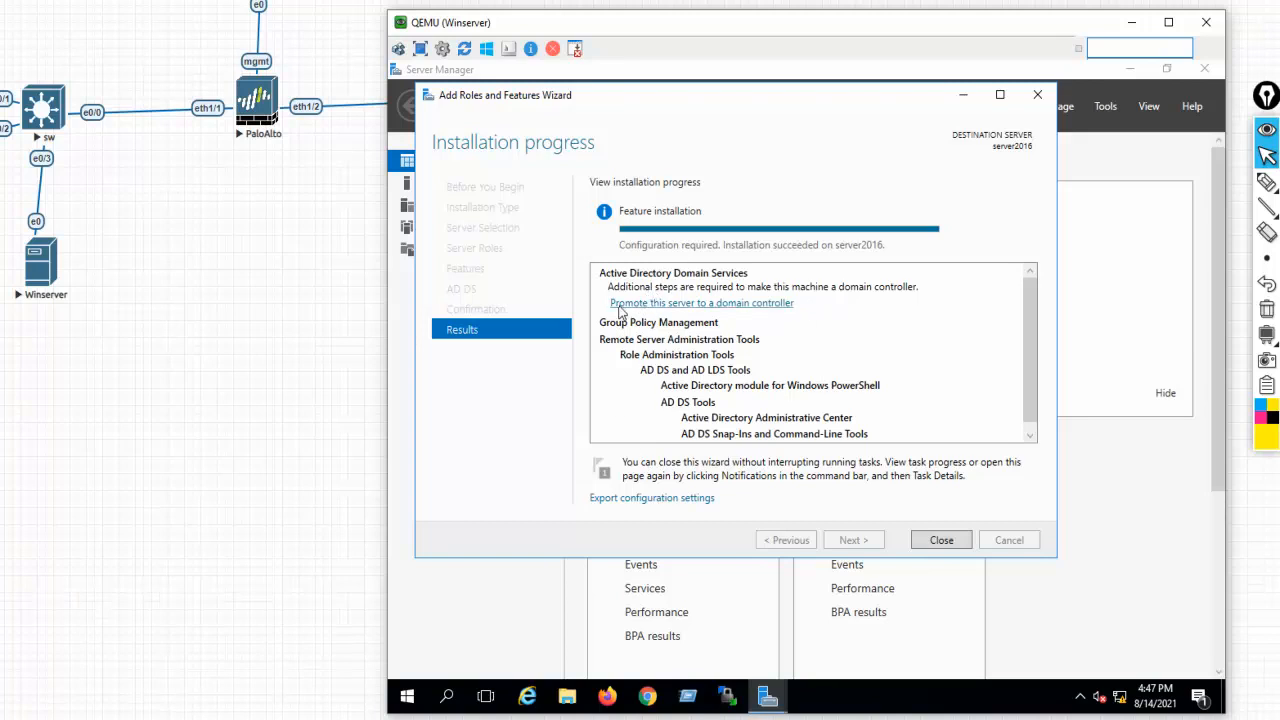
After the AD DS install succeeds, choose 'Promote this server to a domain controller'
{"action": "left_click", "coordinate": [741, 304]}
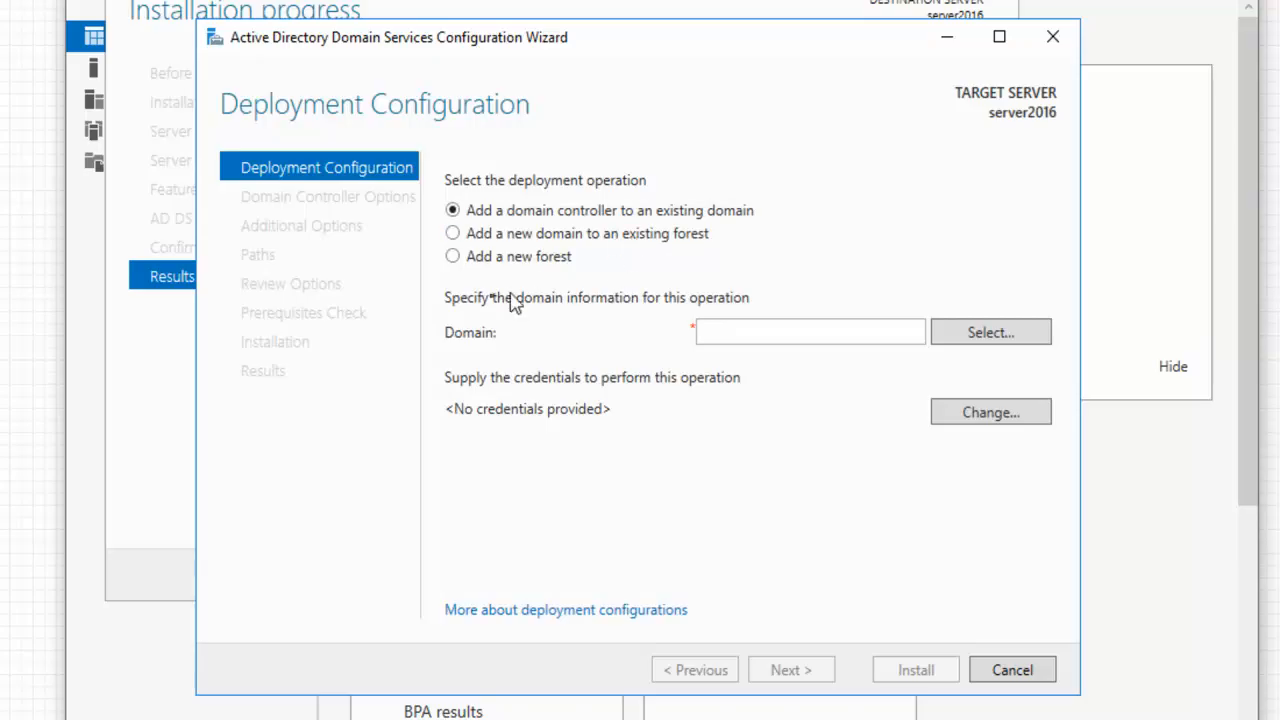
Choose to add a new forest with root domain cnl.com
{"action": "left_click", "coordinate": [455, 261]}
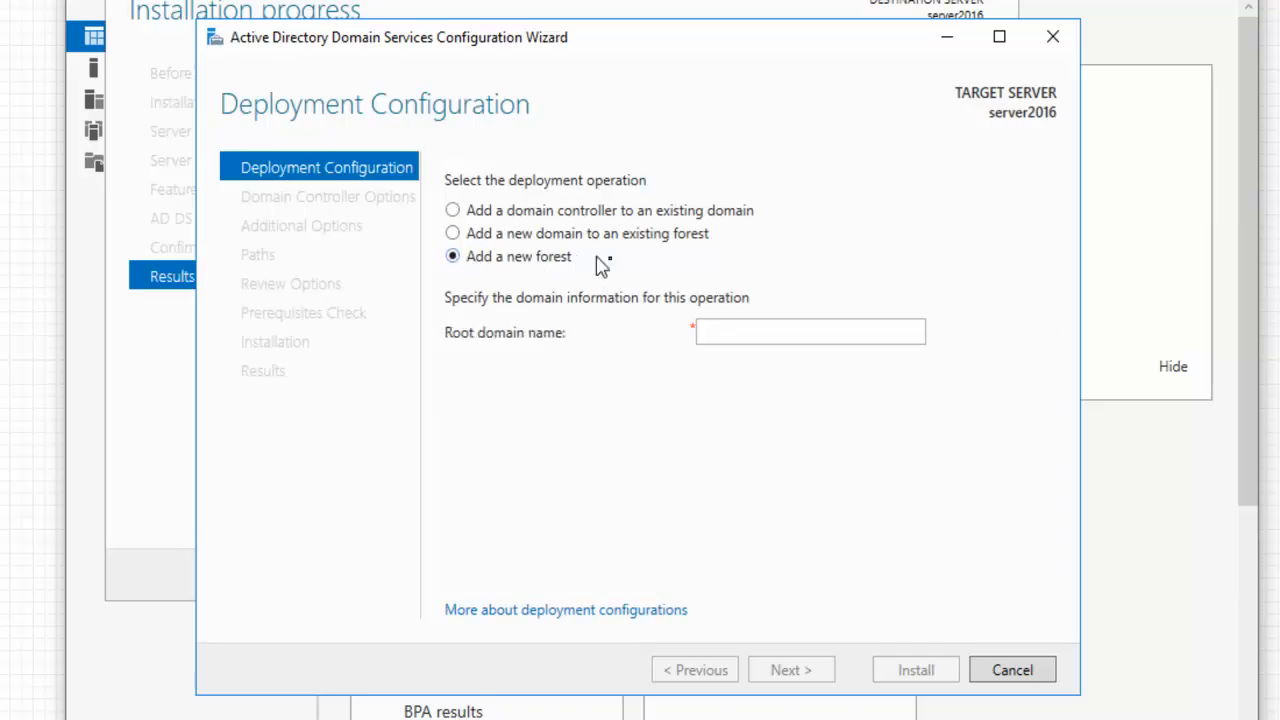
{"action": "left_click", "coordinate": [742, 336]}
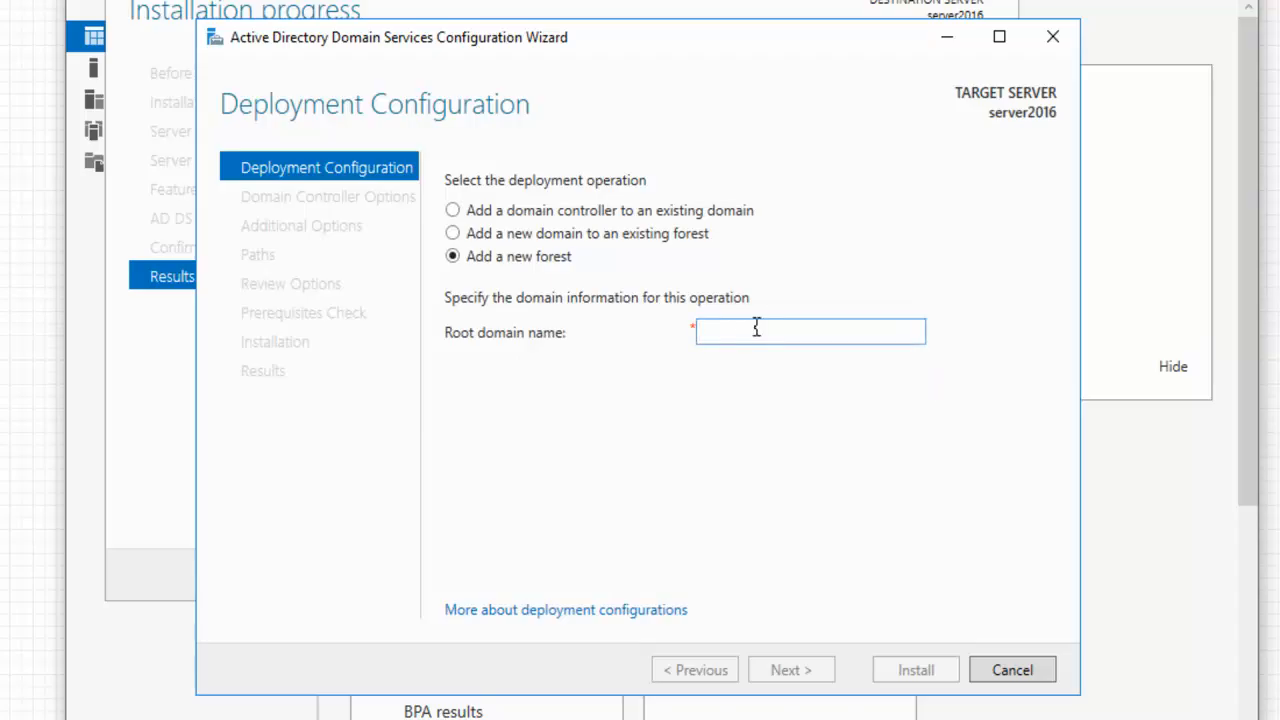
{"action": "type", "text": "cnl.com"}
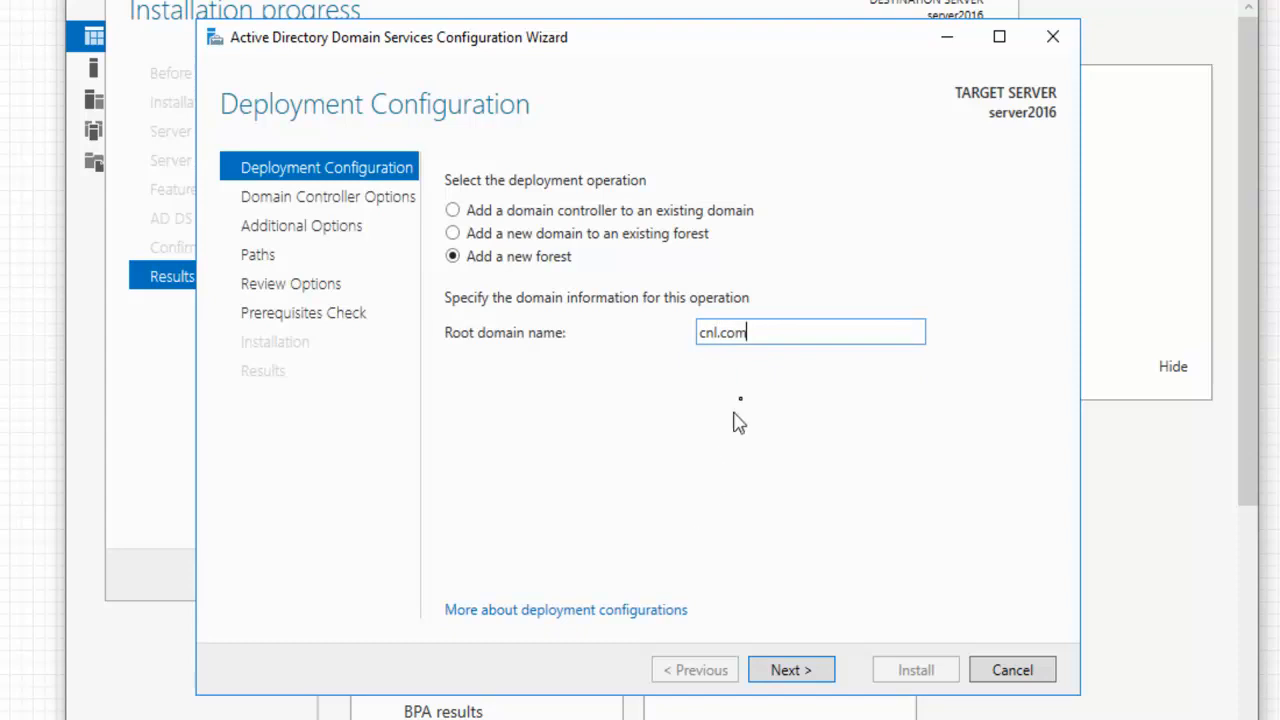
{"action": "left_click_drag", "start_coordinate": [763, 331], "coordinate": [671, 340]}
{"action": "left_click", "coordinate": [776, 324]}
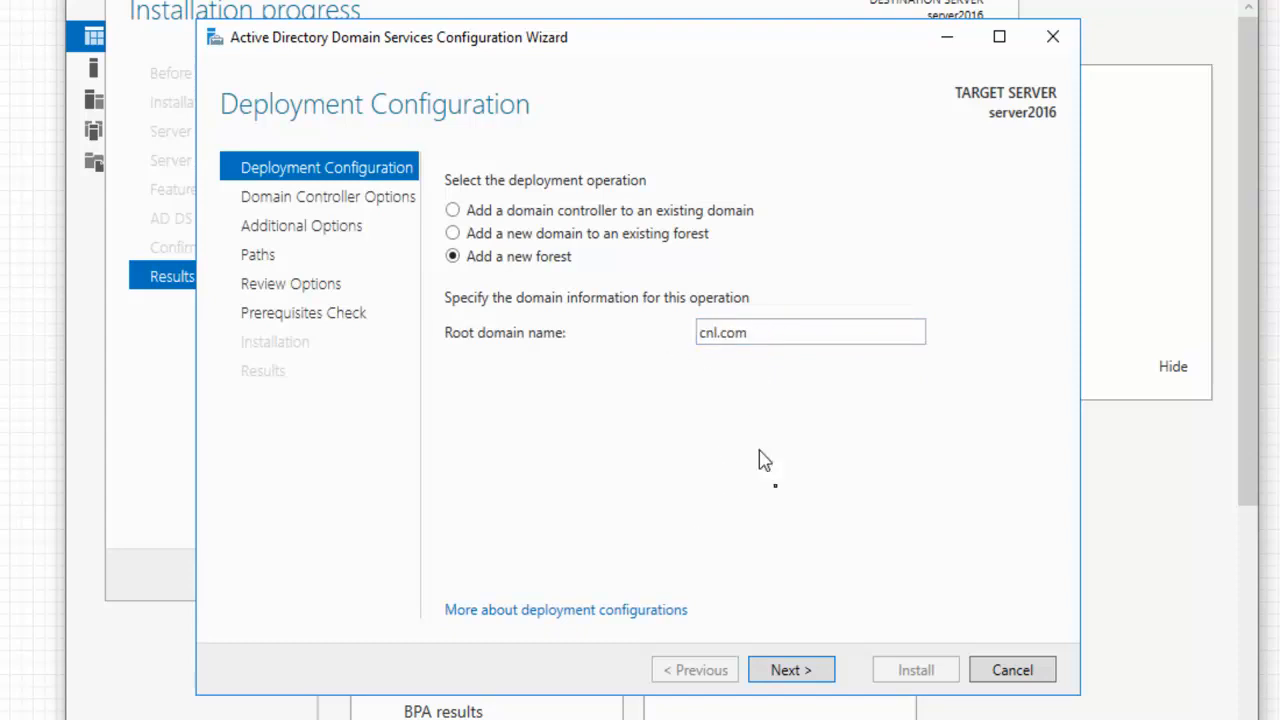
{"action": "left_click", "coordinate": [805, 672]}
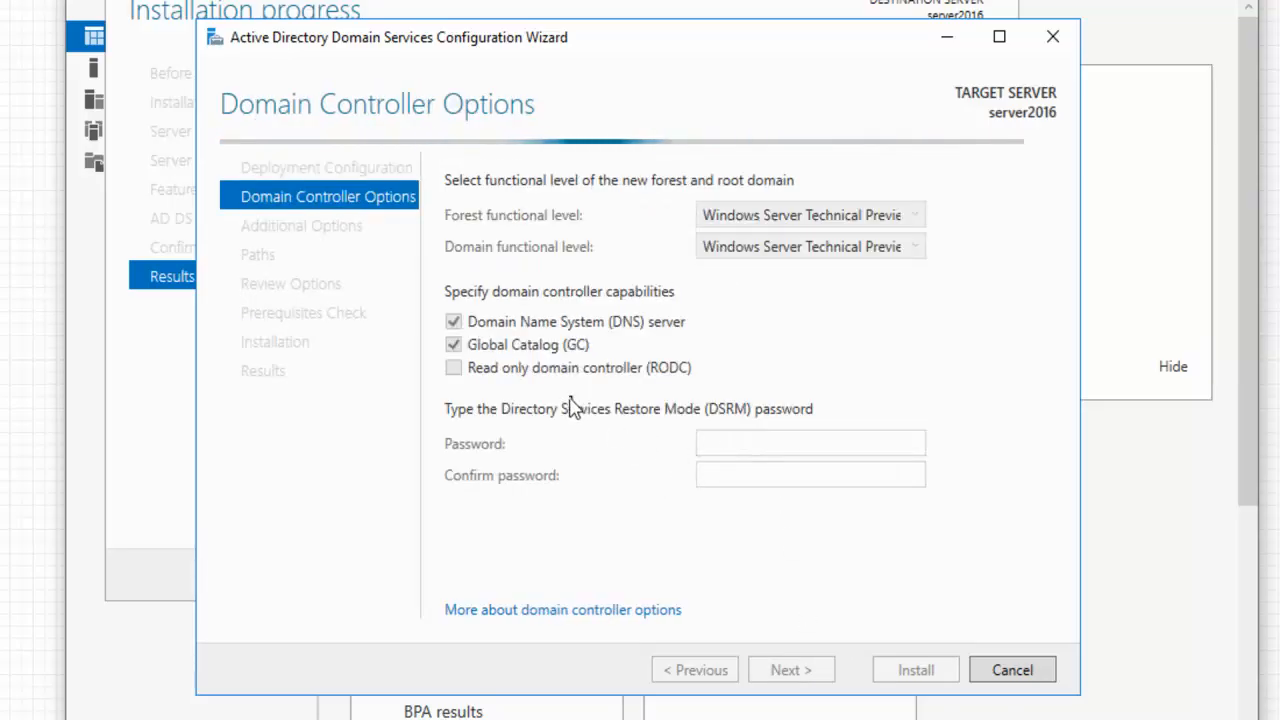
Enter and confirm the Directory Services Restore Mode password, then continue to DNS Options
{"action": "left_click", "coordinate": [738, 440]}
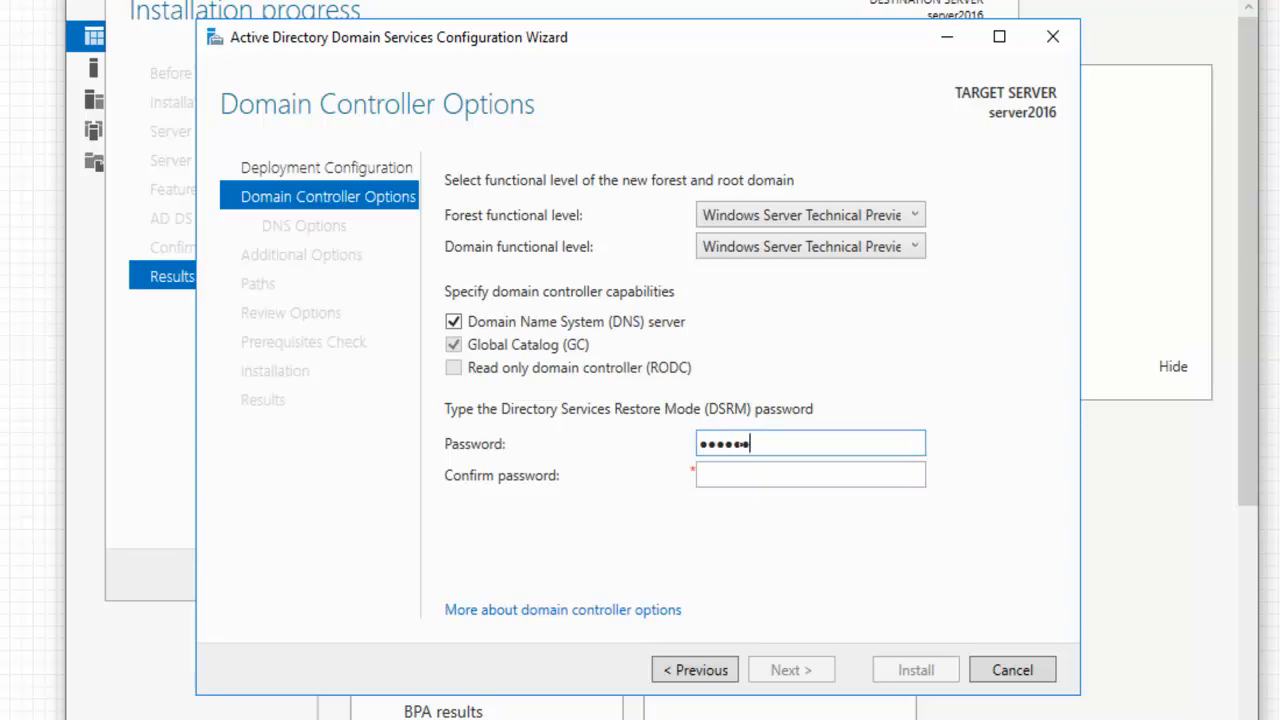
{"action": "key", "text": "Tab"}
{"action": "type", "text": "*********"}
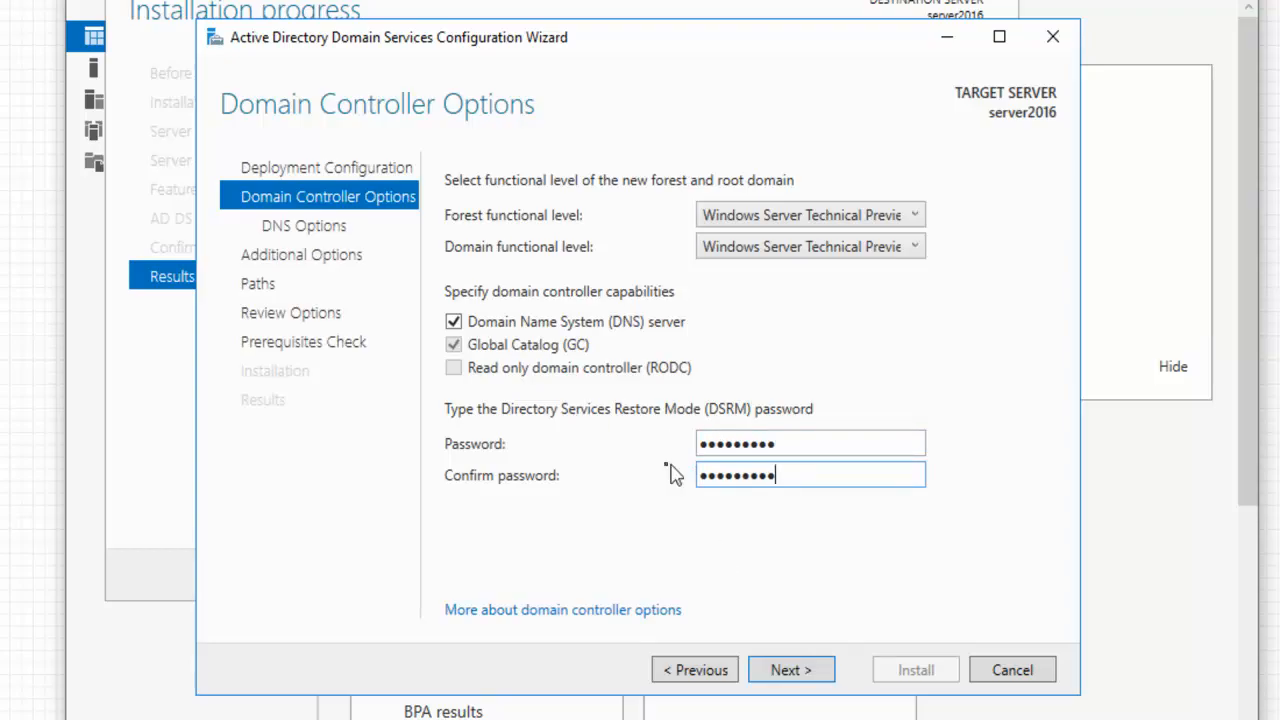
{"action": "left_click", "coordinate": [783, 672]}
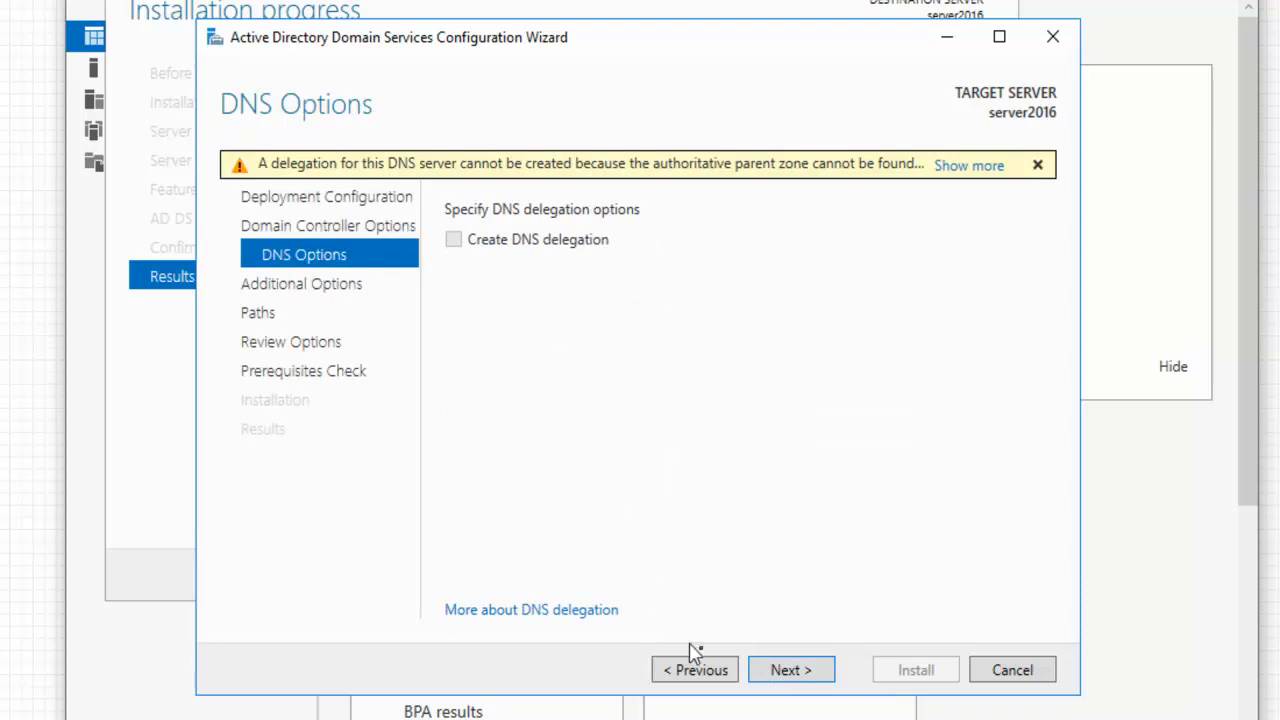
Skip DNS delegation, keep NetBIOS name CNL, and accept the default database, log and SYSVOL paths
{"action": "left_click", "coordinate": [792, 677]}
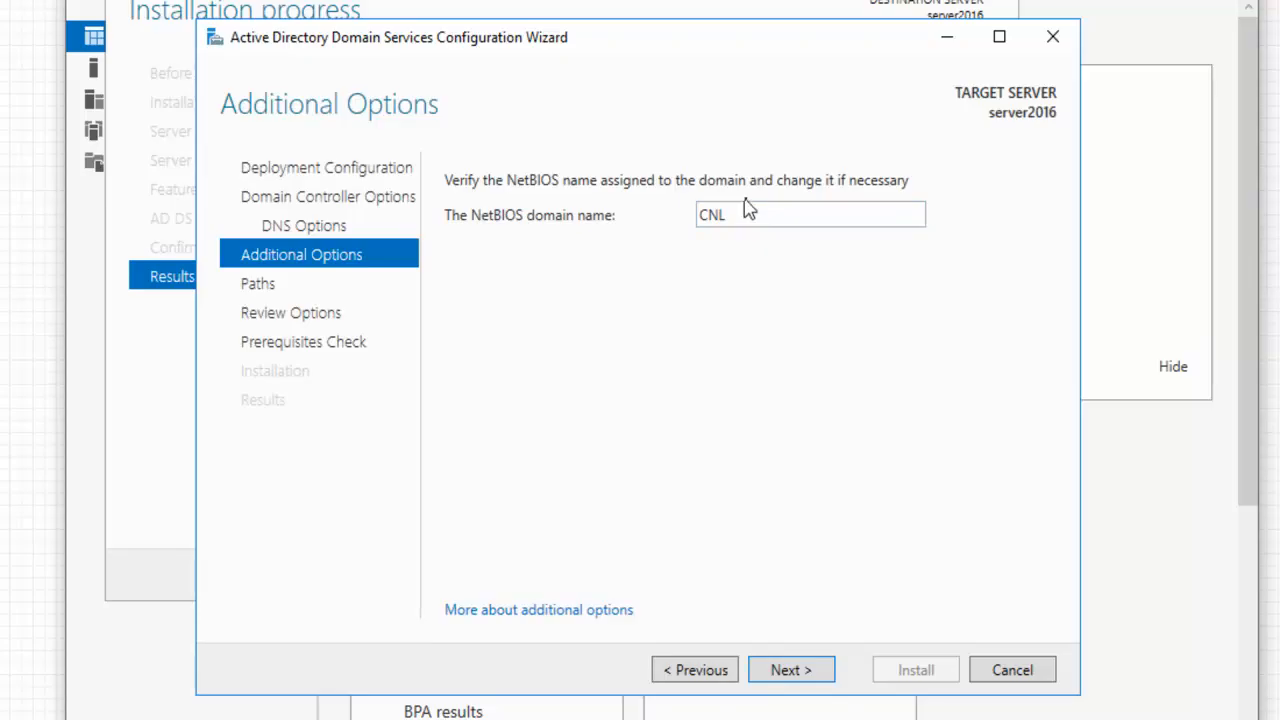
{"action": "double_click", "coordinate": [748, 215]}
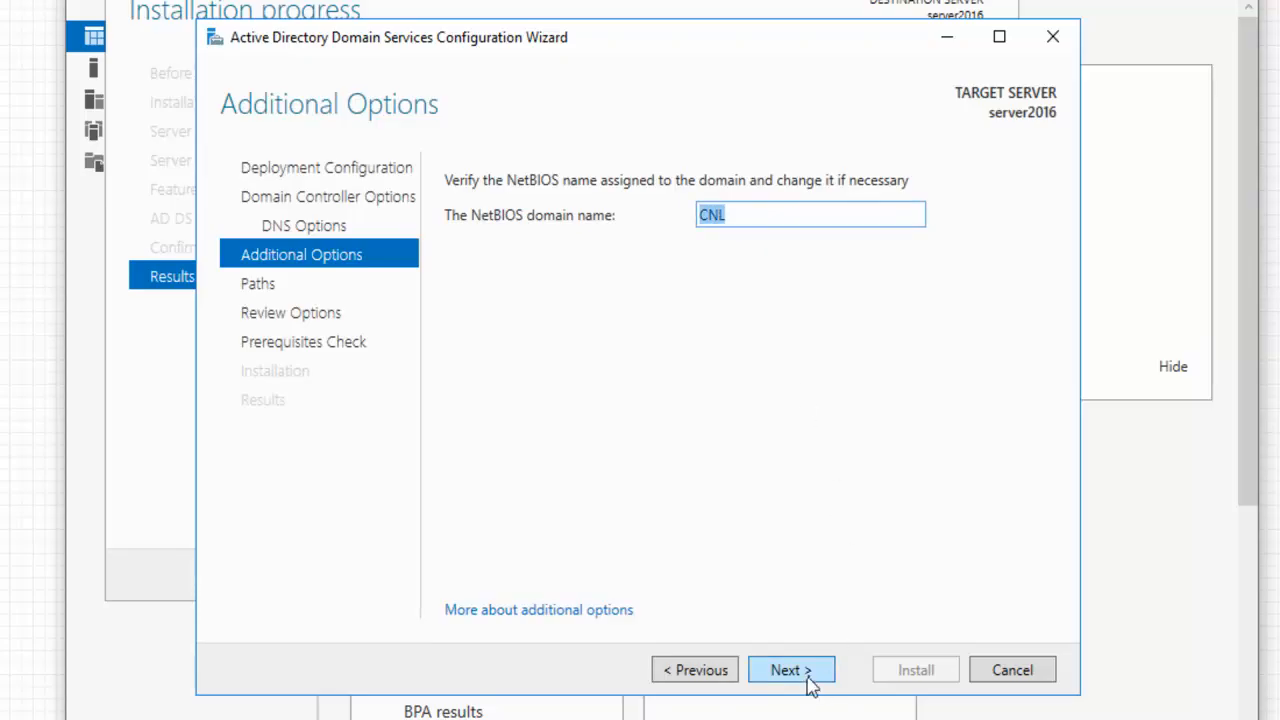
{"action": "left_click", "coordinate": [731, 214]}
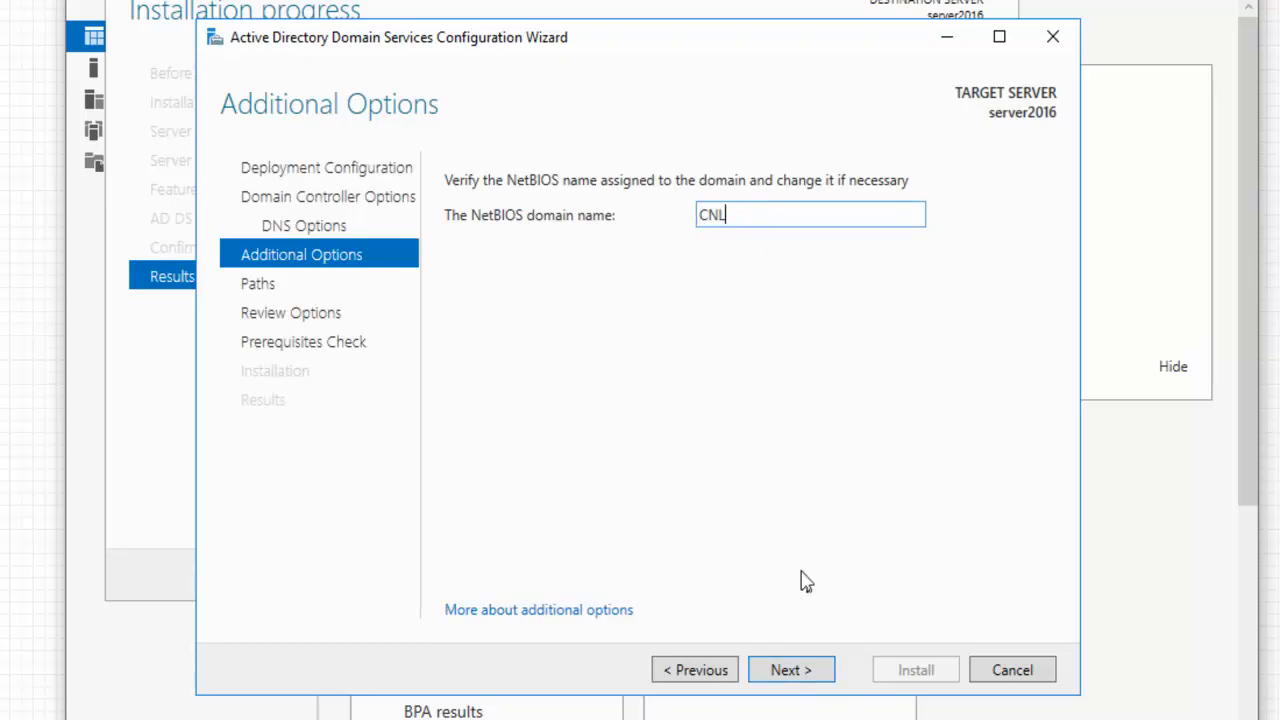
{"action": "left_click", "coordinate": [830, 680]}
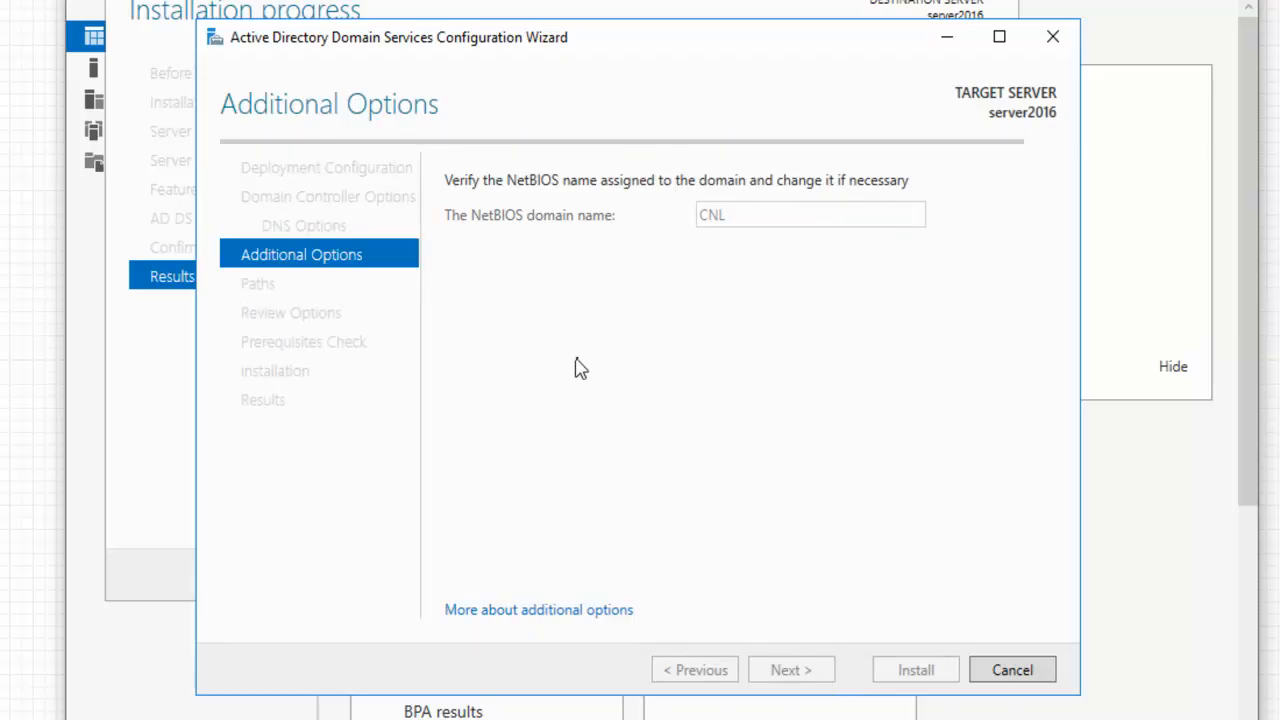
{"action": "left_click_drag", "start_coordinate": [838, 222], "coordinate": [704, 214]}
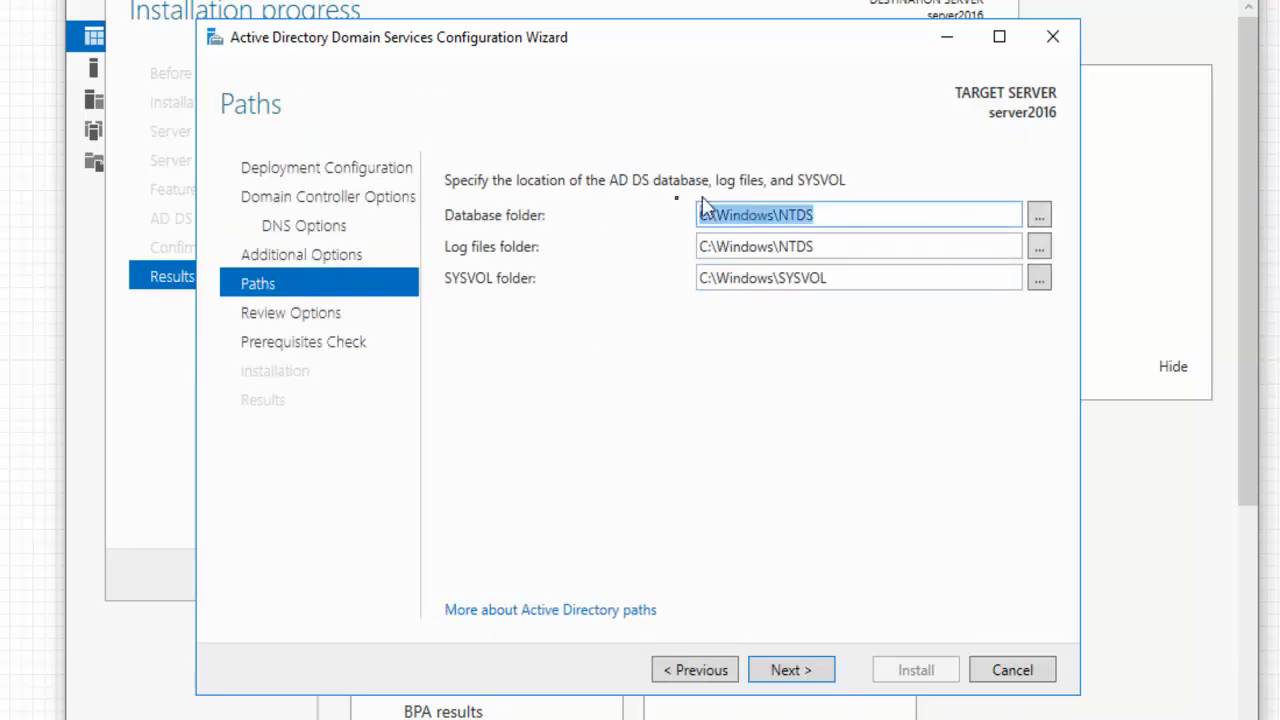
{"action": "key", "text": "Tab"}
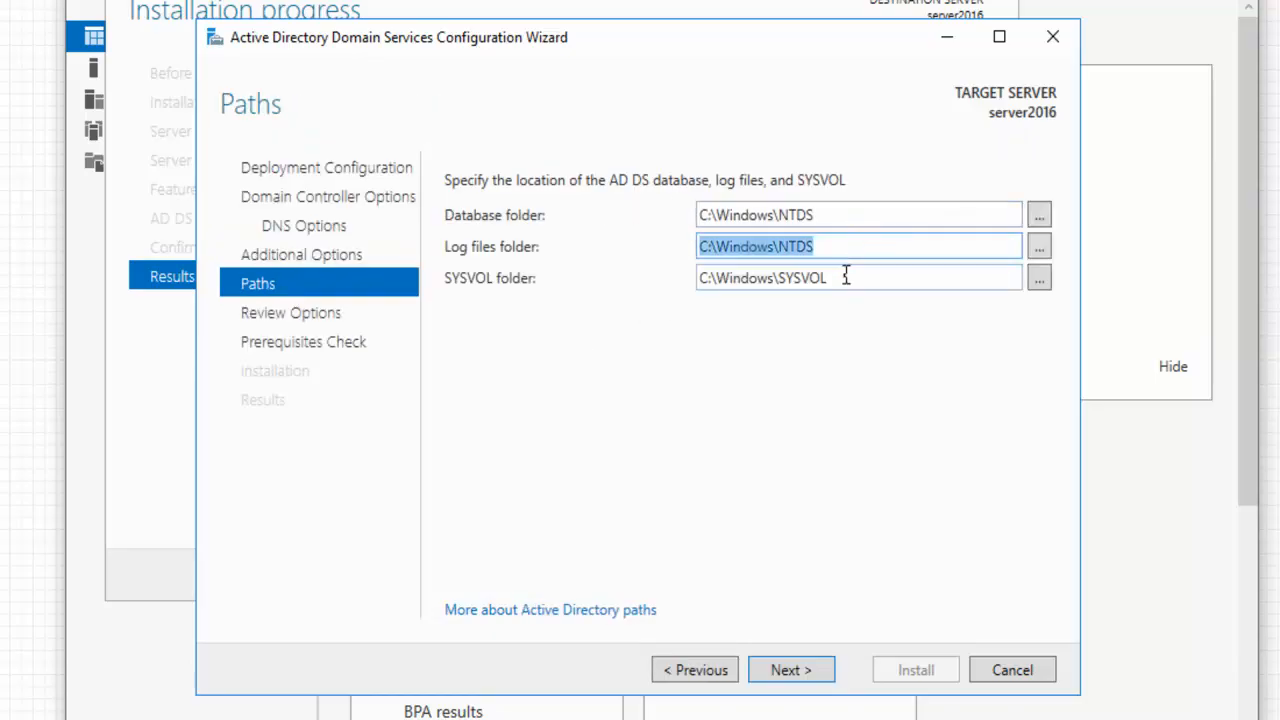
{"action": "key", "text": "Tab"}
{"action": "left_click", "coordinate": [771, 665]}
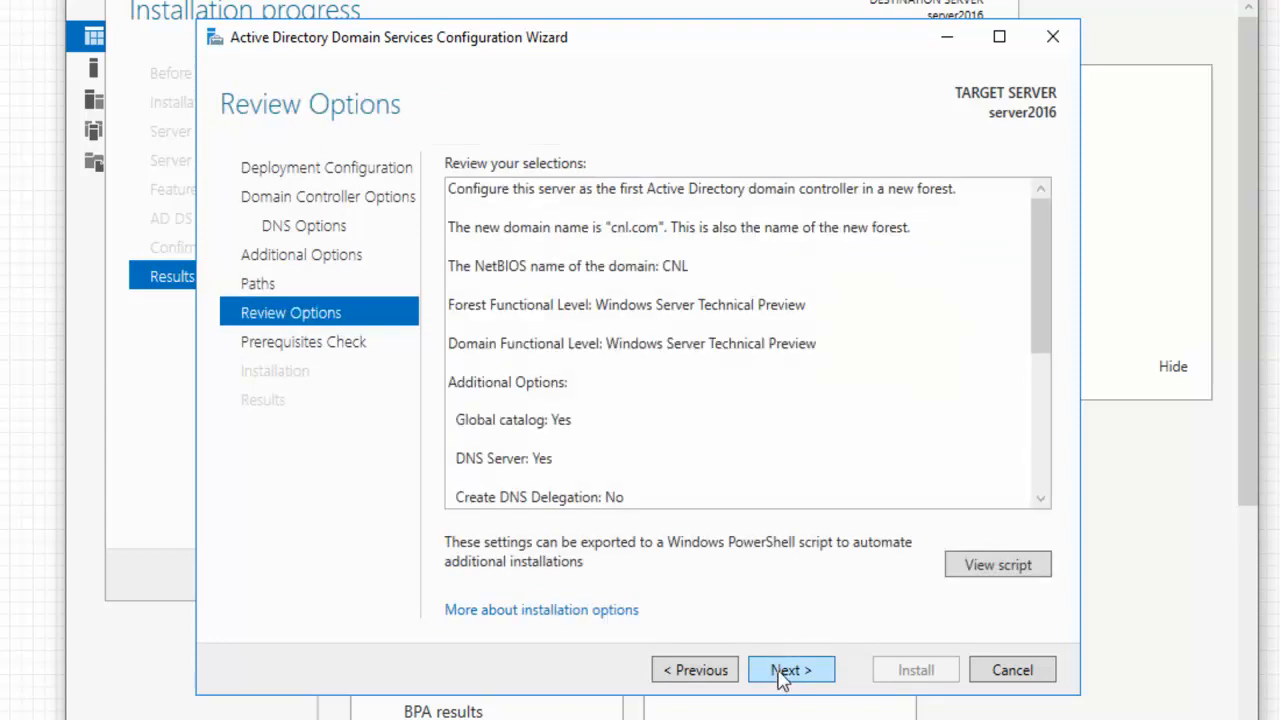
Pass Review Options and the prerequisites check, then start the domain controller installation
{"action": "left_click", "coordinate": [783, 672]}
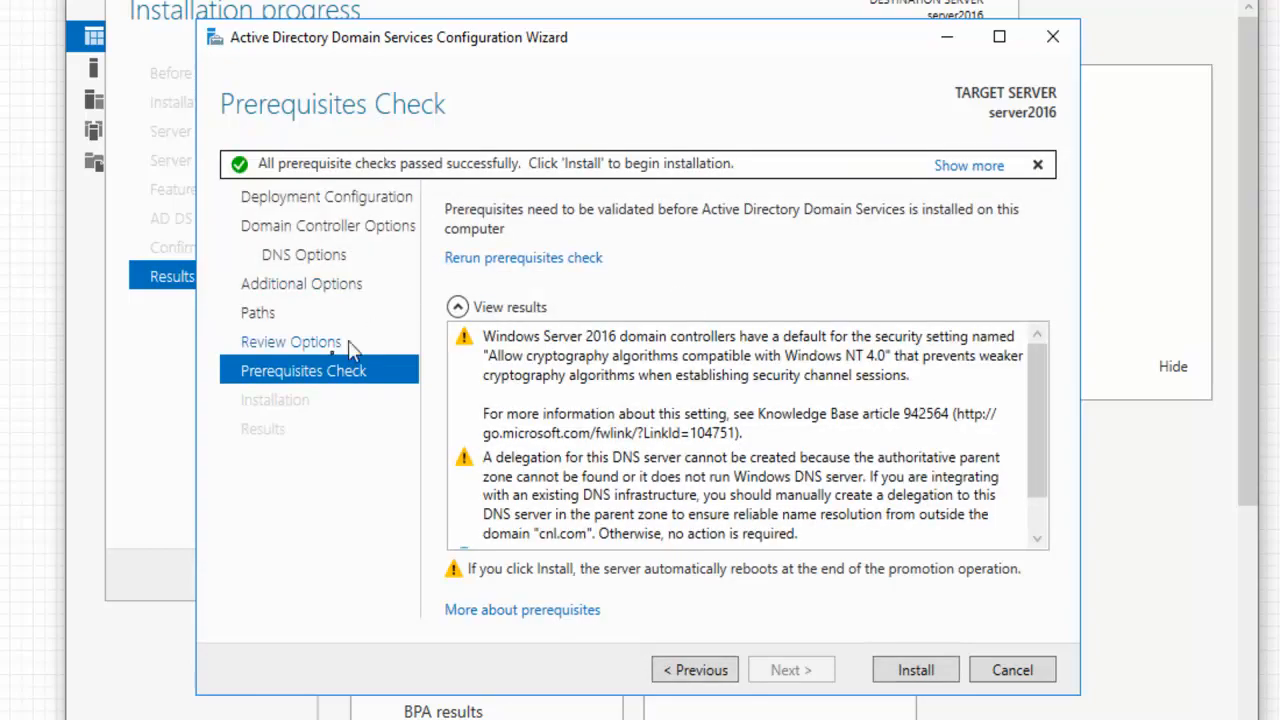
{"action": "left_click", "coordinate": [266, 342]}
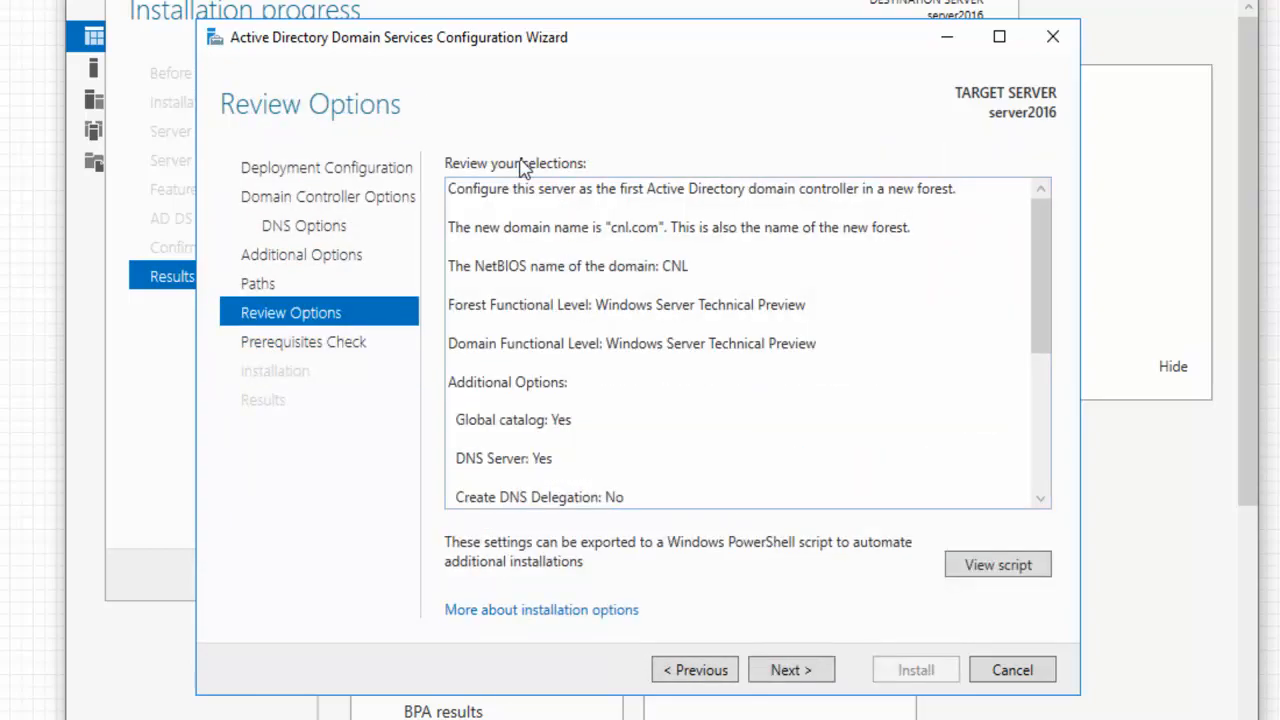
{"action": "left_click", "coordinate": [318, 345]}
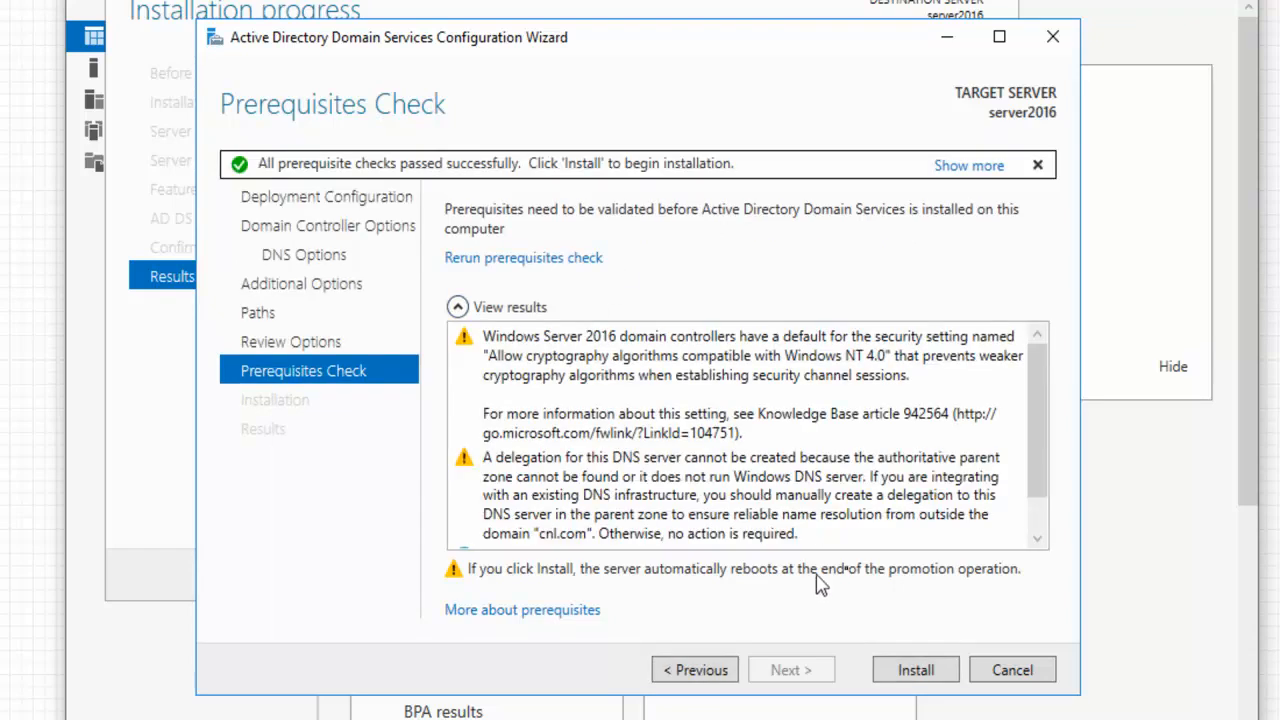
{"action": "left_click", "coordinate": [915, 670]}
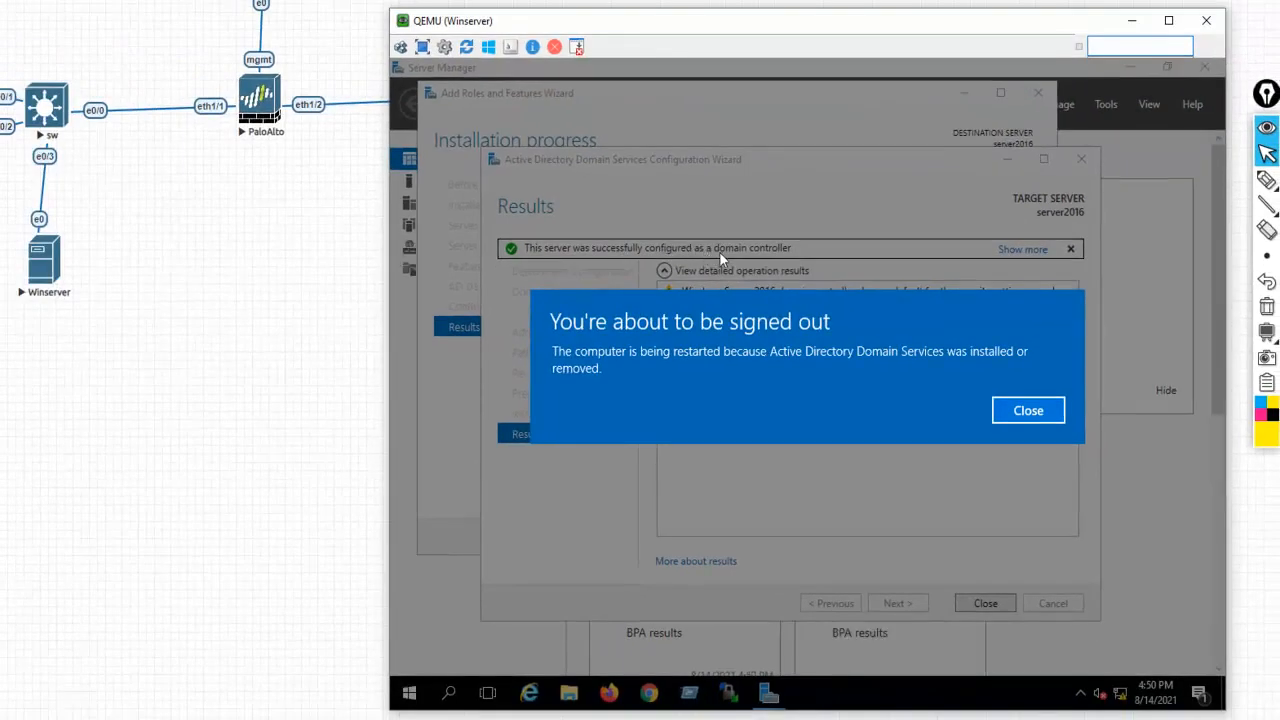
Dismiss the sign-out notice and close the AD DS and Add Roles wizards so the server reboots
{"action": "left_click", "coordinate": [1028, 411]}
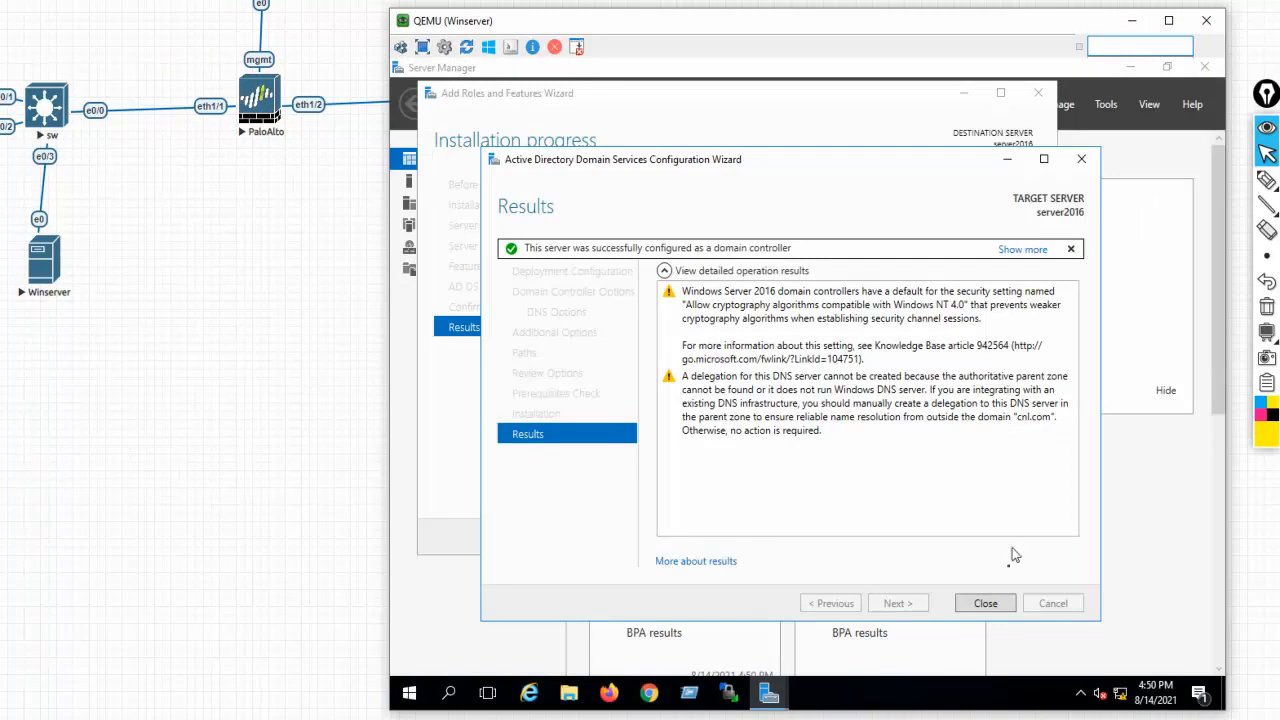
{"action": "left_click", "coordinate": [986, 604]}
{"action": "left_click", "coordinate": [940, 537]}
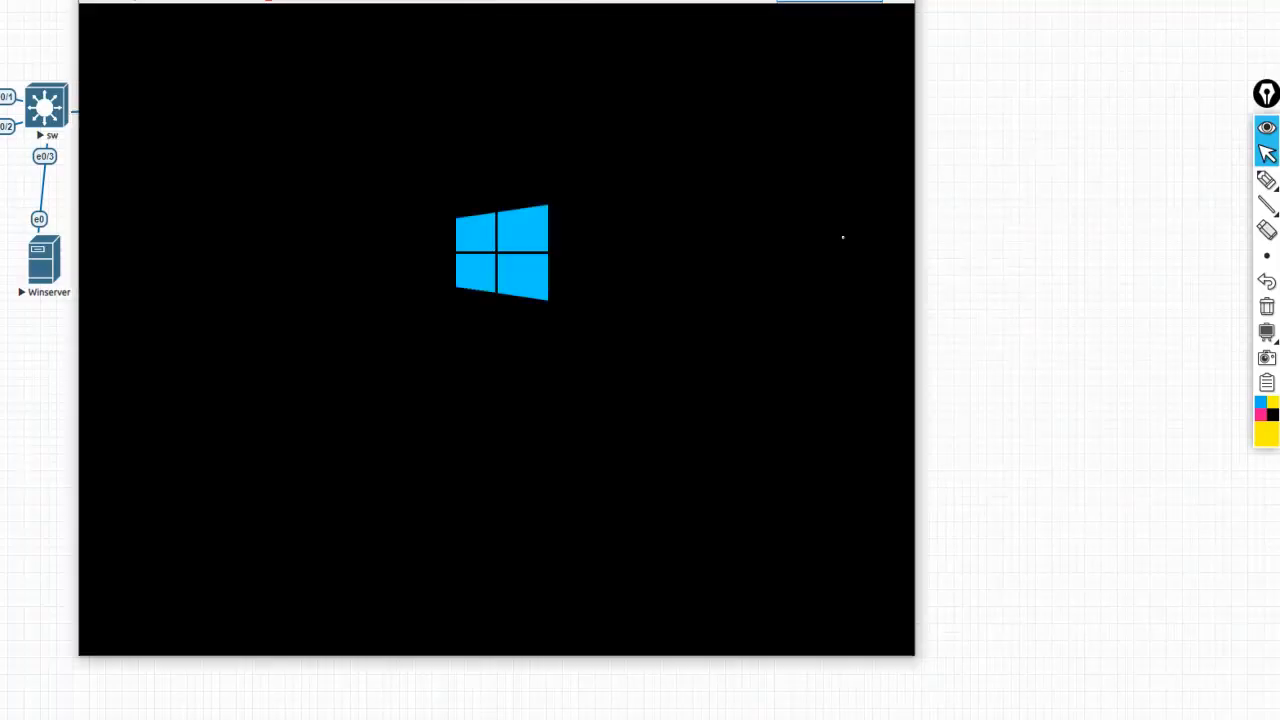
Bring the rebooted server's console fully into view and sign in
{"action": "left_click_drag", "start_coordinate": [671, 0], "coordinate": [961, 30]}
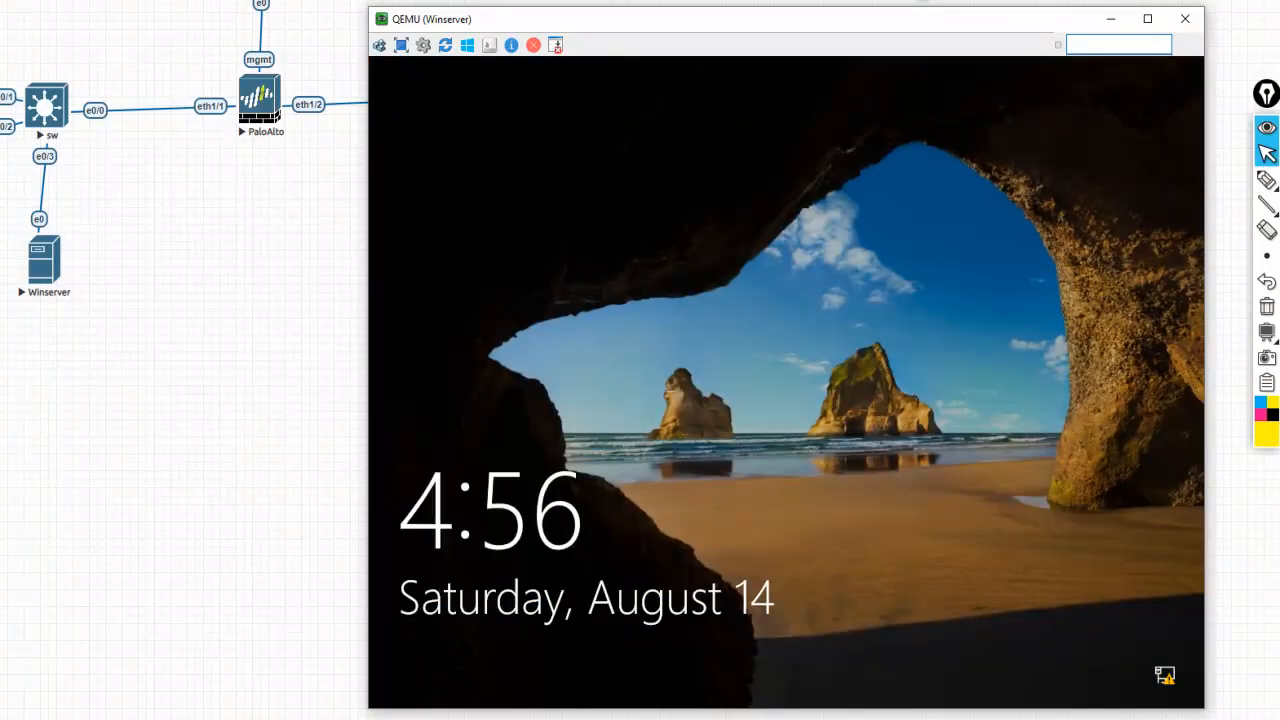
{"action": "left_click", "coordinate": [876, 444]}
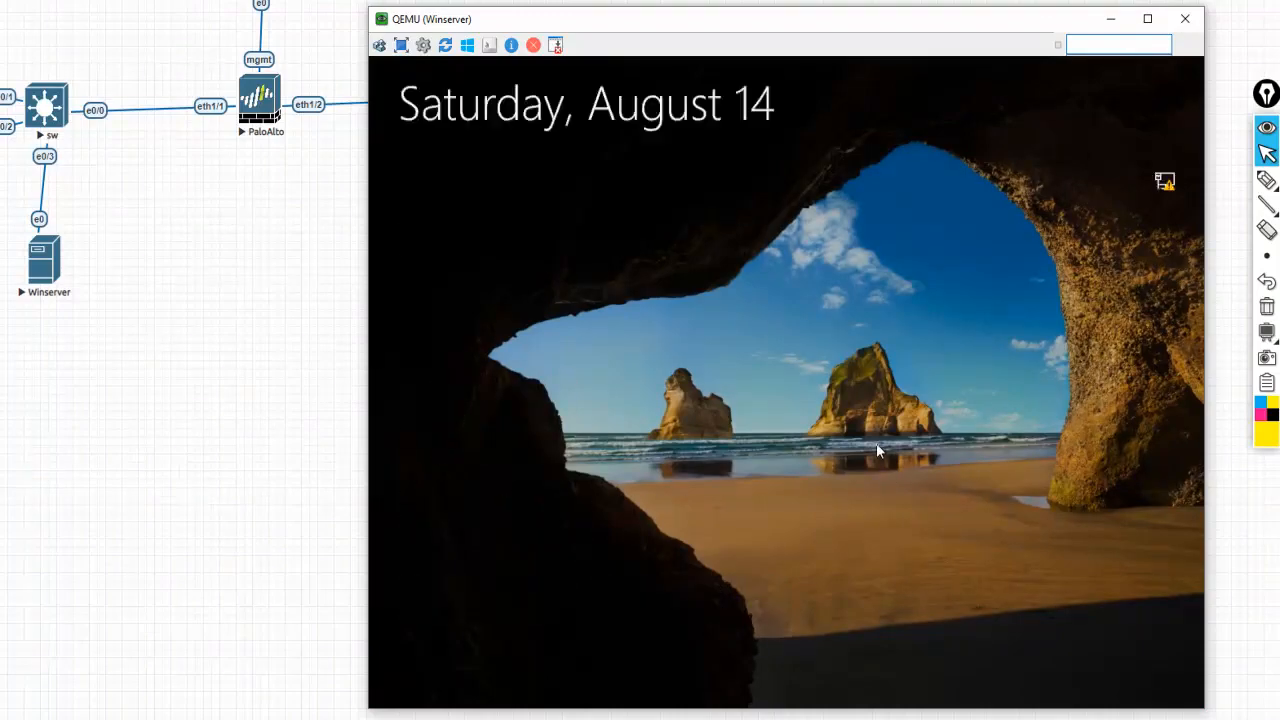
{"action": "left_click", "coordinate": [893, 455]}
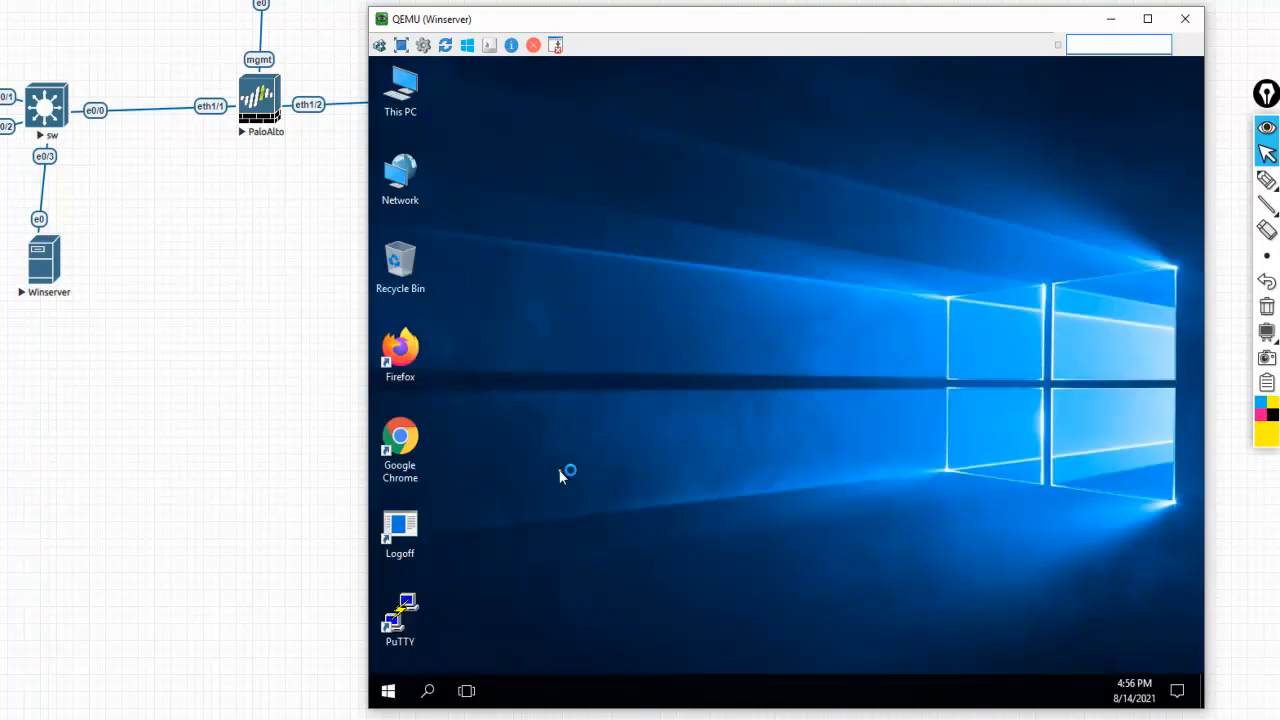
Refresh the desktop, open Server Manager and show its Tools list
{"action": "right_click", "coordinate": [604, 328]}
{"action": "left_click", "coordinate": [645, 373]}
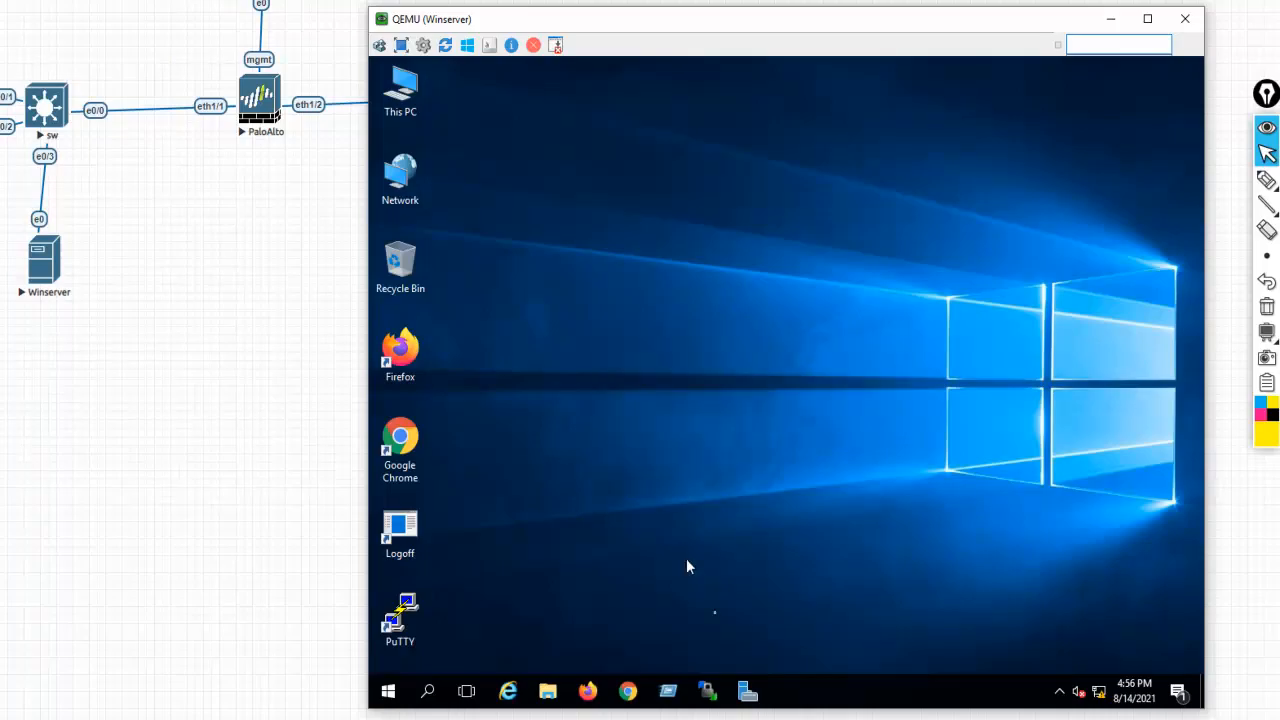
{"action": "left_click", "coordinate": [748, 692]}
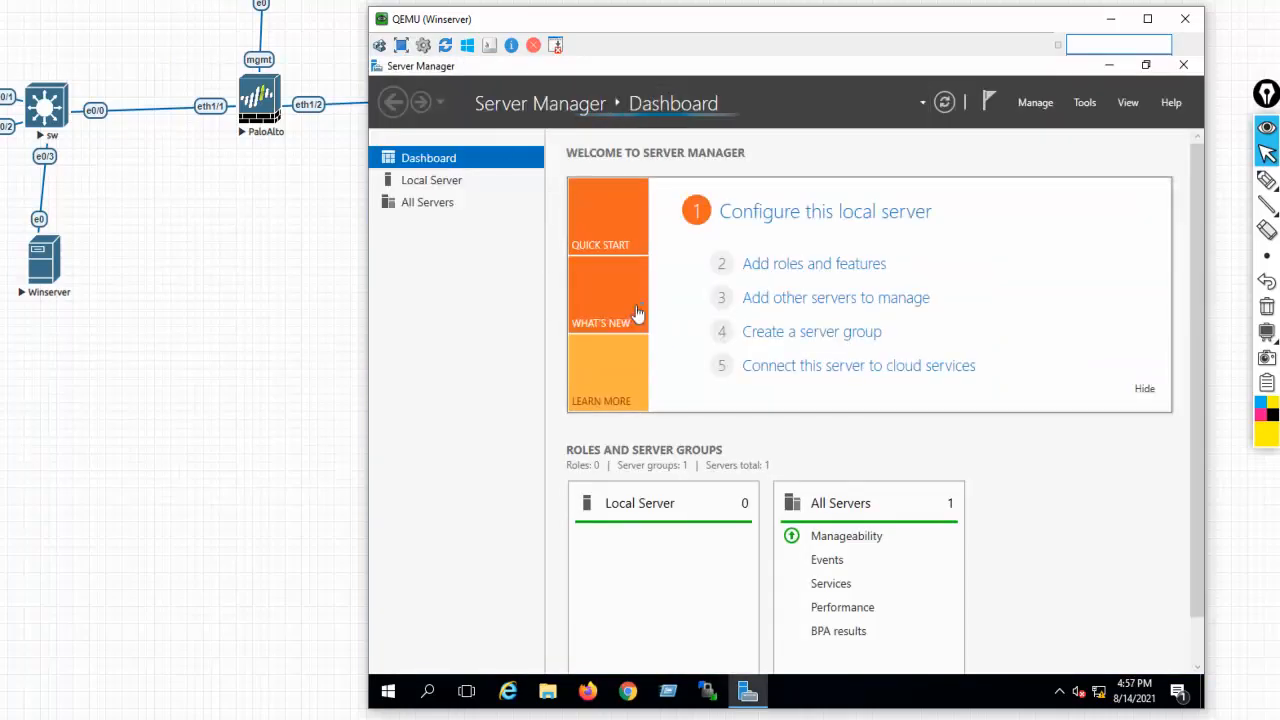
{"action": "left_click", "coordinate": [1084, 104]}
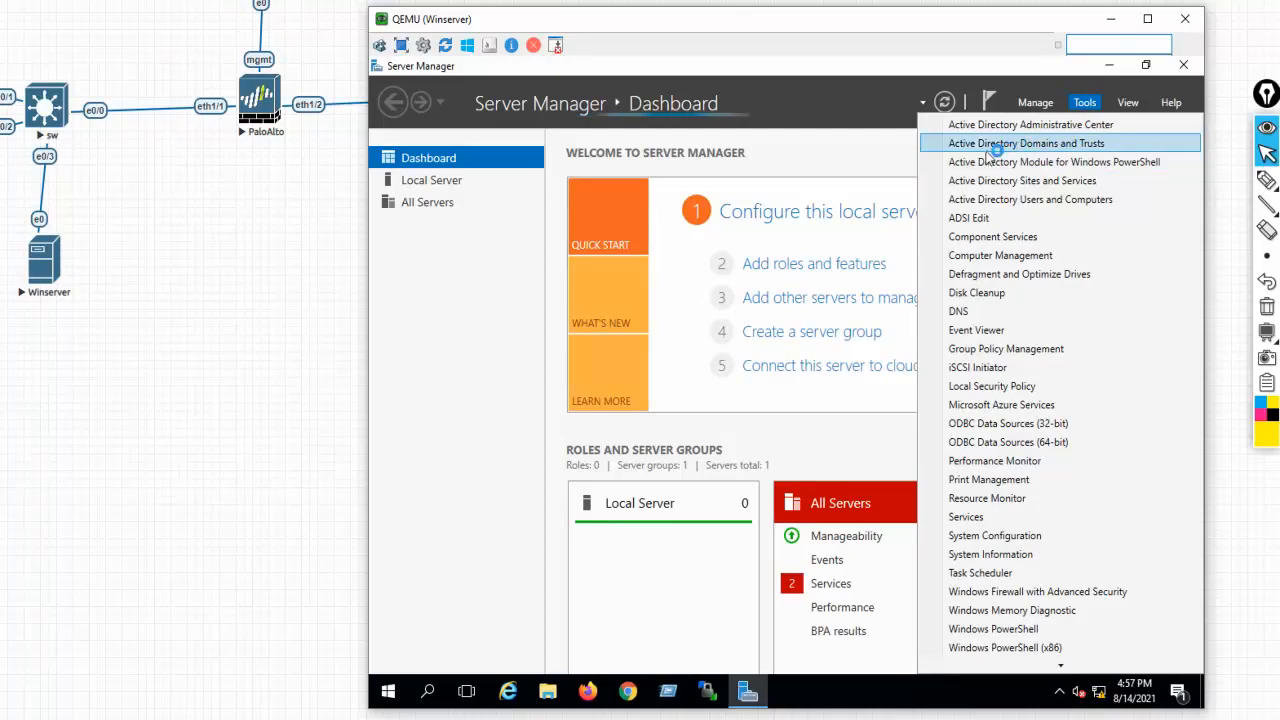
In Active Directory Users and Computers, open Reset Password for the cnl.com Users Administrator
{"action": "left_click", "coordinate": [1083, 200]}
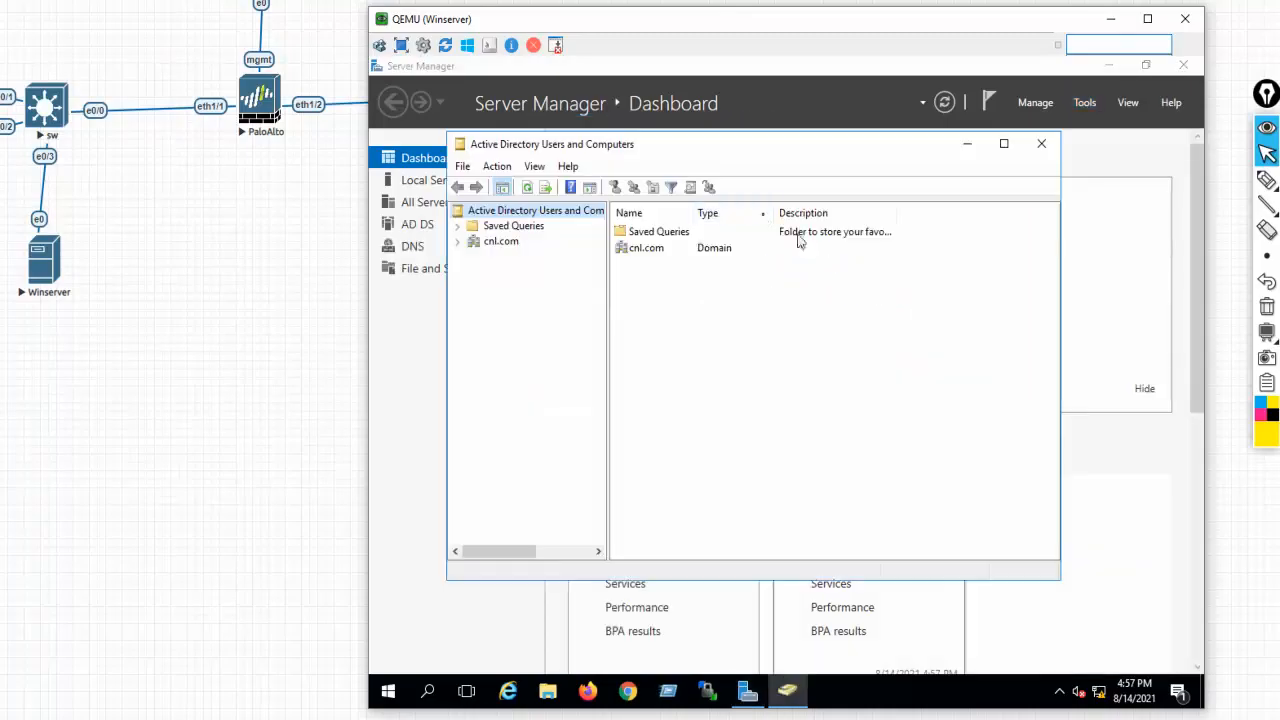
{"action": "double_click", "coordinate": [501, 244]}
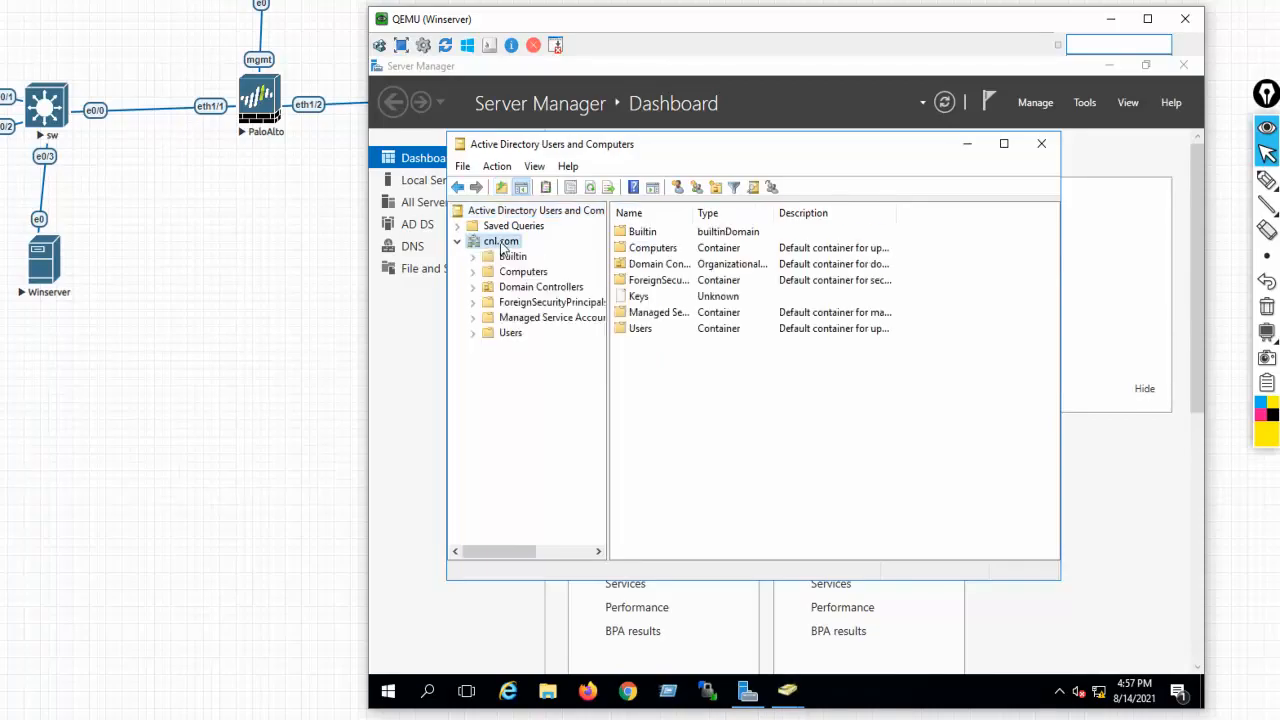
{"action": "left_click", "coordinate": [509, 334]}
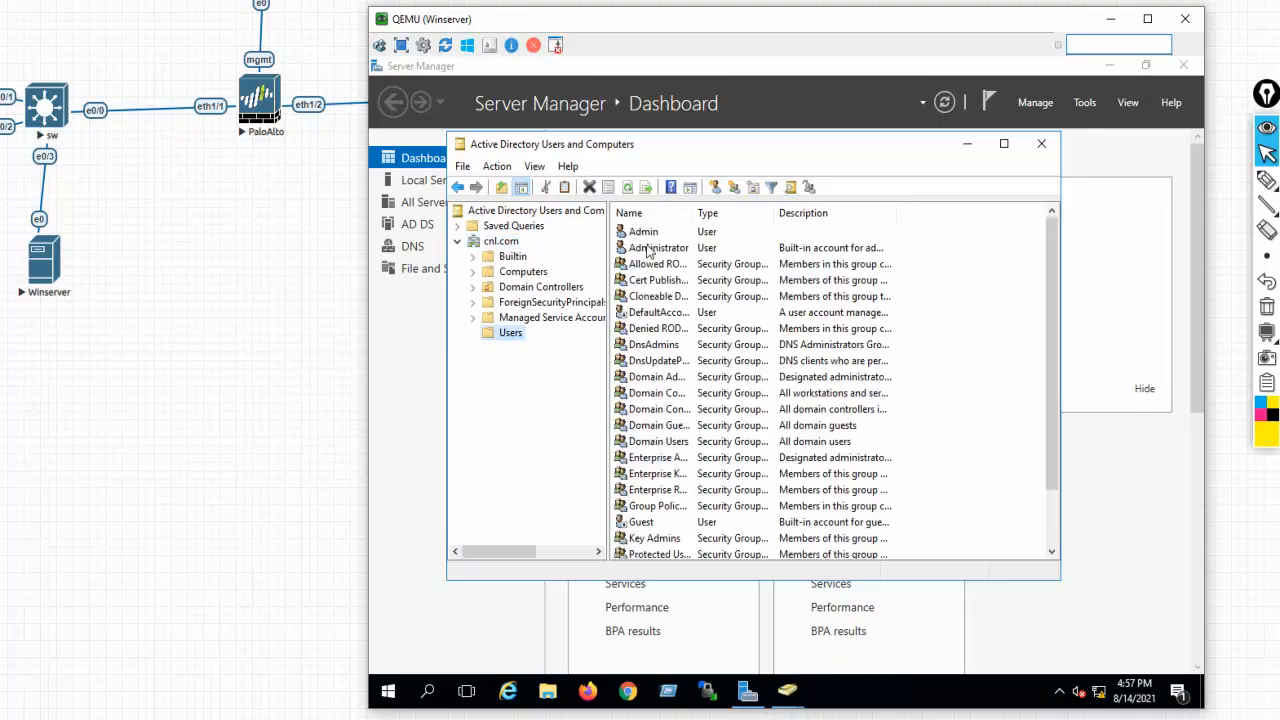
{"action": "left_click", "coordinate": [648, 251]}
{"action": "right_click", "coordinate": [648, 251]}
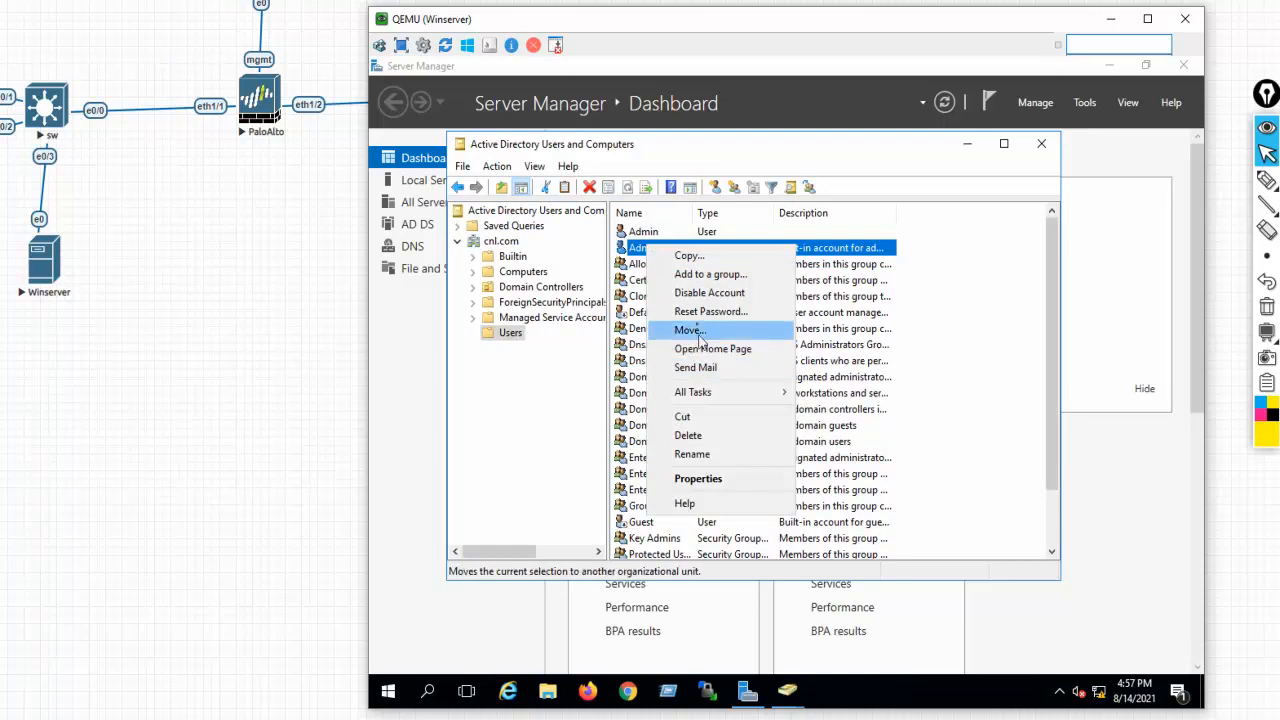
{"action": "left_click", "coordinate": [697, 316]}
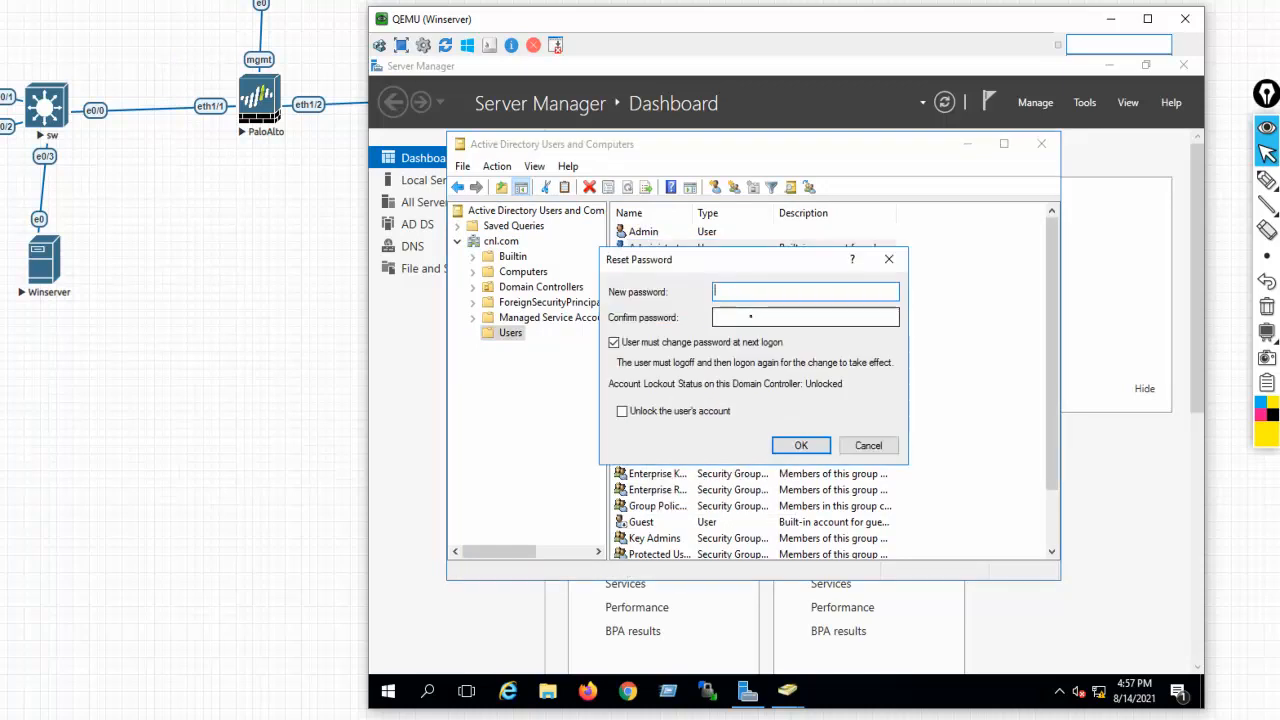
Enter the new password, clear change-at-next-logon, unlock the account, apply, and close the console
{"action": "type", "text": "•••••••••"}
{"action": "key", "text": "Tab"}
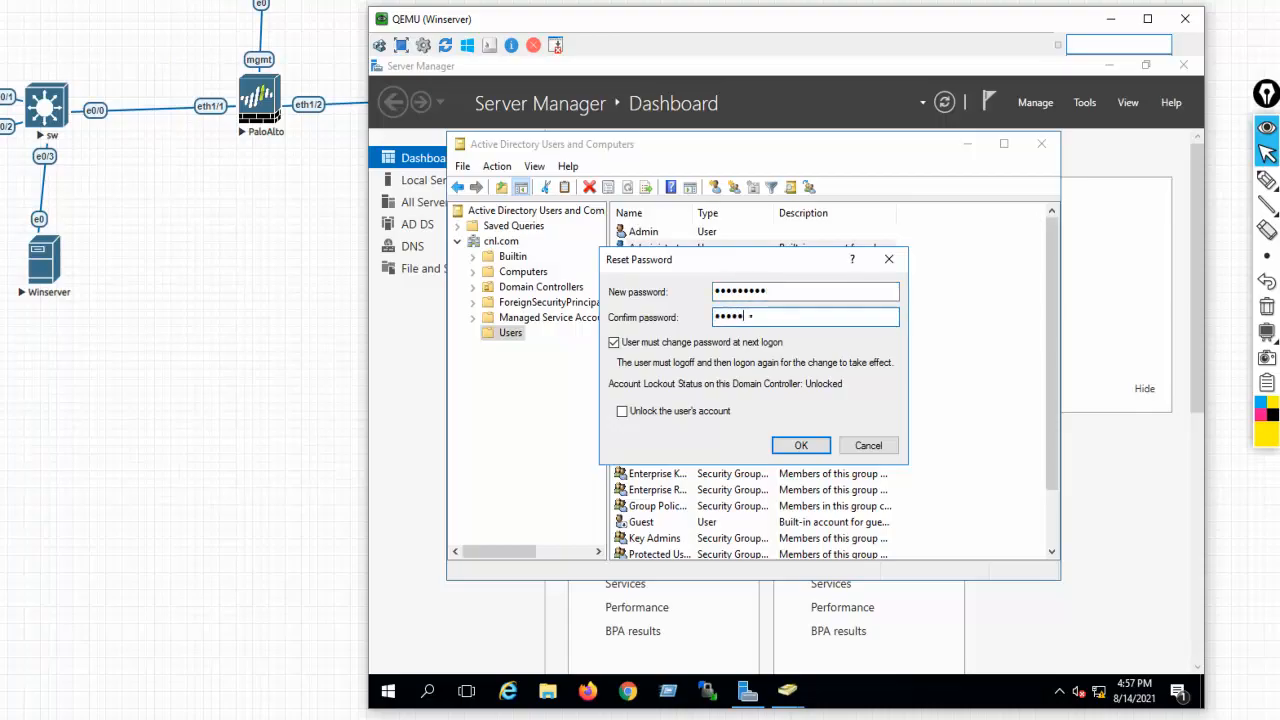
{"action": "type", "text": "•••••••••"}
{"action": "left_click", "coordinate": [614, 342]}
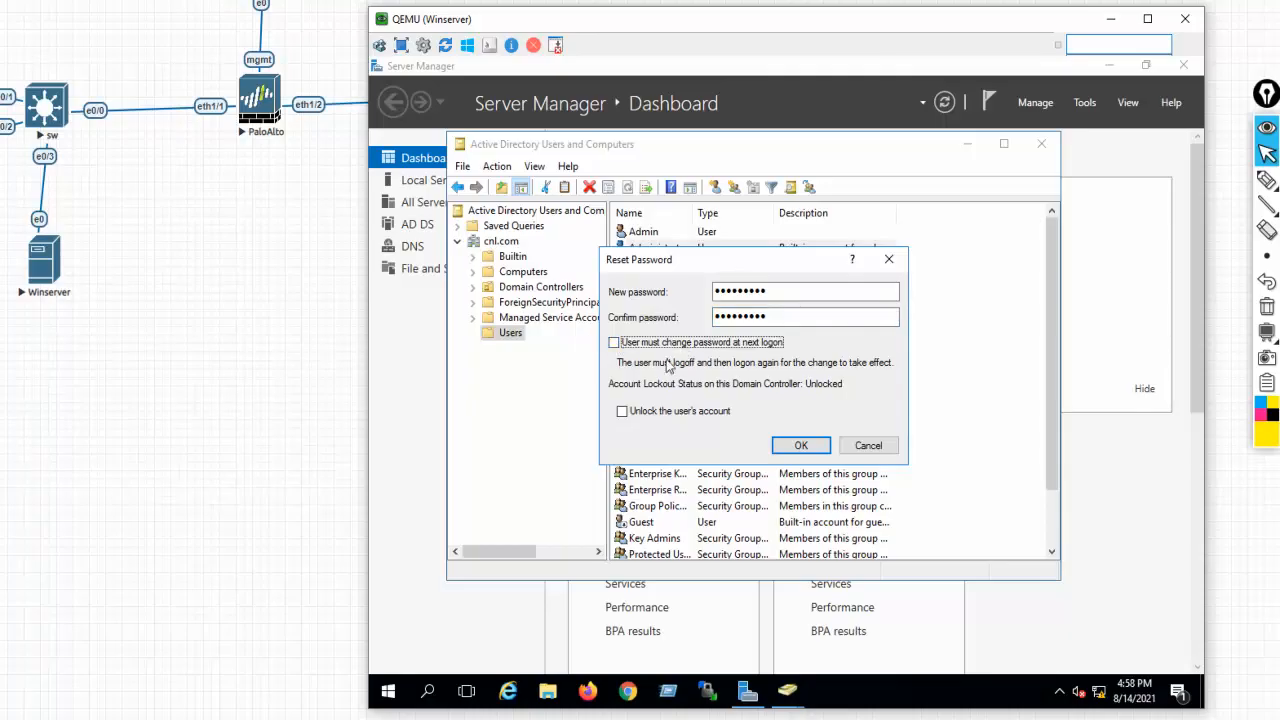
{"action": "left_click", "coordinate": [623, 412]}
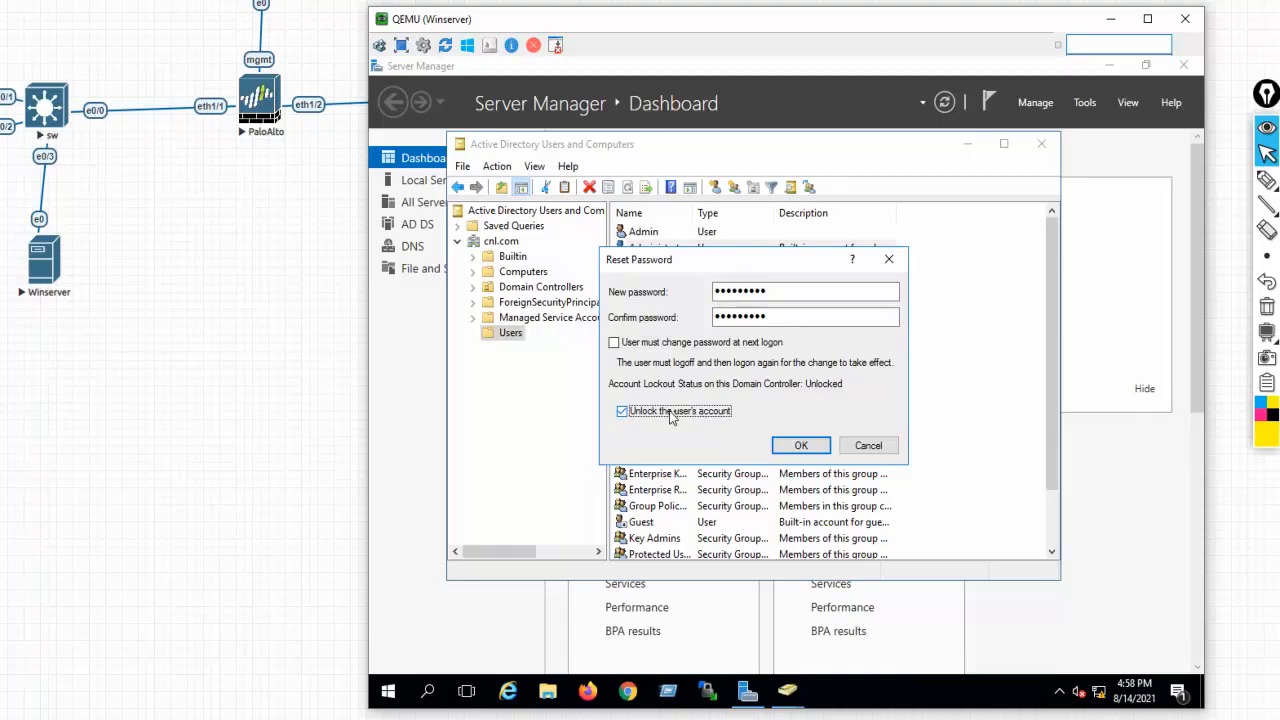
{"action": "left_click", "coordinate": [790, 446]}
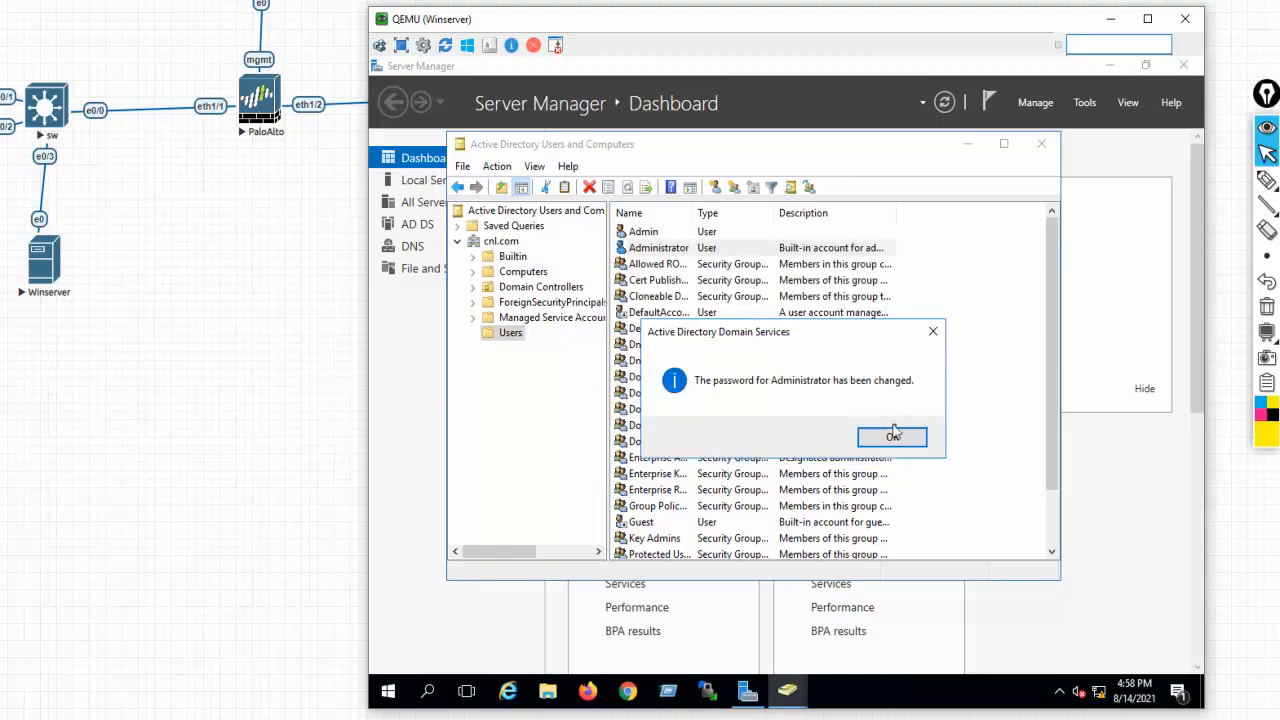
{"action": "left_click", "coordinate": [893, 435]}
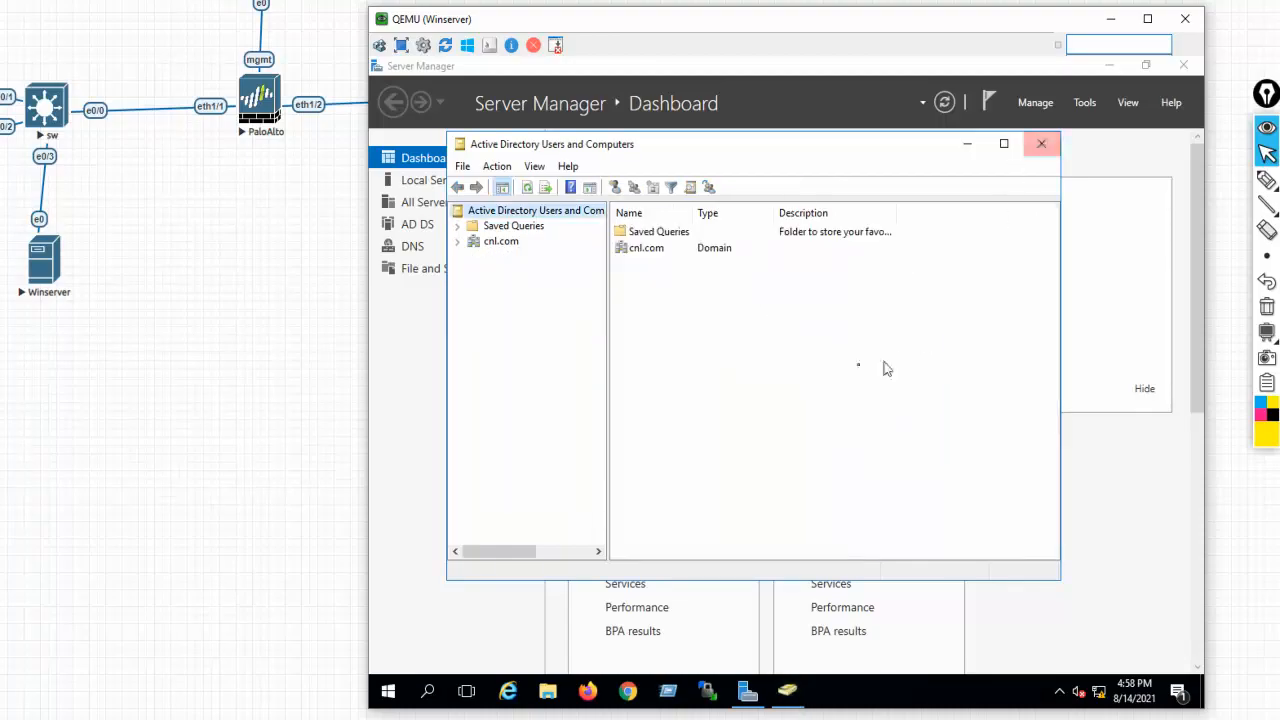
{"action": "left_click", "coordinate": [1043, 147]}
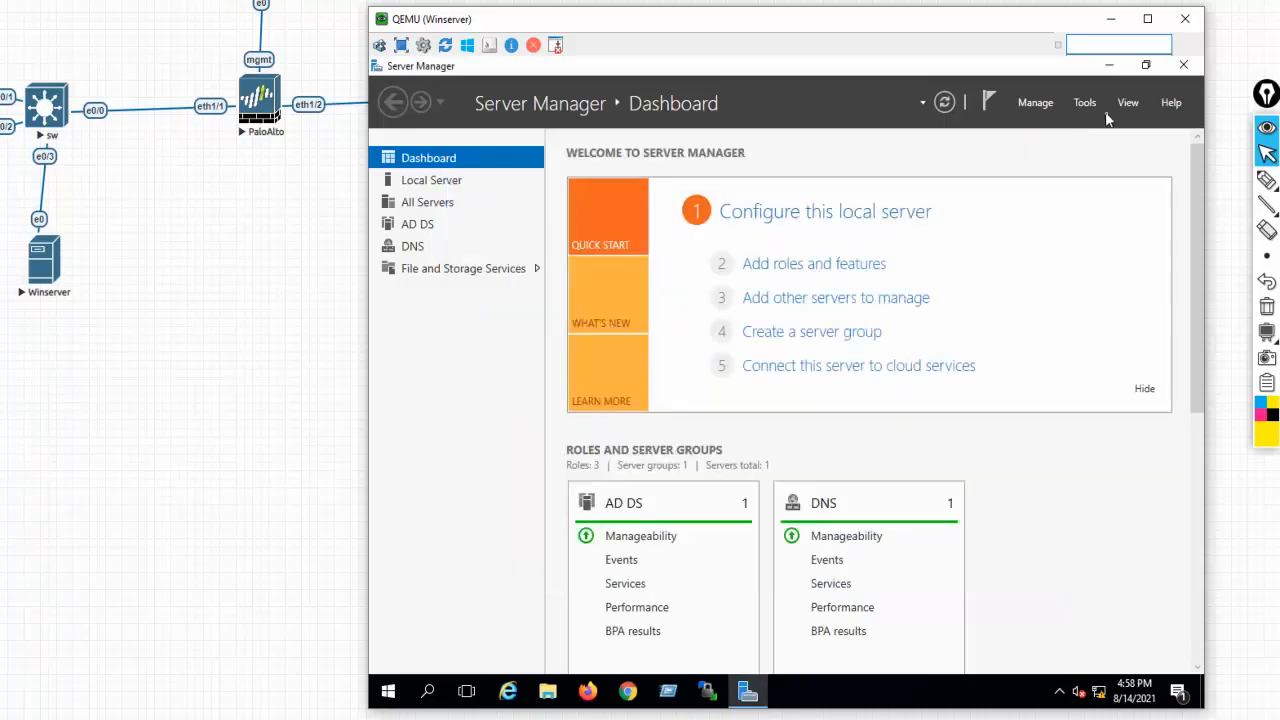
Close Server Manager and sign out of the current Admin session
{"action": "left_click", "coordinate": [1184, 65]}
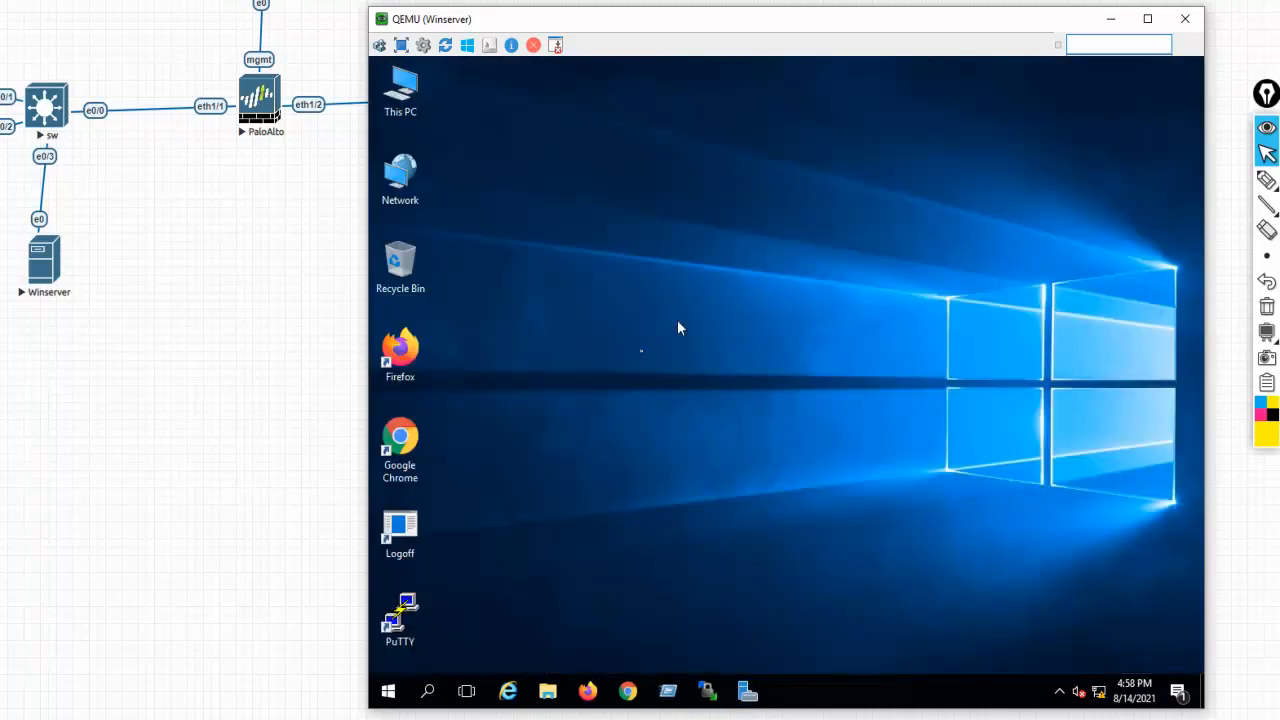
{"action": "left_click", "coordinate": [398, 689]}
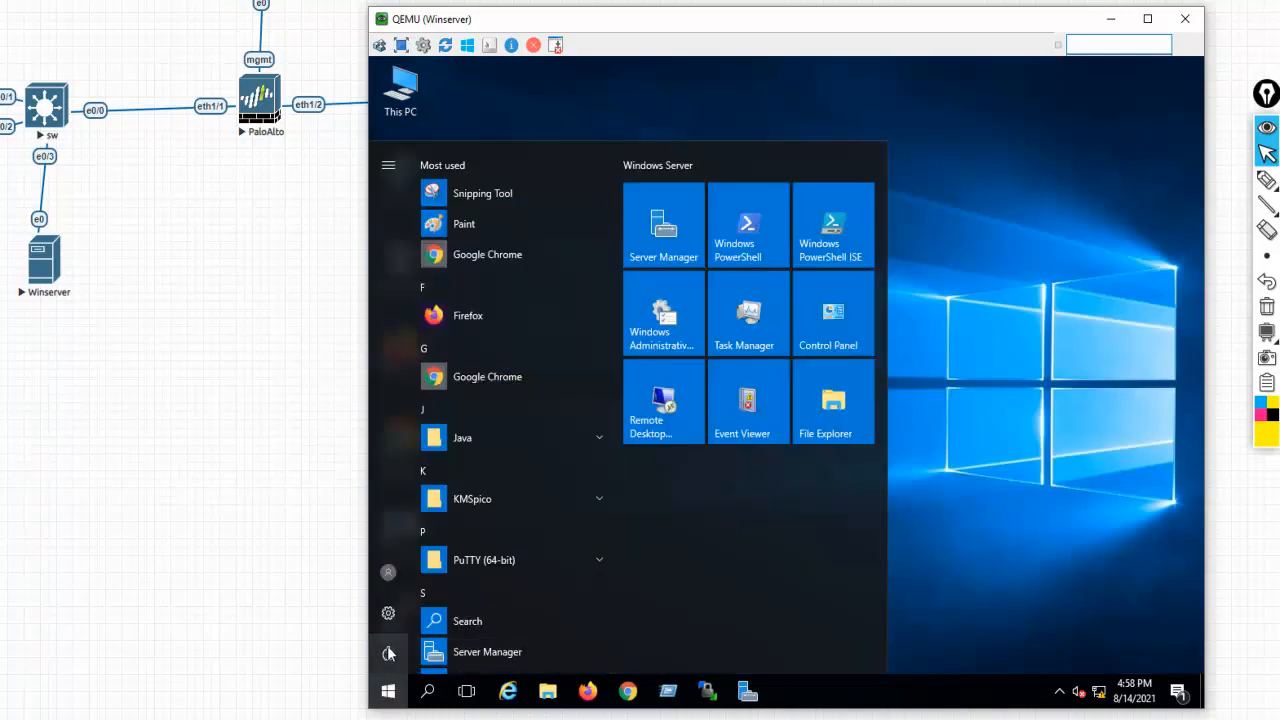
{"action": "left_click", "coordinate": [388, 572]}
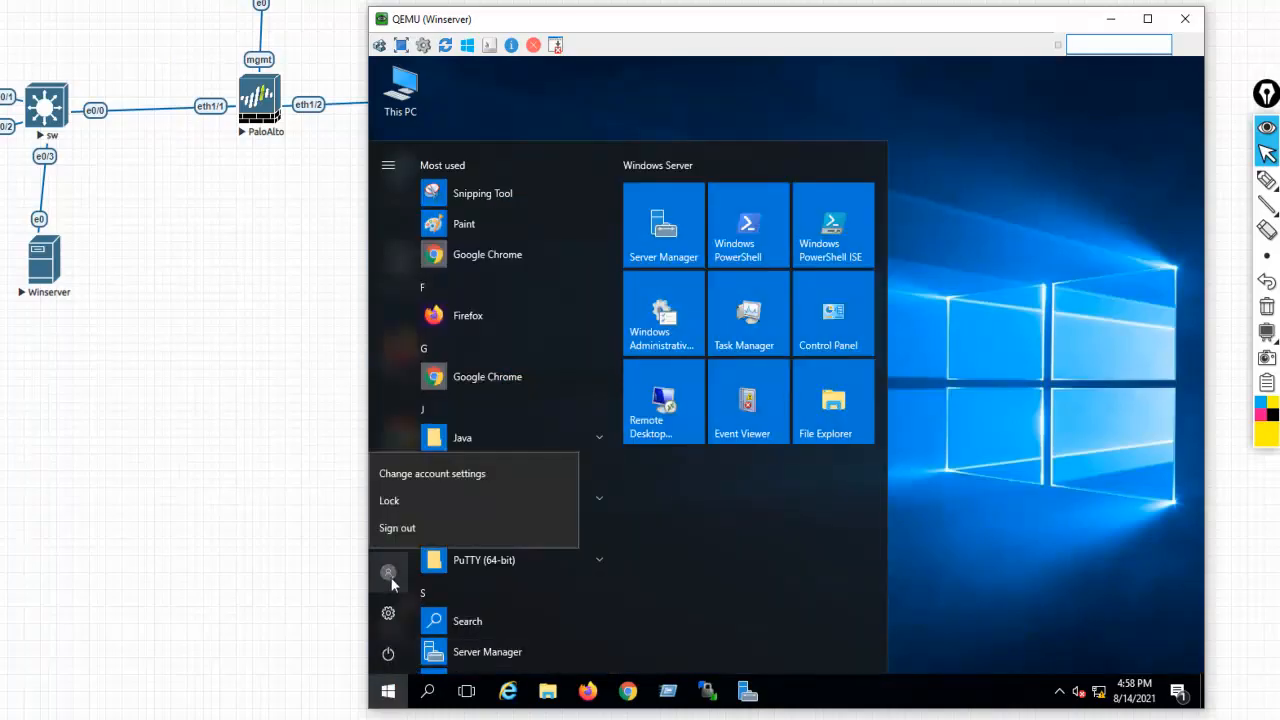
{"action": "left_click", "coordinate": [405, 527]}
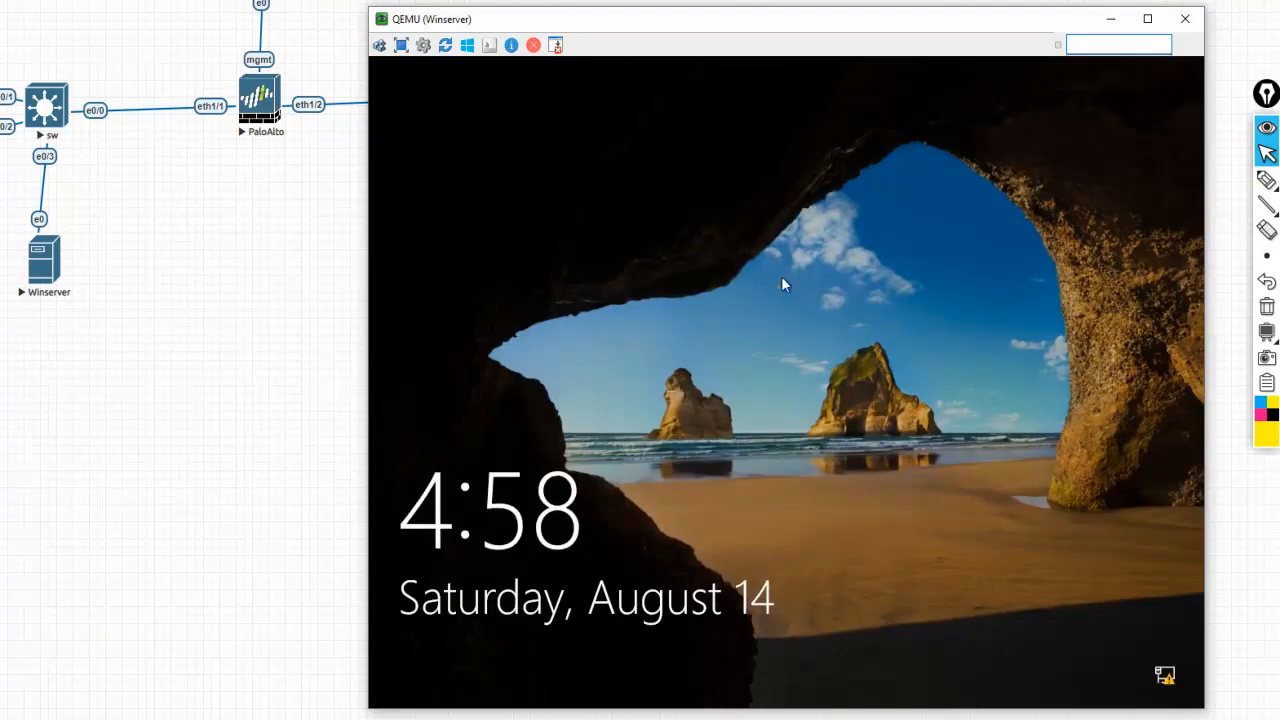
Sign in as Other user with the administrator account and its new password
{"action": "left_click", "coordinate": [851, 489]}
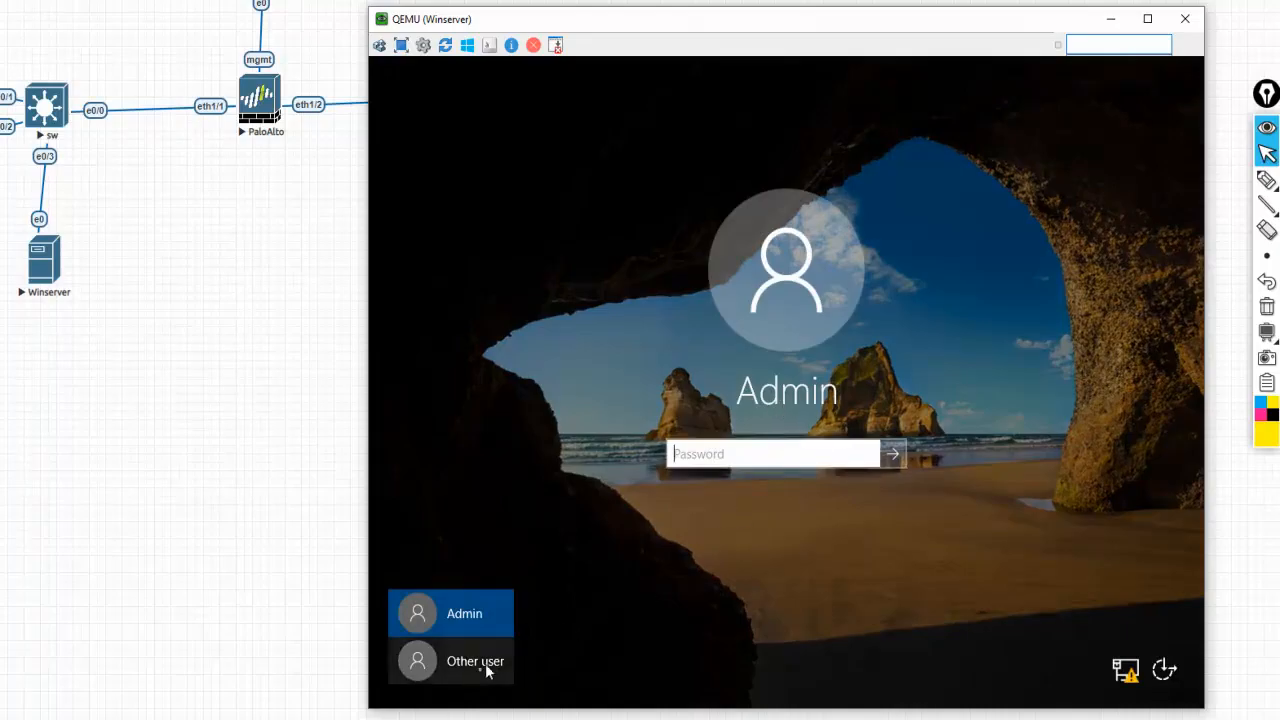
{"action": "left_click", "coordinate": [456, 676]}
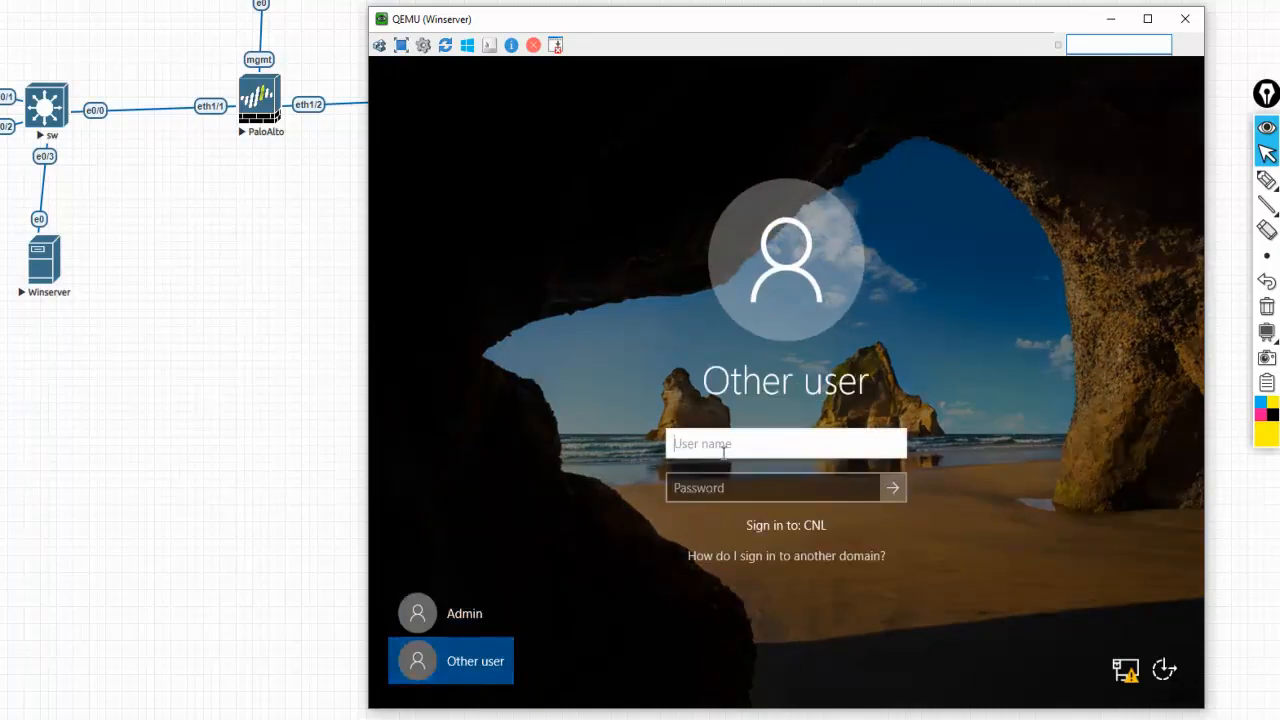
{"action": "type", "text": "administrator"}
{"action": "key", "text": "Tab"}
{"action": "type", "text": "***"}
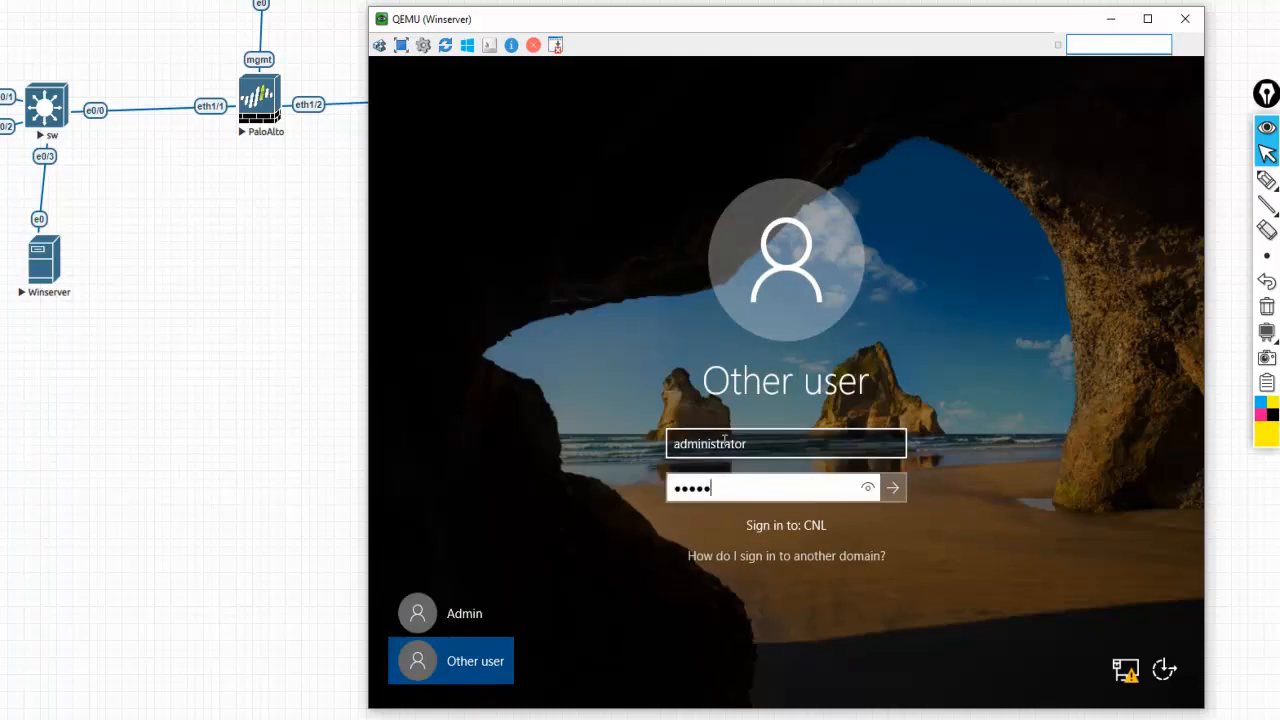
{"action": "type", "text": "******"}
{"action": "key", "text": "Return"}
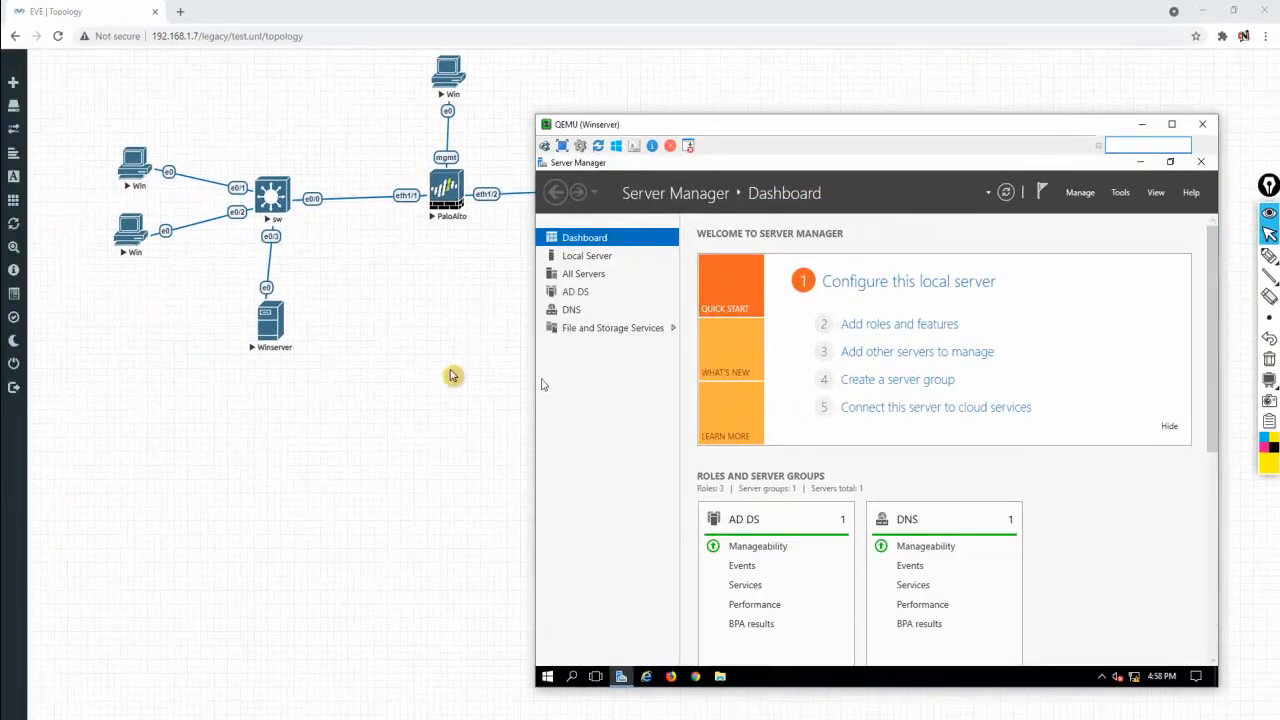
Bring the Windows 7 client console forward from the taskbar previews and close Network Connections
{"action": "left_click", "coordinate": [457, 366]}
{"action": "left_click_drag", "start_coordinate": [89, 98], "coordinate": [214, 313]}
{"action": "left_click_drag", "start_coordinate": [354, 281], "coordinate": [232, 443]}
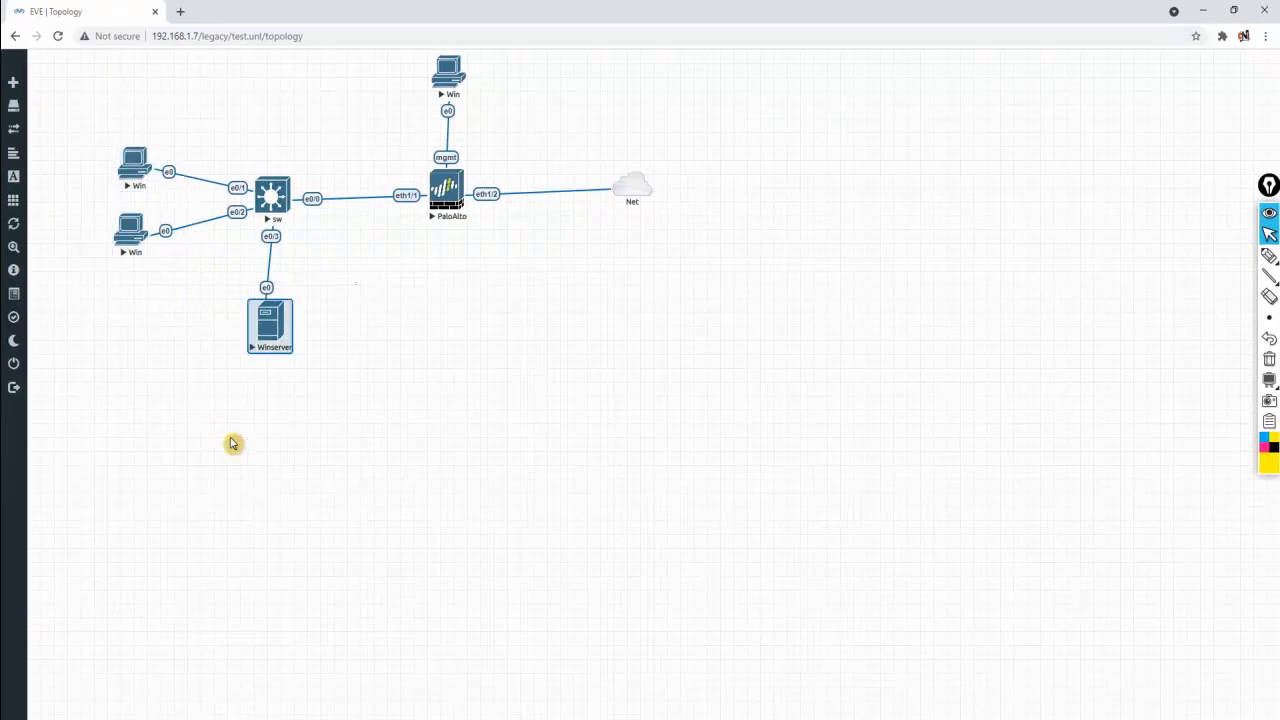
{"action": "left_click", "coordinate": [379, 530]}
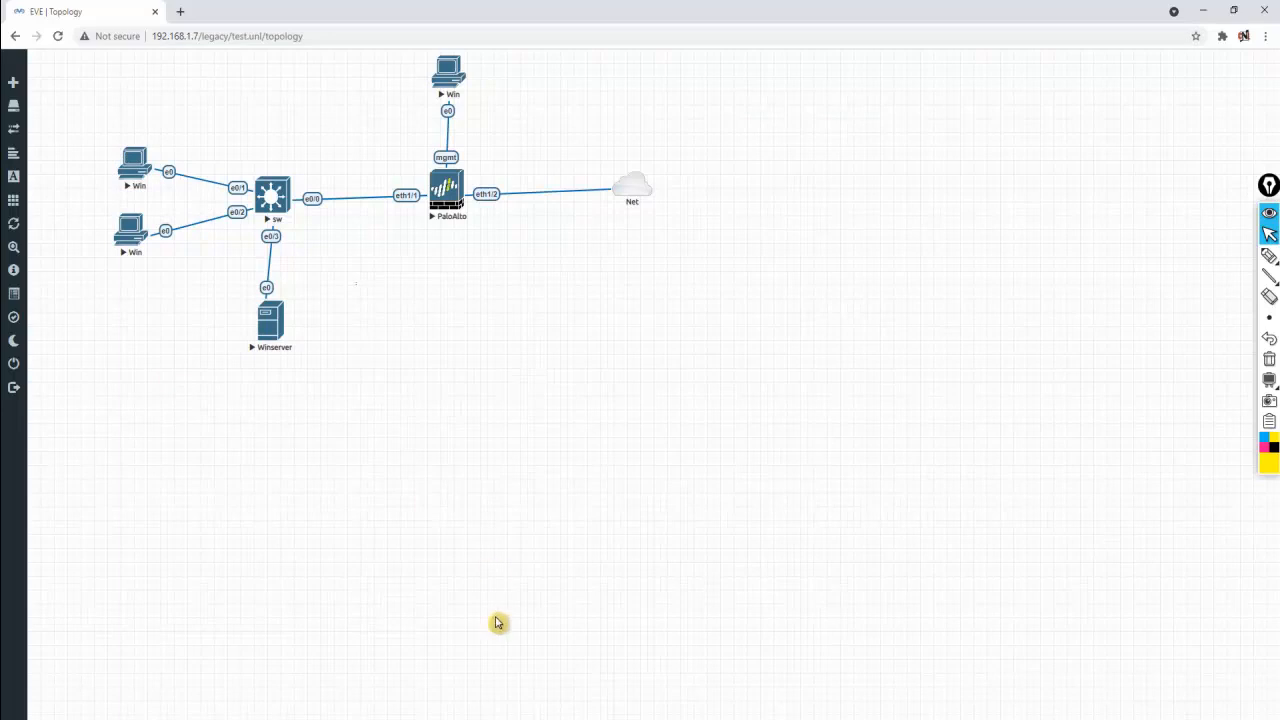
{"action": "left_click", "coordinate": [639, 718]}
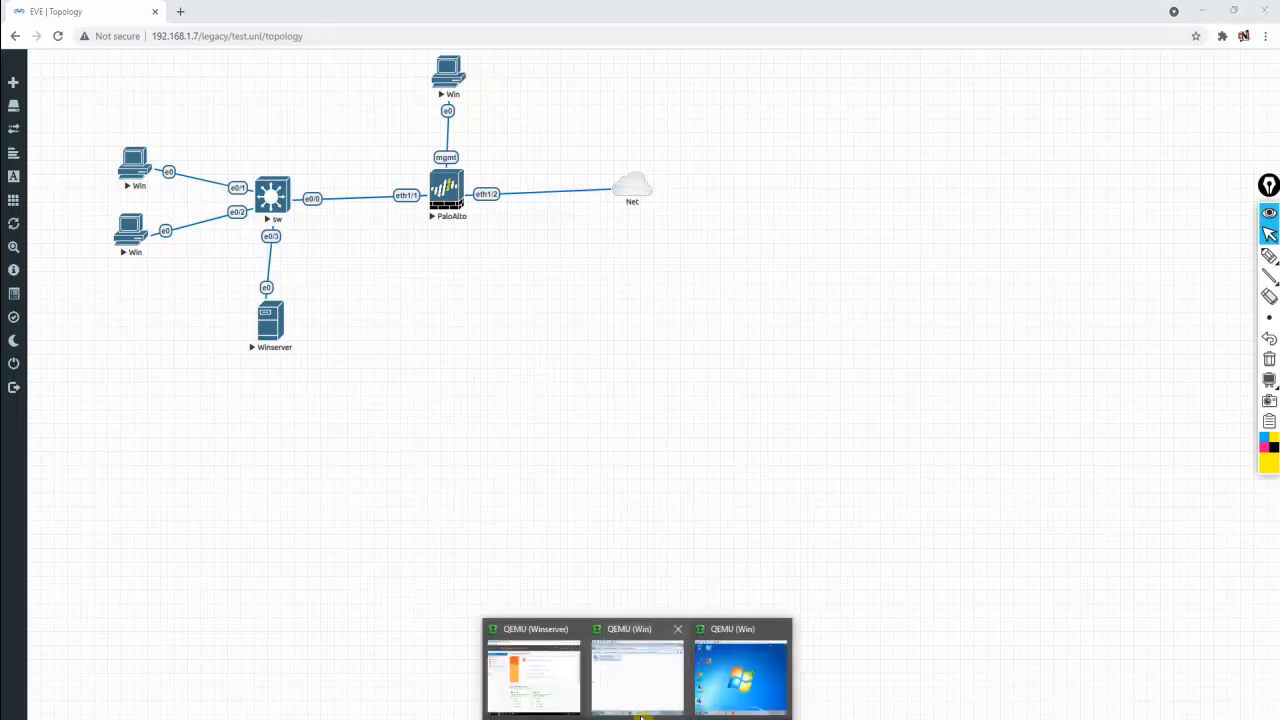
{"action": "left_click", "coordinate": [664, 675]}
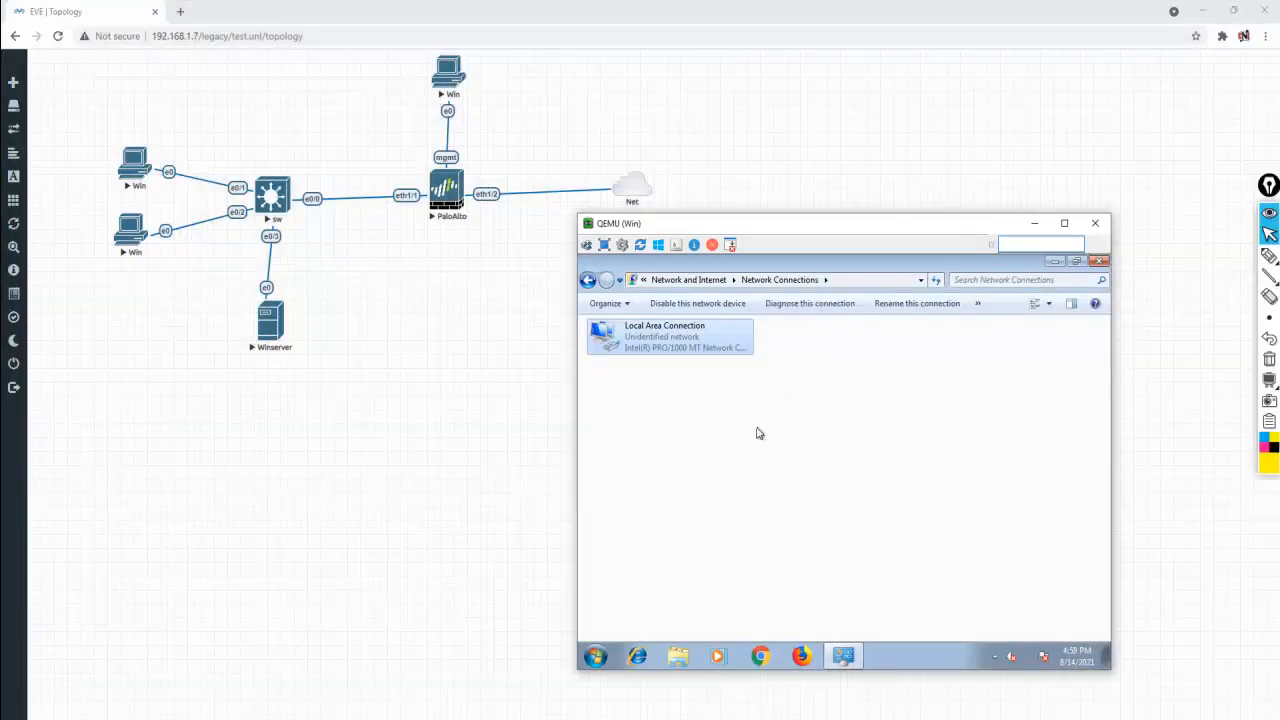
{"action": "left_click", "coordinate": [1099, 262]}
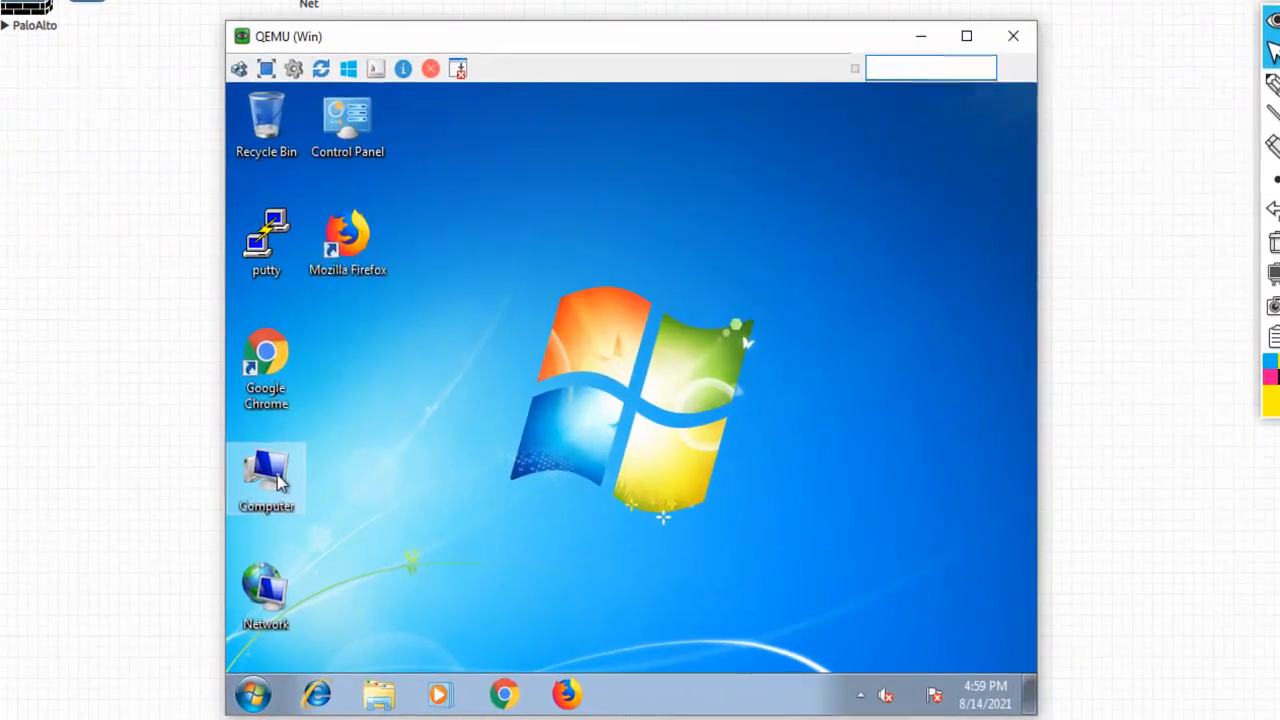
Open ovi-PC's computer name settings and change membership from WORKGROUP to domain cnl.com
{"action": "right_click", "coordinate": [280, 483]}
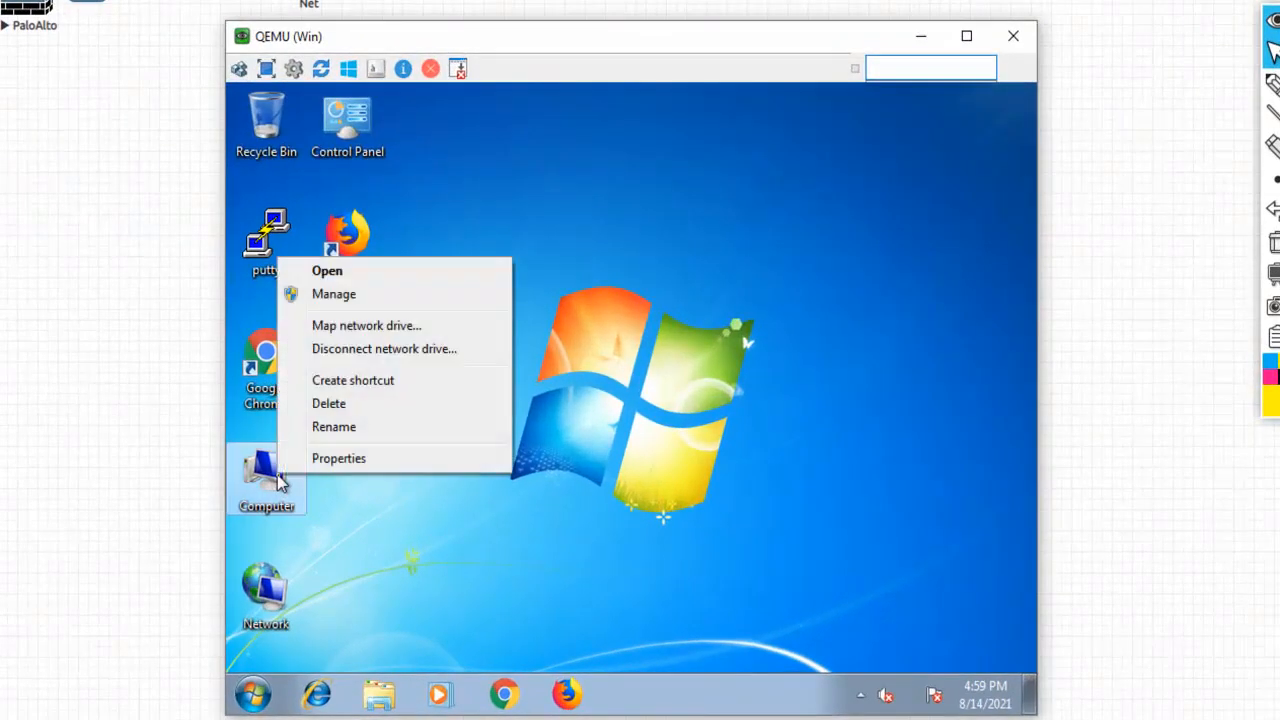
{"action": "left_click", "coordinate": [351, 459]}
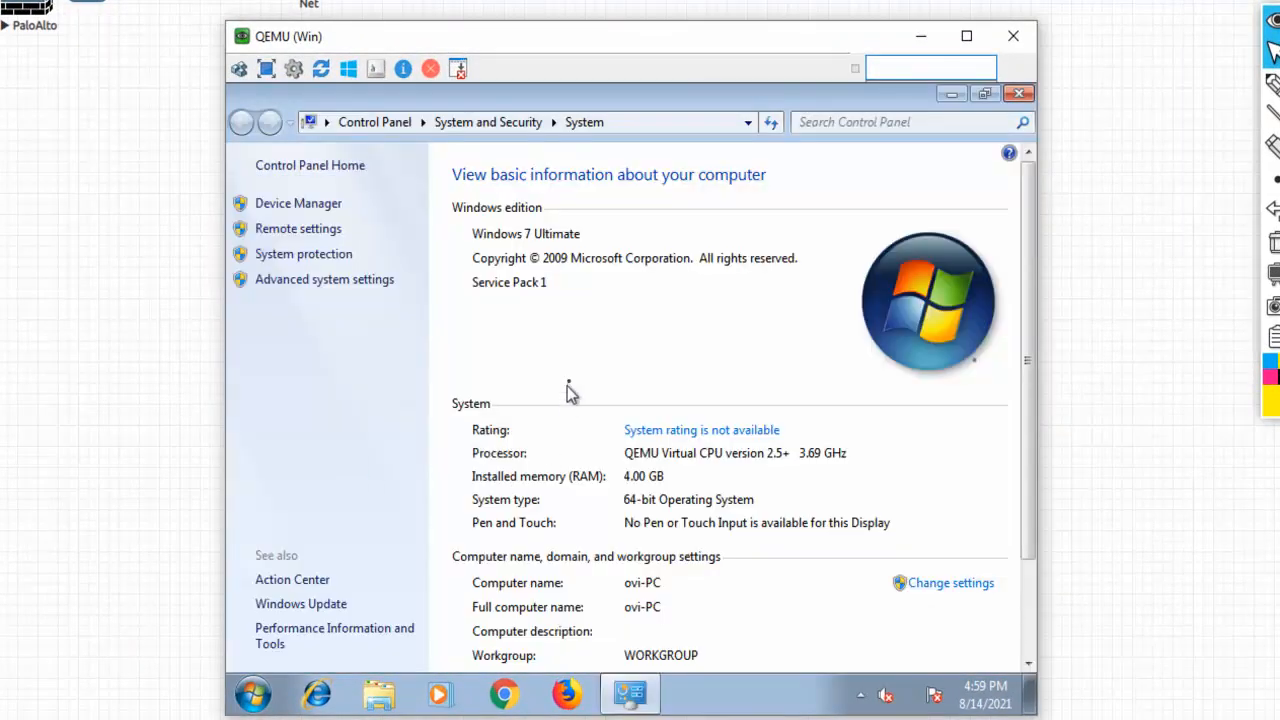
{"action": "left_click", "coordinate": [950, 585]}
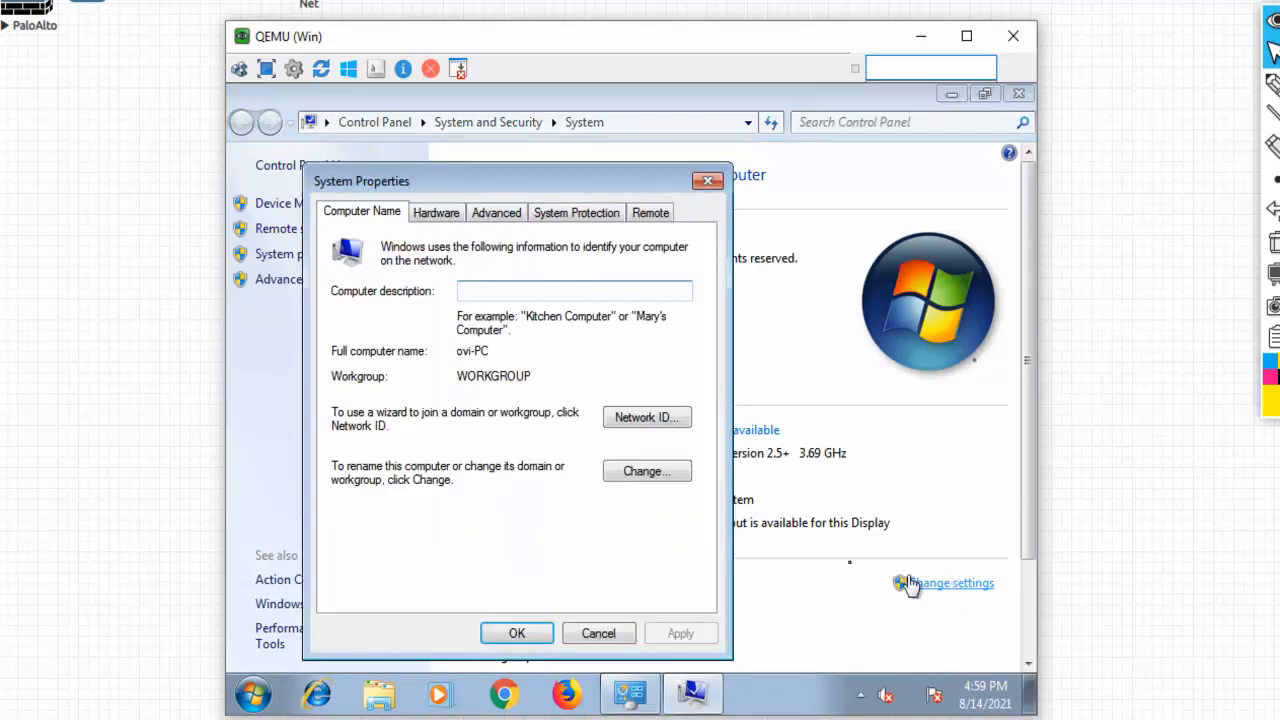
{"action": "left_click", "coordinate": [658, 475]}
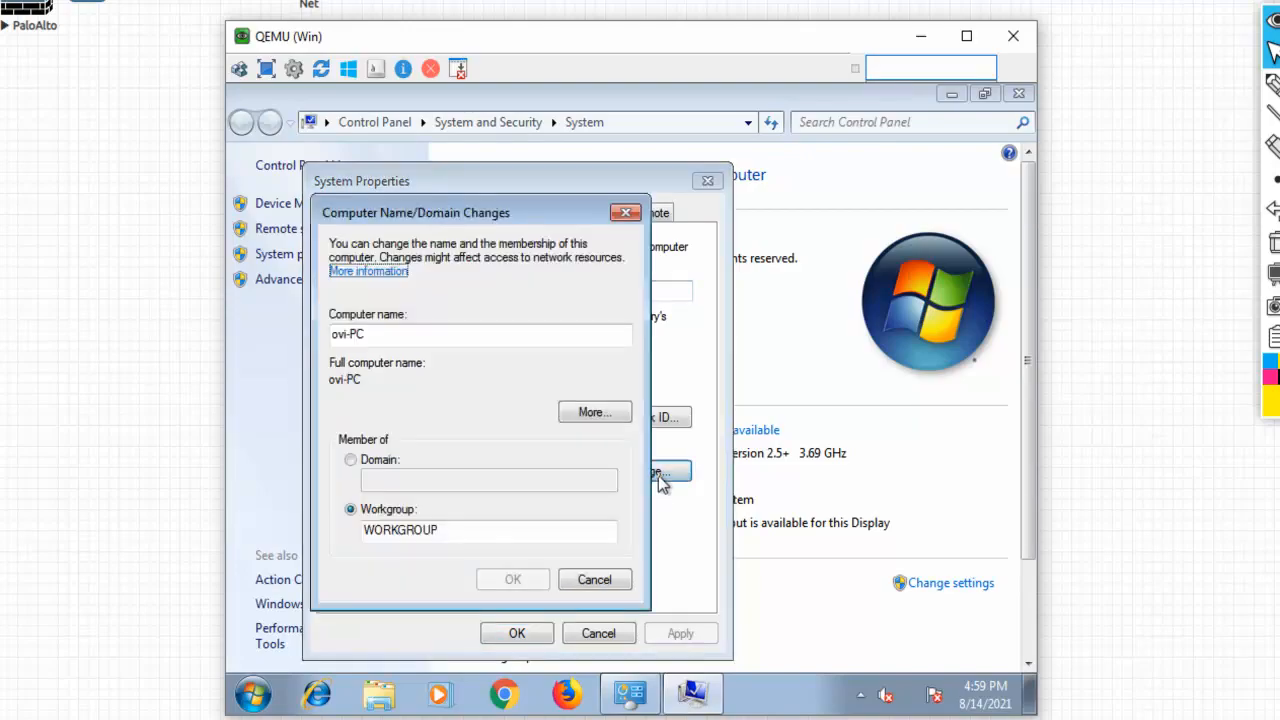
{"action": "left_click_drag", "start_coordinate": [458, 526], "coordinate": [346, 527]}
{"action": "left_click", "coordinate": [448, 538]}
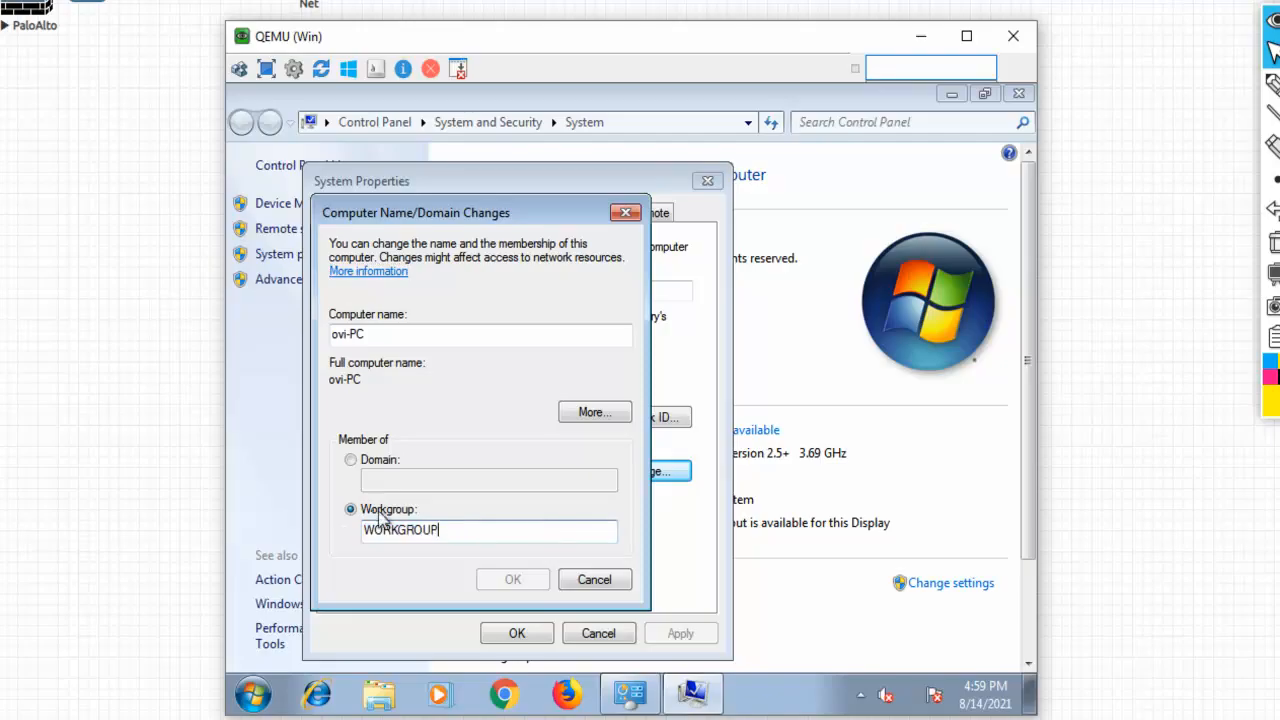
{"action": "left_click", "coordinate": [350, 462]}
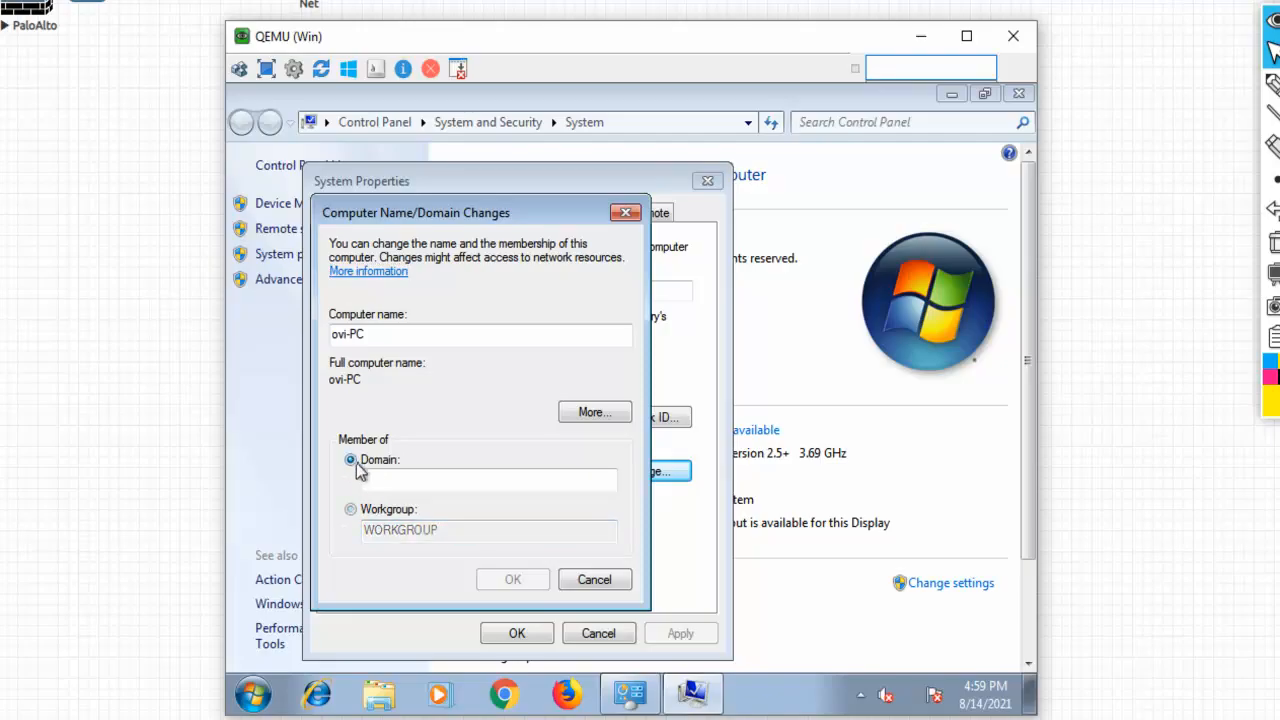
{"action": "left_click", "coordinate": [385, 480]}
{"action": "type", "text": "cnl.com"}
{"action": "left_click", "coordinate": [512, 580]}
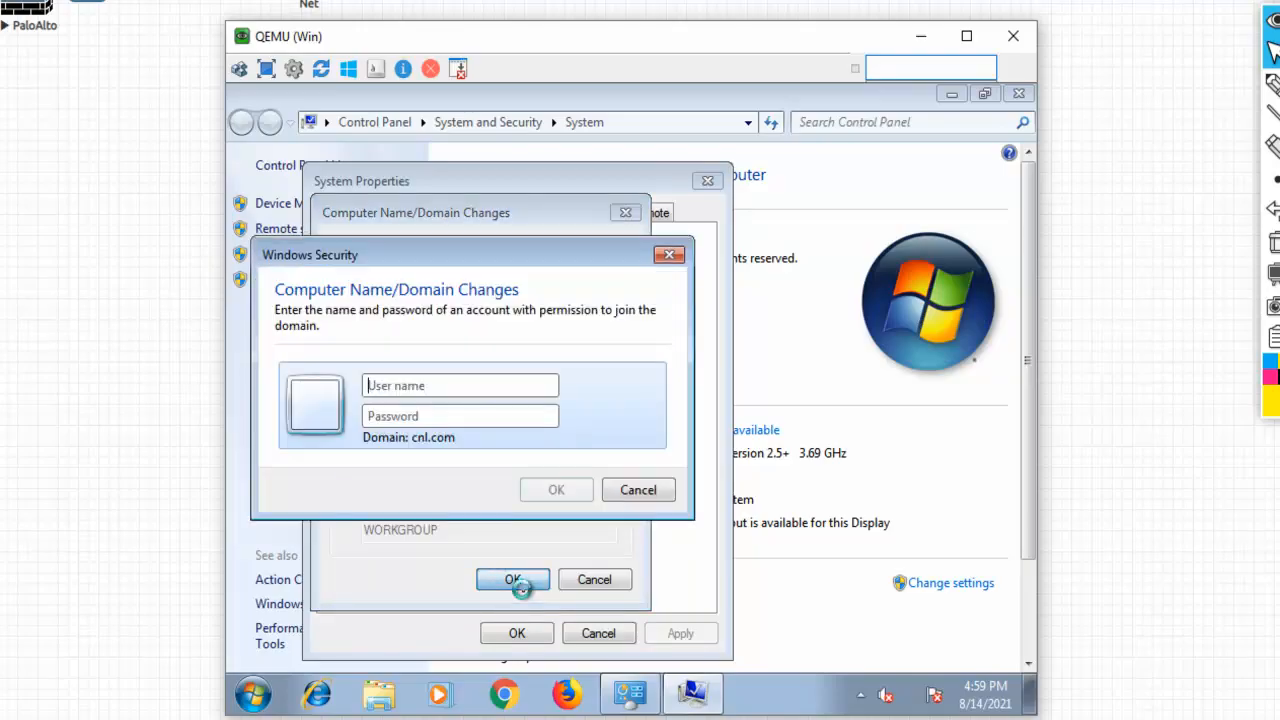
Authenticate with domain admin credentials, acknowledge the welcome and restart notices, and restart now
{"action": "left_click", "coordinate": [421, 388]}
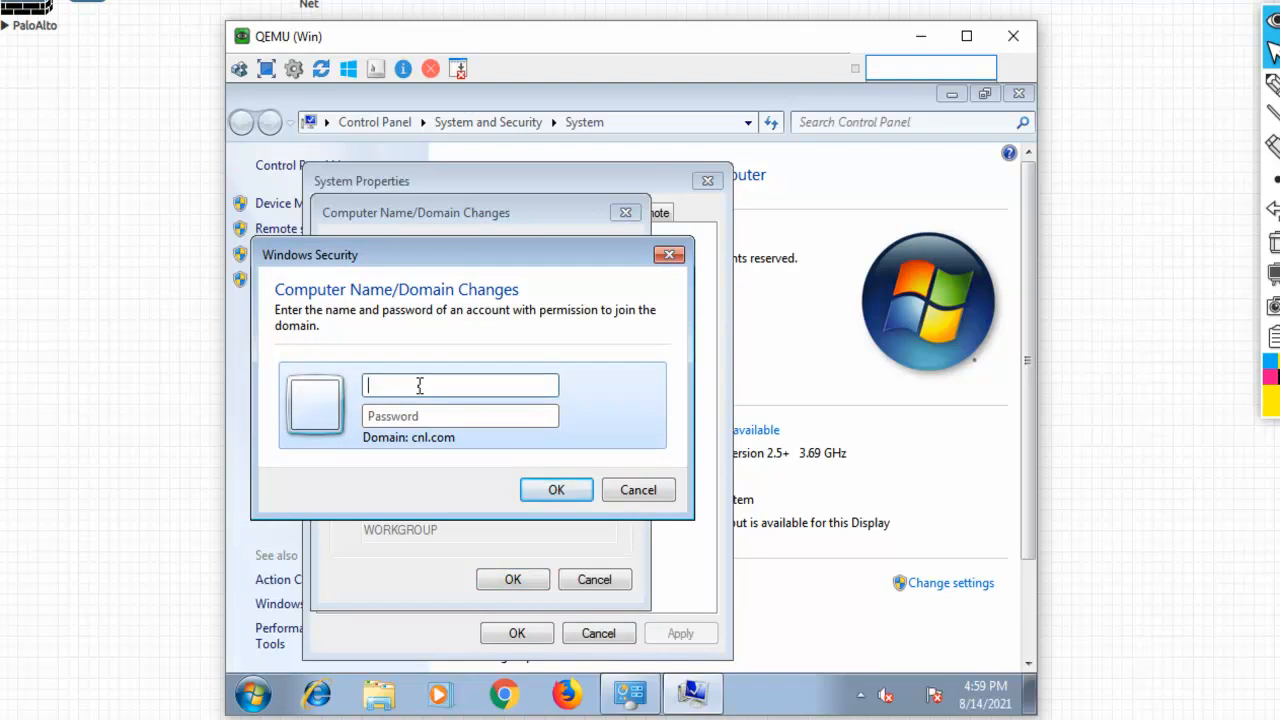
{"action": "type", "text": "ad"}
{"action": "type", "text": "•••••••••"}
{"action": "left_click", "coordinate": [560, 490]}
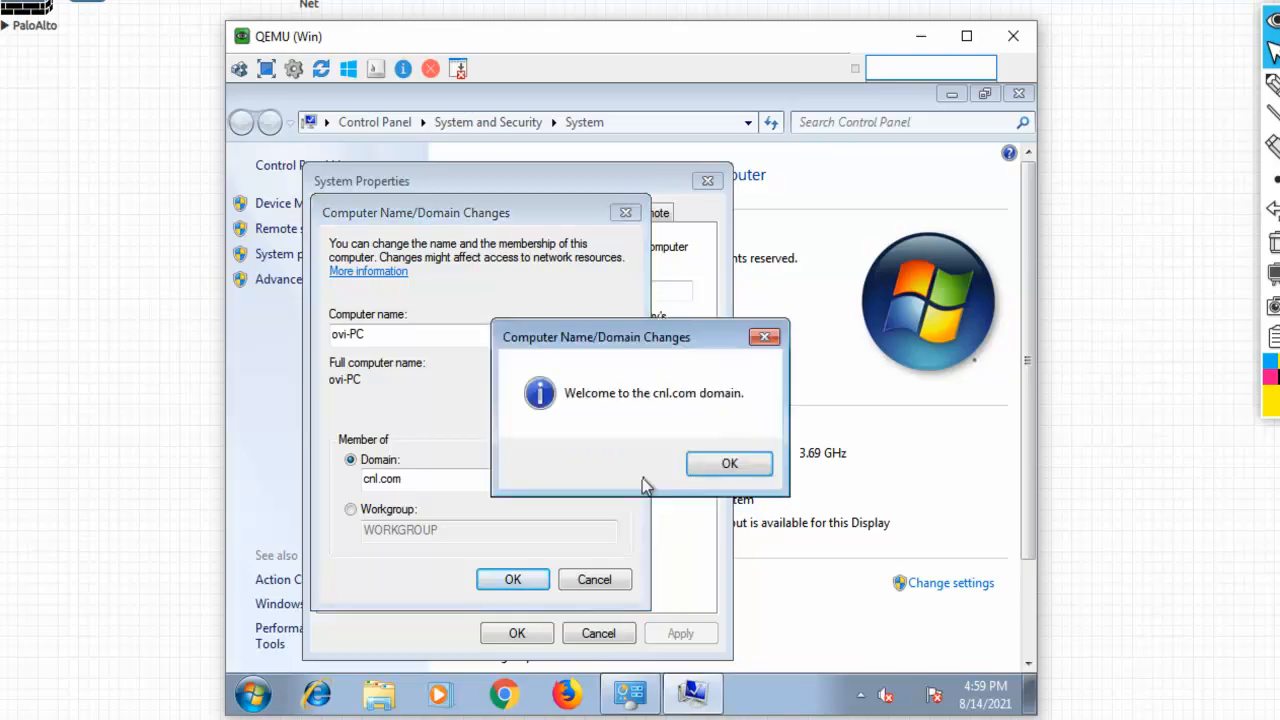
{"action": "left_click", "coordinate": [721, 465]}
{"action": "left_click", "coordinate": [740, 418]}
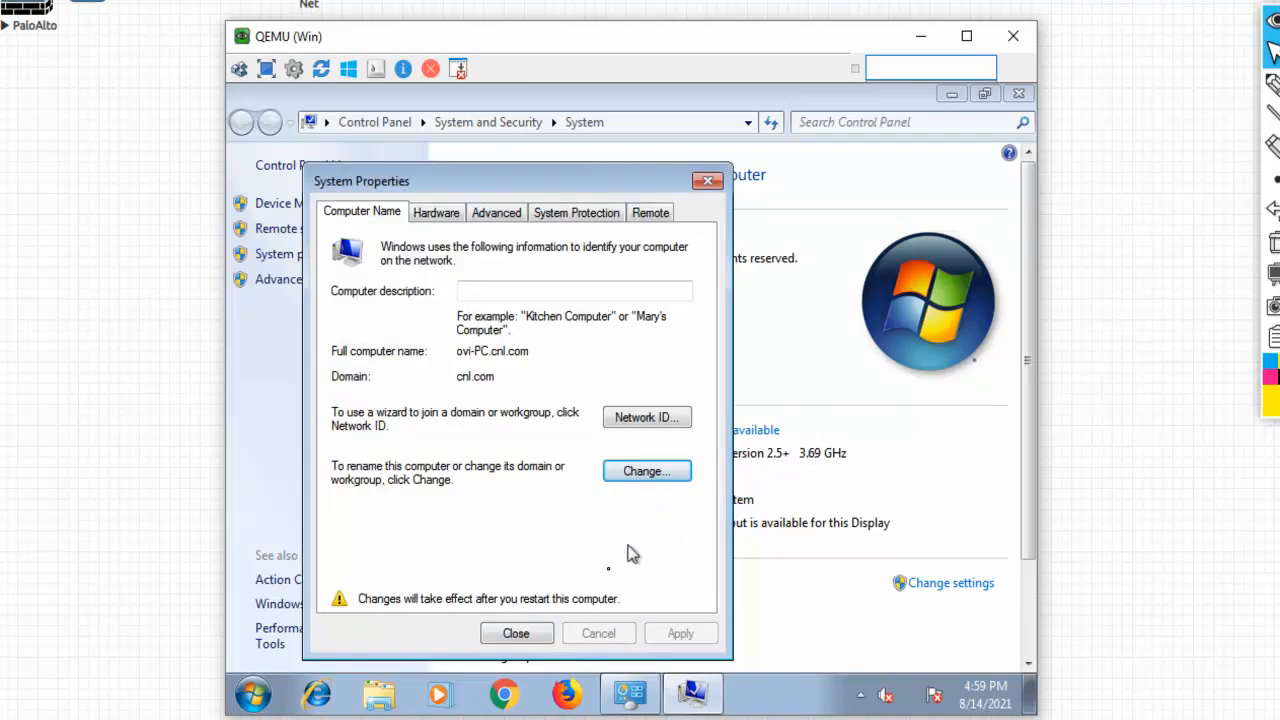
{"action": "left_click", "coordinate": [520, 636]}
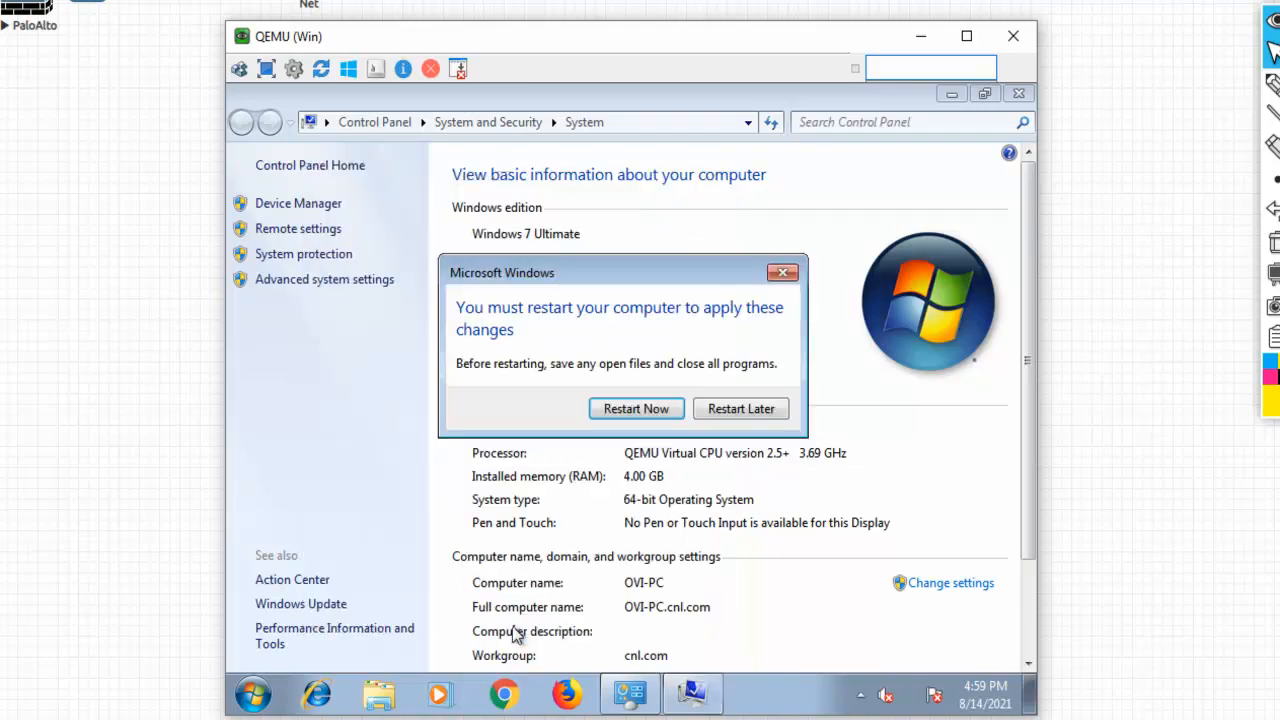
{"action": "left_click", "coordinate": [660, 412]}
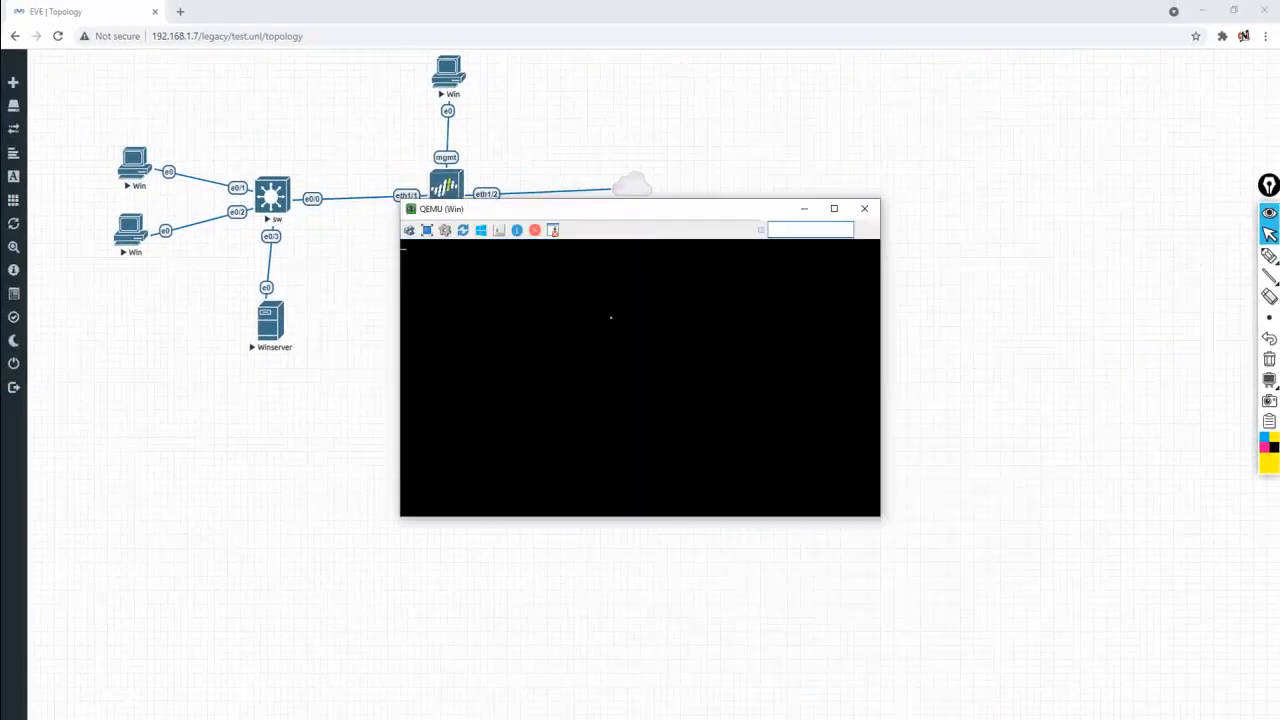
Minimize the rebooting Windows 7 console and restore it from the taskbar preview
{"action": "left_click_drag", "start_coordinate": [700, 88], "coordinate": [900, 148]}
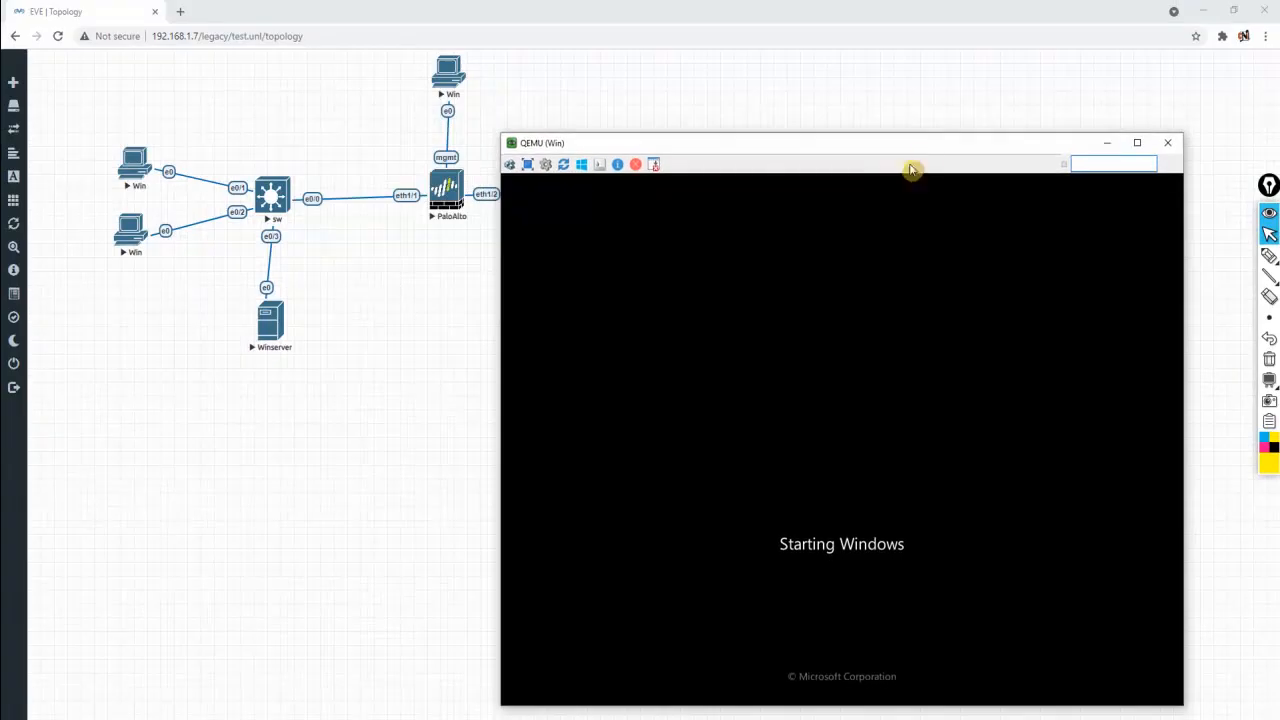
{"action": "left_click", "coordinate": [1112, 145]}
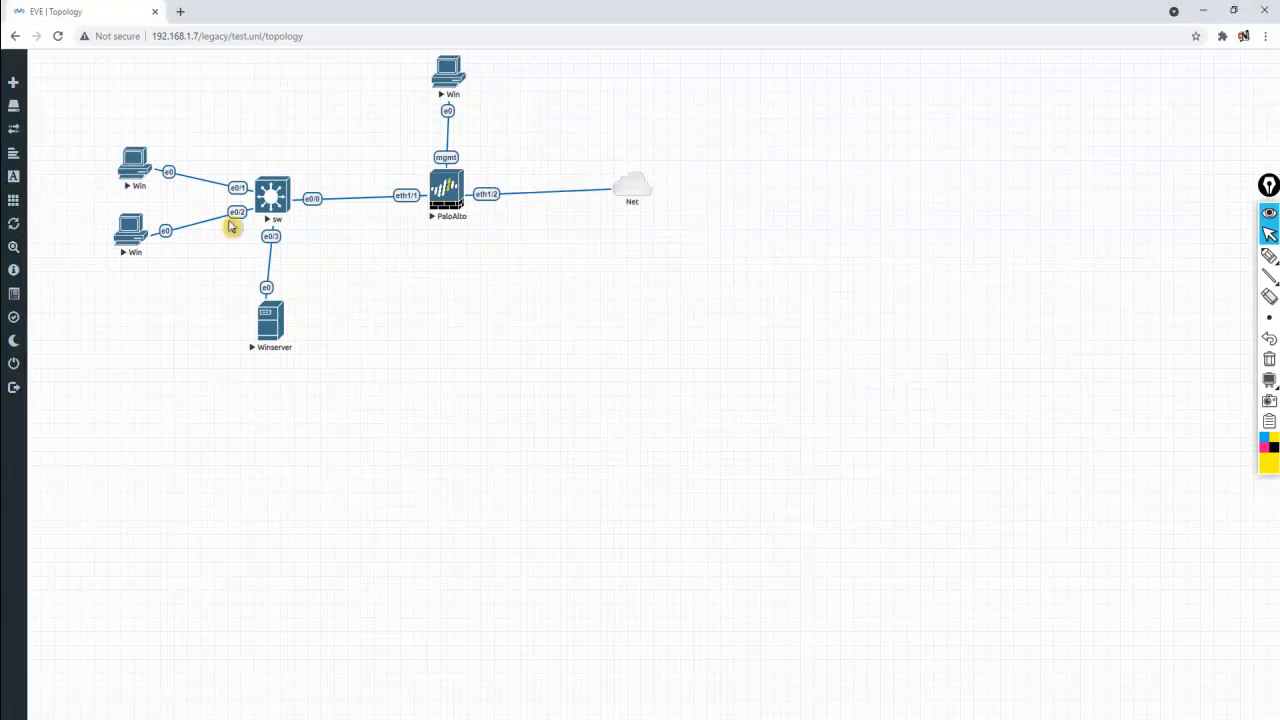
{"action": "mouse_move", "coordinate": [640, 708]}
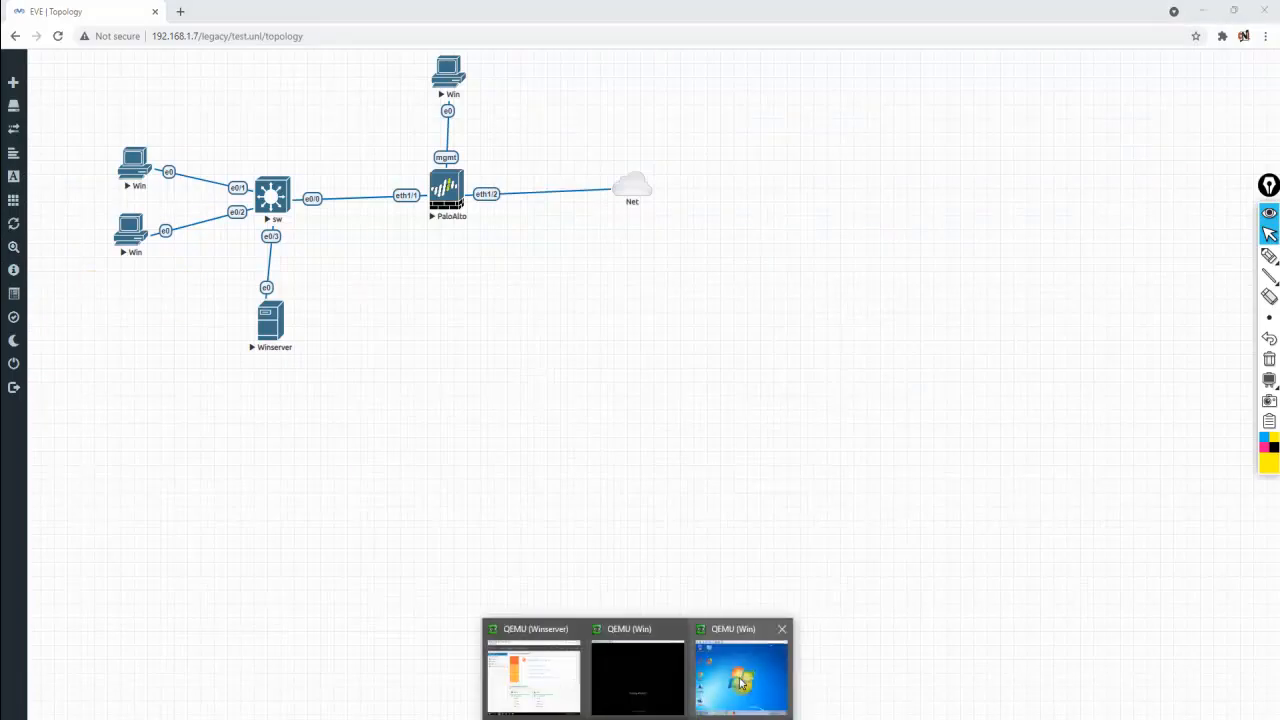
{"action": "left_click", "coordinate": [737, 675]}
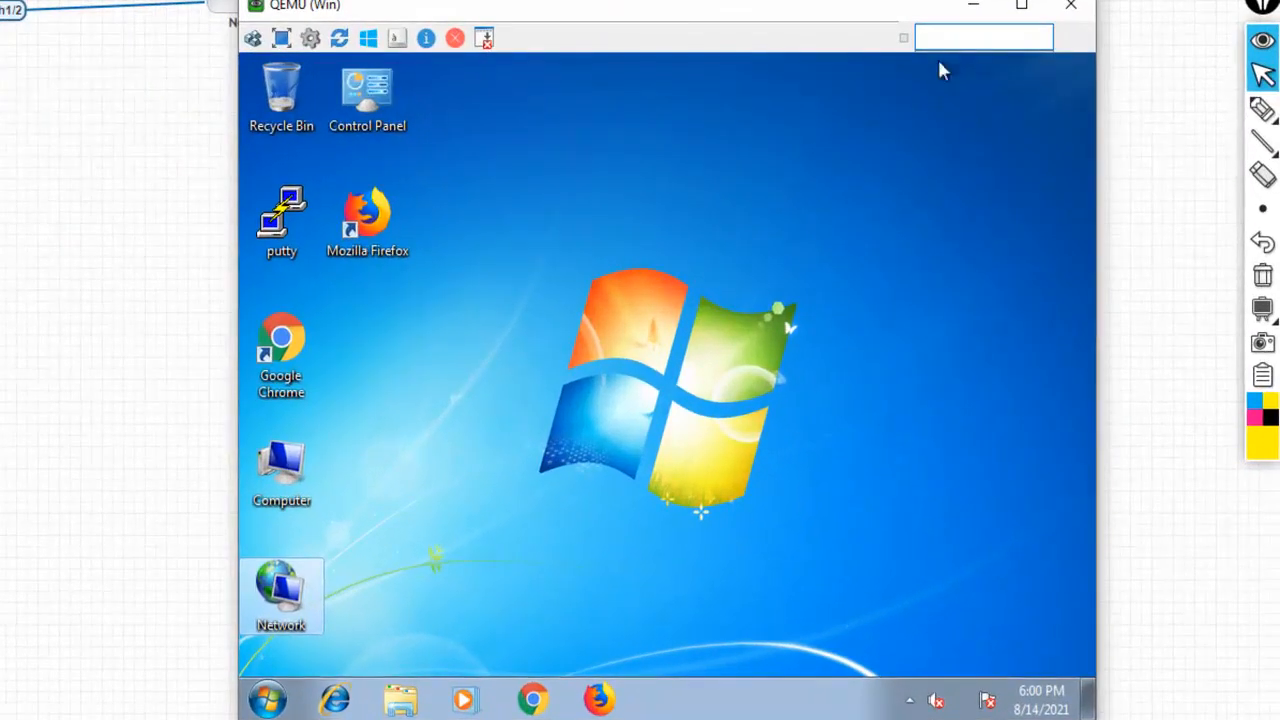
Open the other client's Computer Name/Domain Changes and set membership to domain cnl.com
{"action": "right_click", "coordinate": [295, 464]}
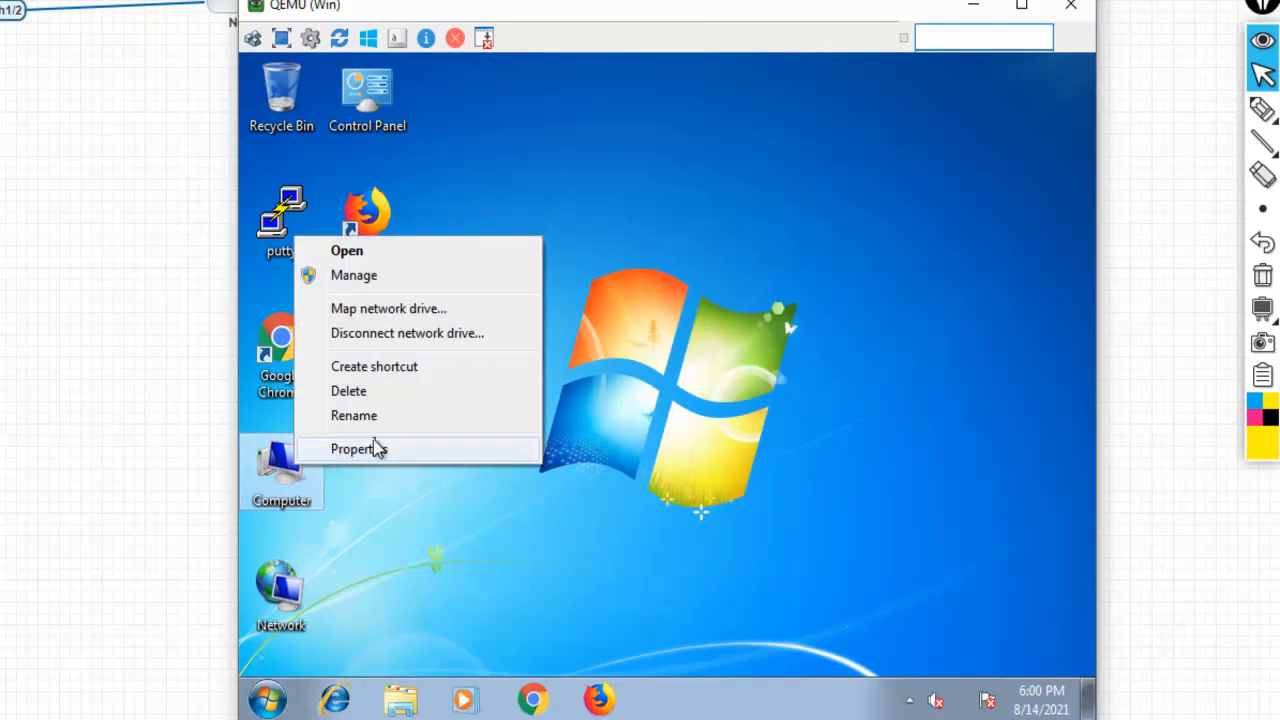
{"action": "left_click", "coordinate": [382, 452]}
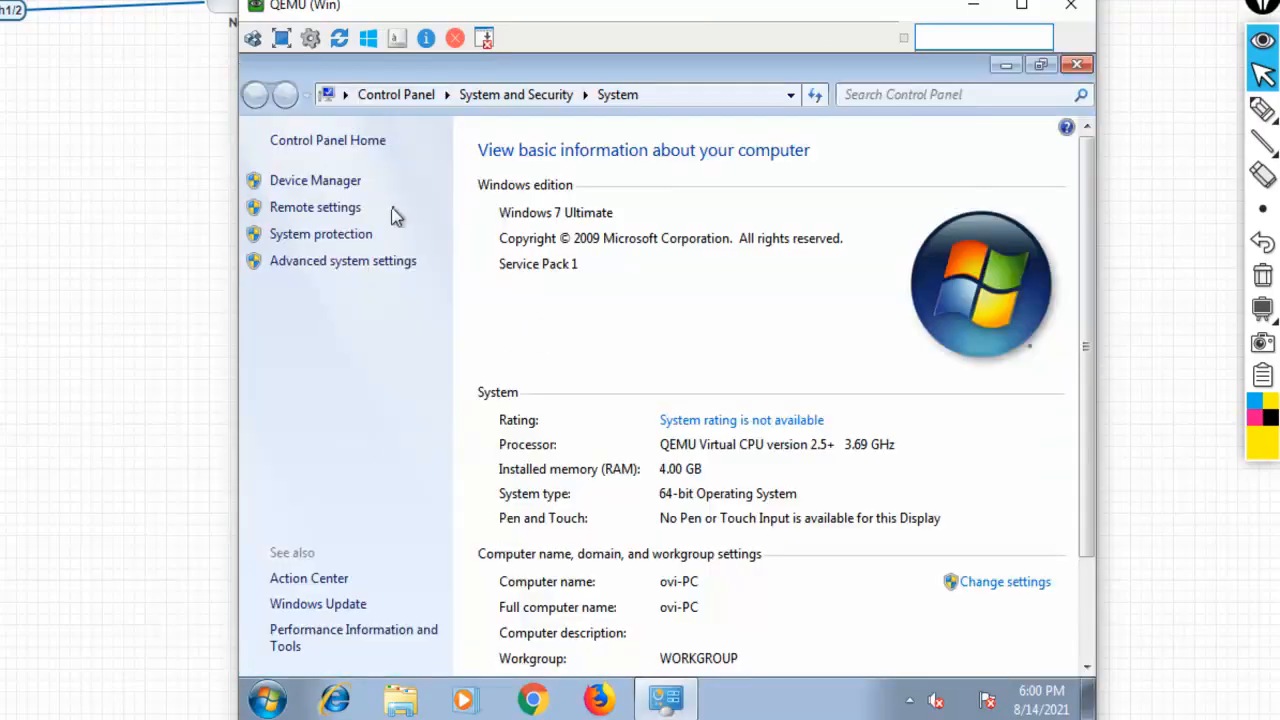
{"action": "left_click", "coordinate": [1008, 590]}
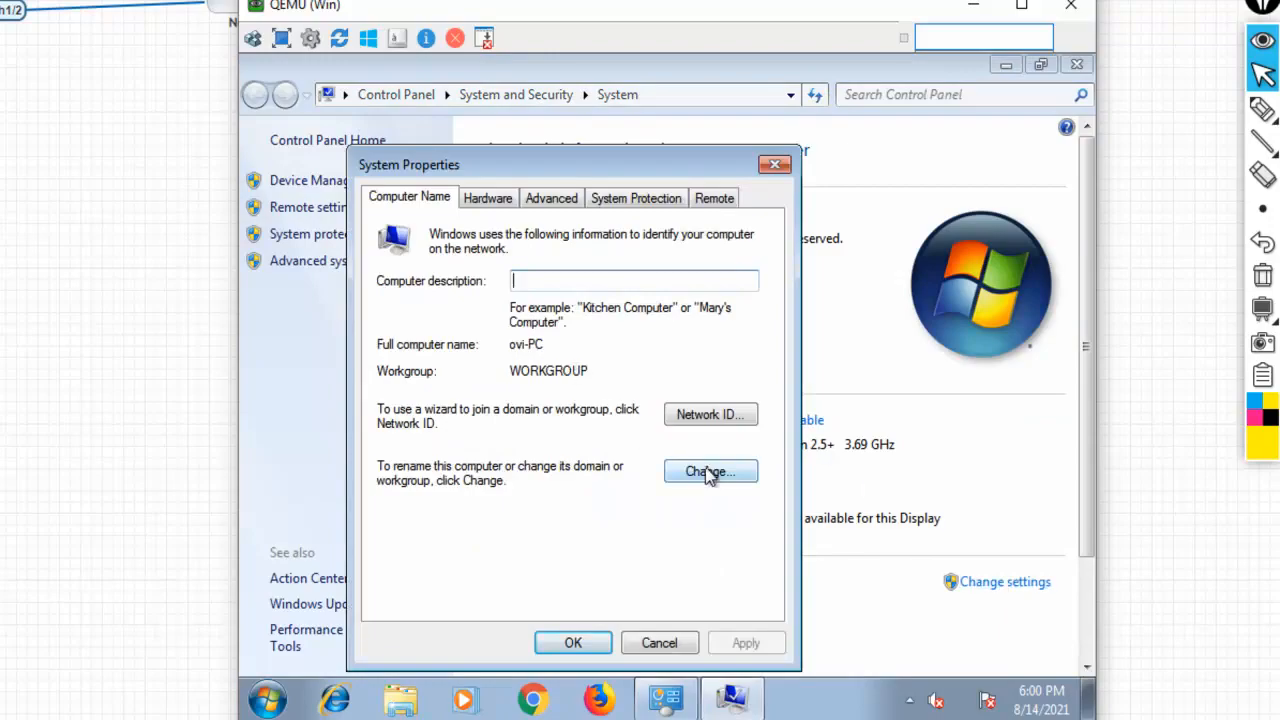
{"action": "left_click", "coordinate": [705, 470]}
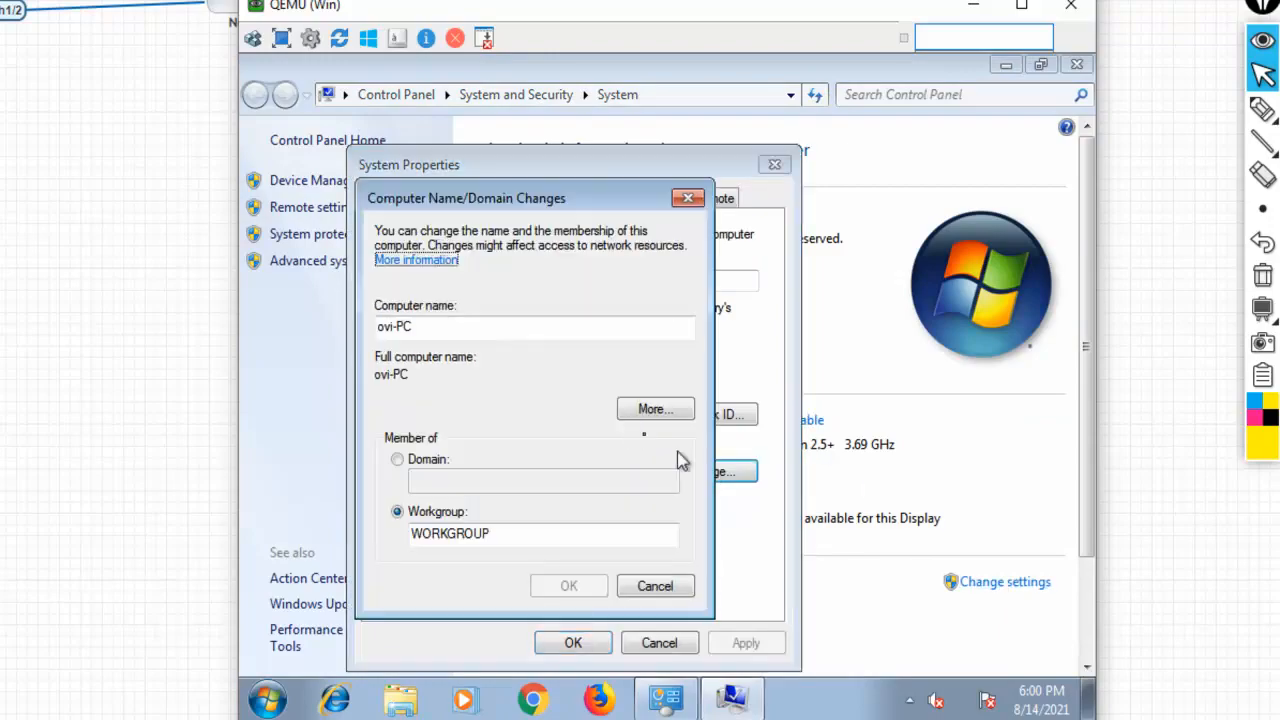
{"action": "left_click", "coordinate": [434, 461]}
{"action": "left_click", "coordinate": [453, 484]}
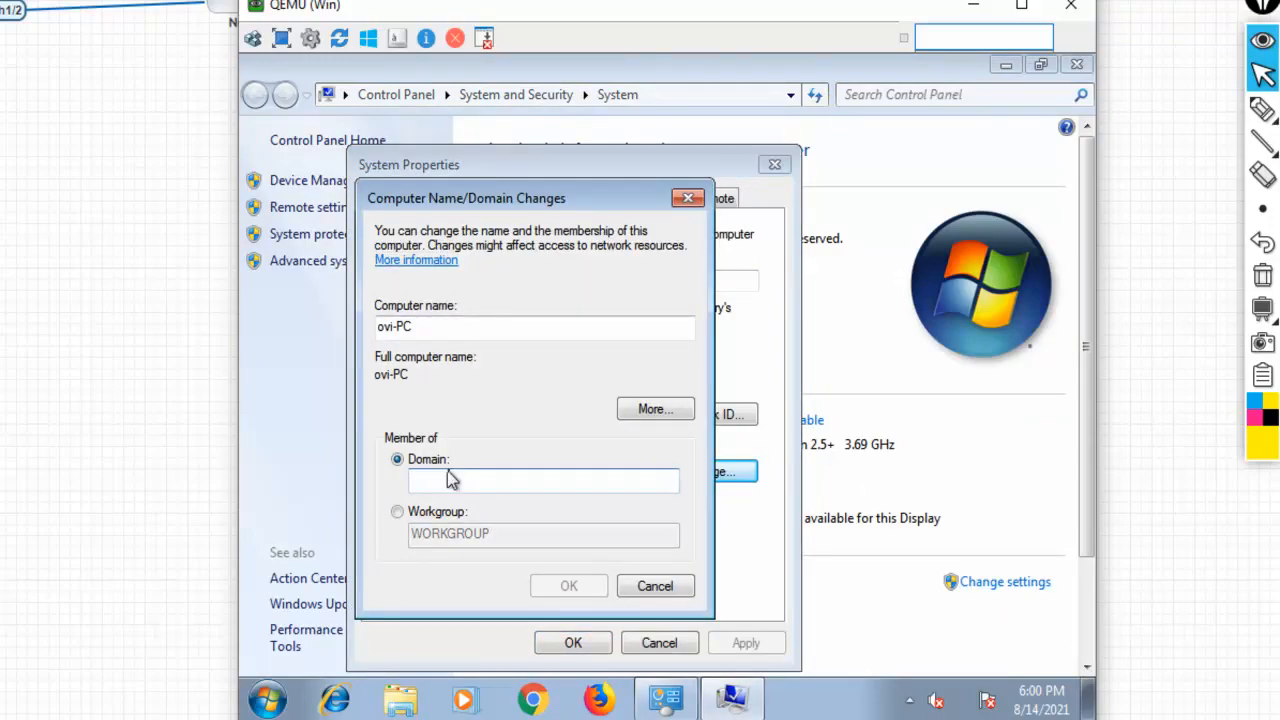
{"action": "type", "text": "cnl.com"}
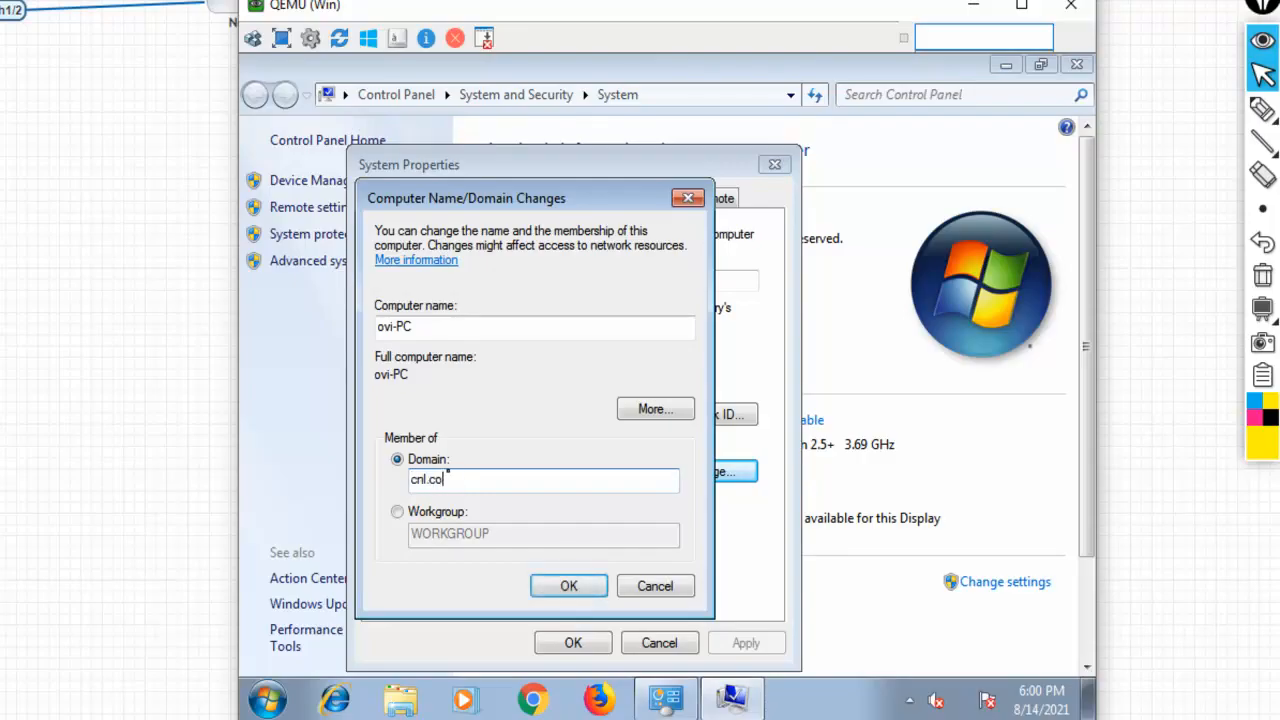
{"action": "left_click", "coordinate": [553, 594]}
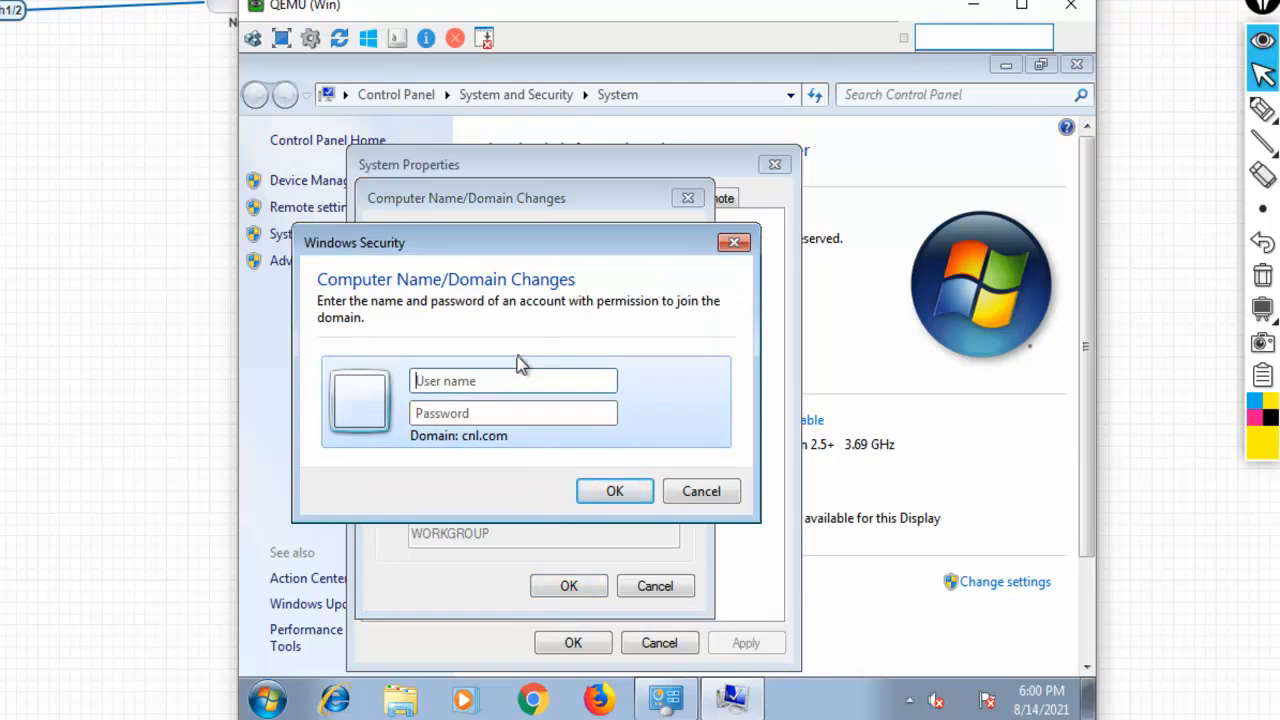
Authenticate as administrator, acknowledge the welcome and restart messages, and close System Properties
{"action": "type", "text": "administrator"}
{"action": "key", "text": "Tab"}
{"action": "type", "text": "••"}
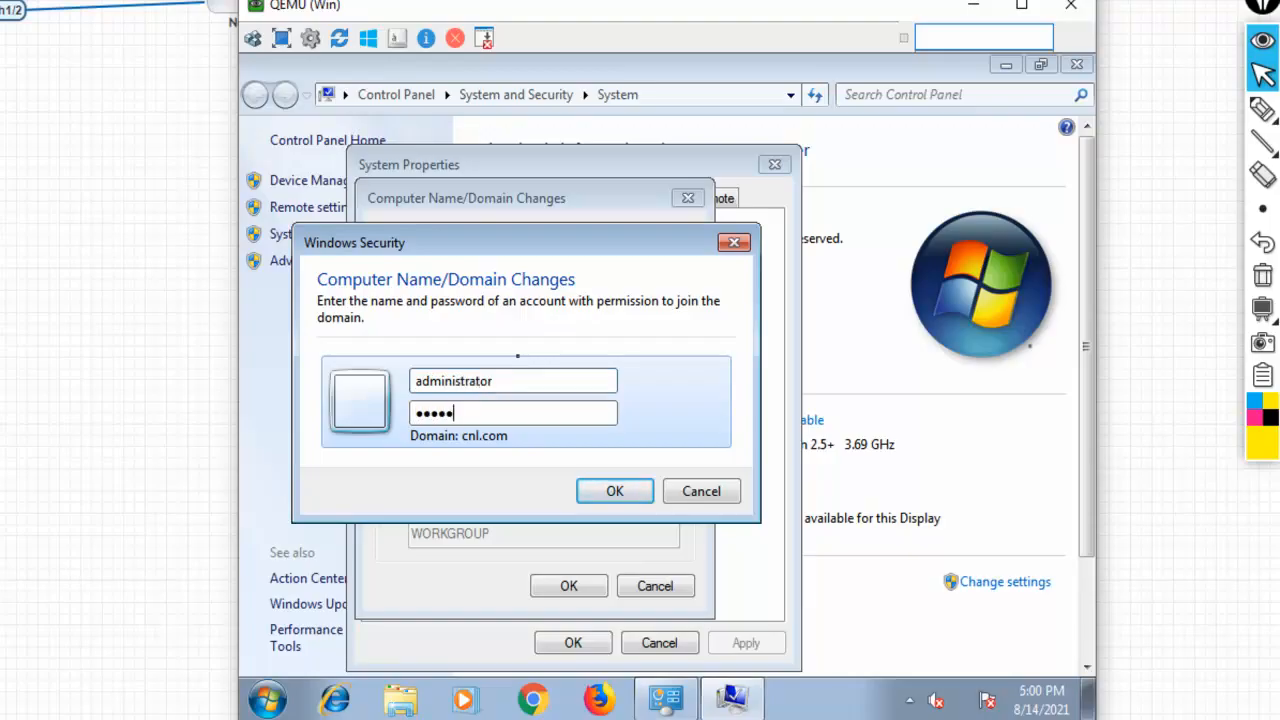
{"action": "left_click", "coordinate": [628, 490]}
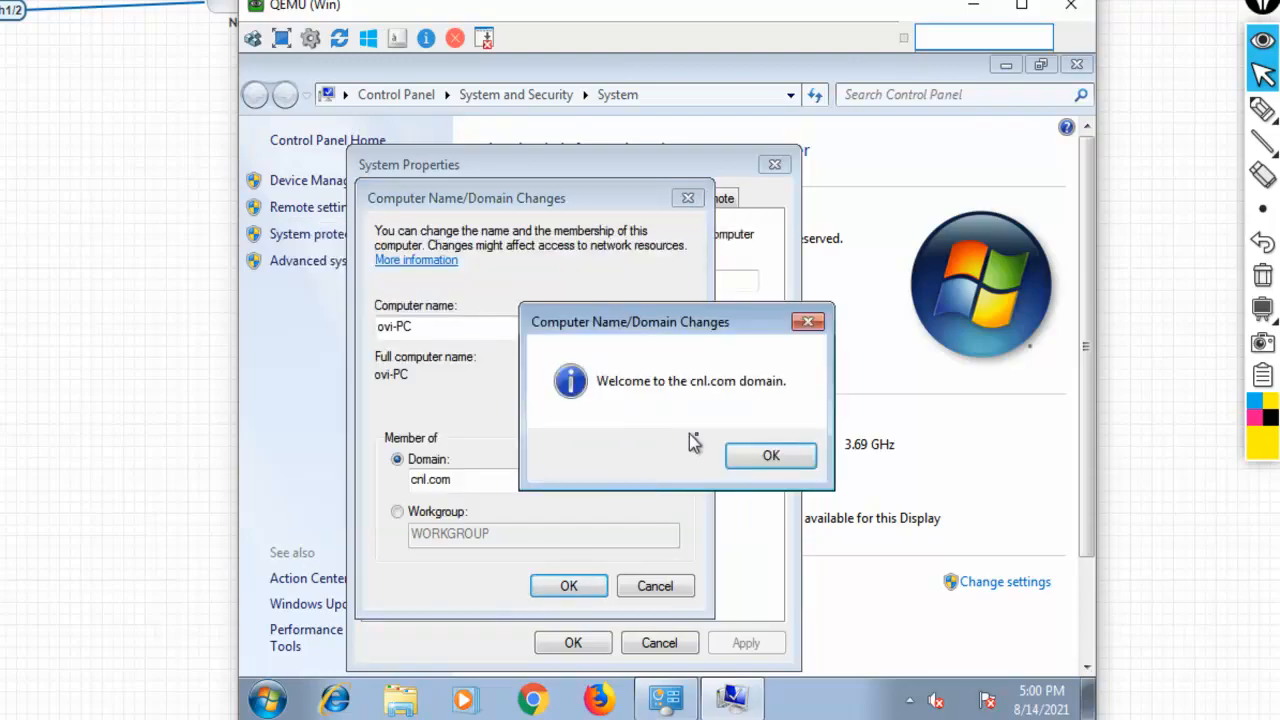
{"action": "left_click", "coordinate": [751, 453]}
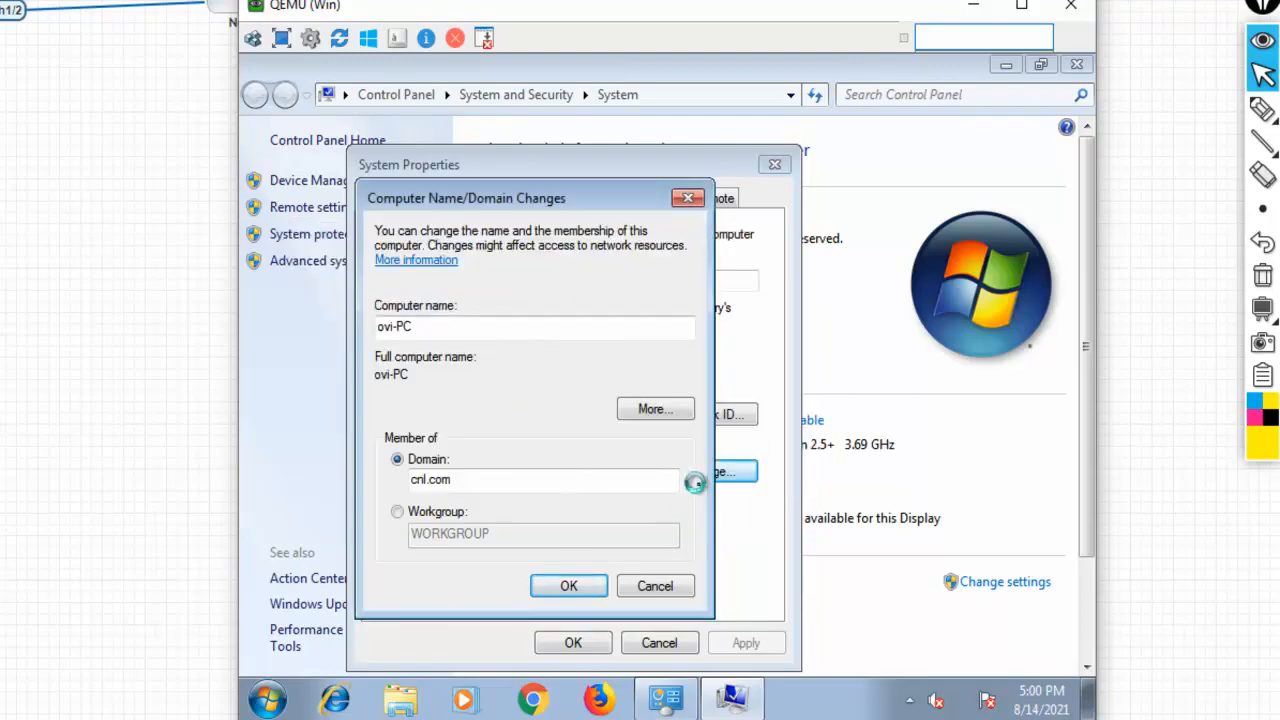
{"action": "left_click", "coordinate": [818, 413]}
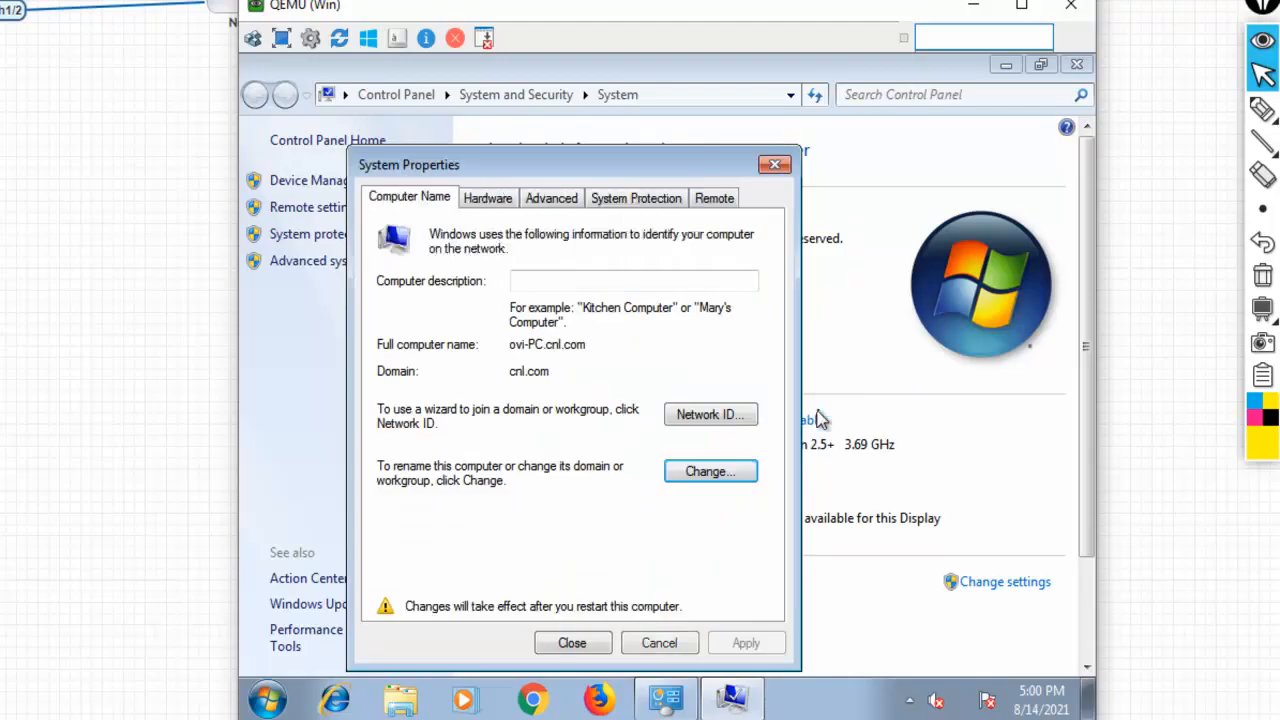
{"action": "left_click", "coordinate": [592, 642]}
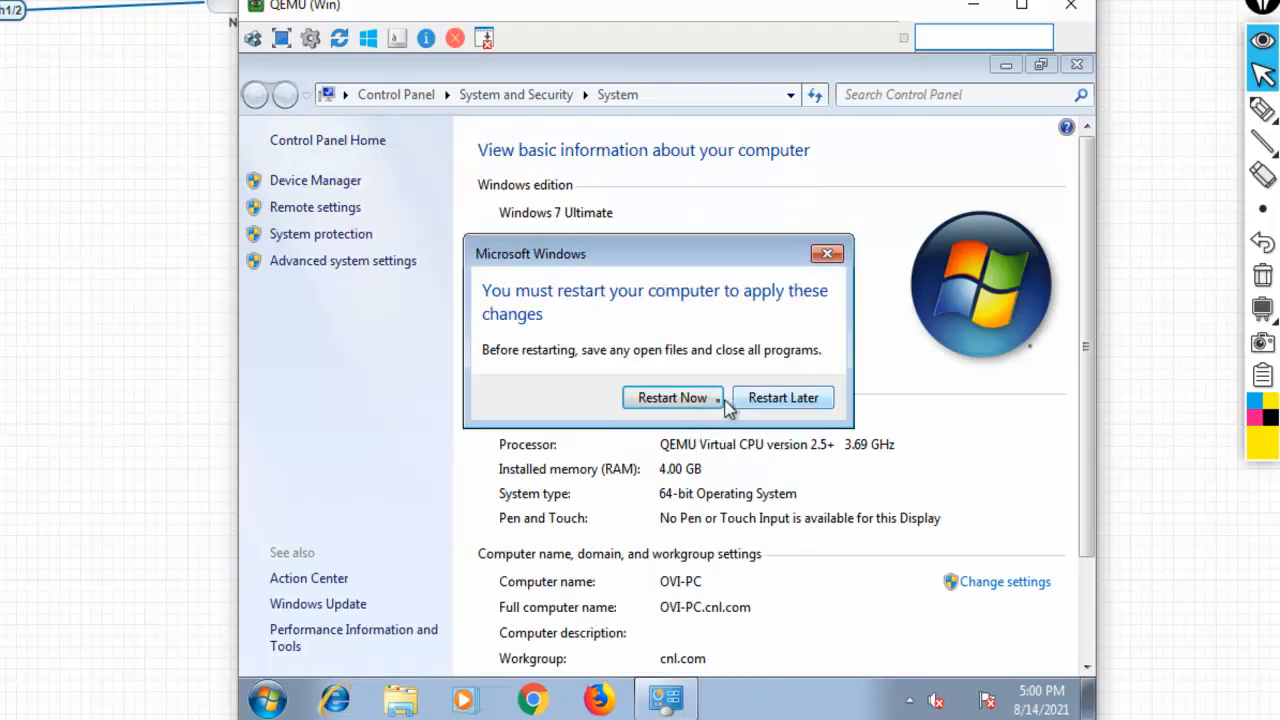
Restart the second Windows 7 client to apply the domain join and minimize its console
{"action": "left_click", "coordinate": [693, 403]}
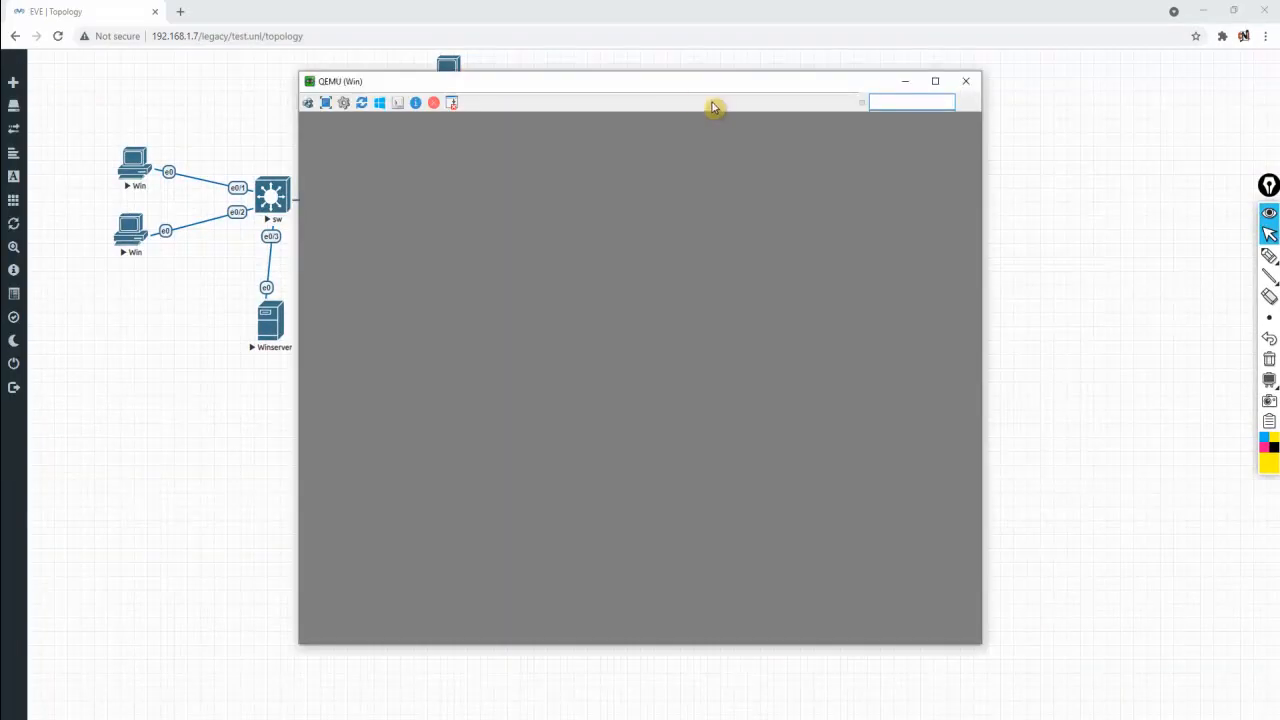
{"action": "left_click", "coordinate": [905, 81]}
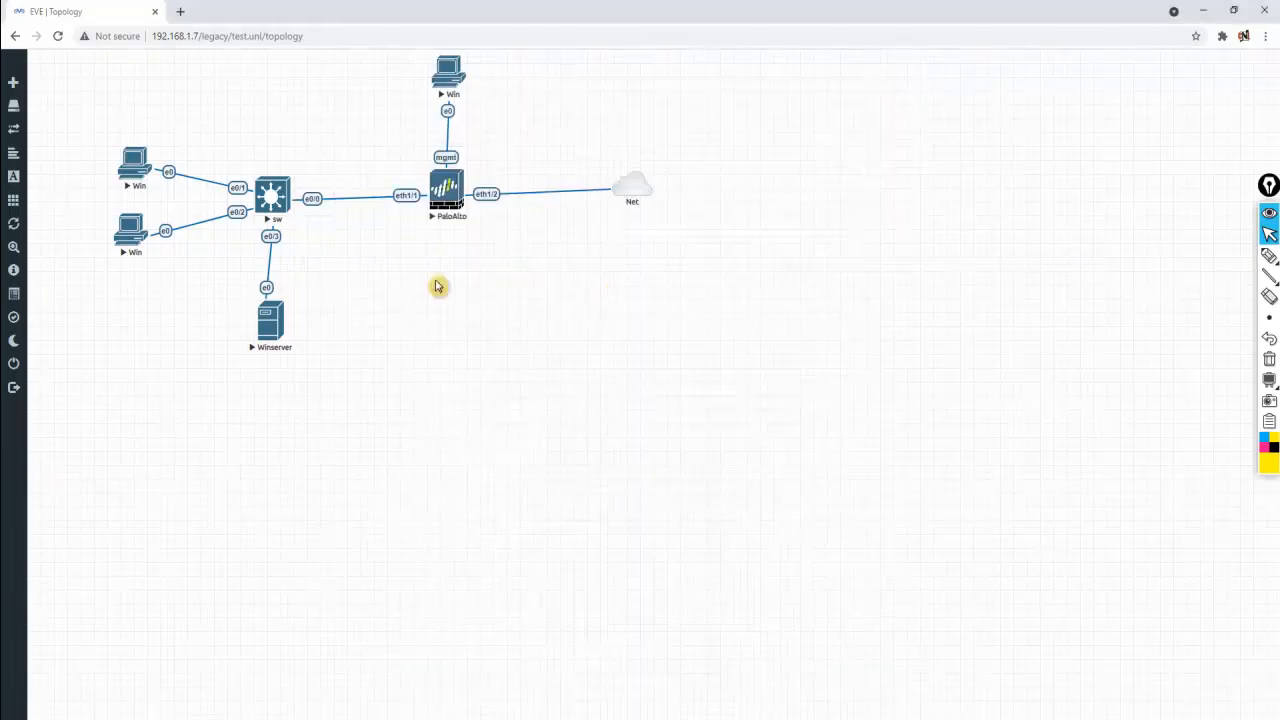
{"action": "left_click_drag", "start_coordinate": [343, 290], "coordinate": [215, 401]}
{"action": "left_click_drag", "start_coordinate": [216, 402], "coordinate": [216, 402]}
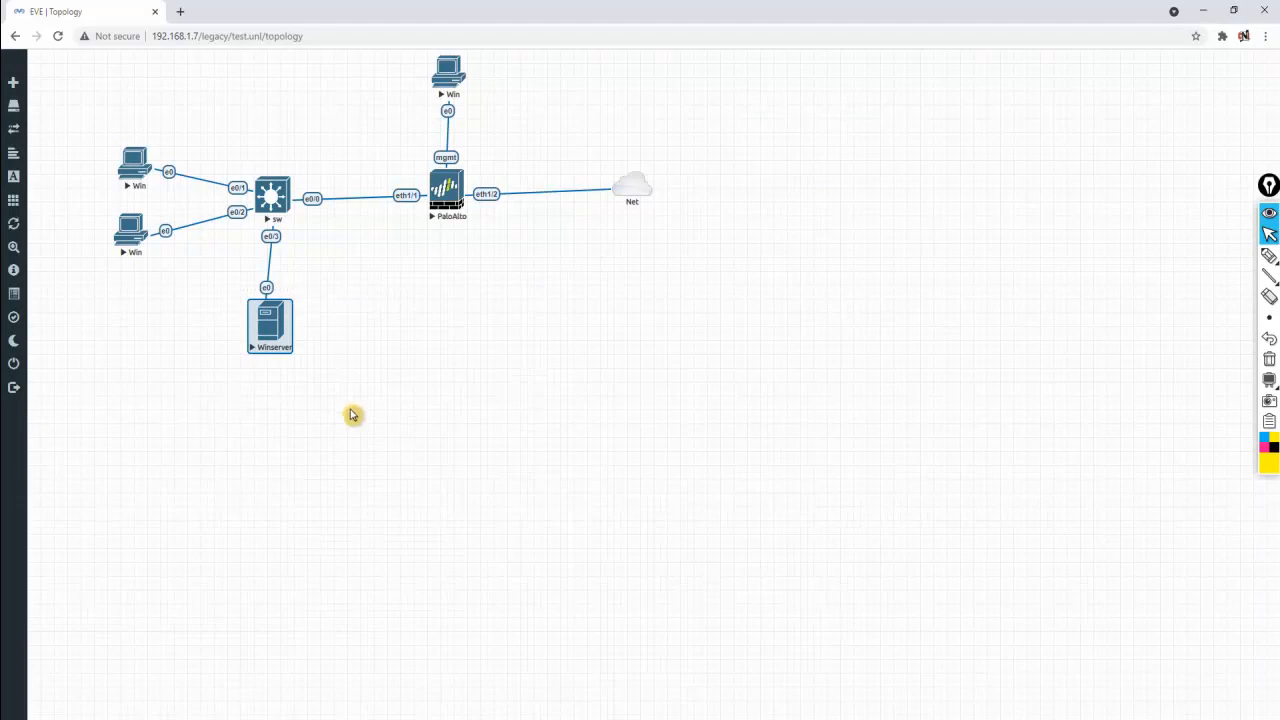
{"action": "left_click_drag", "start_coordinate": [334, 290], "coordinate": [211, 385]}
{"action": "left_click_drag", "start_coordinate": [186, 91], "coordinate": [78, 290]}
{"action": "left_click", "coordinate": [158, 414]}
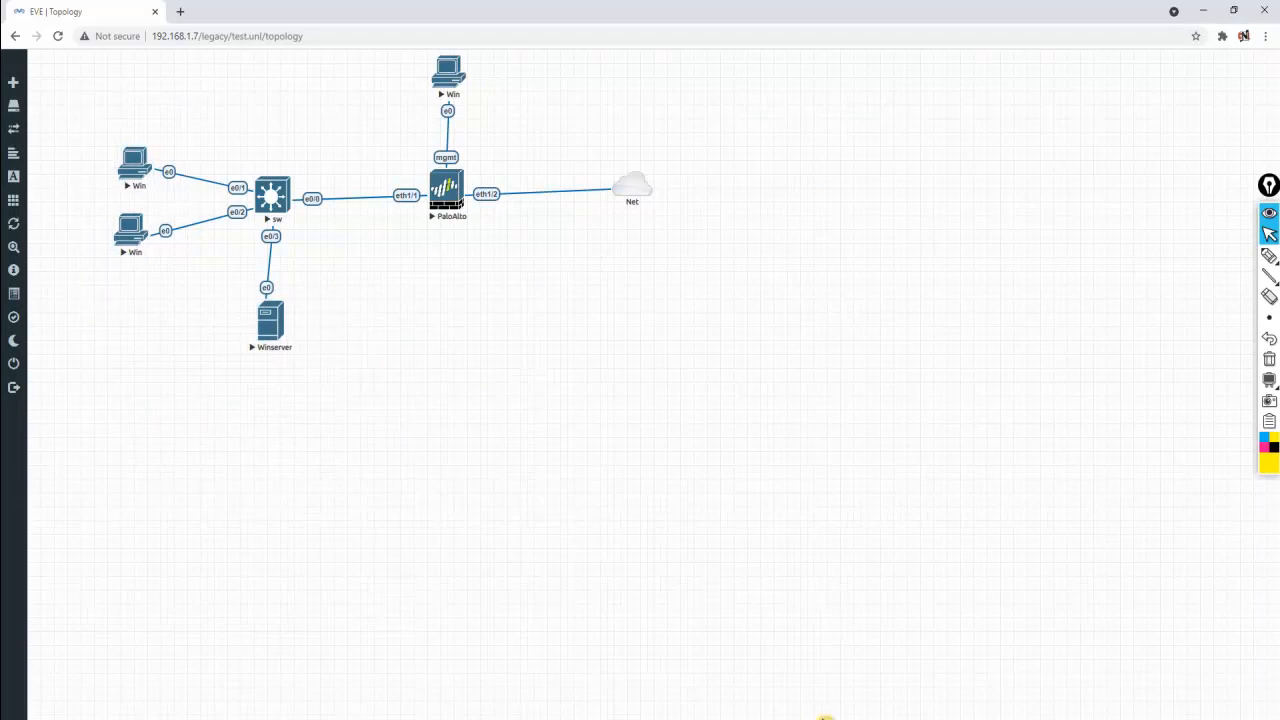
Close the Windows 7 client consoles and bring the Winserver Server Manager console forward
{"action": "mouse_move", "coordinate": [540, 700]}
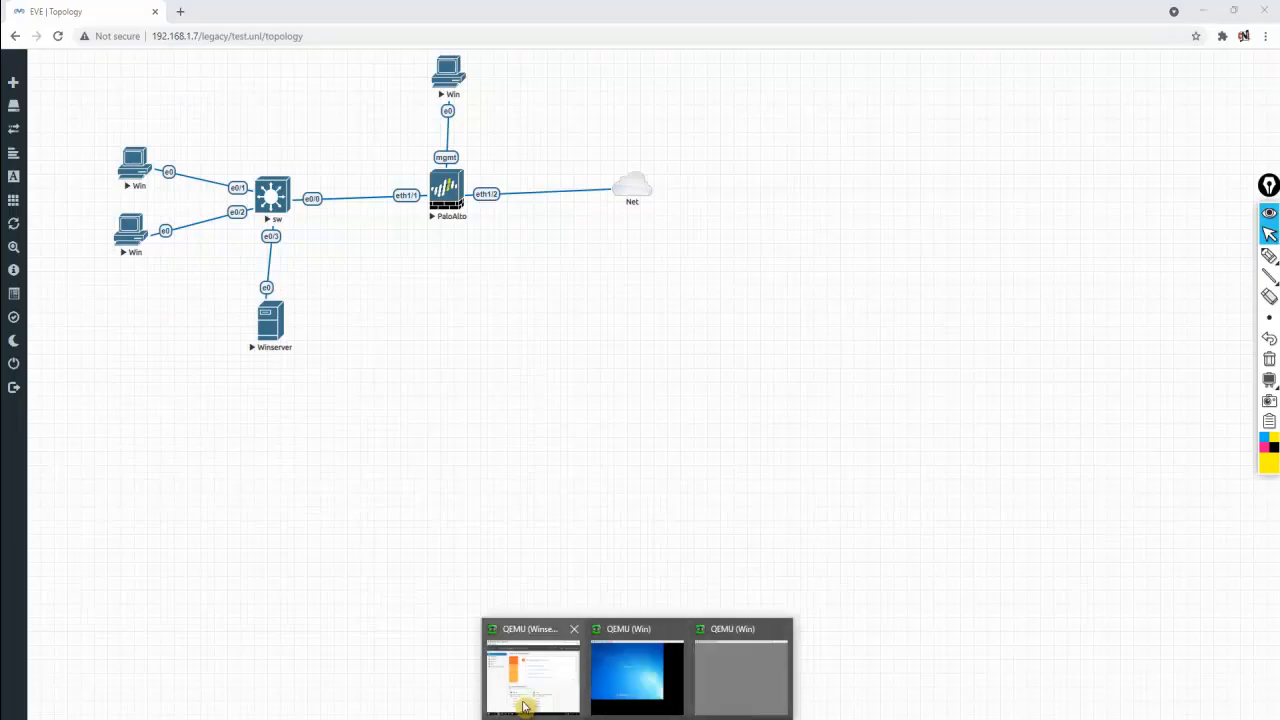
{"action": "left_click", "coordinate": [491, 689]}
{"action": "left_click", "coordinate": [1036, 562]}
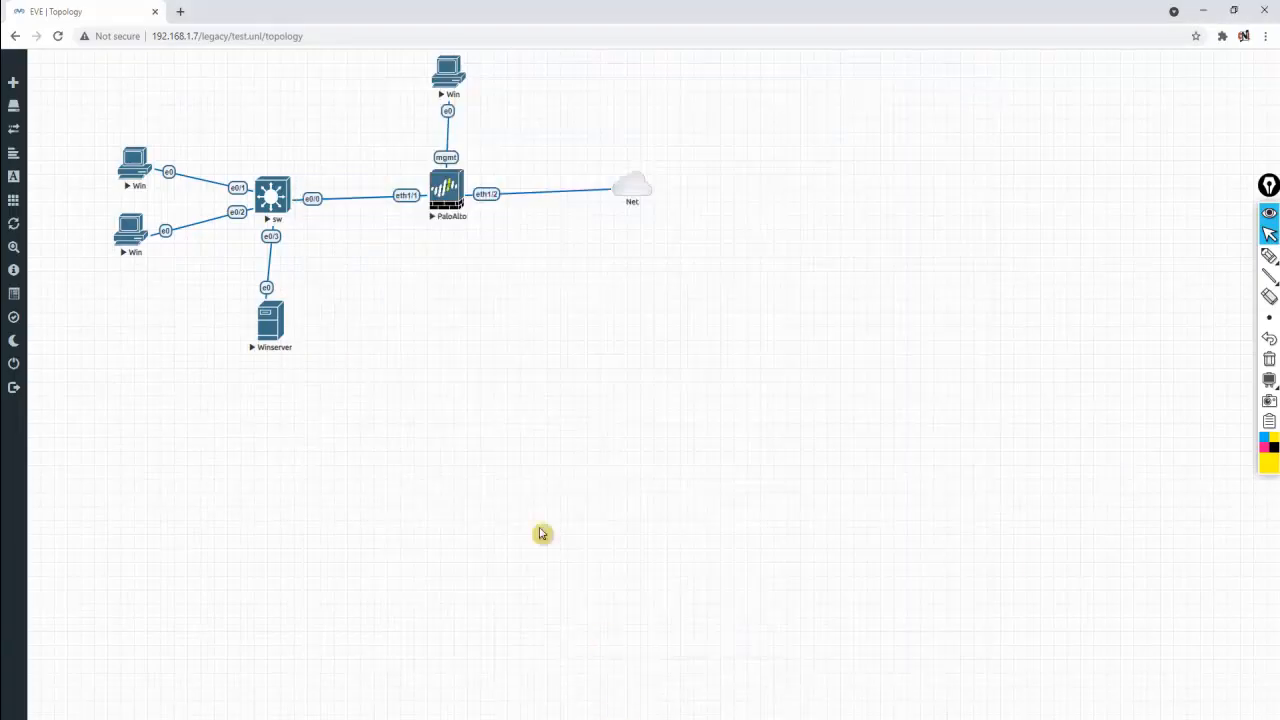
{"action": "mouse_move", "coordinate": [624, 707]}
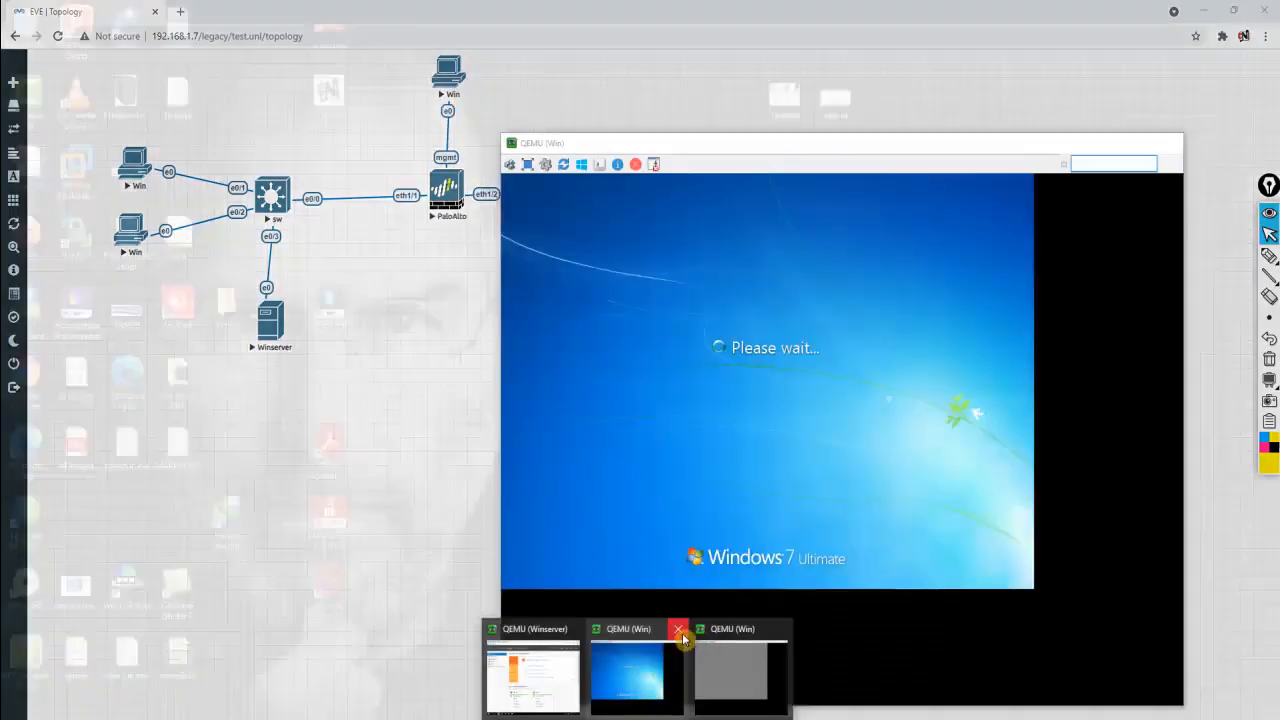
{"action": "left_click", "coordinate": [679, 632]}
{"action": "left_click", "coordinate": [734, 629]}
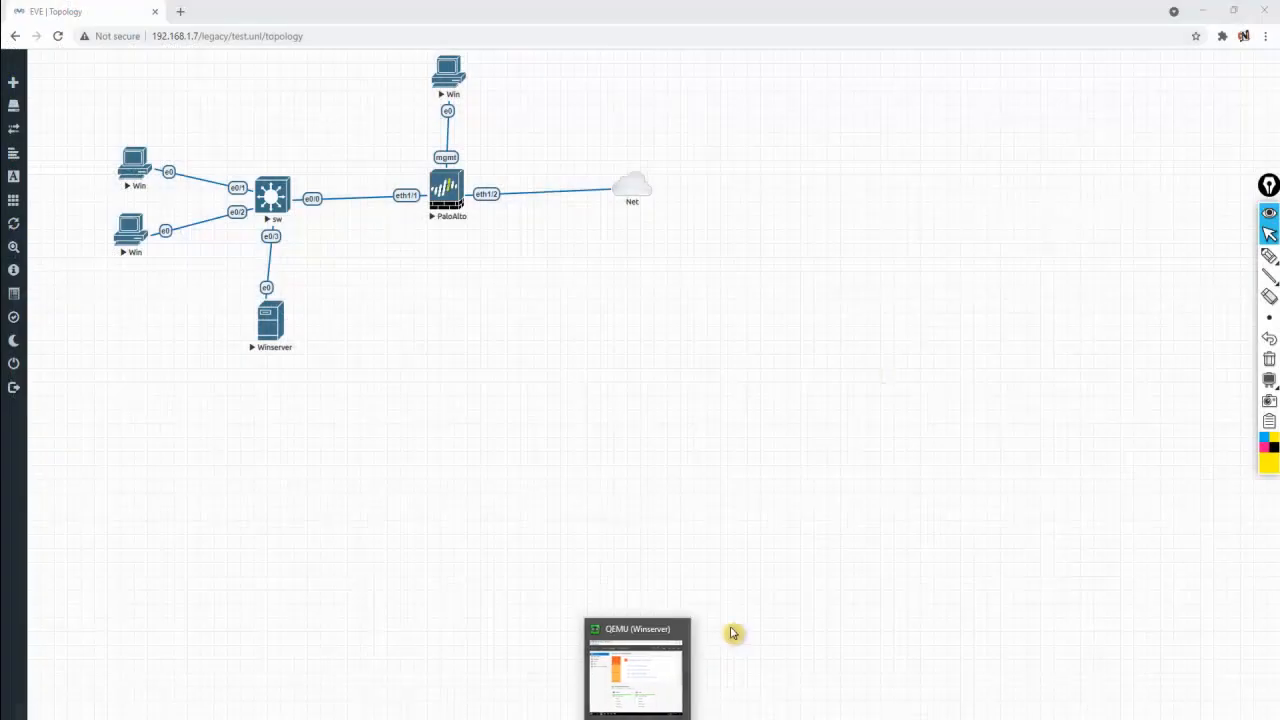
{"action": "left_click", "coordinate": [663, 680]}
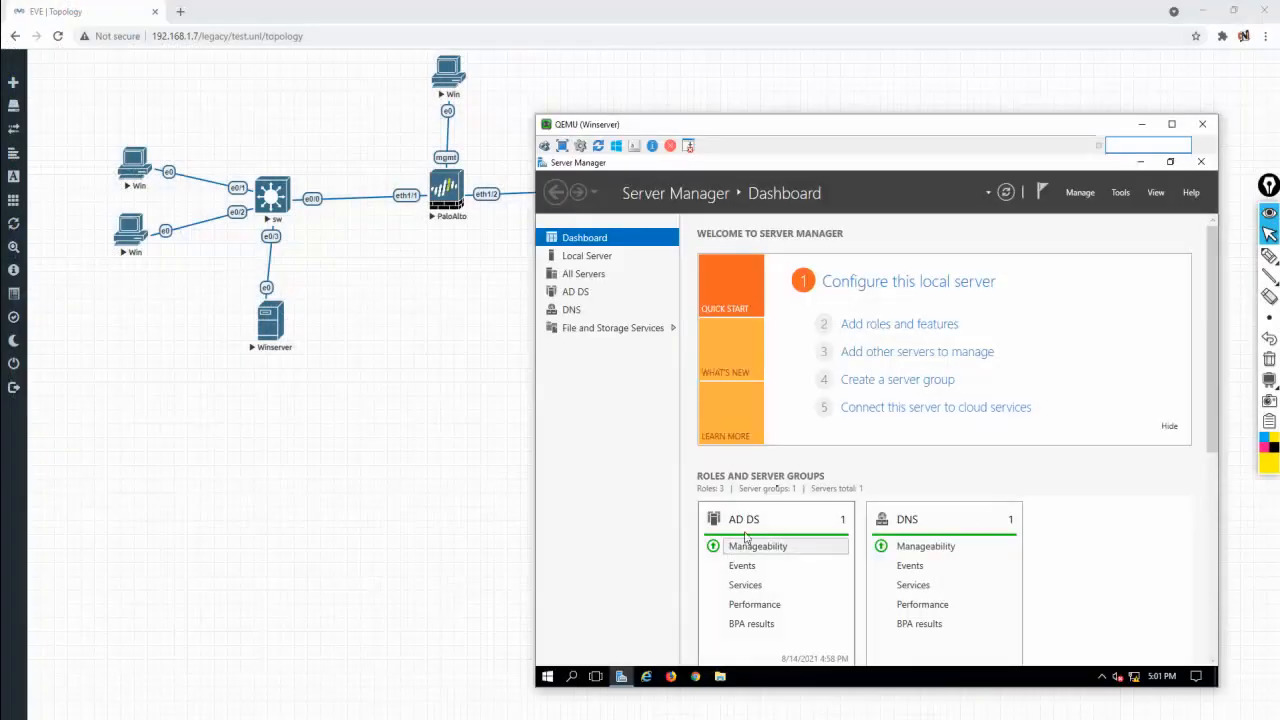
Launch Active Directory Users and Computers, expand cnl.com and bring up the Users container's actions
{"action": "left_click", "coordinate": [1121, 193]}
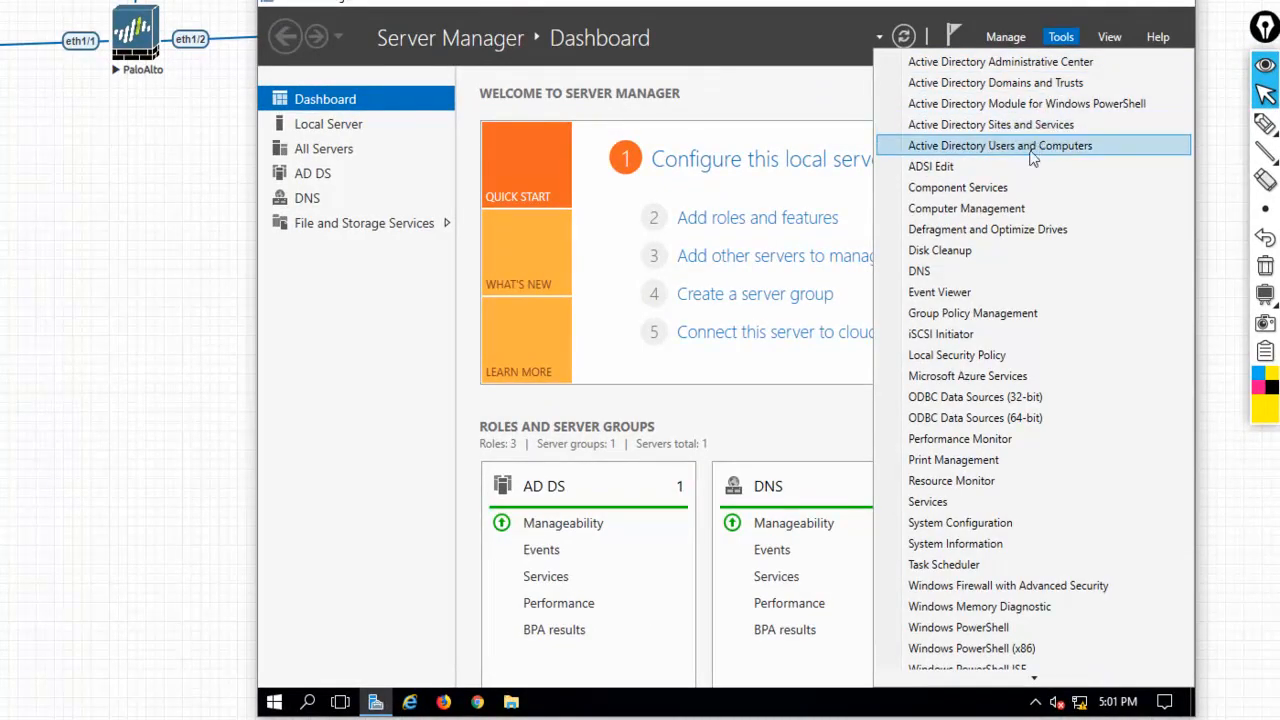
{"action": "left_click", "coordinate": [1033, 158]}
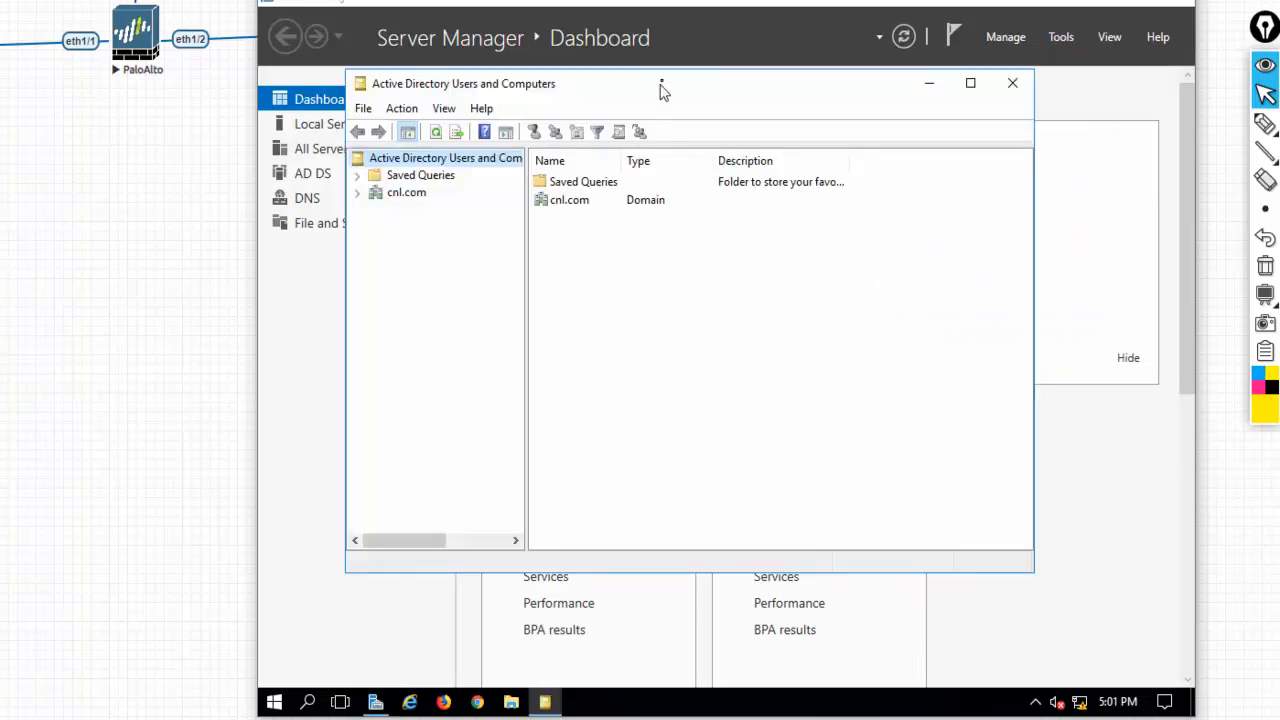
{"action": "double_click", "coordinate": [663, 83]}
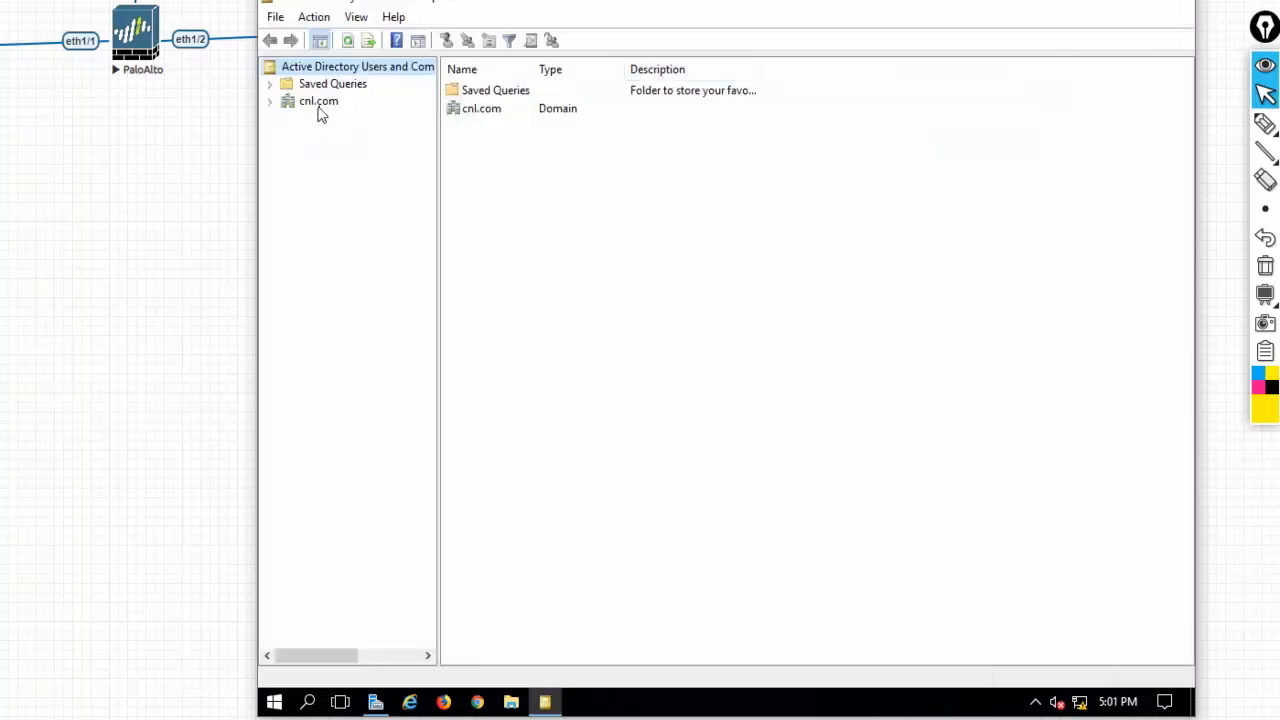
{"action": "double_click", "coordinate": [318, 103]}
{"action": "left_click", "coordinate": [327, 205]}
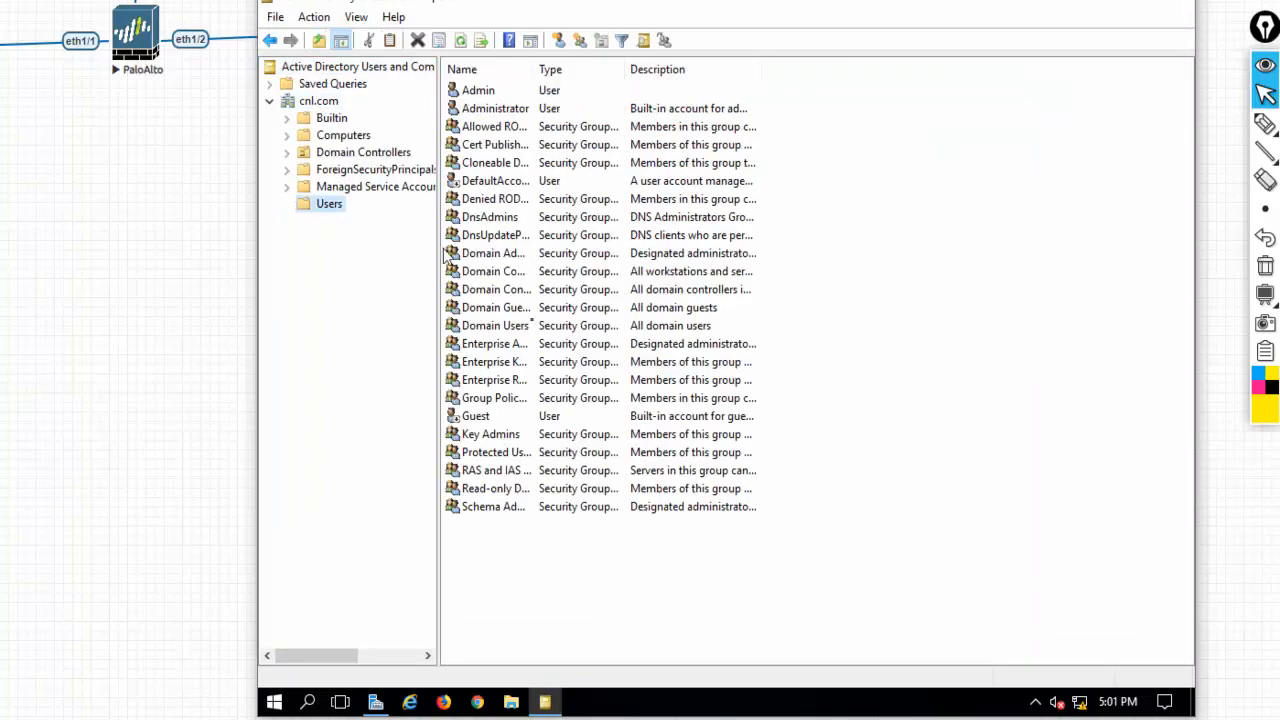
{"action": "right_click", "coordinate": [322, 206]}
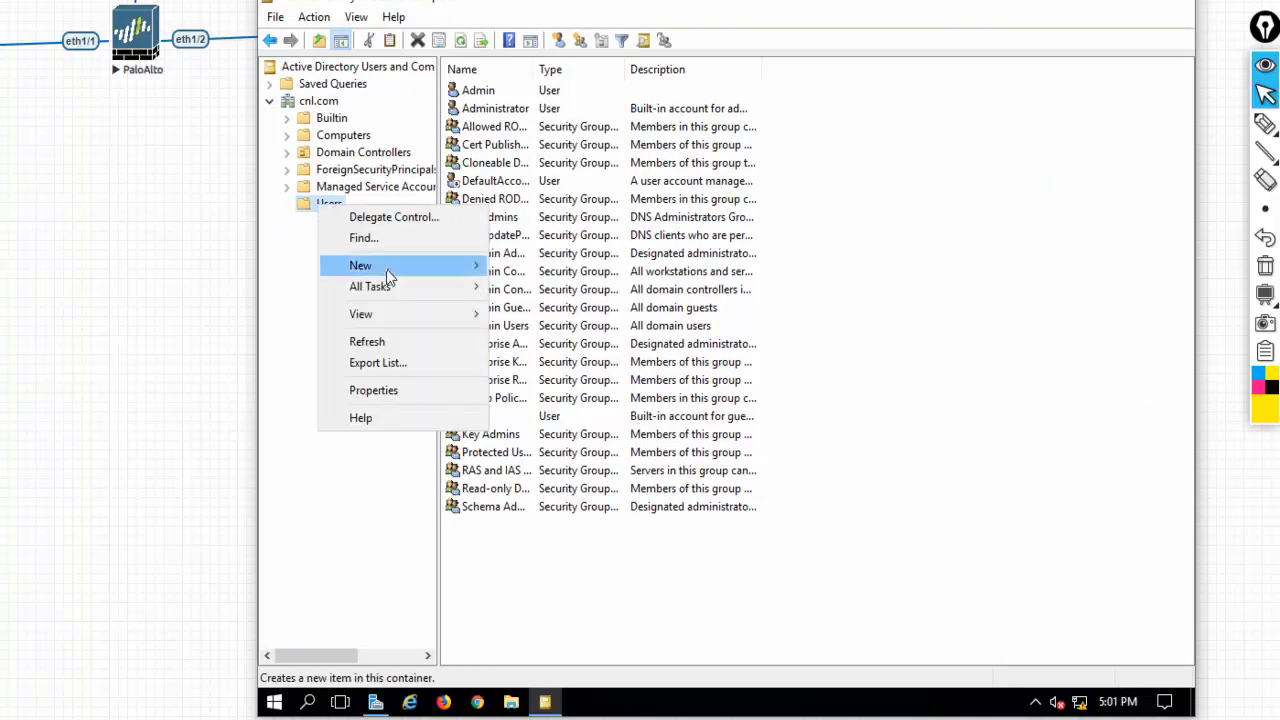
{"action": "mouse_move", "coordinate": [385, 268]}
{"action": "left_click", "coordinate": [589, 478]}
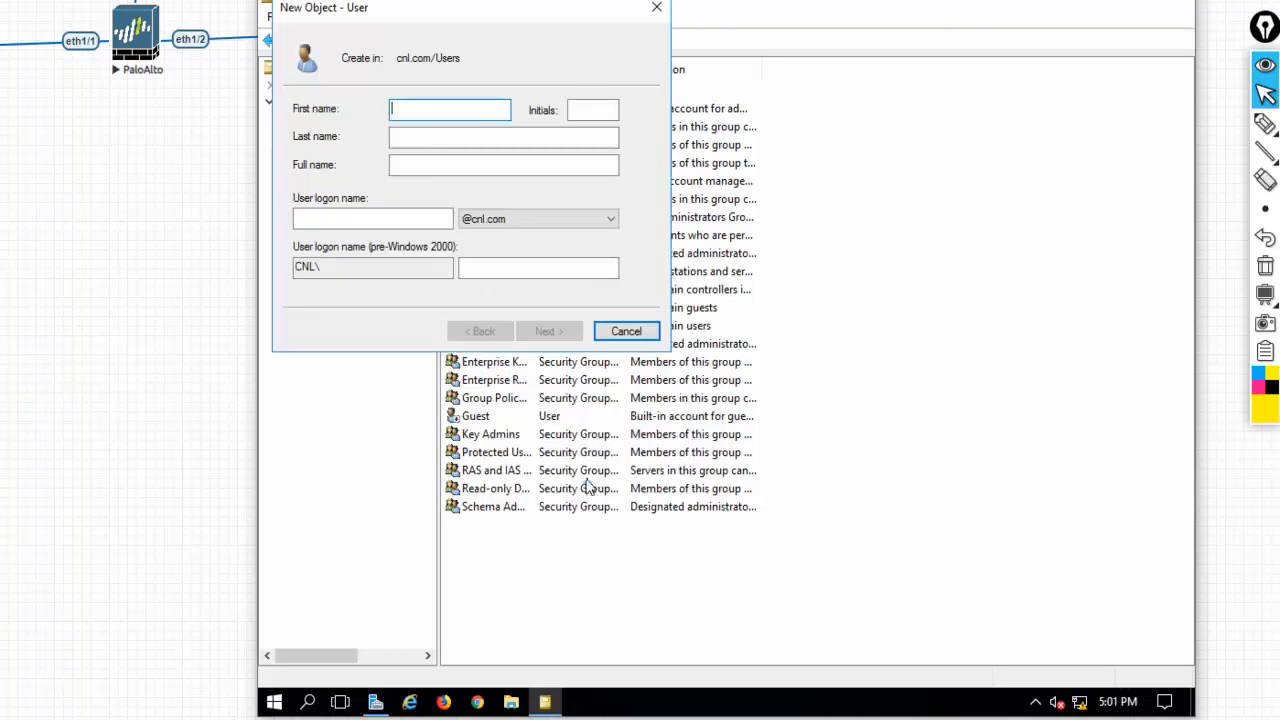
{"action": "type", "text": "abc"}
{"action": "left_click", "coordinate": [435, 137]}
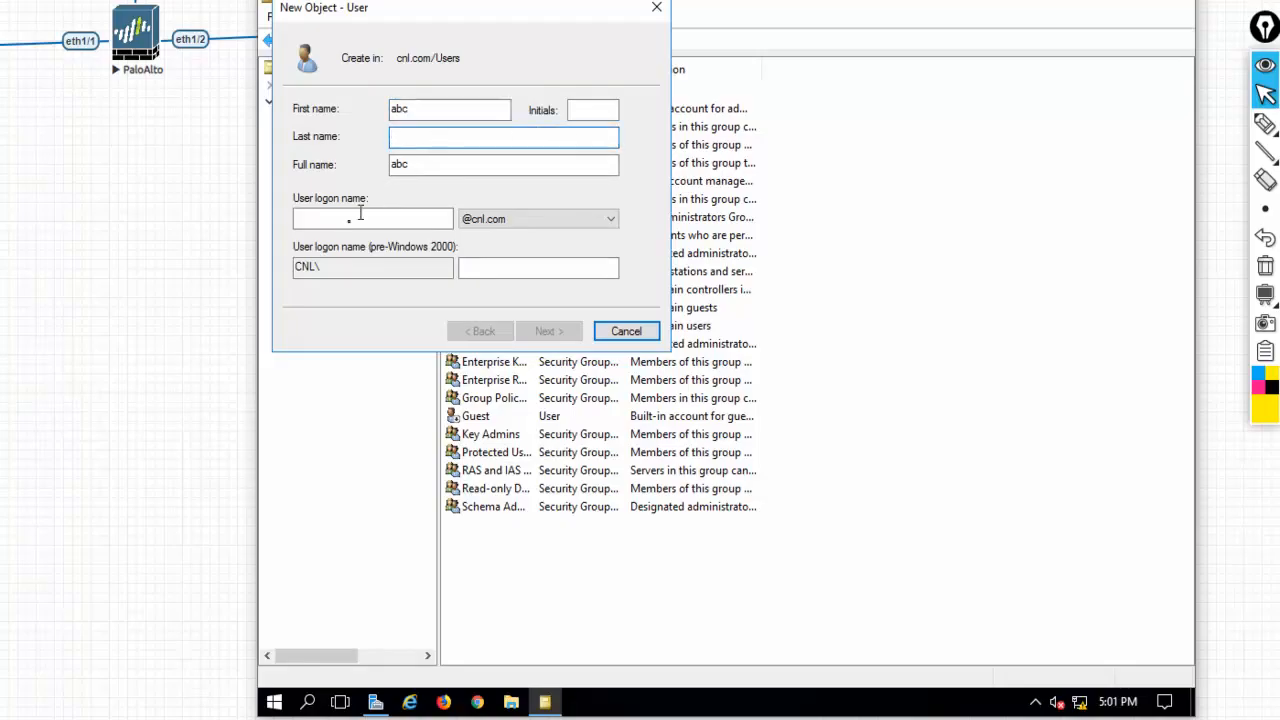
{"action": "left_click", "coordinate": [305, 219]}
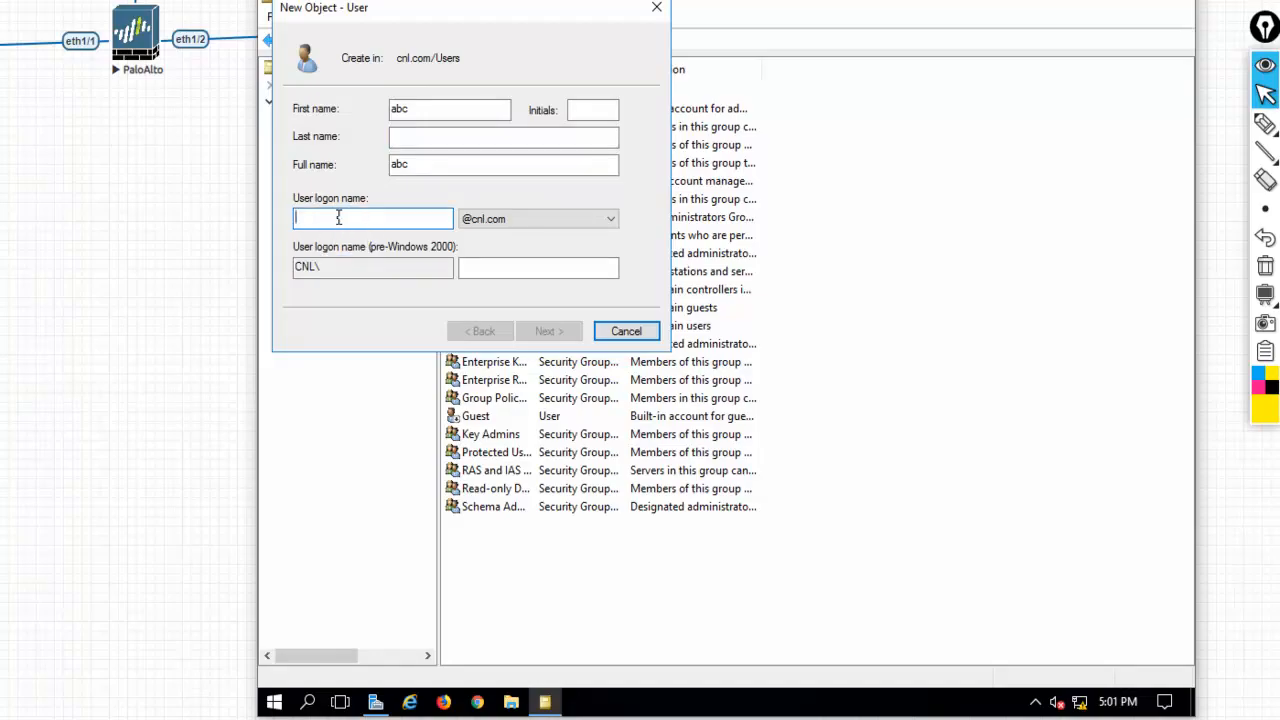
{"action": "type", "text": "abc"}
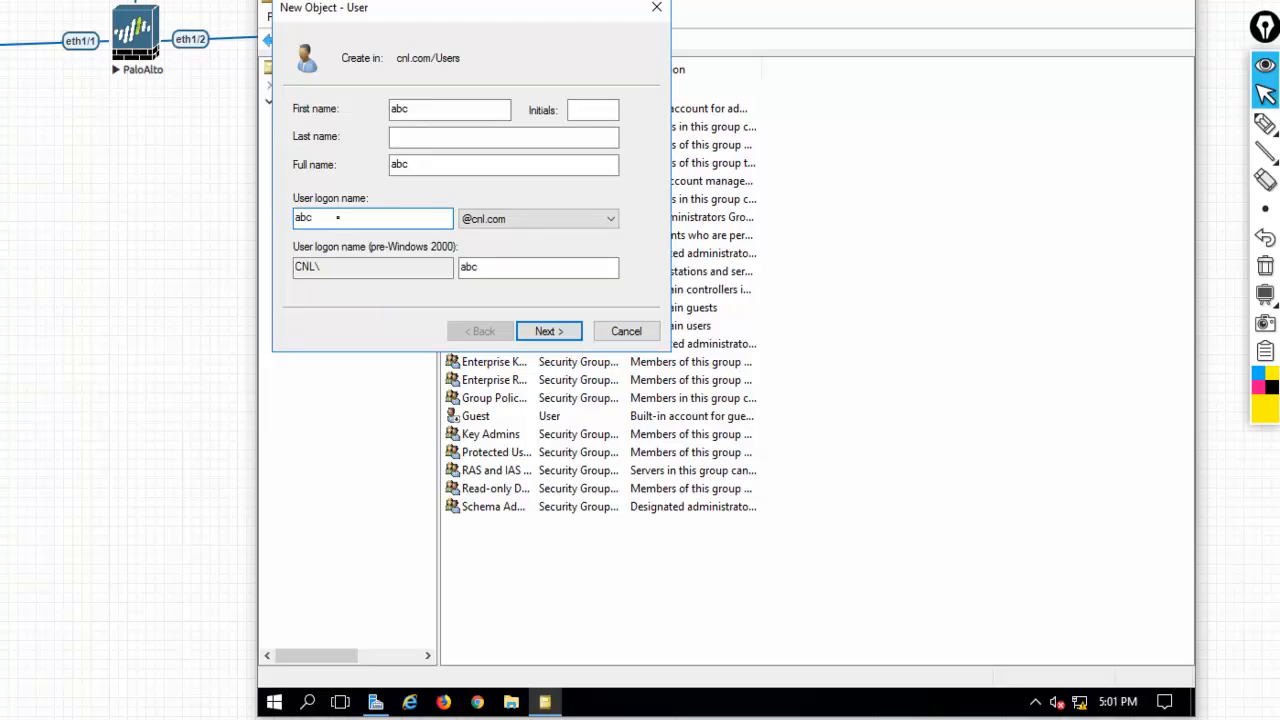
{"action": "left_click", "coordinate": [531, 222]}
{"action": "left_click", "coordinate": [528, 216]}
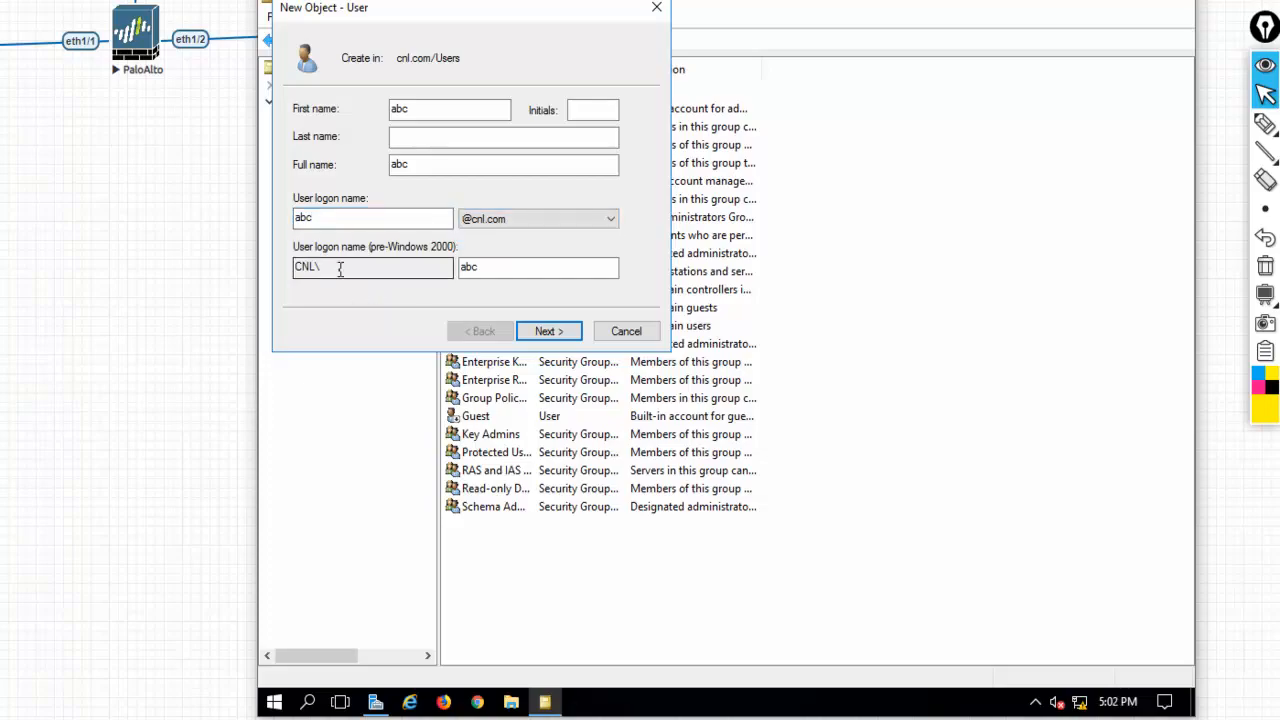
{"action": "left_click_drag", "start_coordinate": [340, 269], "coordinate": [276, 268]}
{"action": "left_click_drag", "start_coordinate": [497, 270], "coordinate": [415, 259]}
{"action": "left_click", "coordinate": [490, 268]}
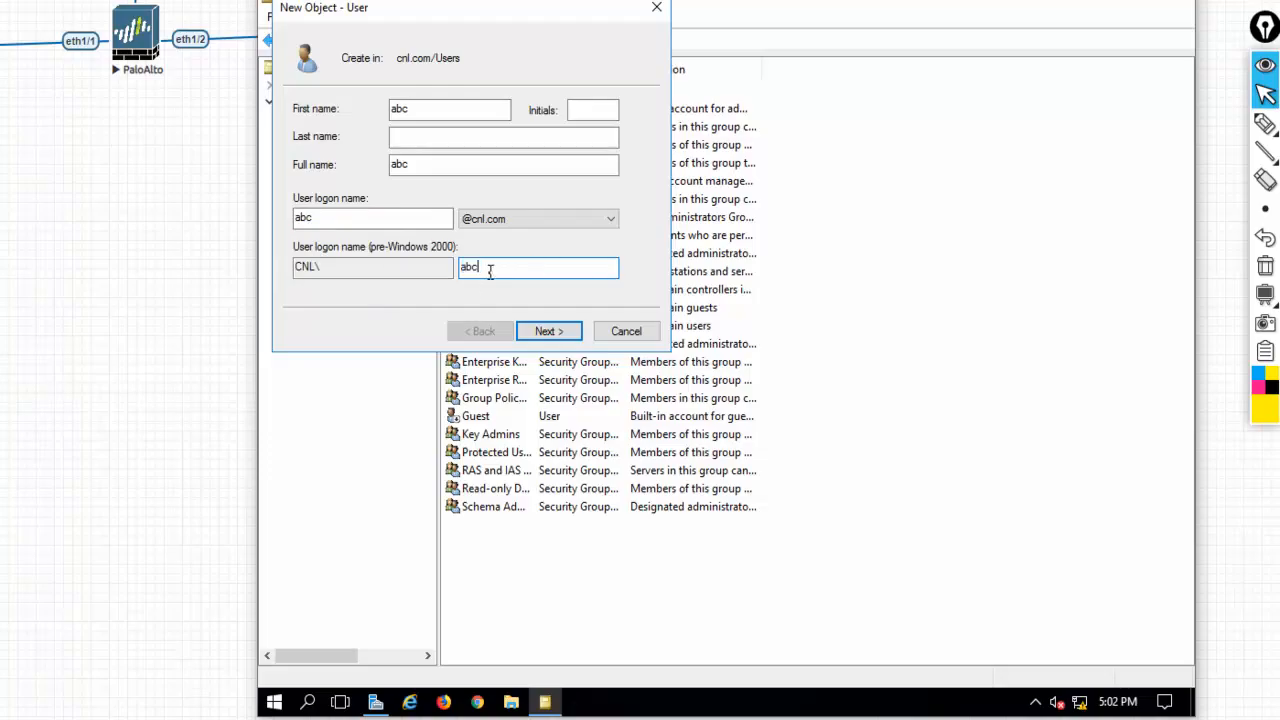
Set abc's password with no forced change and 'Password never expires', then create the account
{"action": "left_click", "coordinate": [571, 331]}
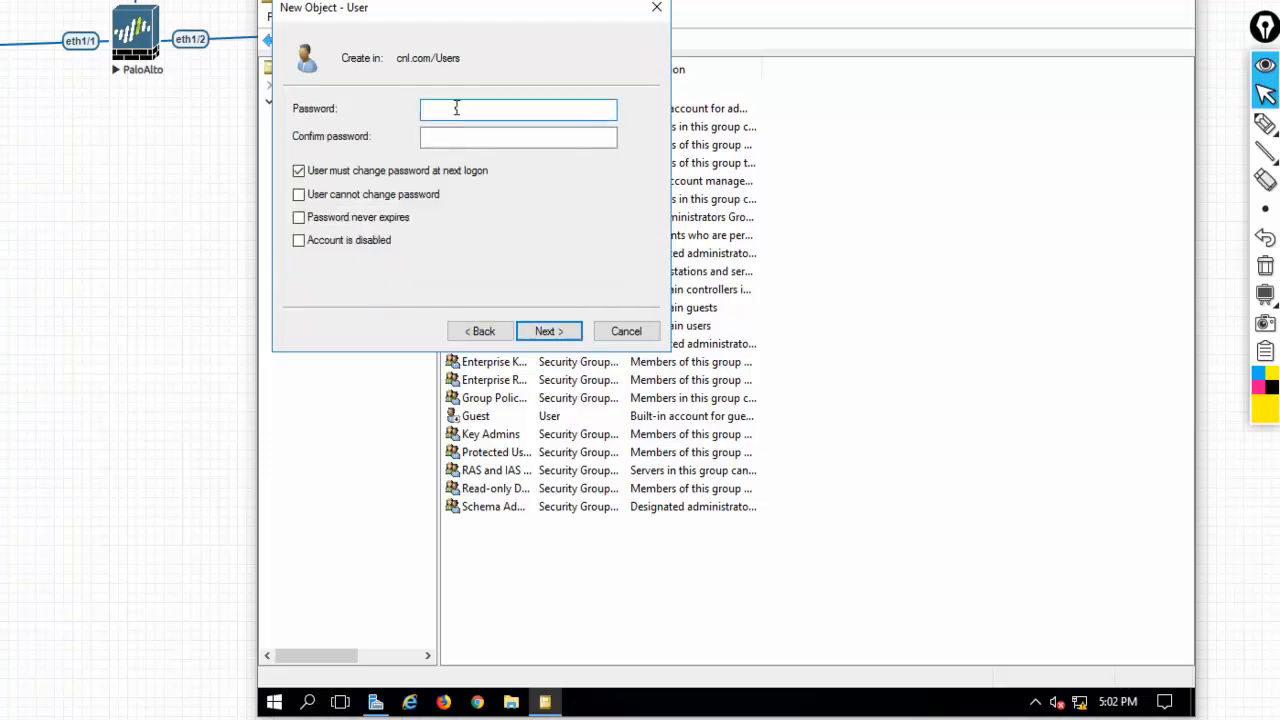
{"action": "type", "text": "Pa"}
{"action": "key", "text": "Tab"}
{"action": "type", "text": "Pass"}
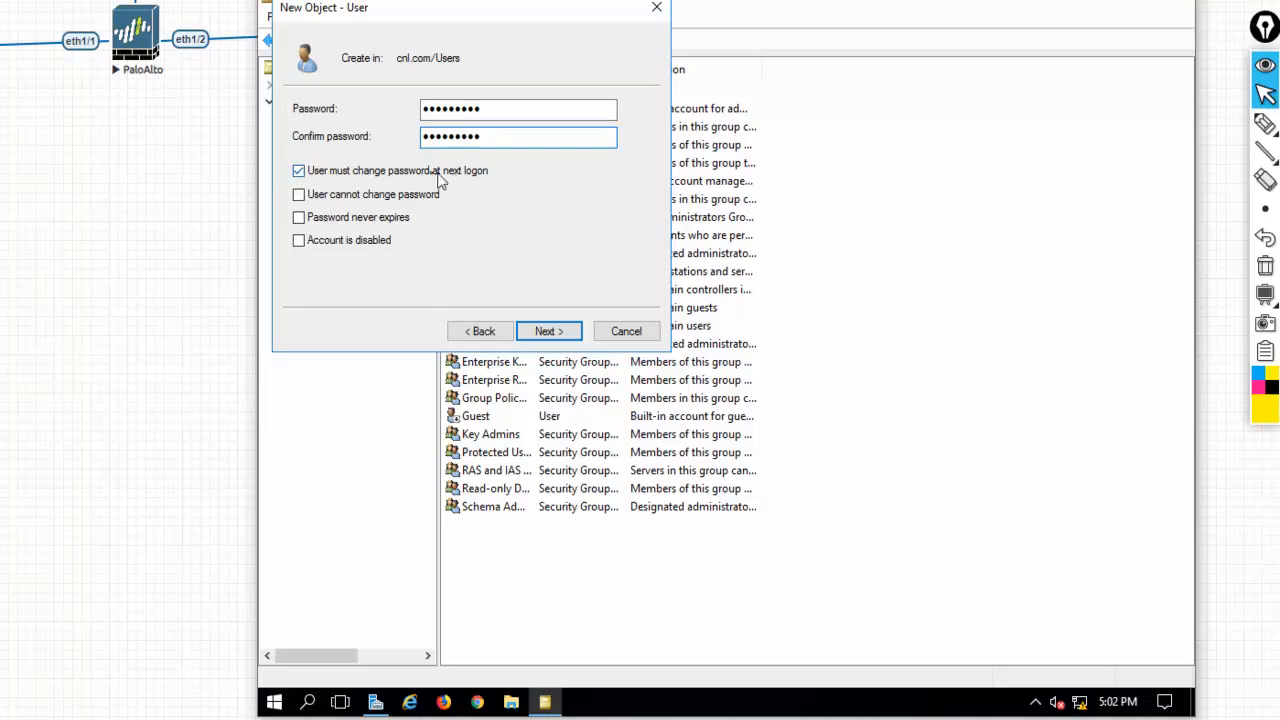
{"action": "left_click", "coordinate": [299, 172]}
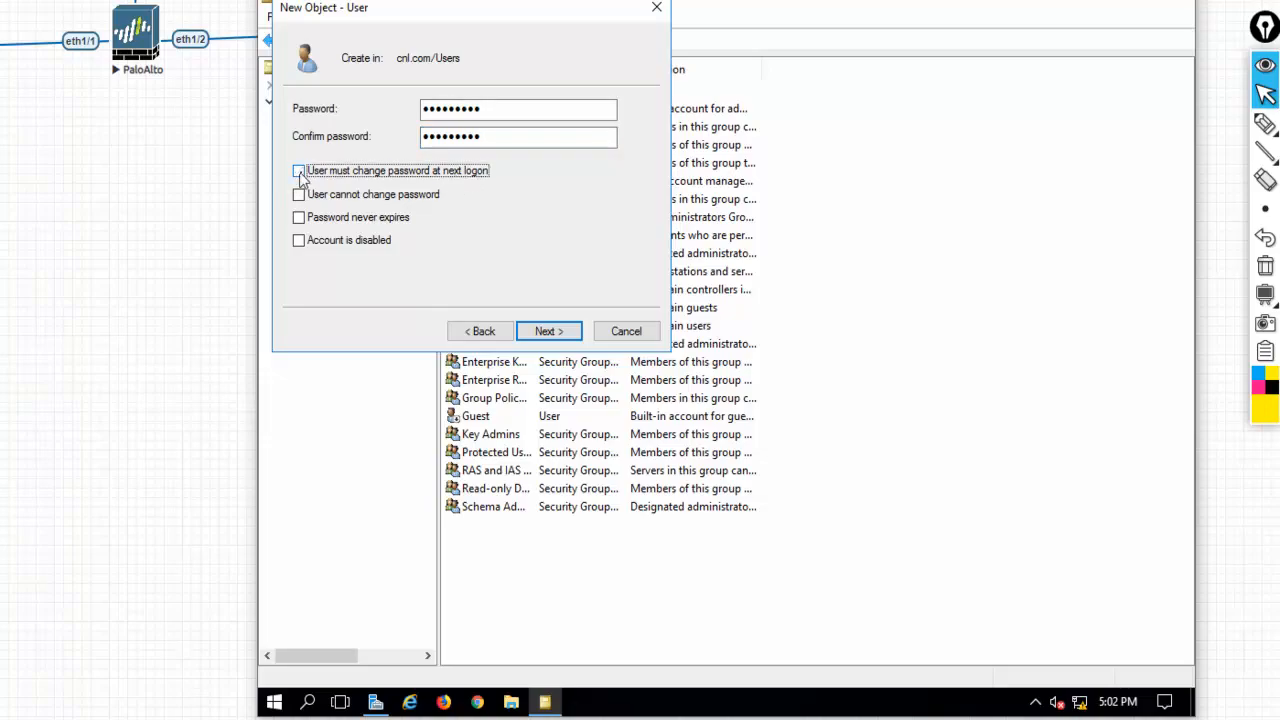
{"action": "left_click", "coordinate": [300, 219]}
{"action": "left_click", "coordinate": [544, 334]}
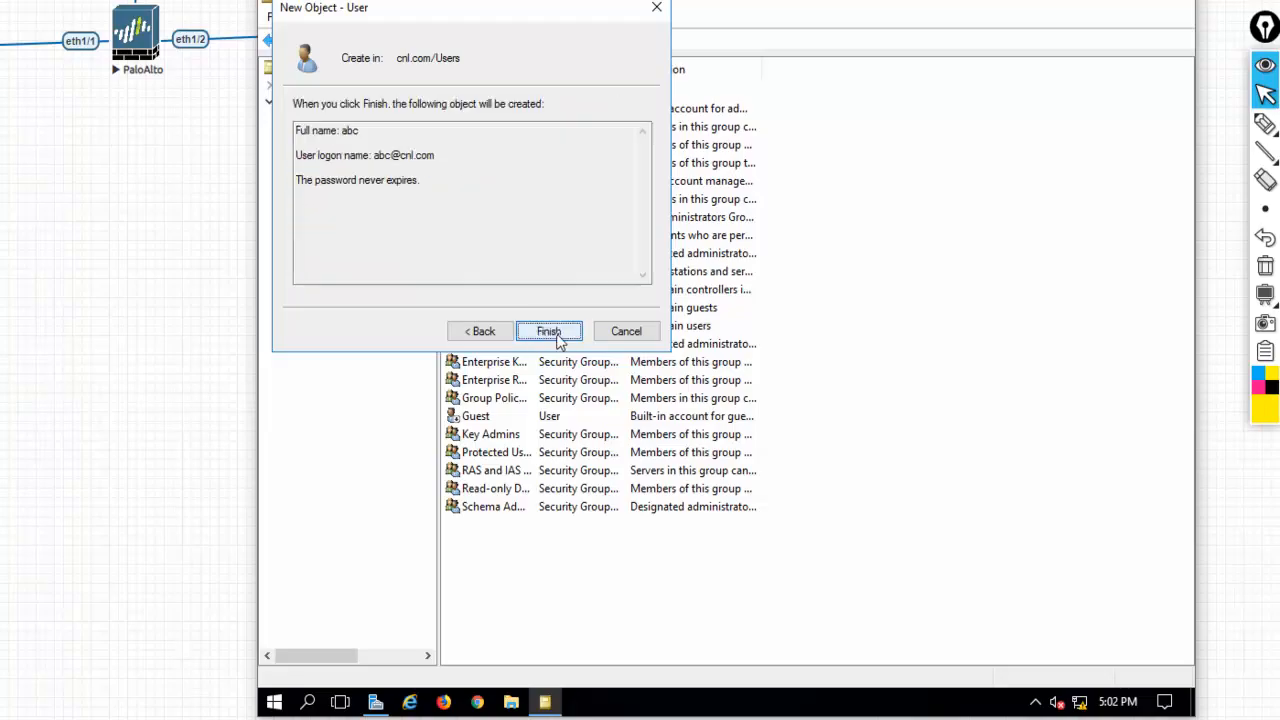
{"action": "left_click", "coordinate": [548, 331]}
{"action": "left_click", "coordinate": [476, 92]}
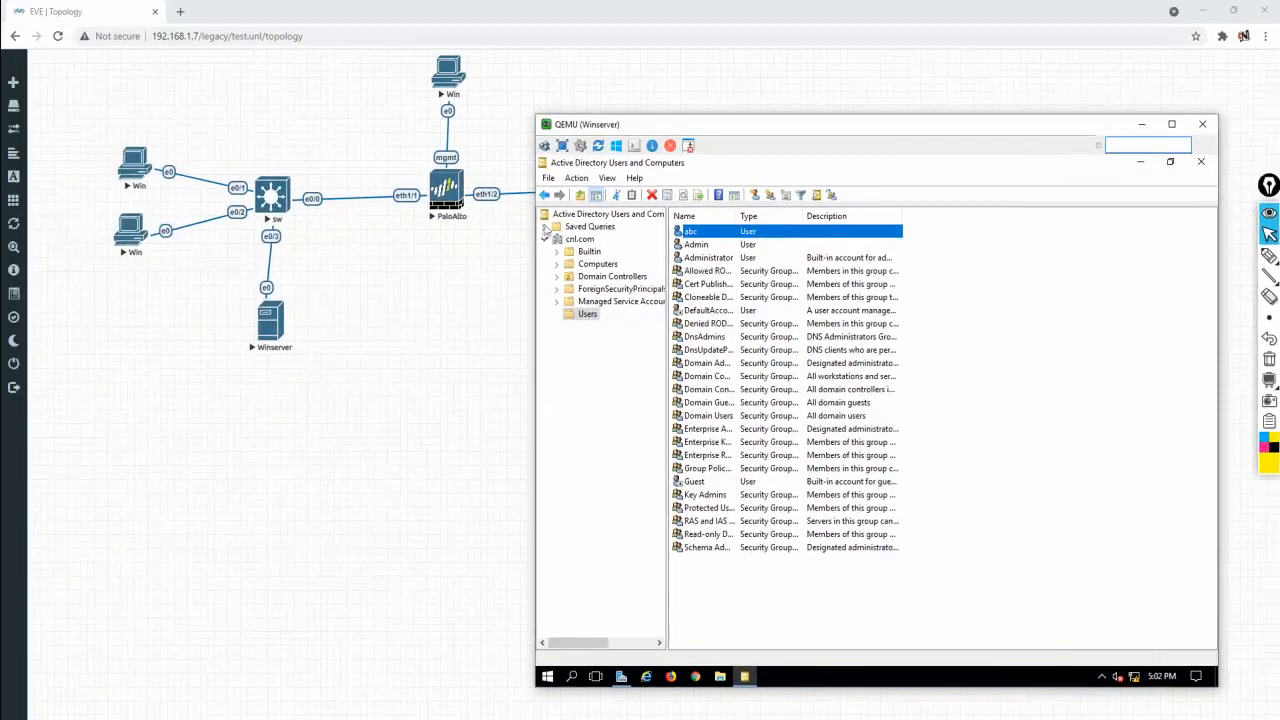
Open the top-left Win client's console and send Ctrl+Alt+Del
{"action": "left_click", "coordinate": [491, 353]}
{"action": "left_click", "coordinate": [135, 176]}
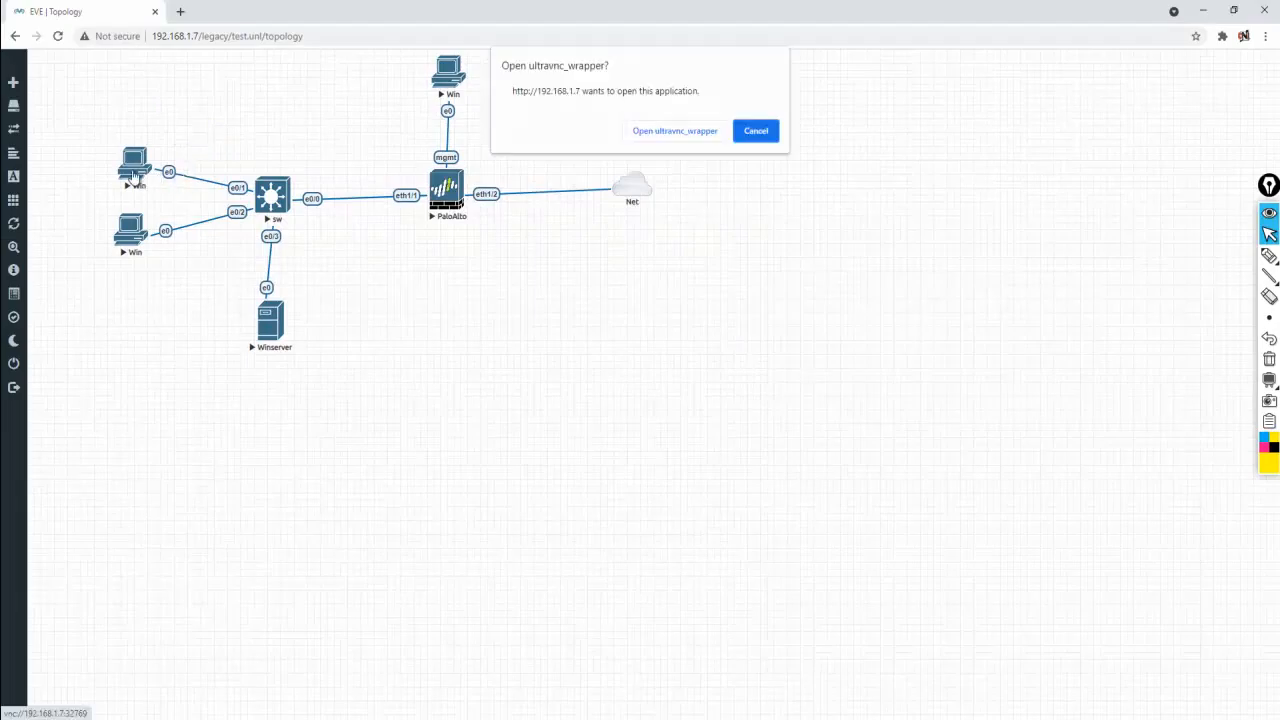
{"action": "left_click", "coordinate": [672, 132]}
{"action": "left_click_drag", "start_coordinate": [641, 133], "coordinate": [889, 222]}
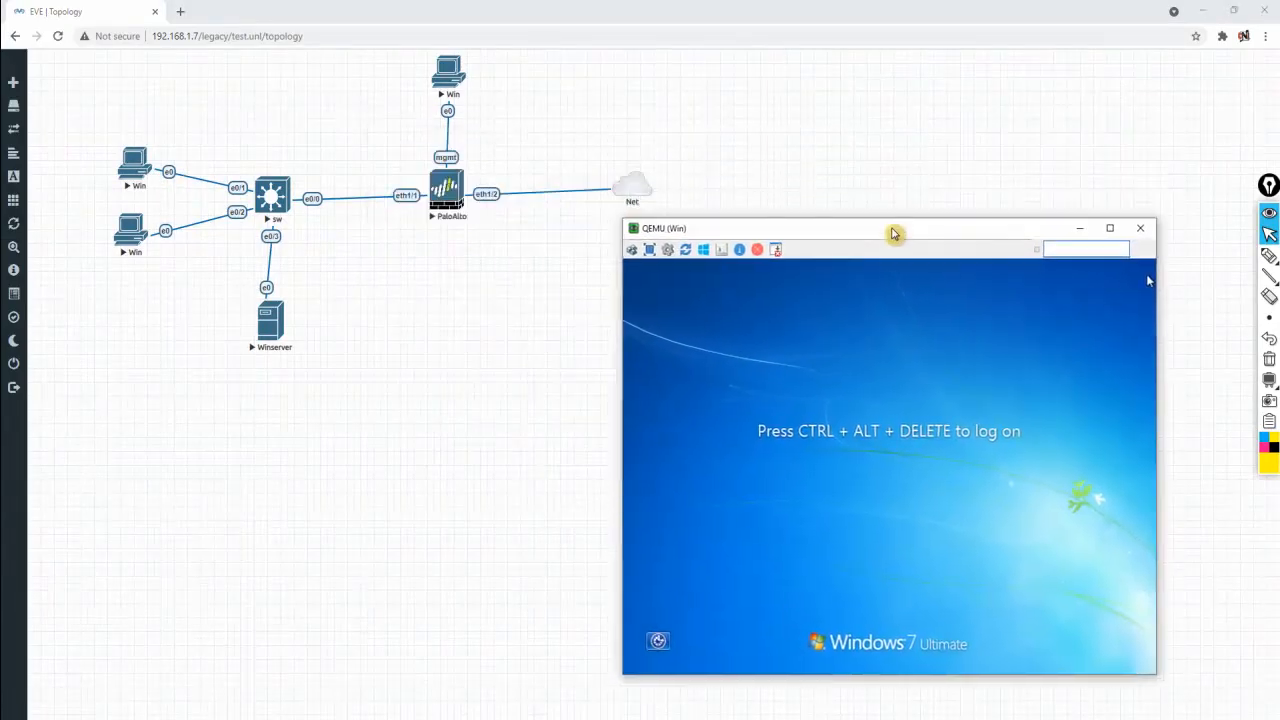
{"action": "left_click", "coordinate": [629, 250]}
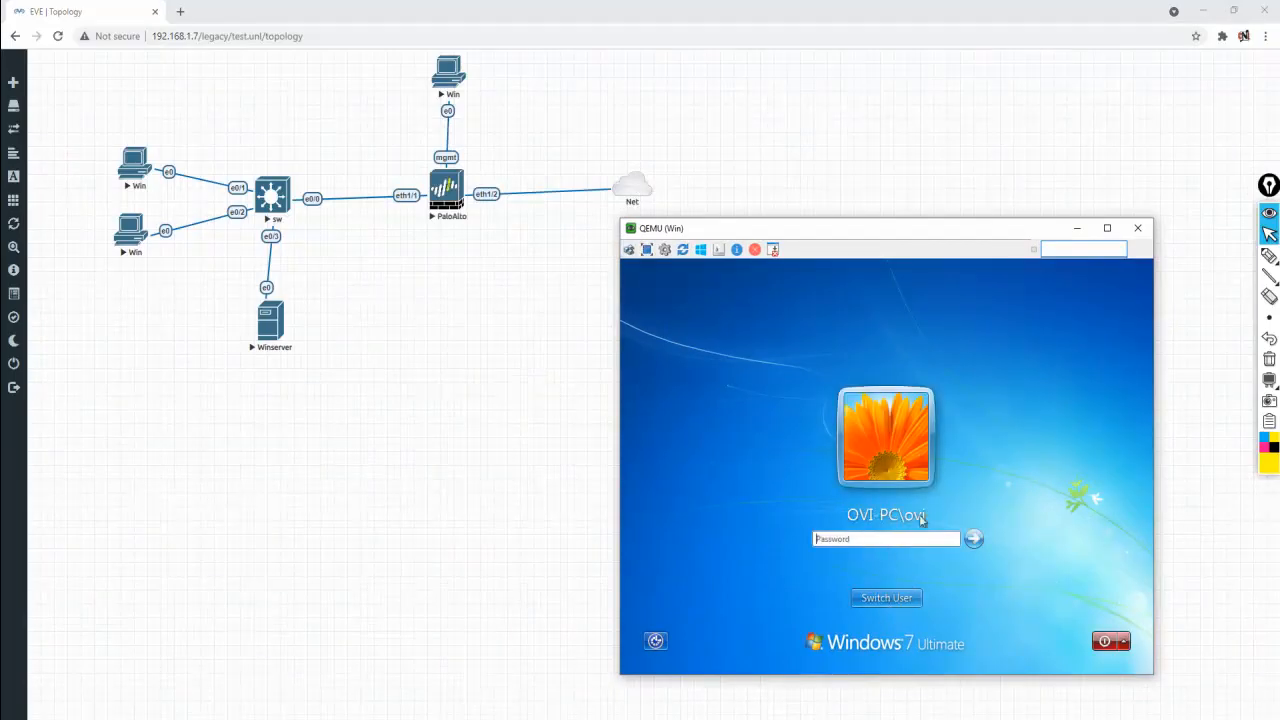
Switch to Other User and attempt a domain logon as abc with its password
{"action": "left_click", "coordinate": [890, 599]}
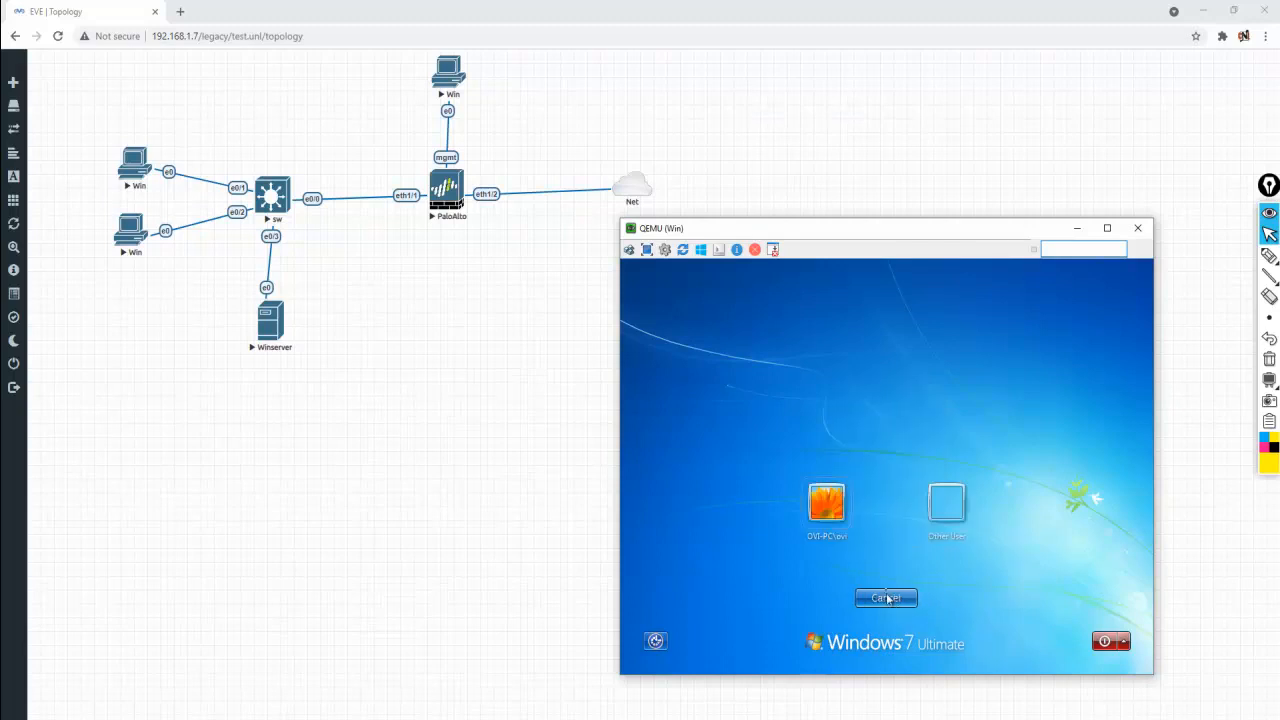
{"action": "left_click", "coordinate": [950, 506]}
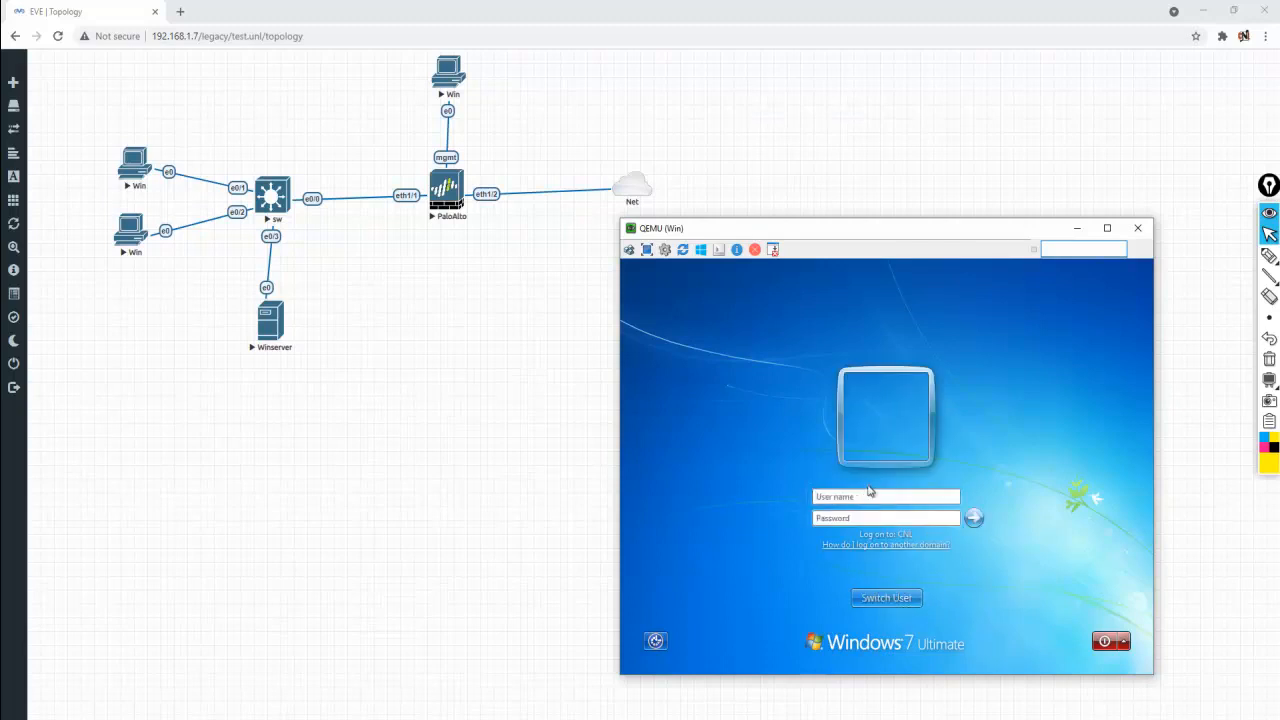
{"action": "type", "text": "a"}
{"action": "type", "text": "@cnl.com"}
{"action": "key", "text": "BackSpace"}
{"action": "key", "text": "BackSpace"}
{"action": "key", "text": "BackSpace"}
{"action": "key", "text": "BackSpace"}
{"action": "key", "text": "BackSpace"}
{"action": "key", "text": "BackSpace"}
{"action": "key", "text": "BackSpace"}
{"action": "key", "text": "BackSpace"}
{"action": "type", "text": "ab"}
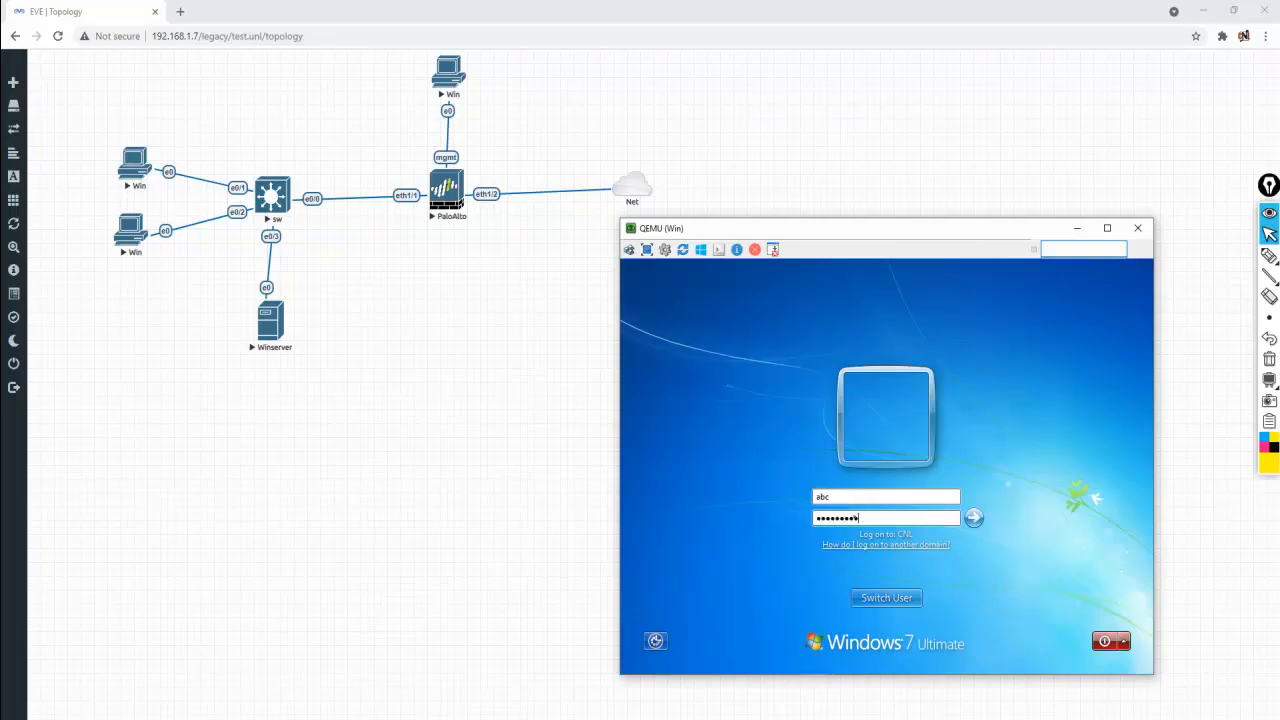
{"action": "key", "text": "Return"}
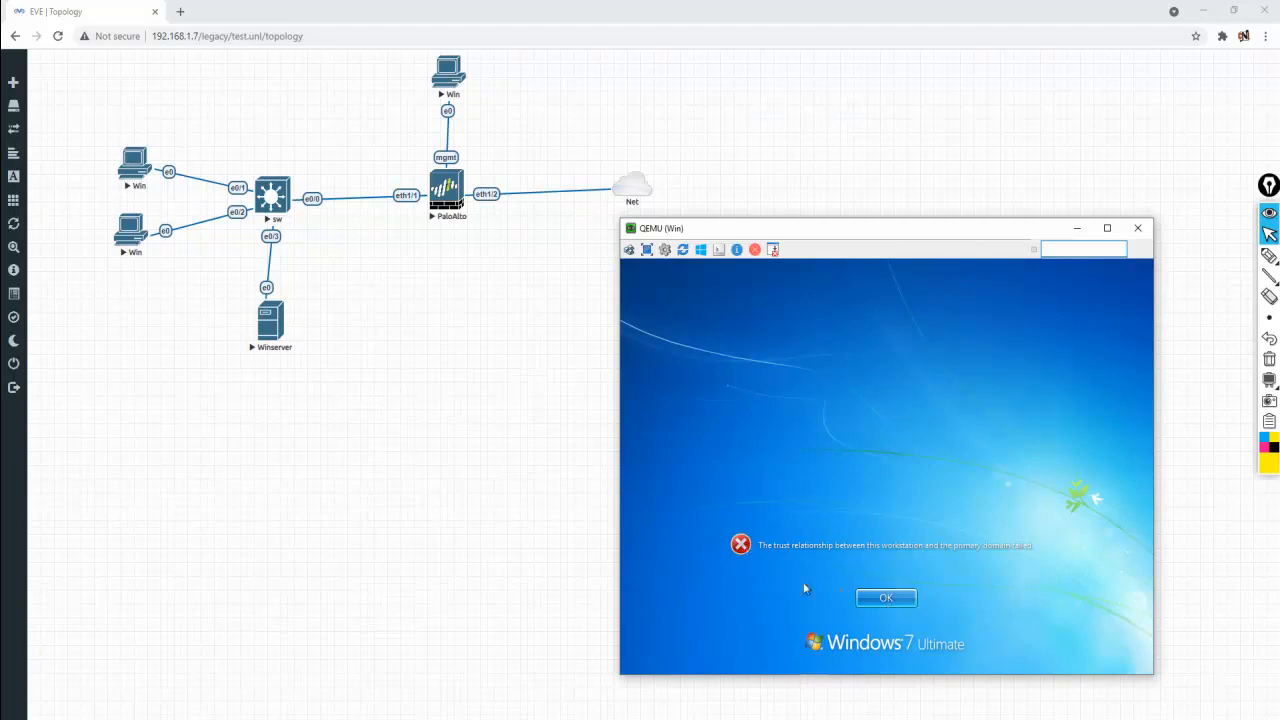
Dismiss the trust-relationship error and retry the abc domain logon
{"action": "left_click", "coordinate": [886, 597]}
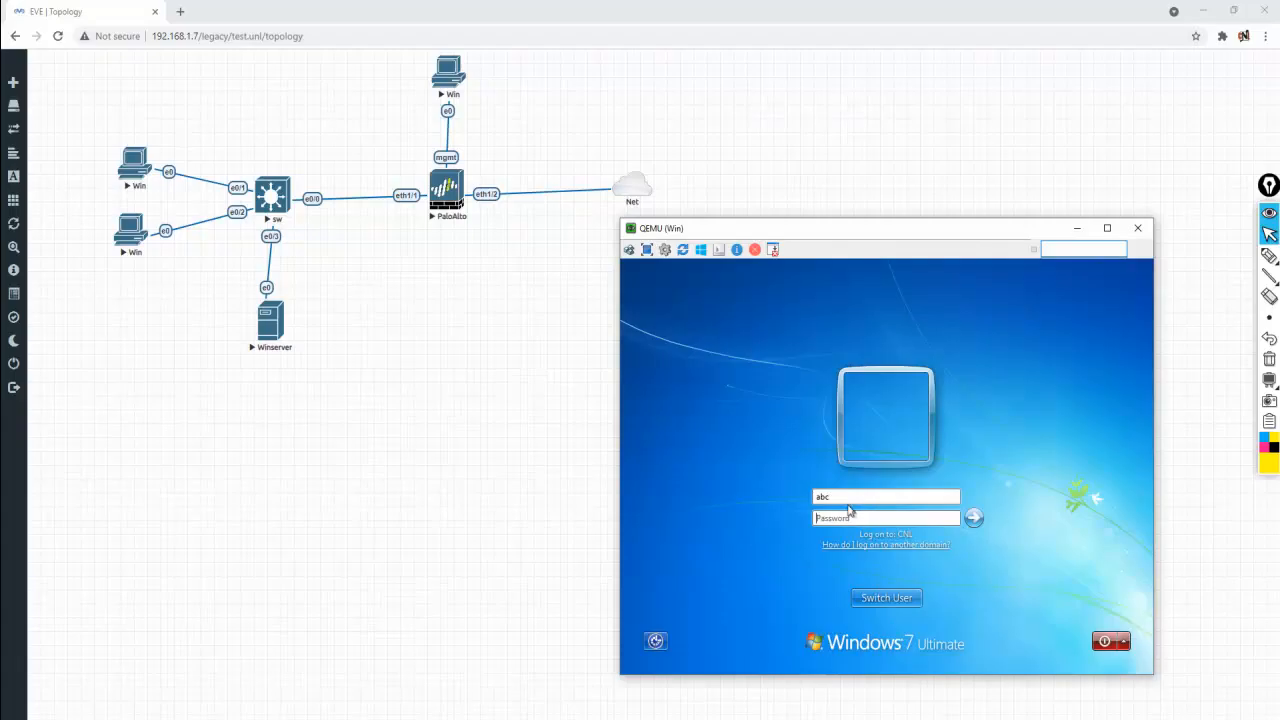
{"action": "left_click", "coordinate": [857, 519]}
{"action": "key", "text": "Return"}
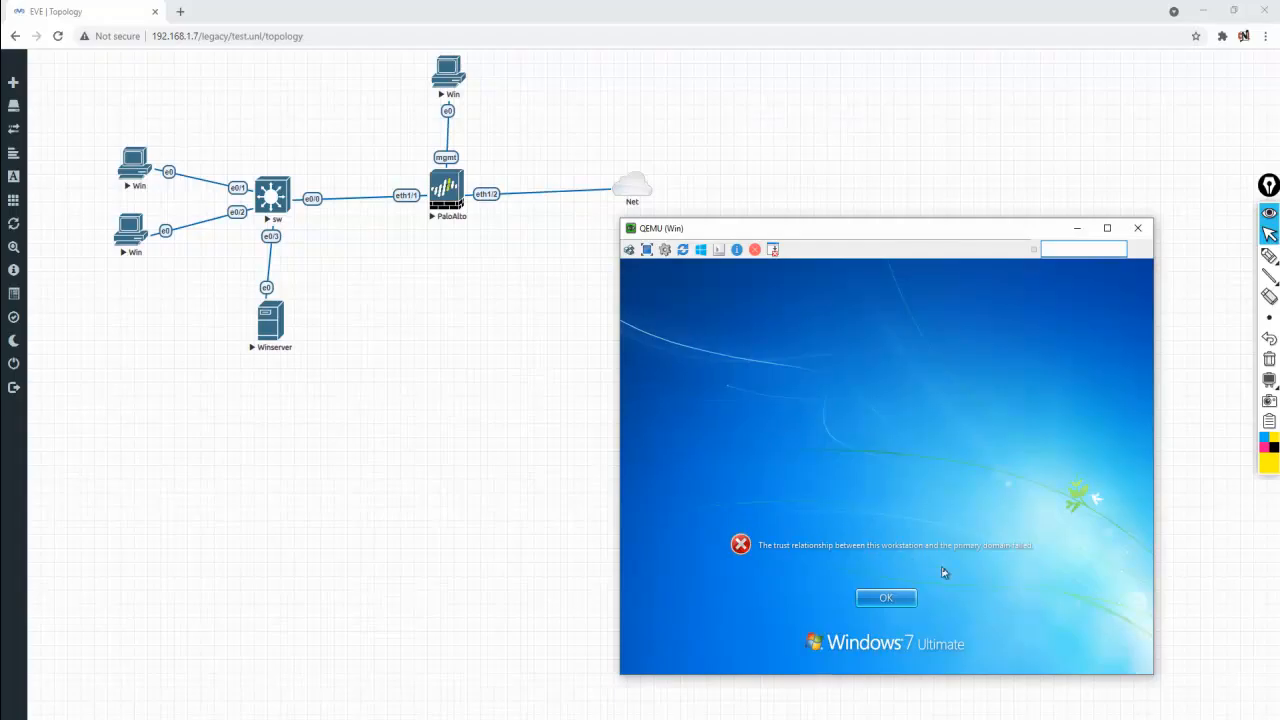
Dismiss the error again and log on with the local PC account instead
{"action": "left_click", "coordinate": [887, 600]}
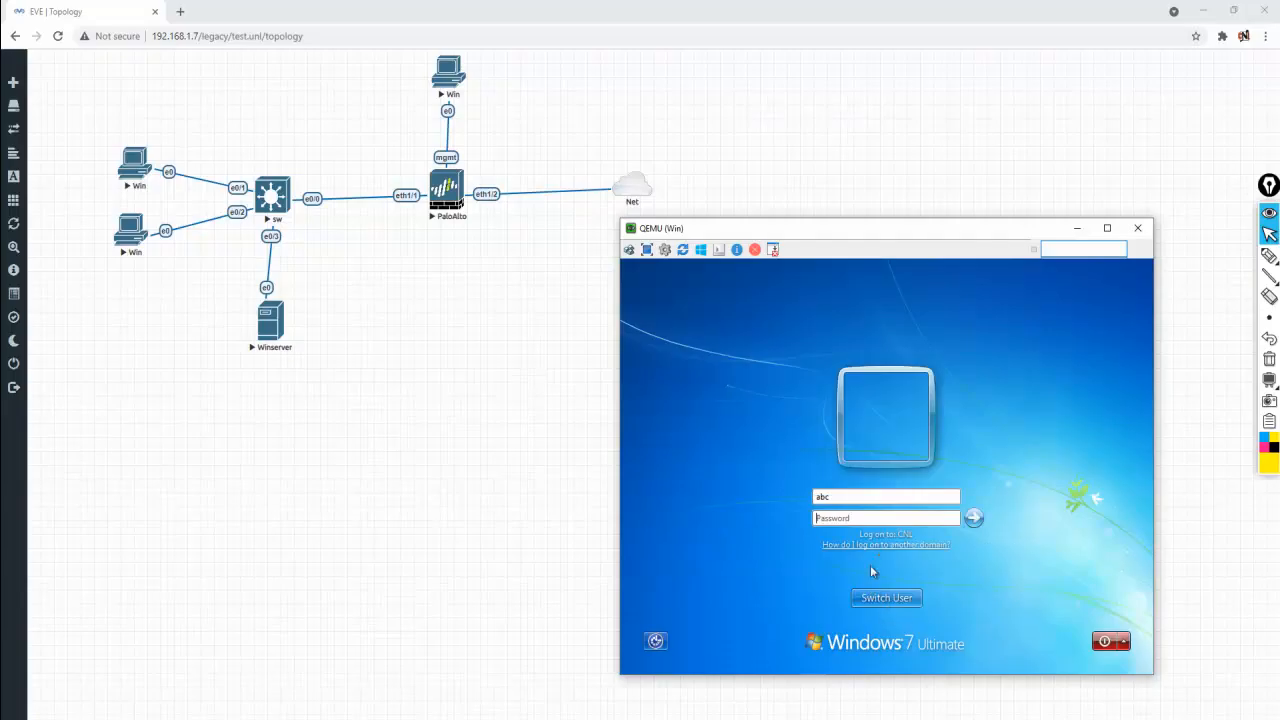
{"action": "left_click", "coordinate": [893, 597]}
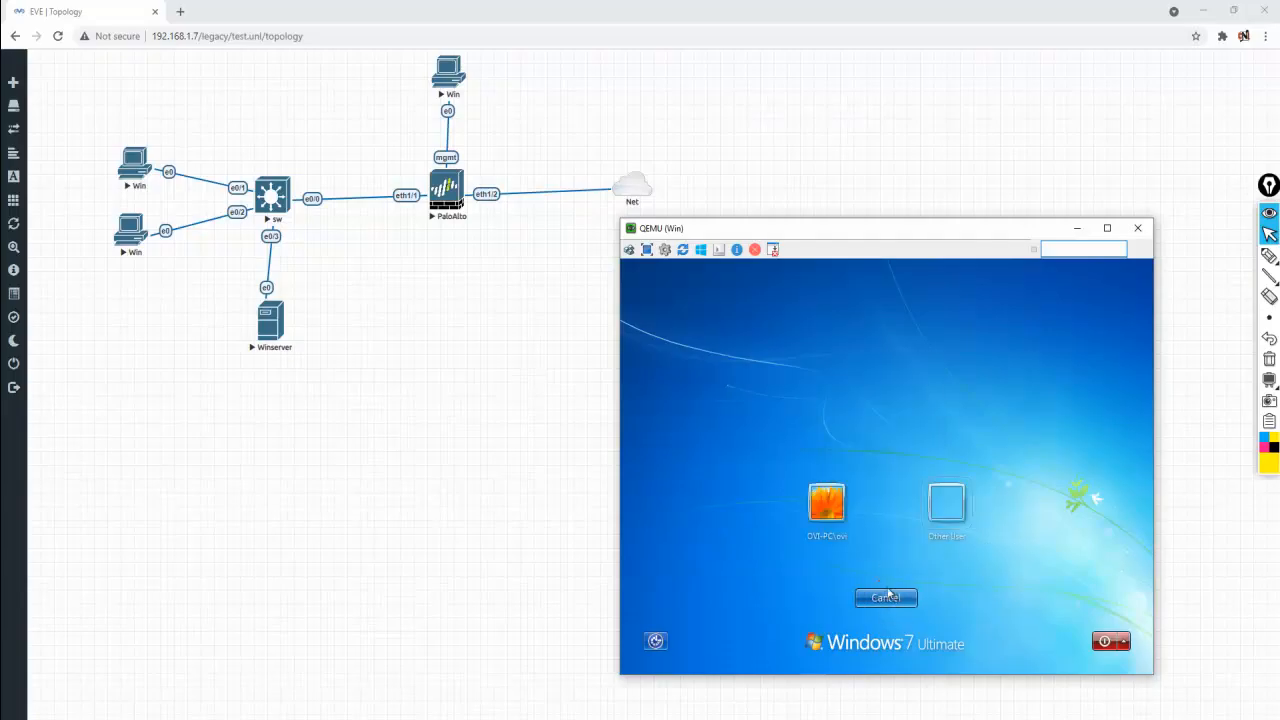
{"action": "left_click", "coordinate": [833, 512]}
{"action": "left_click", "coordinate": [863, 537]}
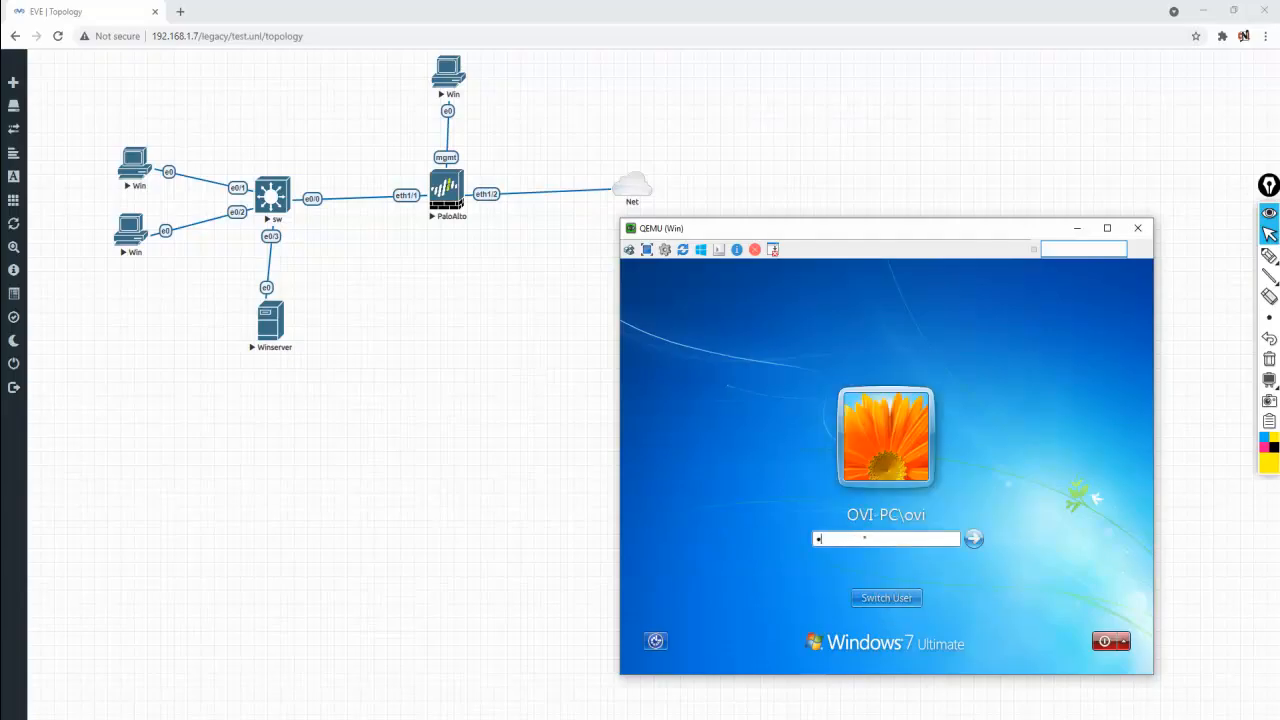
{"action": "key", "text": "Return"}
Open the lower-left Win client's console and send Ctrl+Alt+Del
{"action": "left_click", "coordinate": [514, 481]}
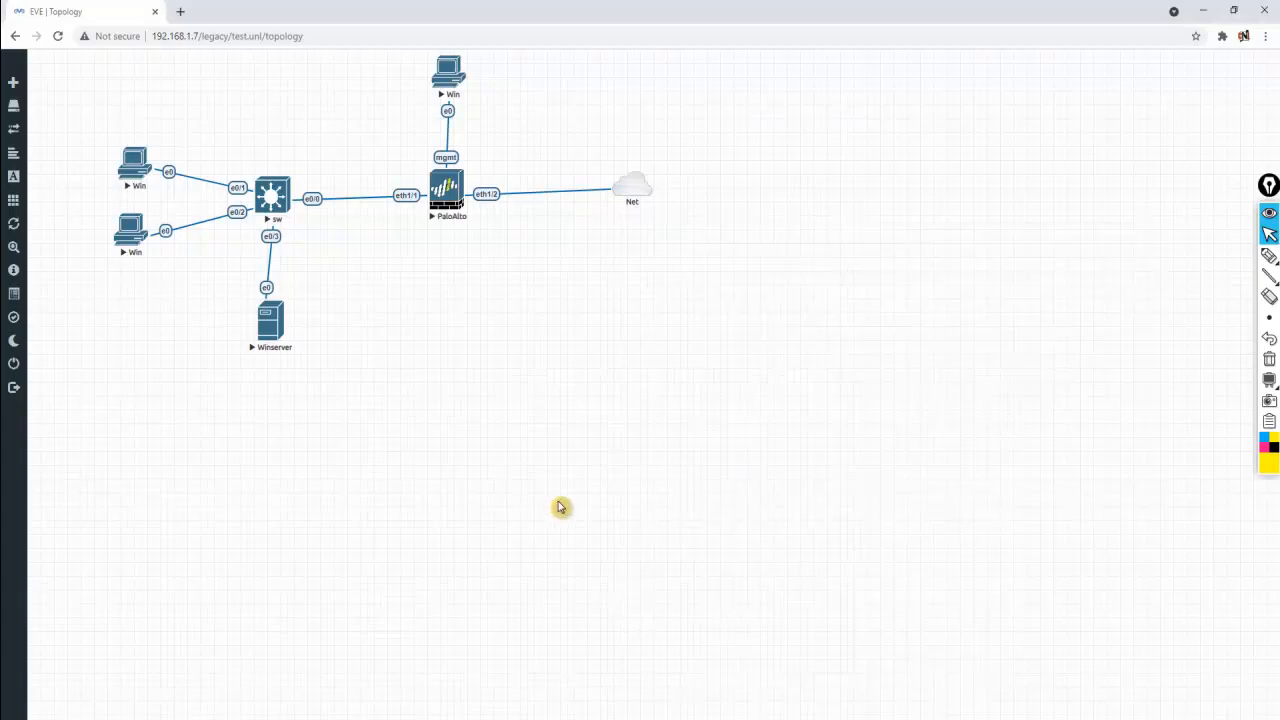
{"action": "left_click", "coordinate": [637, 719]}
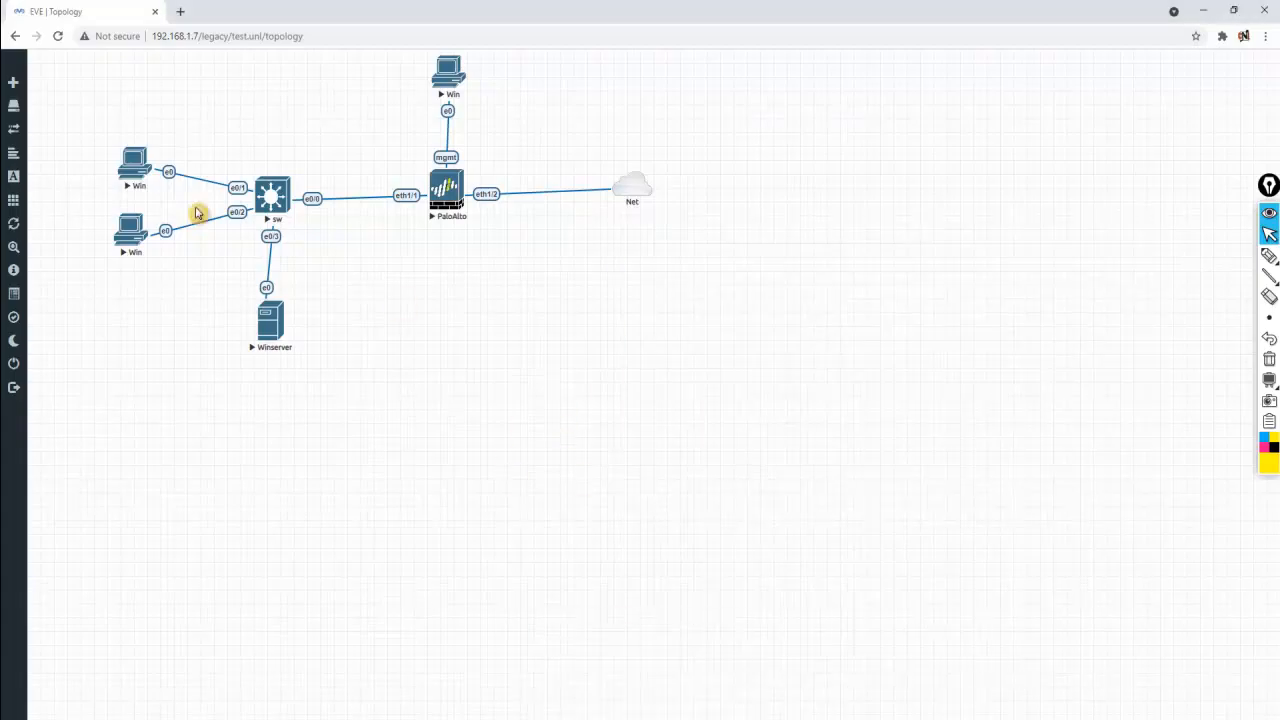
{"action": "left_click", "coordinate": [135, 251]}
{"action": "left_click", "coordinate": [711, 132]}
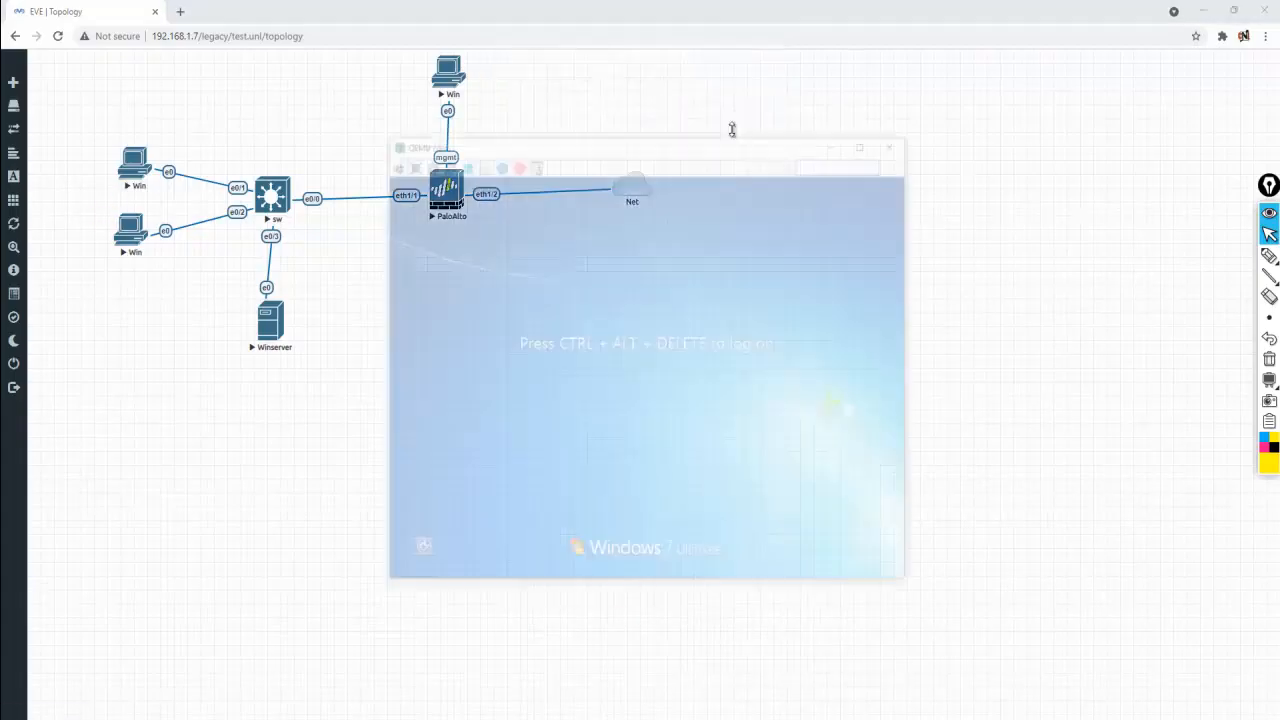
{"action": "left_click_drag", "start_coordinate": [700, 163], "coordinate": [965, 233]}
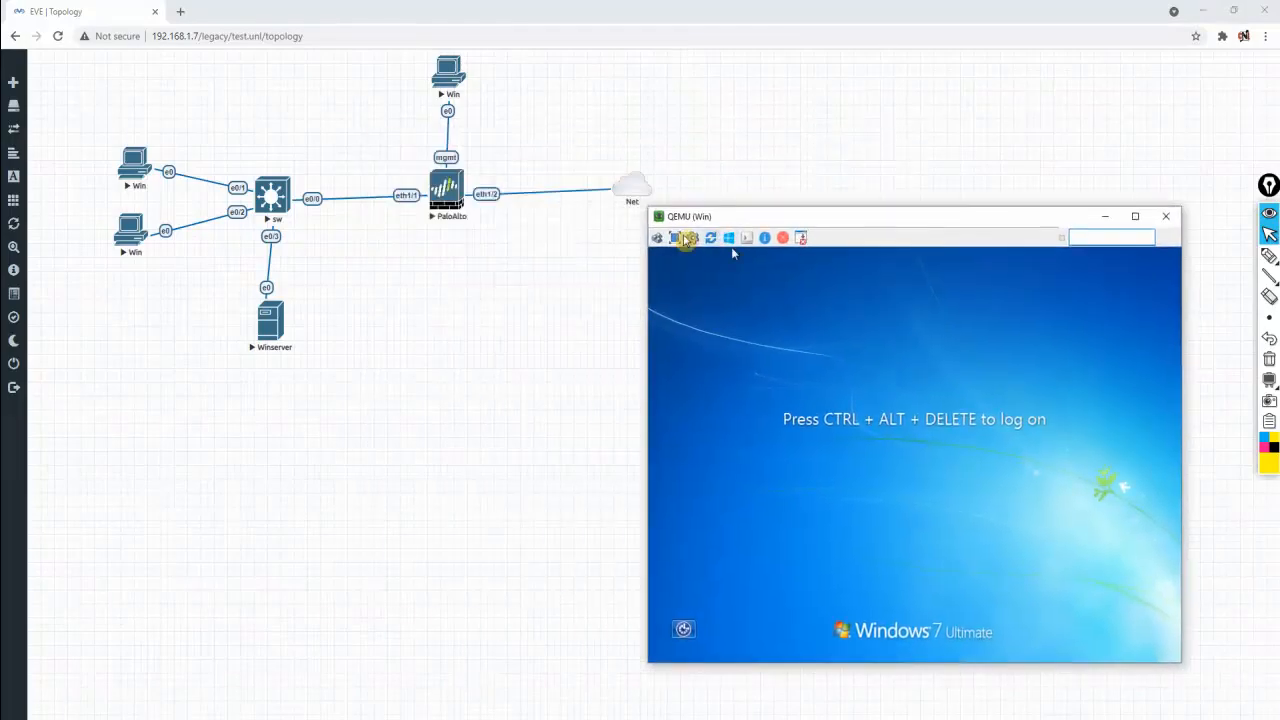
{"action": "left_click", "coordinate": [657, 237]}
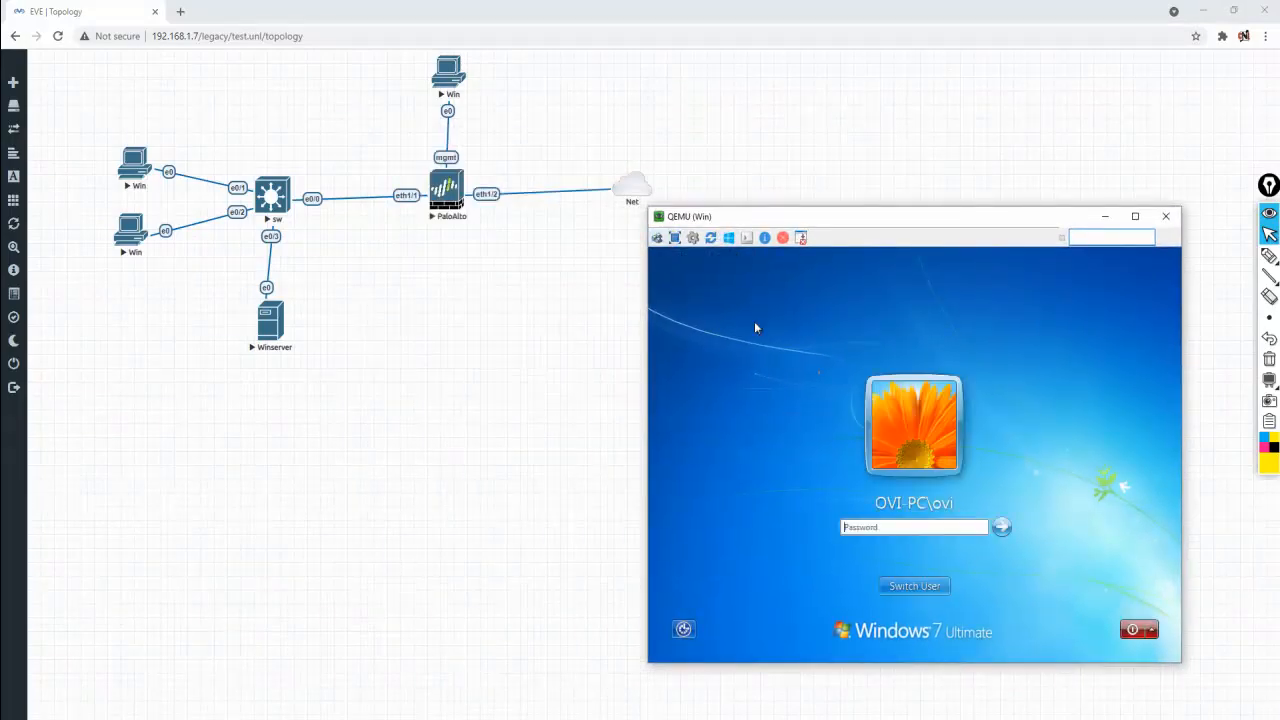
Log on to the CNL domain as abc via Other User, retrying after the wrong-password message
{"action": "left_click", "coordinate": [919, 600]}
{"action": "left_click", "coordinate": [968, 500]}
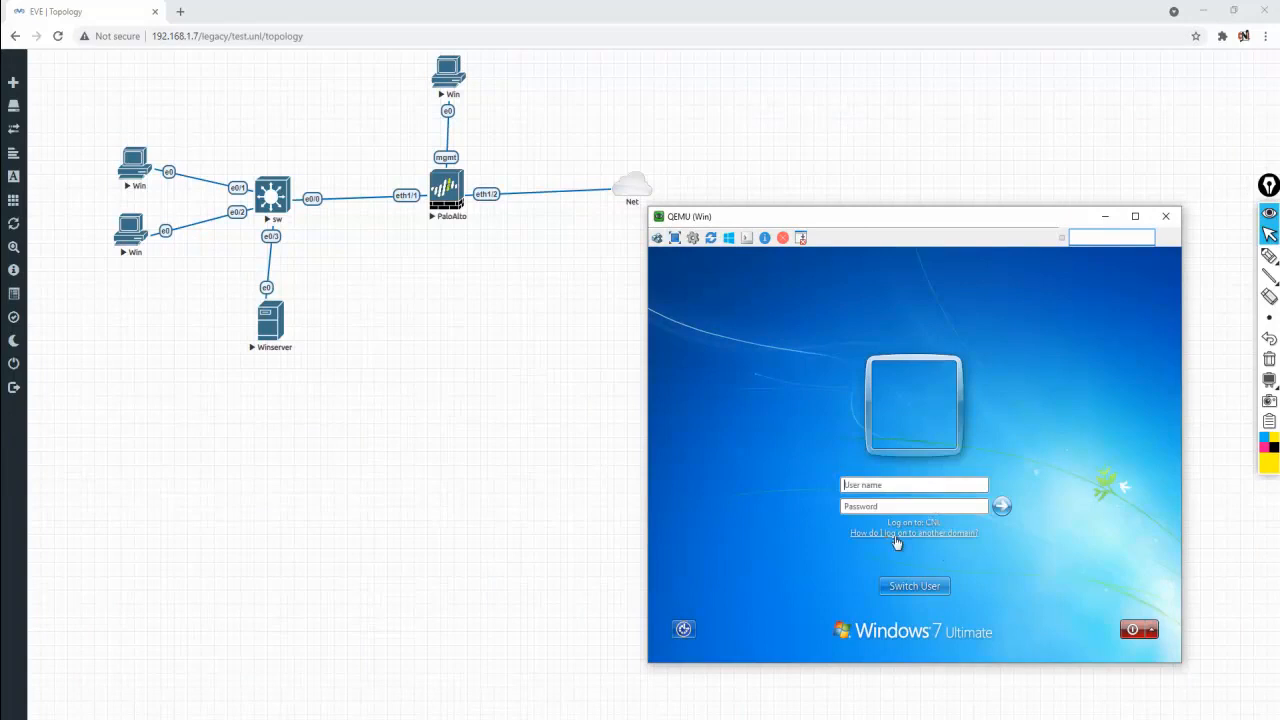
{"action": "left_click", "coordinate": [868, 483]}
{"action": "type", "text": "abc"}
{"action": "key", "text": "Return"}
{"action": "key", "text": "Return"}
{"action": "type", "text": "abc"}
{"action": "key", "text": "Return"}
{"action": "key", "text": "Return"}
{"action": "key", "text": "Caps_Lock"}
{"action": "type", "text": "a"}
{"action": "key", "text": "Return"}
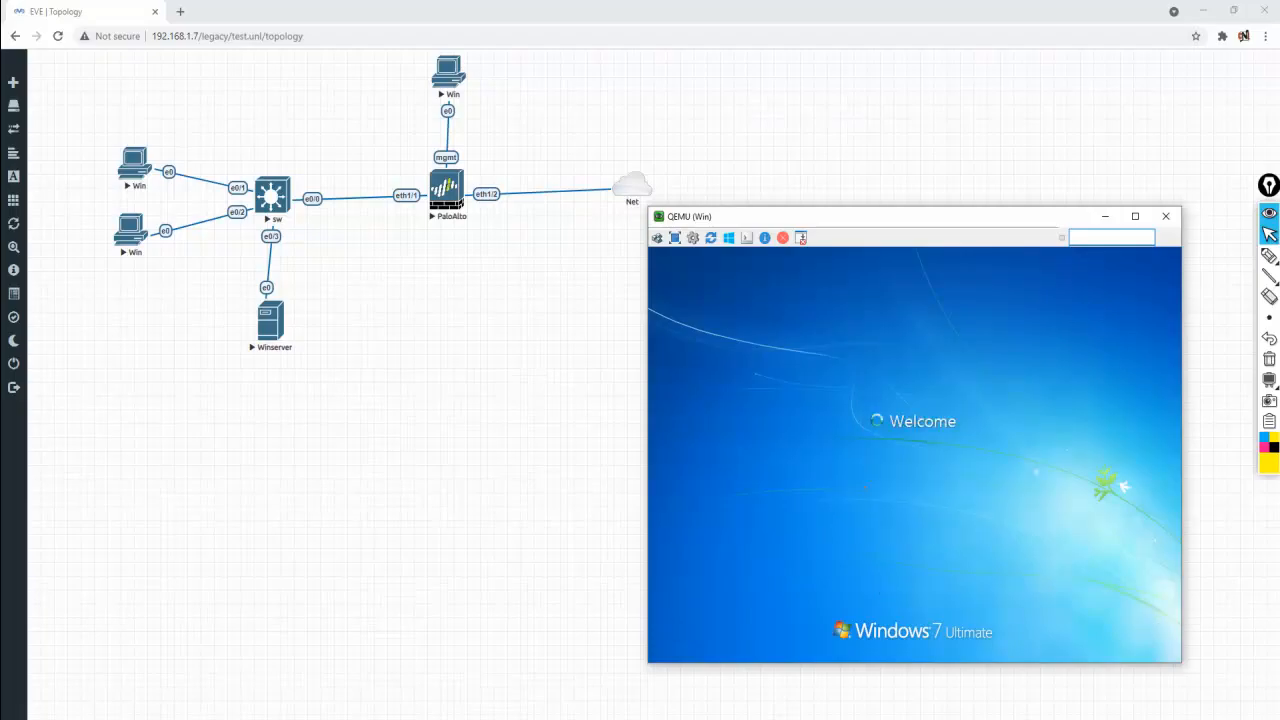
Bring the other Win console window back to the front
{"action": "mouse_move", "coordinate": [852, 216]}
{"action": "left_mouse_down"}
{"action": "mouse_move", "coordinate": [890, 211]}
{"action": "mouse_move", "coordinate": [863, 210]}
{"action": "left_mouse_up"}
{"action": "left_click", "coordinate": [665, 712]}
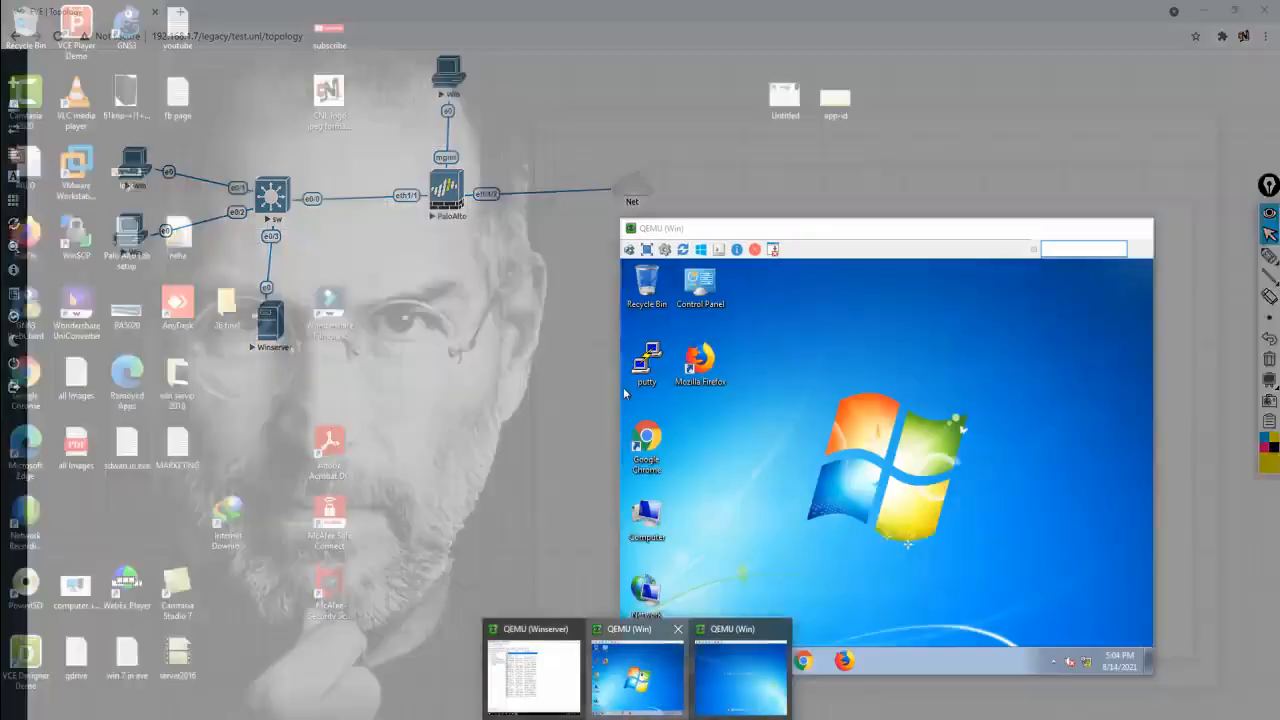
{"action": "left_click", "coordinate": [637, 670]}
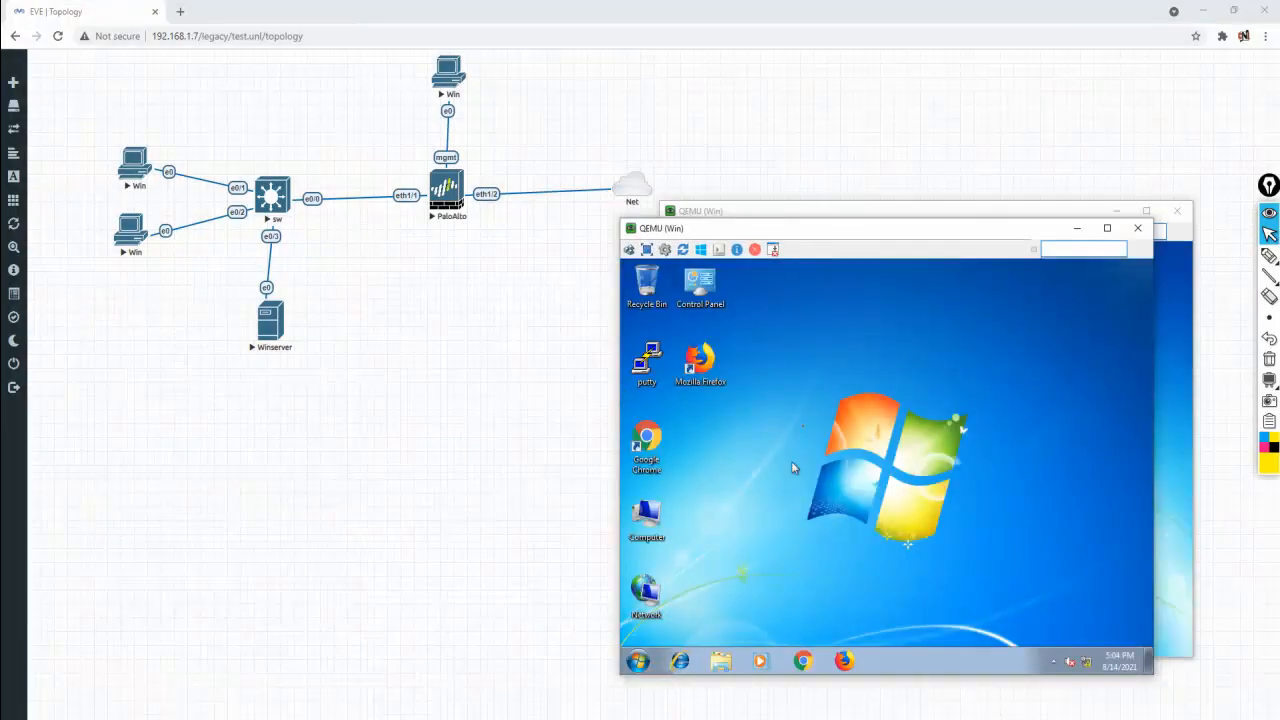
Confirm in System Properties that the first client is a cnl.com domain member
{"action": "left_click_drag", "start_coordinate": [842, 228], "coordinate": [367, 207]}
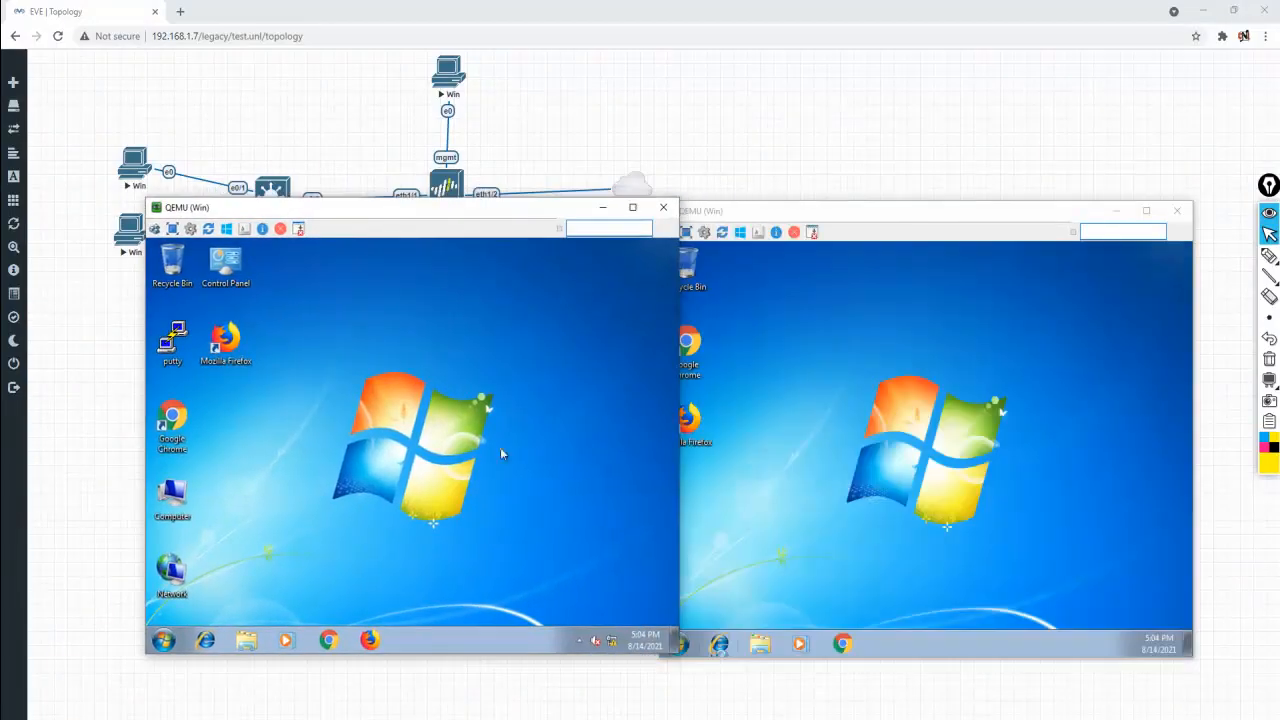
{"action": "right_click", "coordinate": [193, 513]}
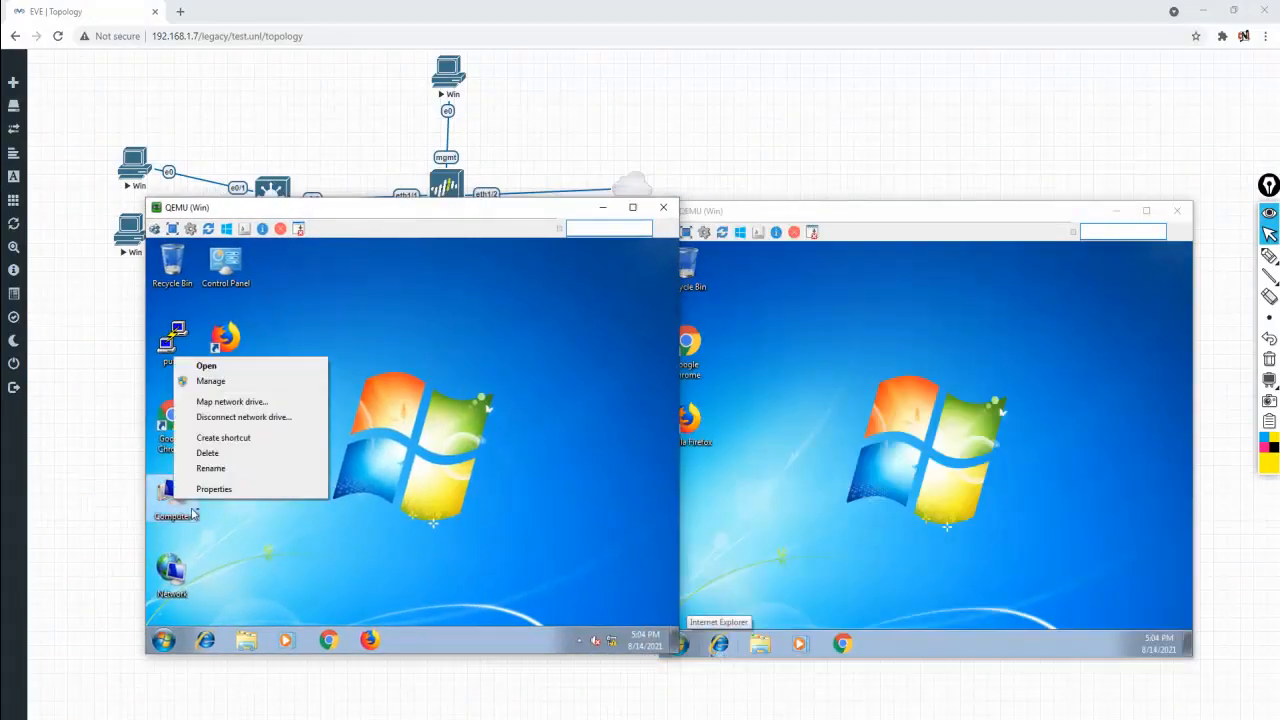
{"action": "left_click", "coordinate": [234, 490]}
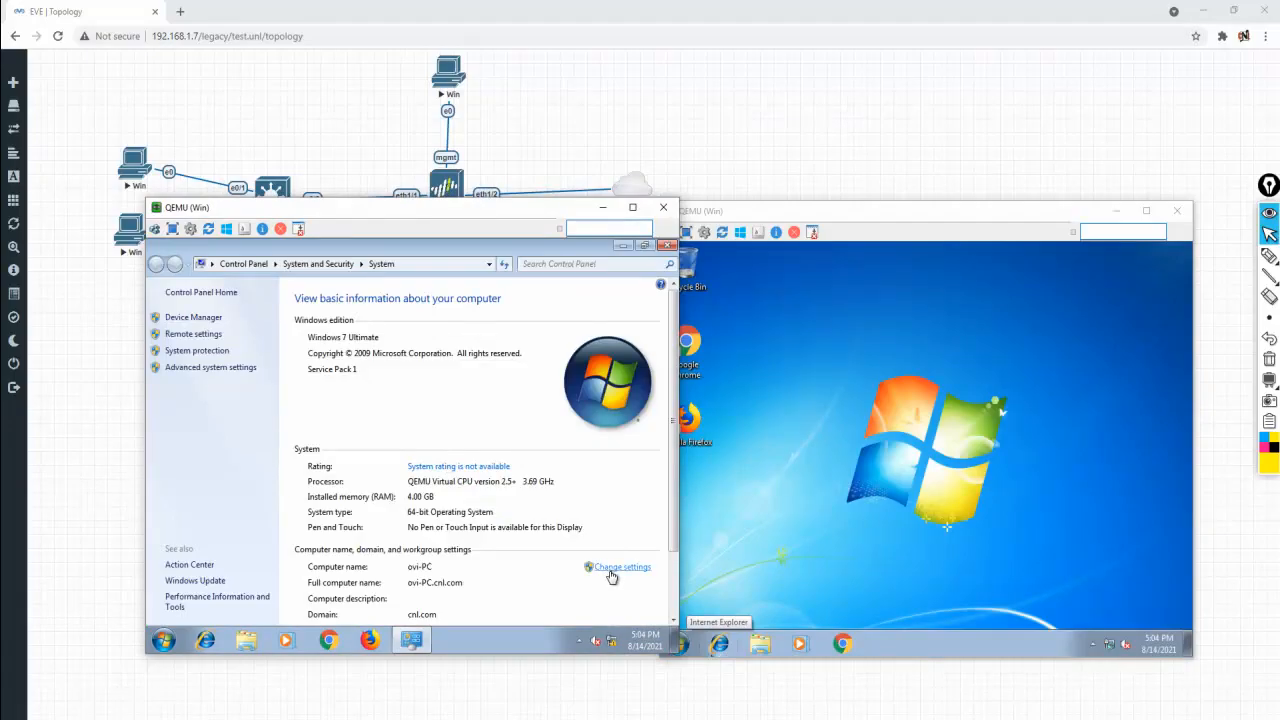
{"action": "left_click", "coordinate": [608, 569]}
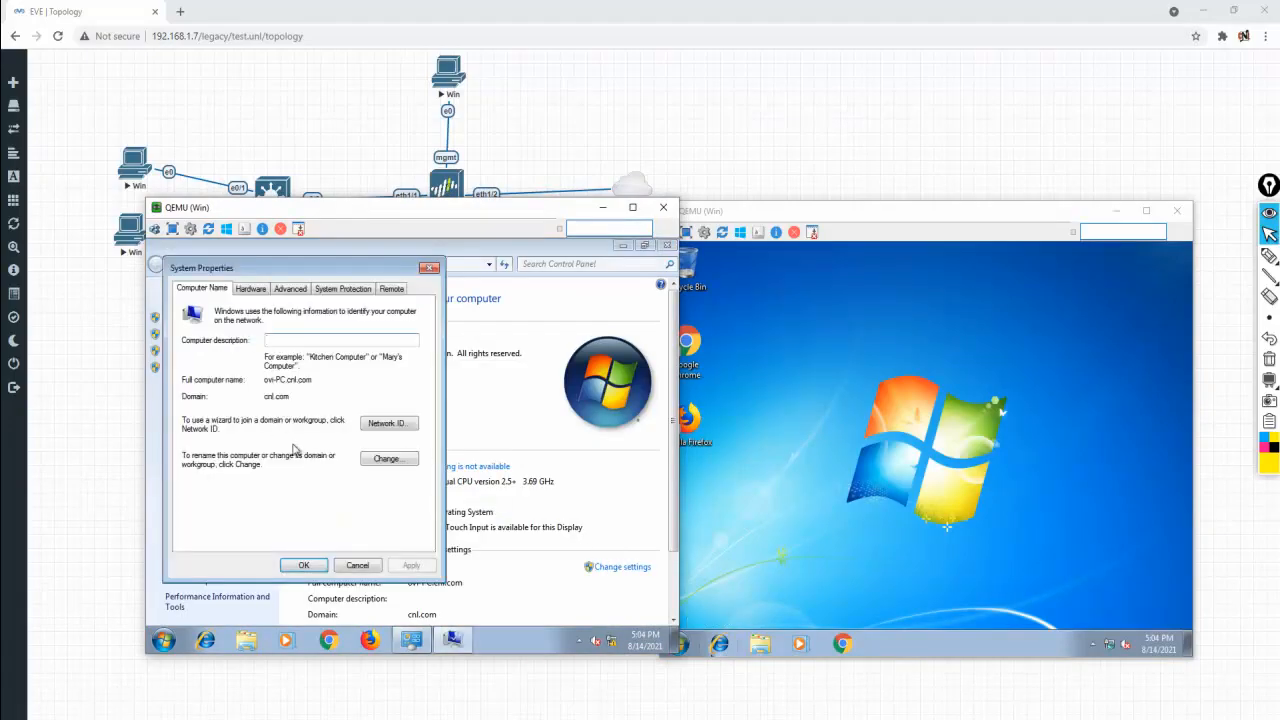
{"action": "left_click", "coordinate": [382, 462]}
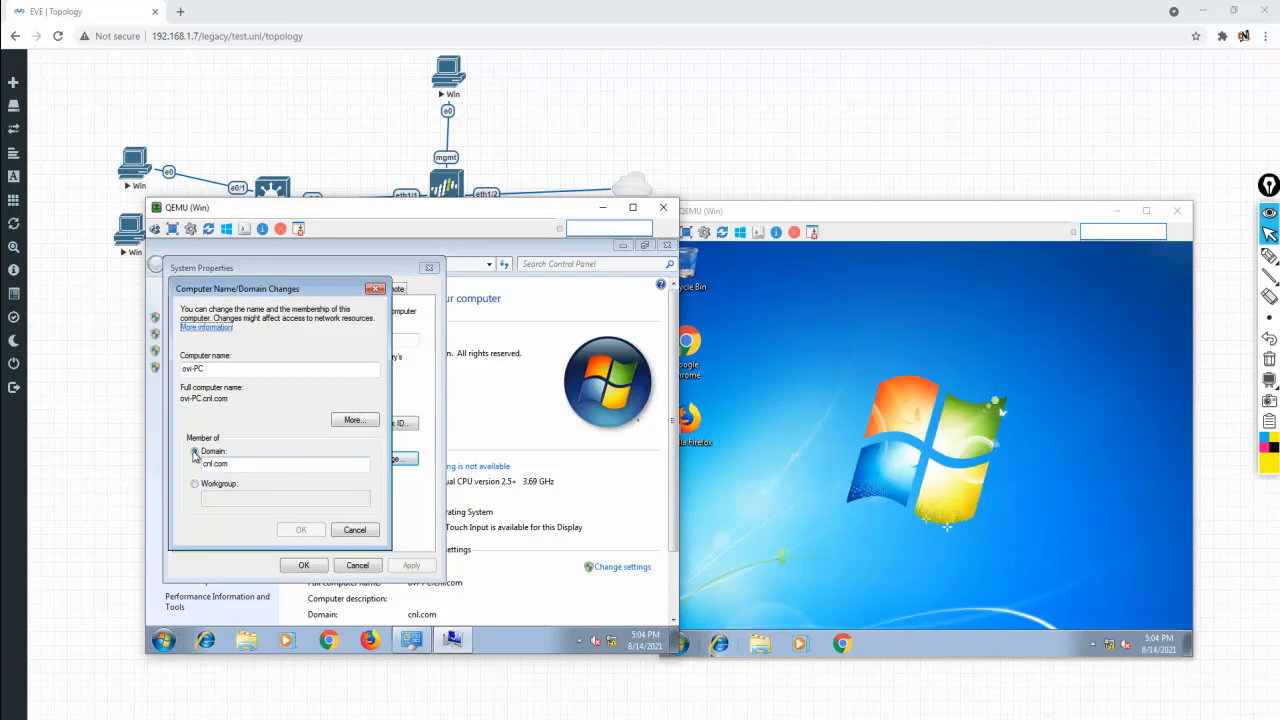
{"action": "left_click", "coordinate": [355, 531]}
{"action": "left_click", "coordinate": [304, 565]}
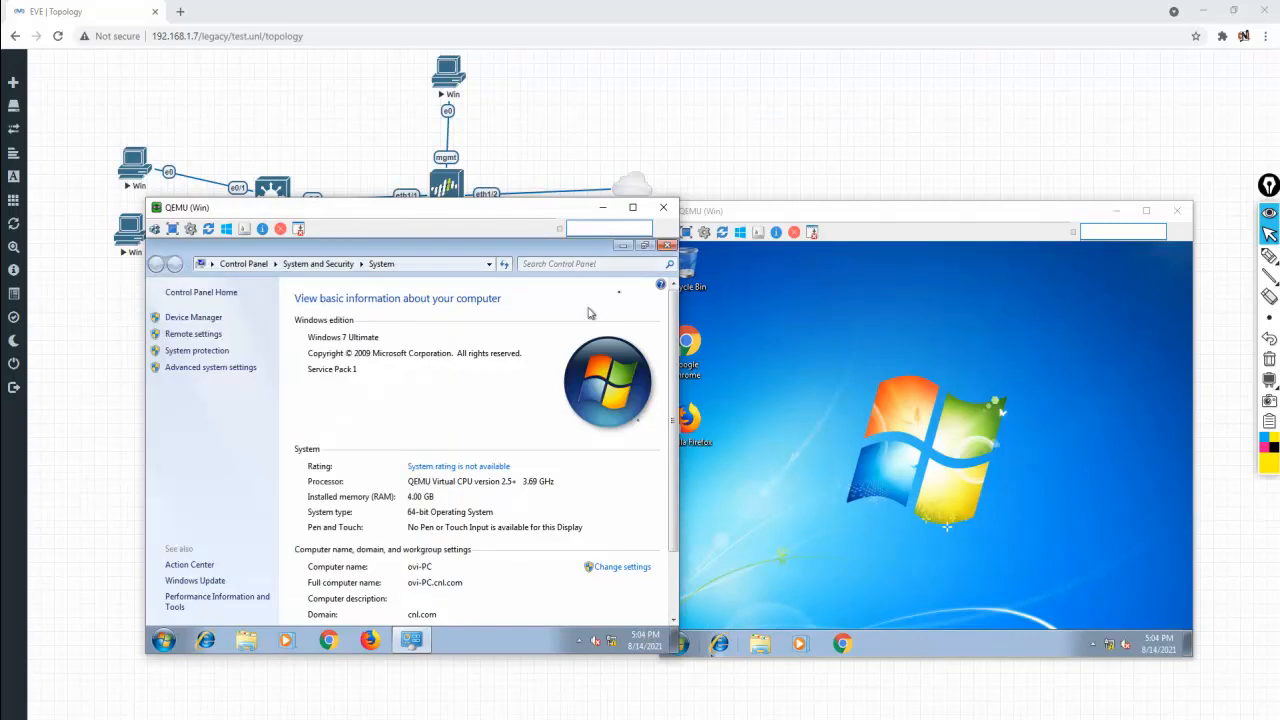
{"action": "left_click", "coordinate": [668, 246]}
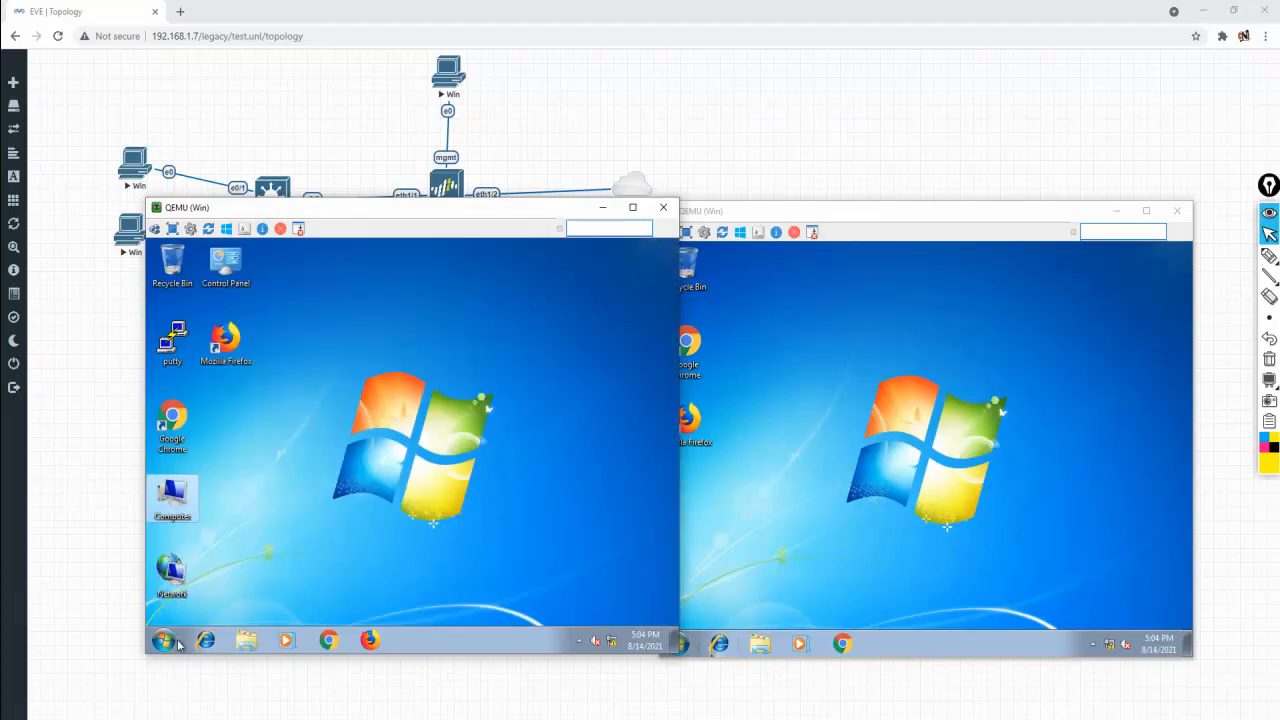
Restart the first Win7 client from its Start menu
{"action": "left_click", "coordinate": [165, 641]}
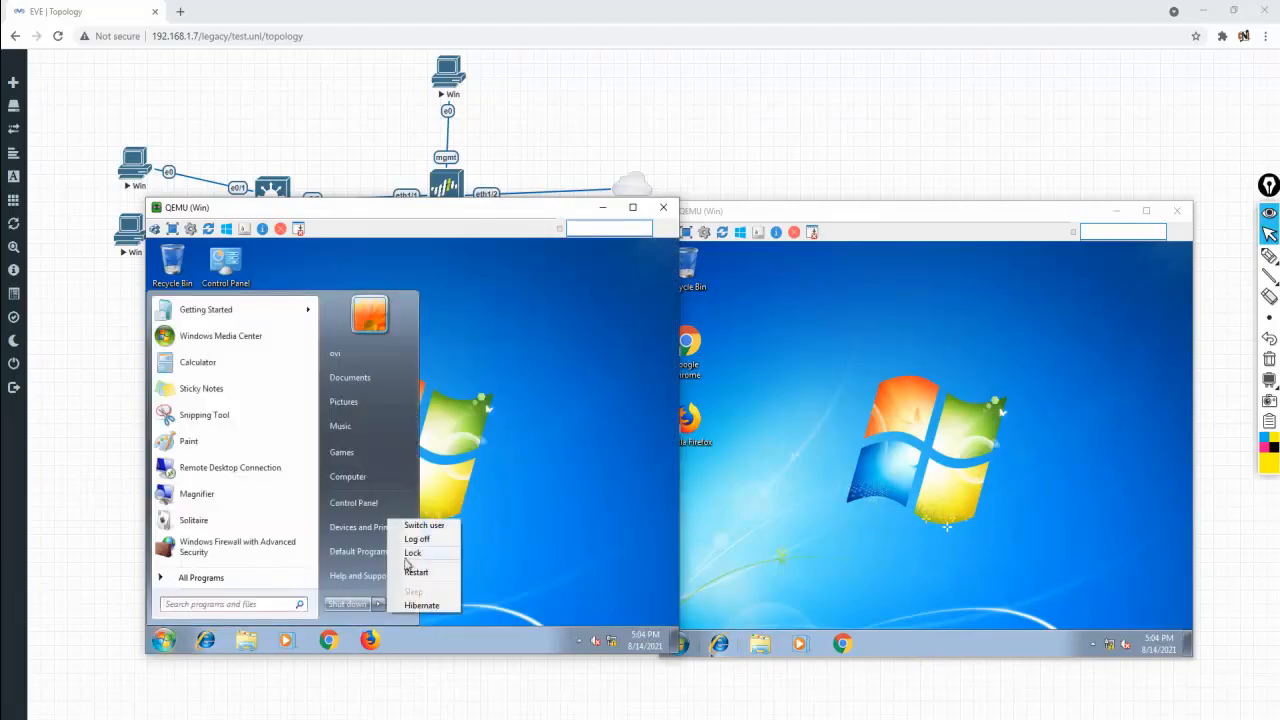
{"action": "left_click", "coordinate": [430, 574]}
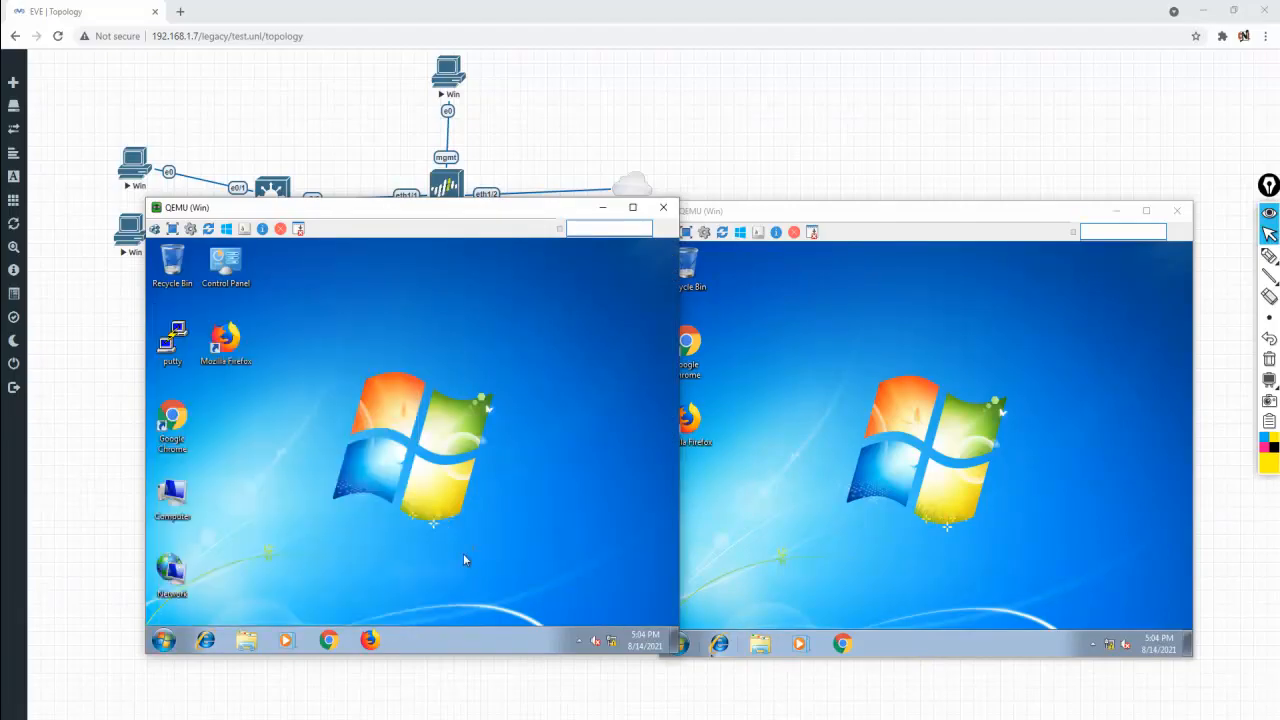
{"action": "left_click", "coordinate": [602, 208]}
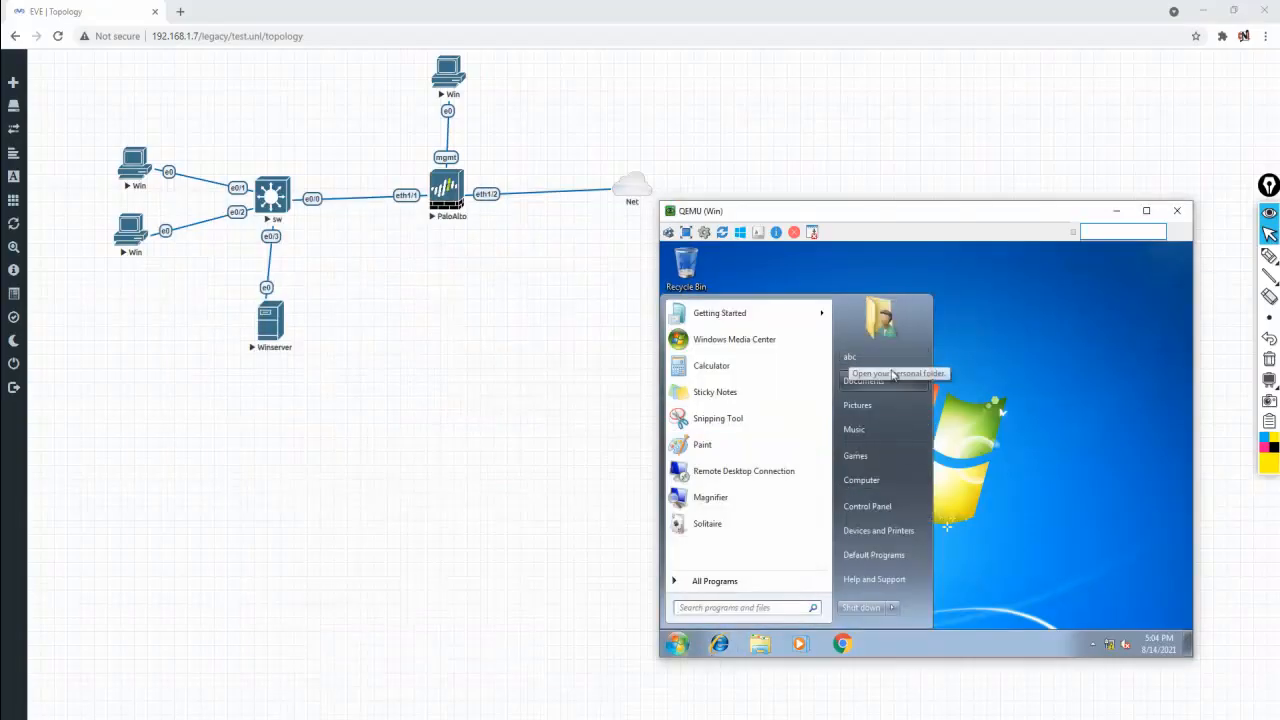
{"action": "left_click", "coordinate": [988, 440]}
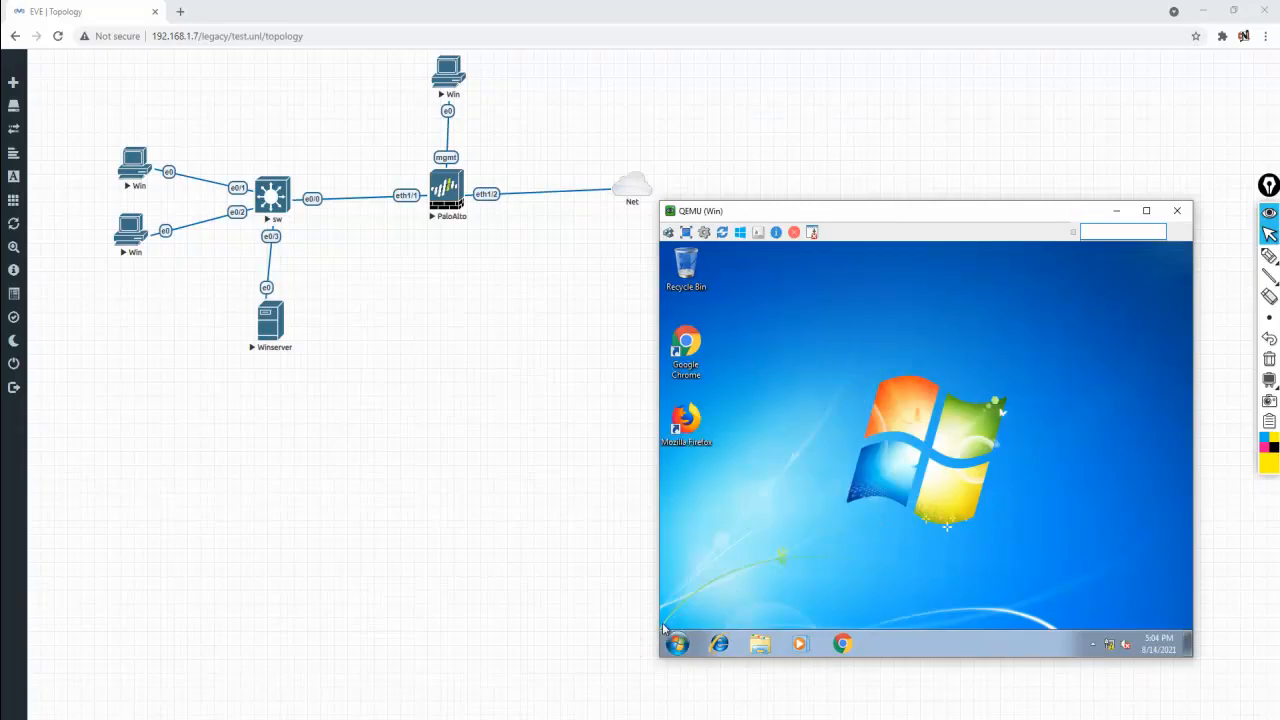
Minimize the Win console and WinSCP windows to bring the topology forward
{"action": "mouse_move", "coordinate": [605, 712]}
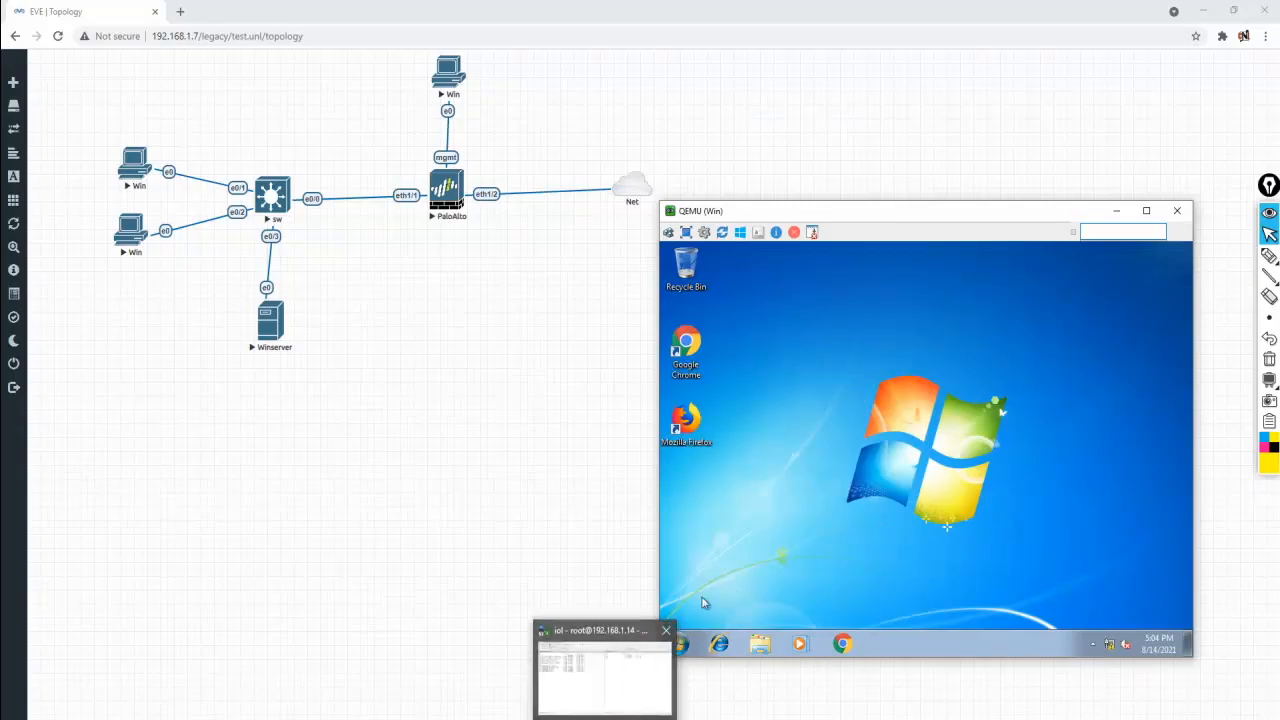
{"action": "left_click", "coordinate": [580, 677]}
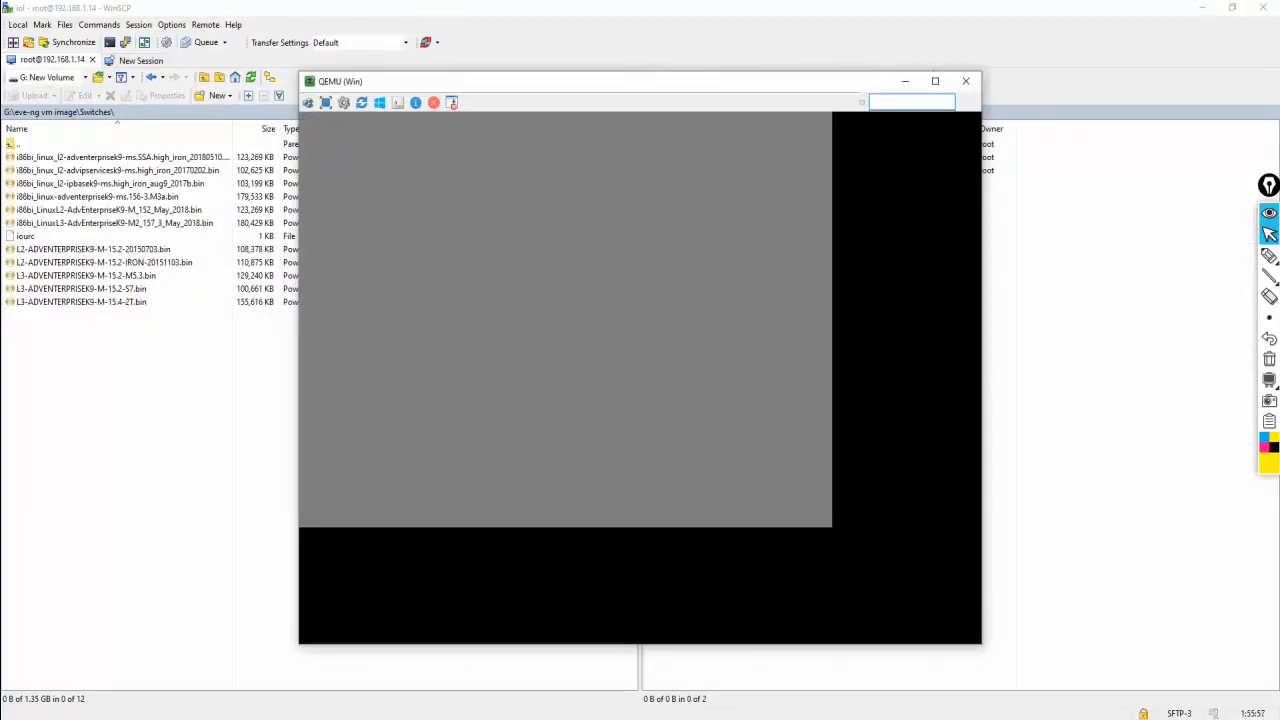
{"action": "left_click", "coordinate": [905, 81]}
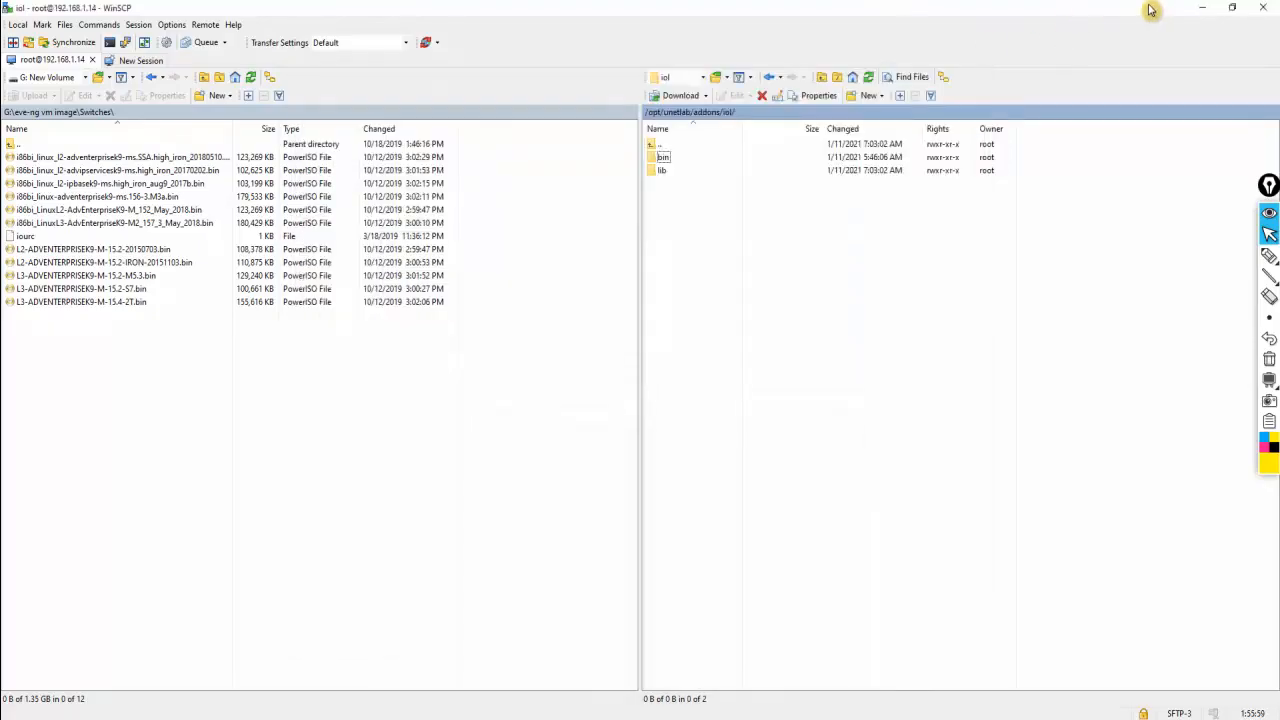
{"action": "left_click", "coordinate": [1201, 8]}
{"action": "left_click", "coordinate": [608, 402]}
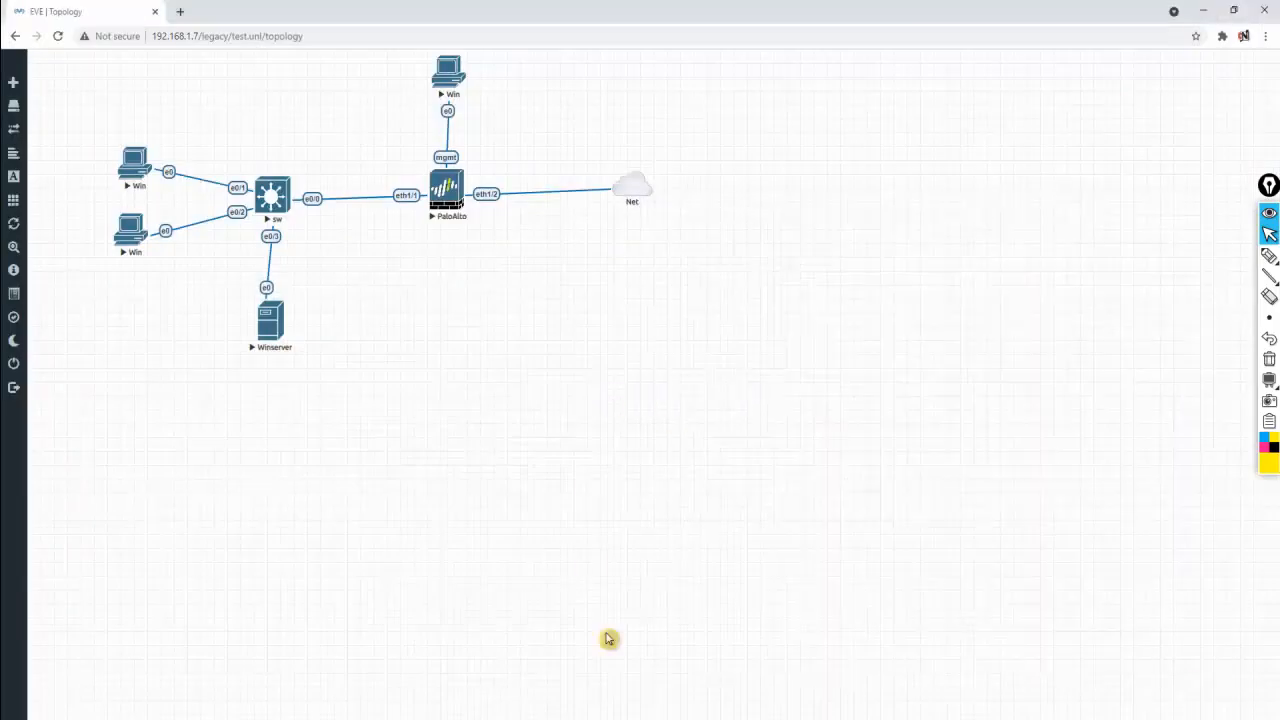
On the Winserver, start a new cnl.com user with logon name xyz in Users
{"action": "mouse_move", "coordinate": [580, 677]}
{"action": "left_click", "coordinate": [535, 675]}
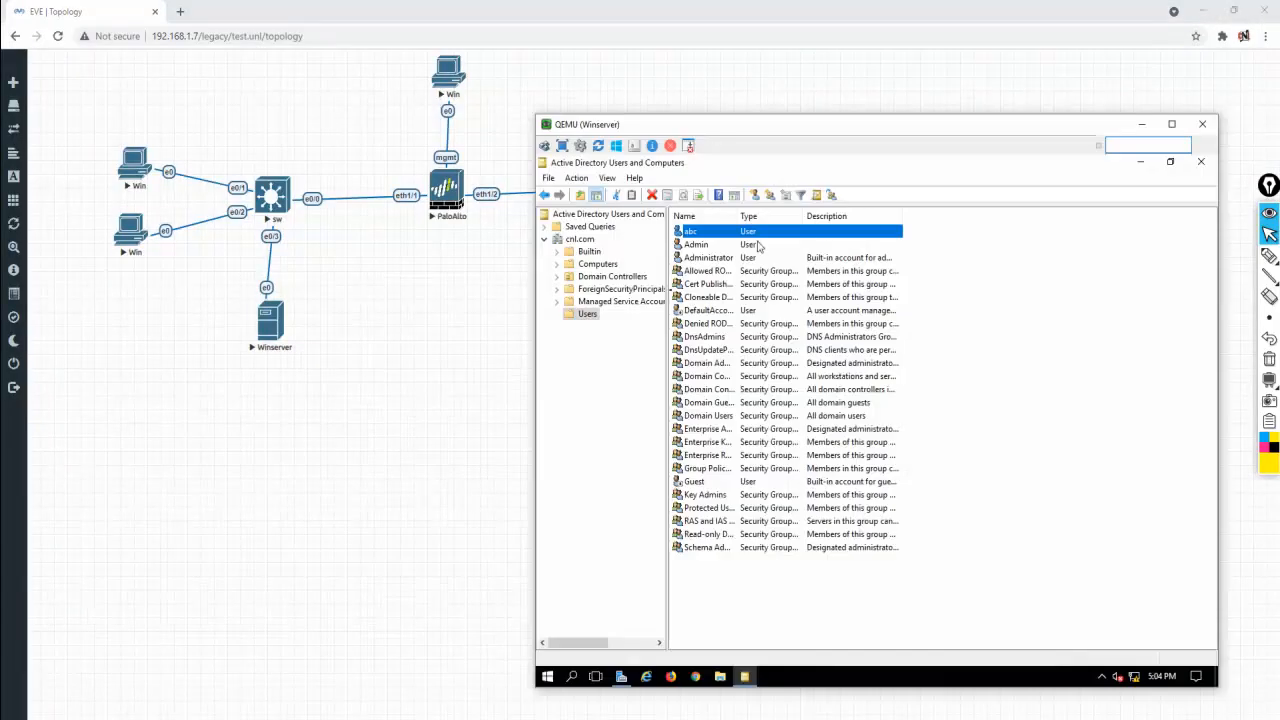
{"action": "right_click", "coordinate": [700, 605]}
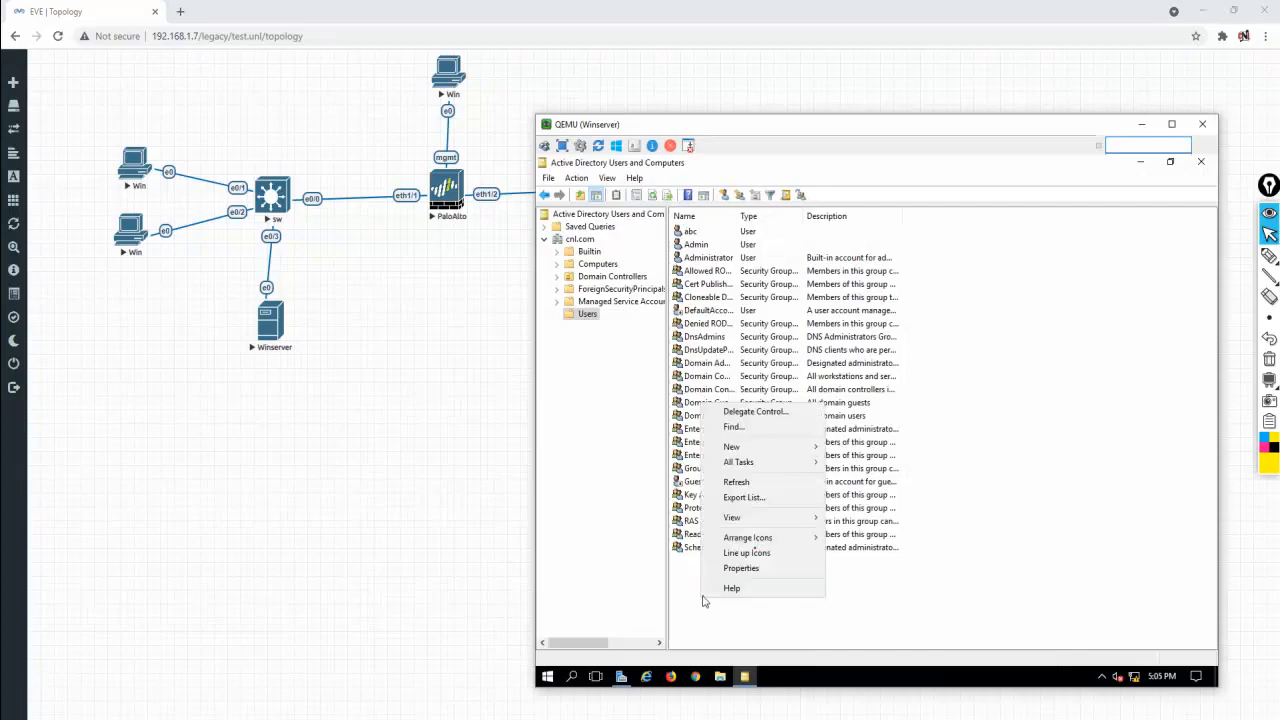
{"action": "mouse_move", "coordinate": [788, 454]}
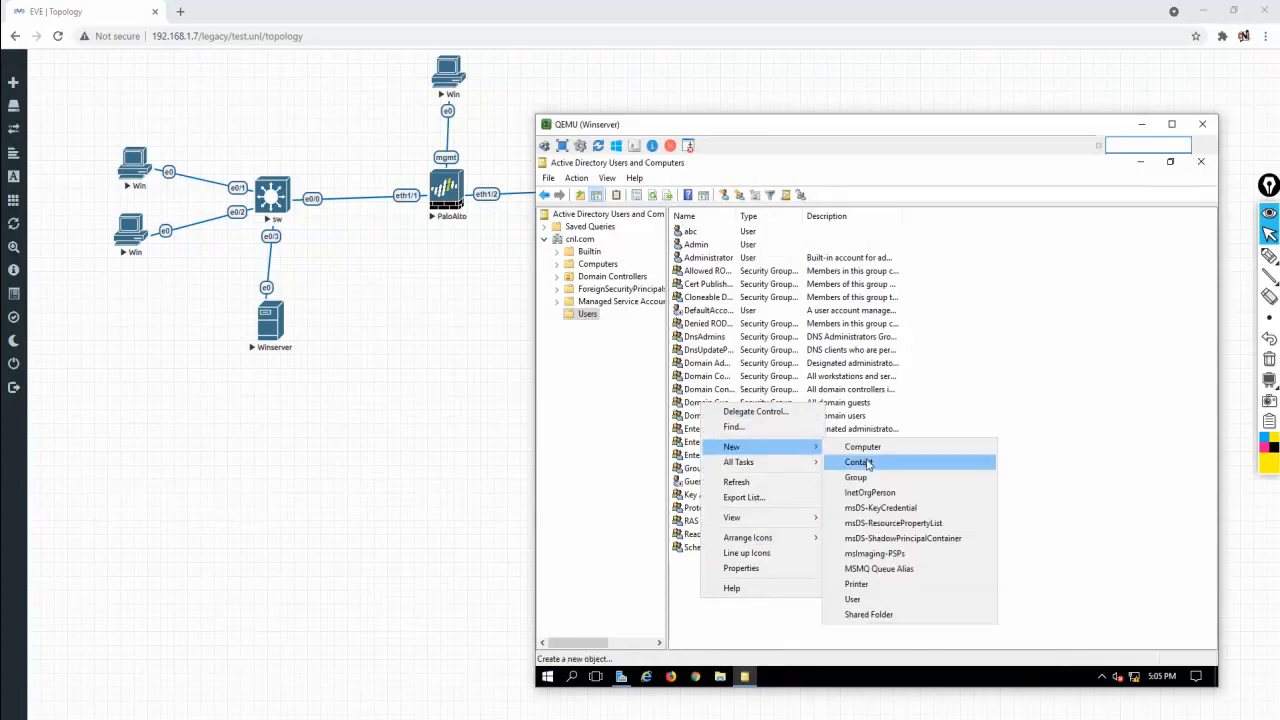
{"action": "left_click", "coordinate": [860, 601]}
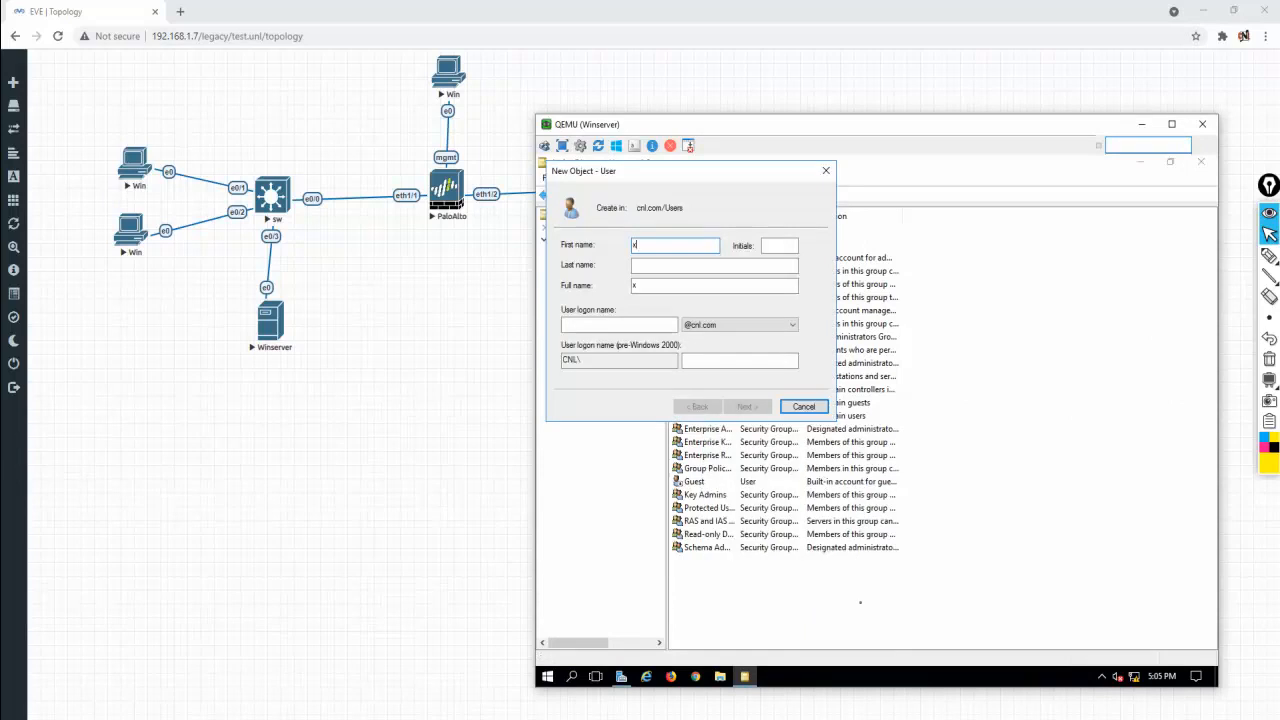
{"action": "key", "text": "Tab"}
{"action": "key", "text": "Tab"}
{"action": "key", "text": "Tab"}
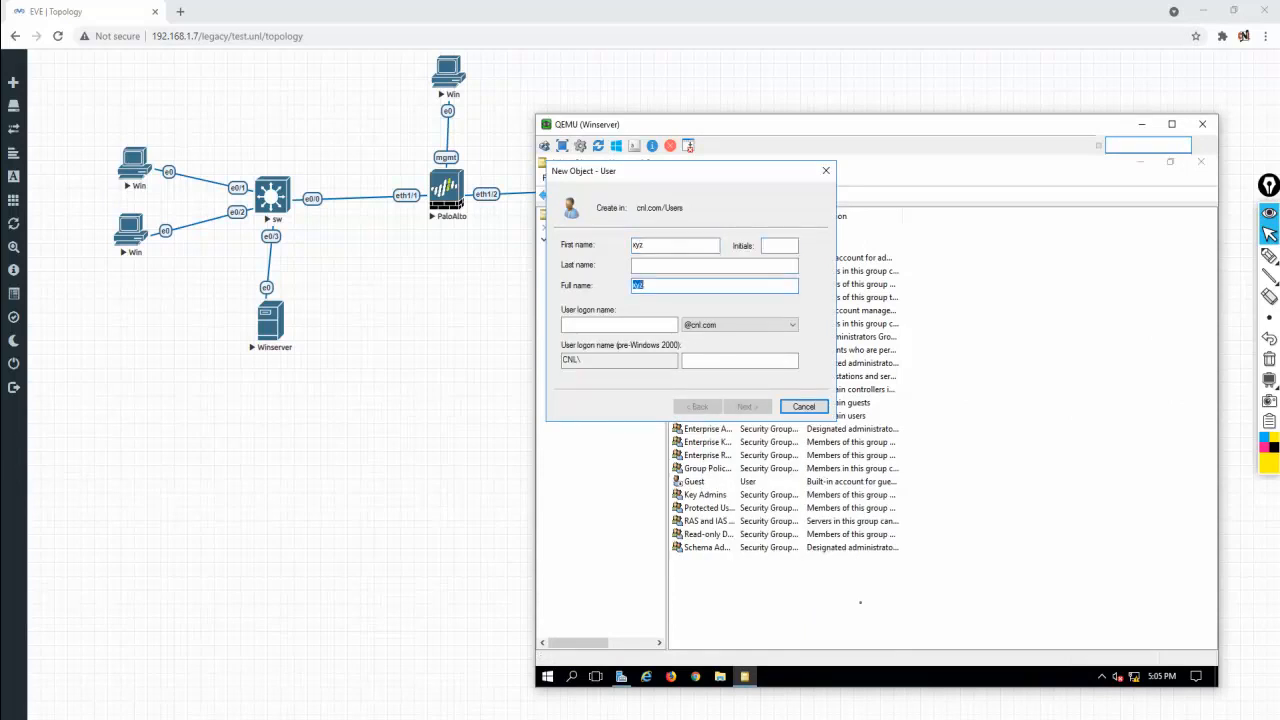
{"action": "type", "text": "xyz"}
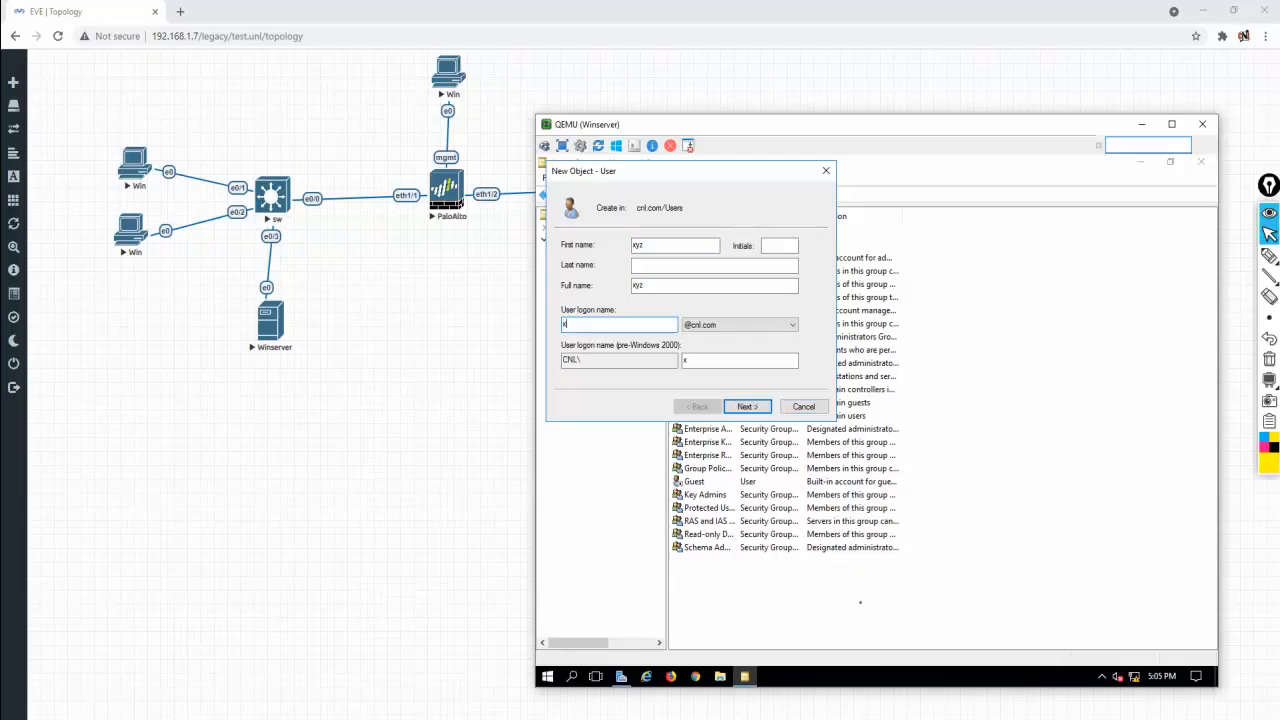
{"action": "left_click", "coordinate": [729, 406]}
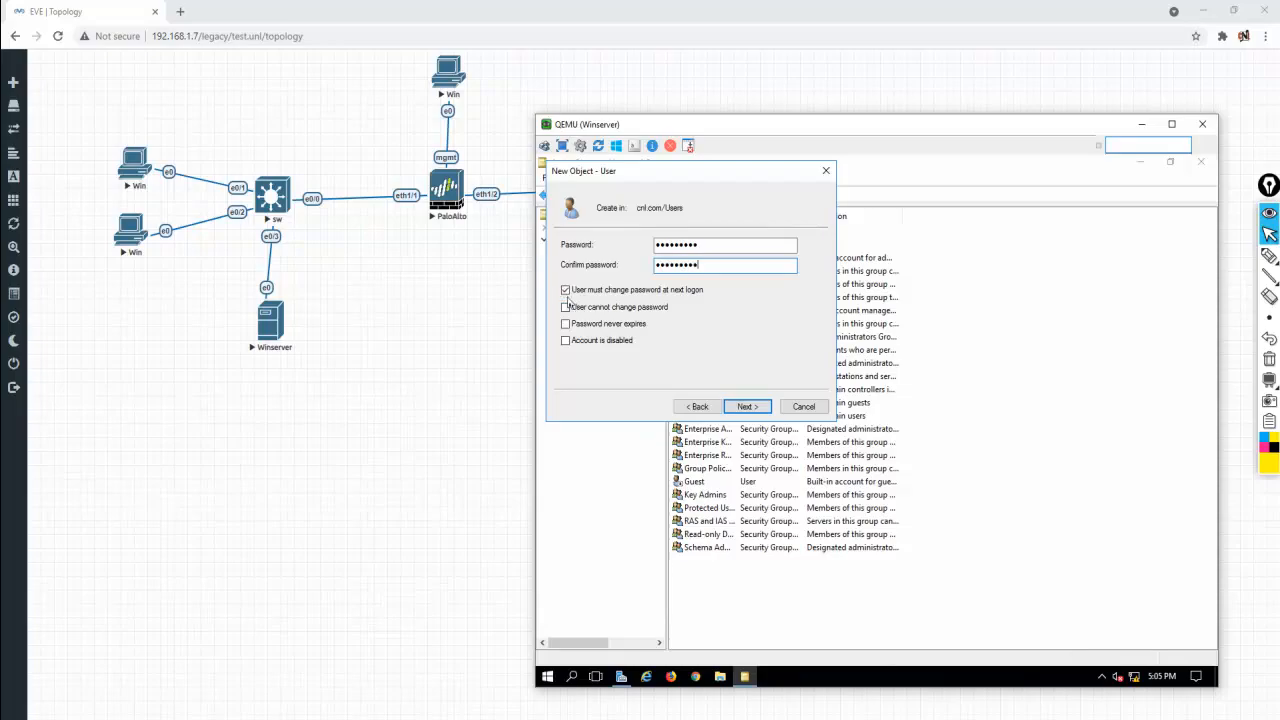
Give xyz a never-expiring password with no forced change, finish, and minimize the server console
{"action": "left_click", "coordinate": [566, 290]}
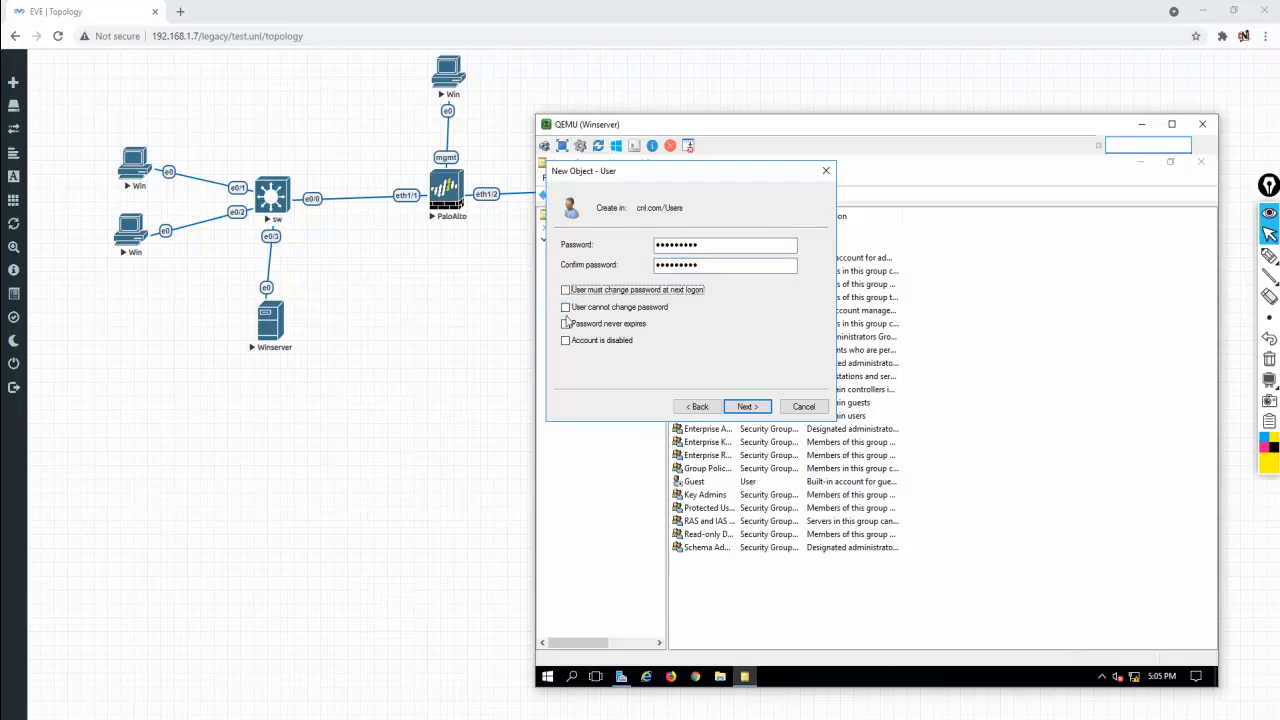
{"action": "left_click", "coordinate": [566, 324]}
{"action": "left_click", "coordinate": [748, 407]}
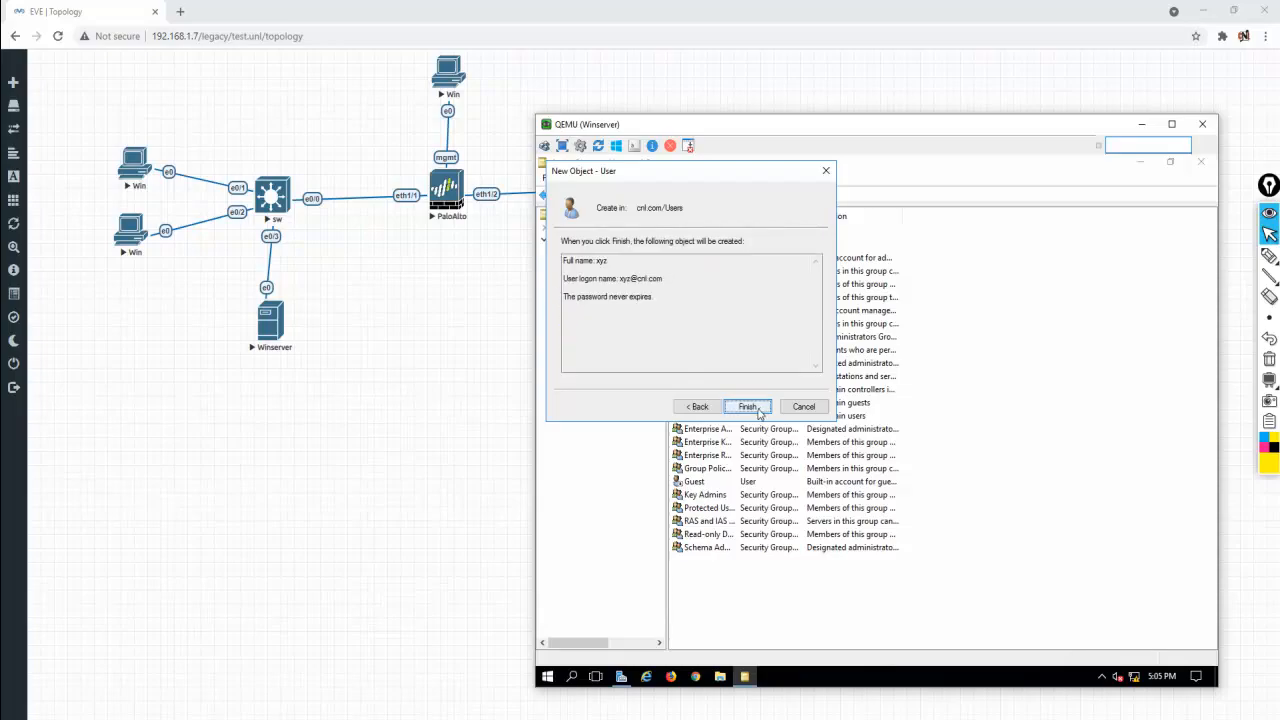
{"action": "left_click", "coordinate": [748, 407]}
{"action": "left_click", "coordinate": [1037, 503]}
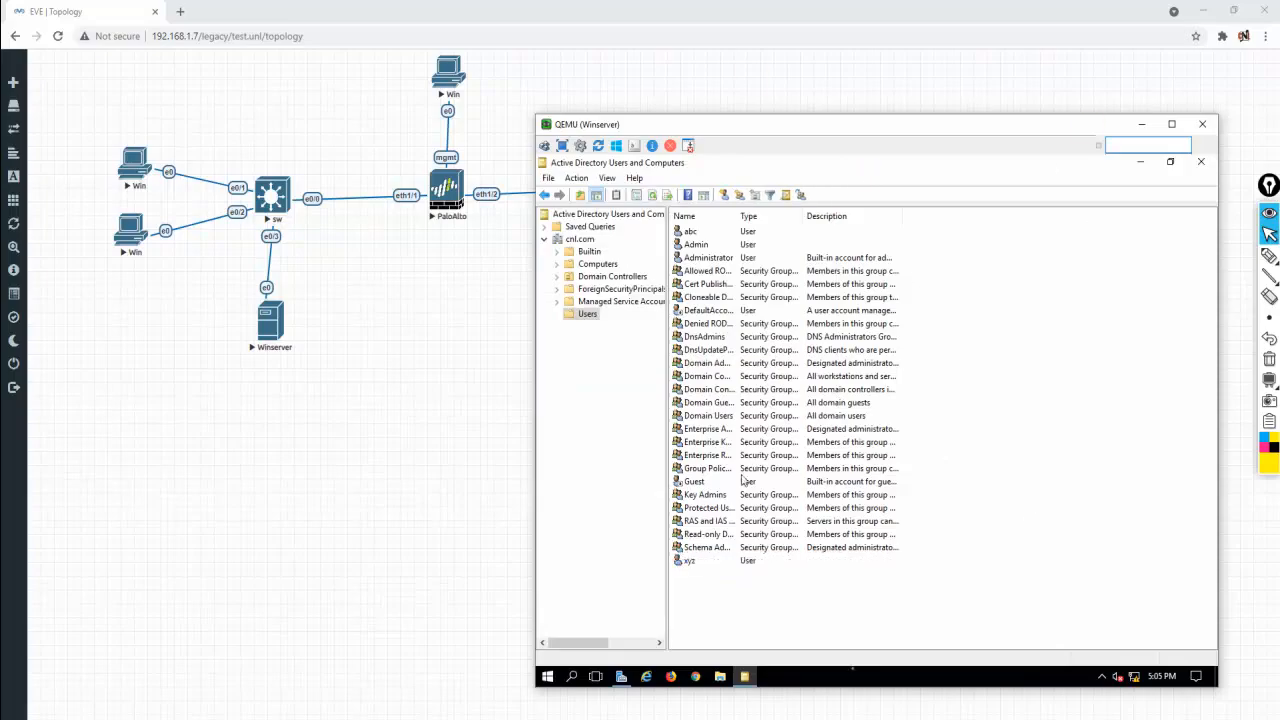
{"action": "left_click", "coordinate": [1141, 124]}
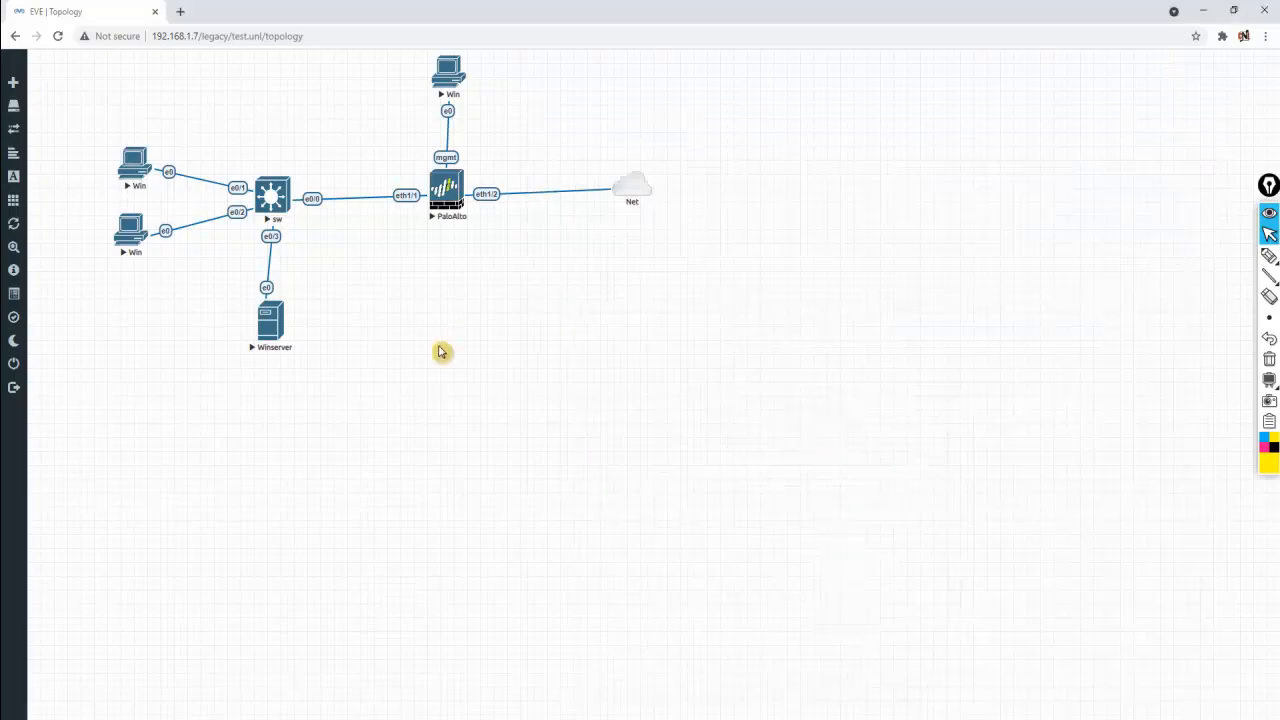
Log off the current user on the Windows 7 client
{"action": "left_click", "coordinate": [742, 680]}
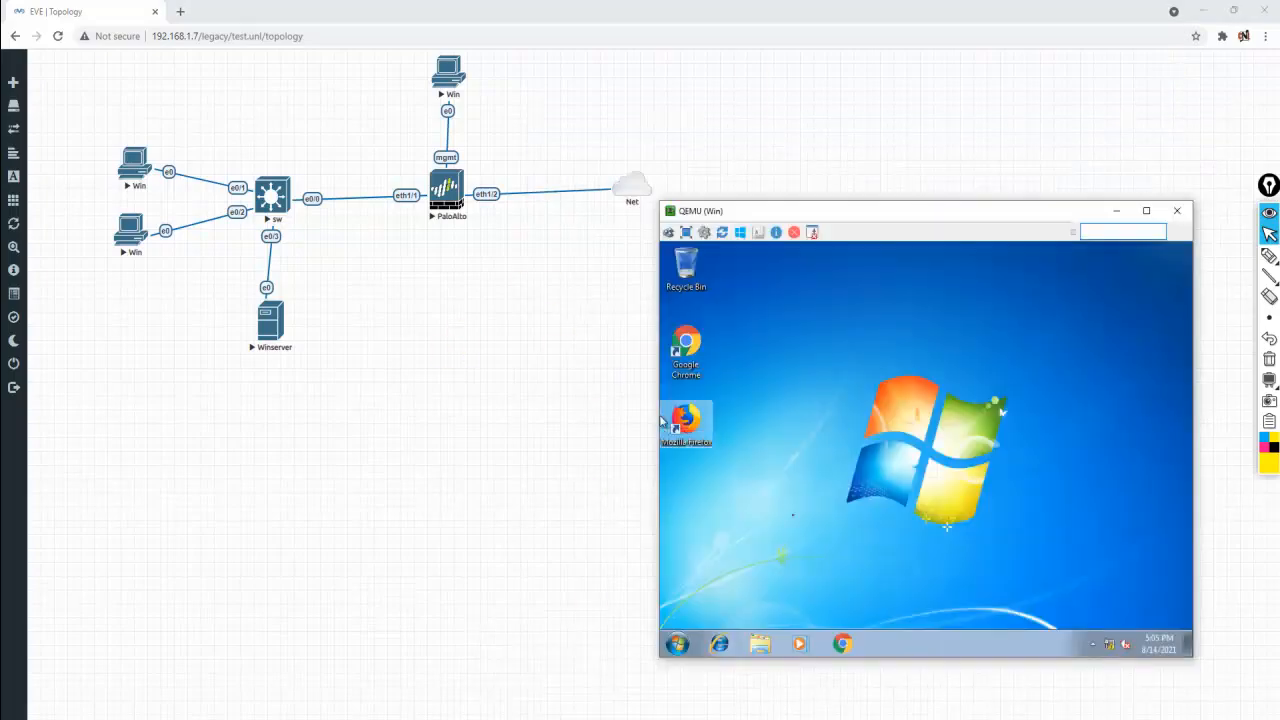
{"action": "left_click", "coordinate": [677, 644]}
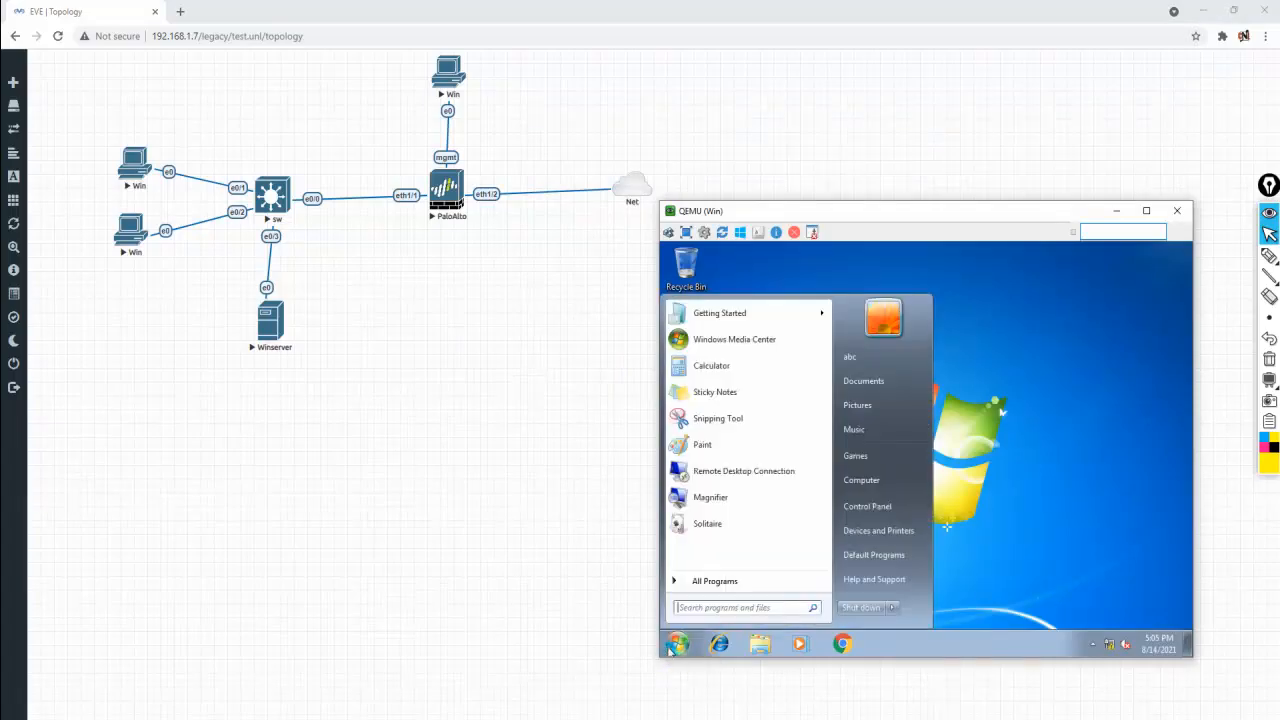
{"action": "left_click", "coordinate": [890, 608]}
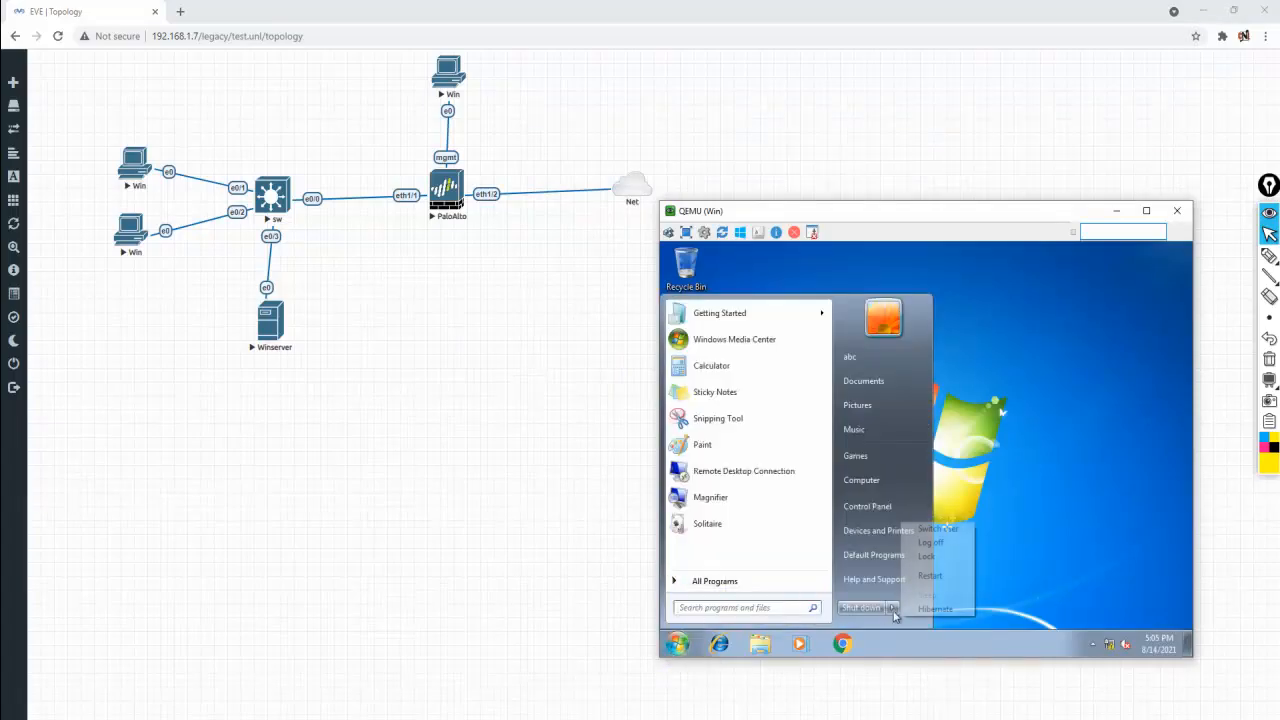
{"action": "left_click", "coordinate": [927, 546]}
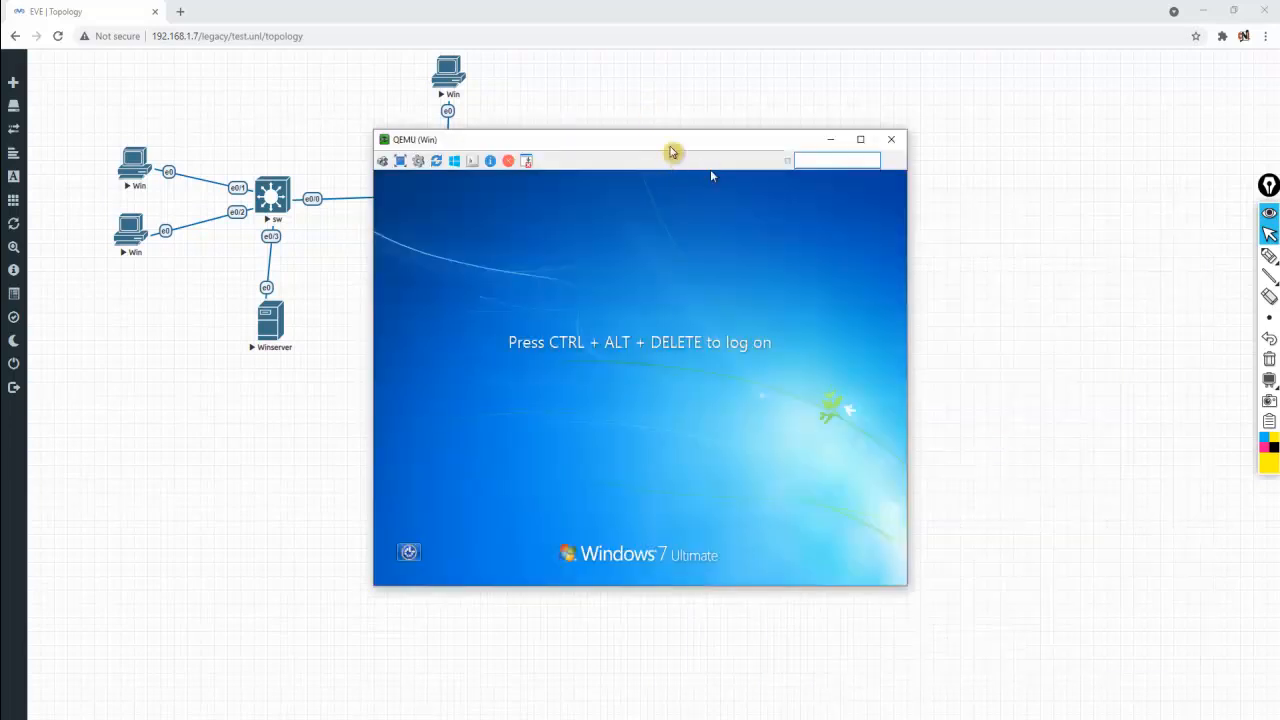
{"action": "left_click_drag", "start_coordinate": [711, 169], "coordinate": [1002, 248]}
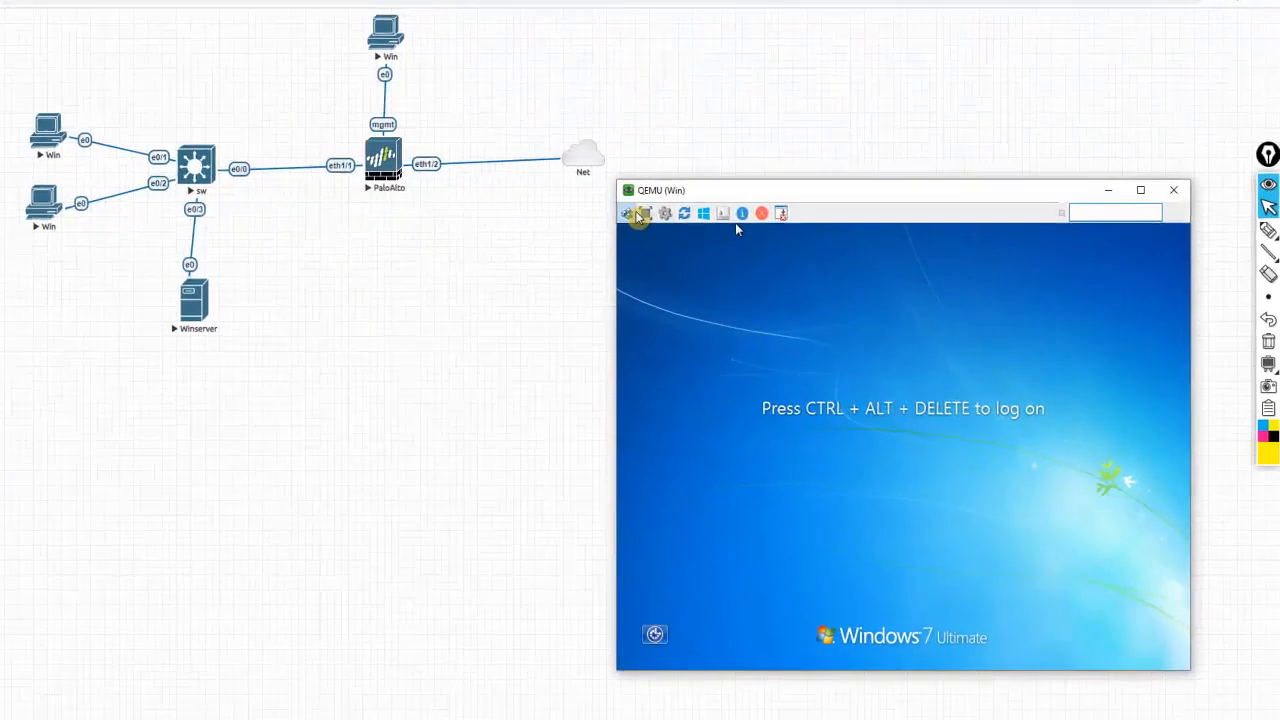
{"action": "left_click", "coordinate": [674, 240]}
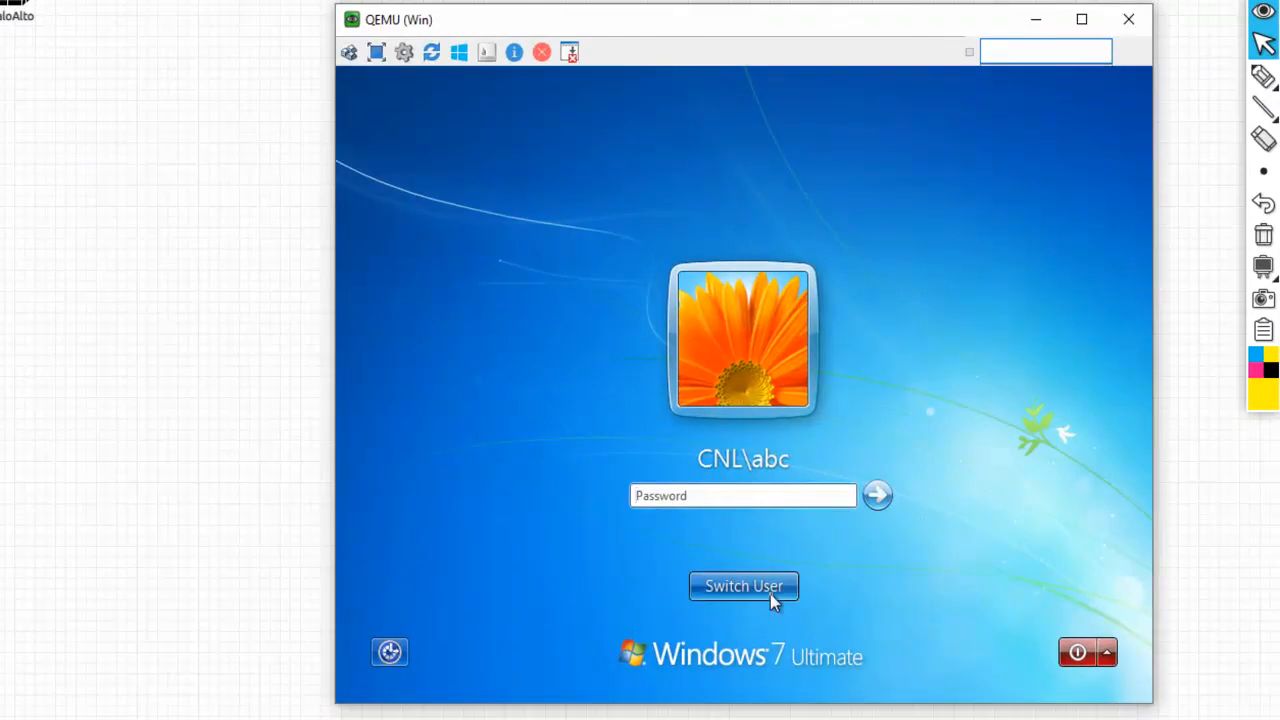
{"action": "left_click", "coordinate": [770, 594]}
{"action": "left_click", "coordinate": [836, 445]}
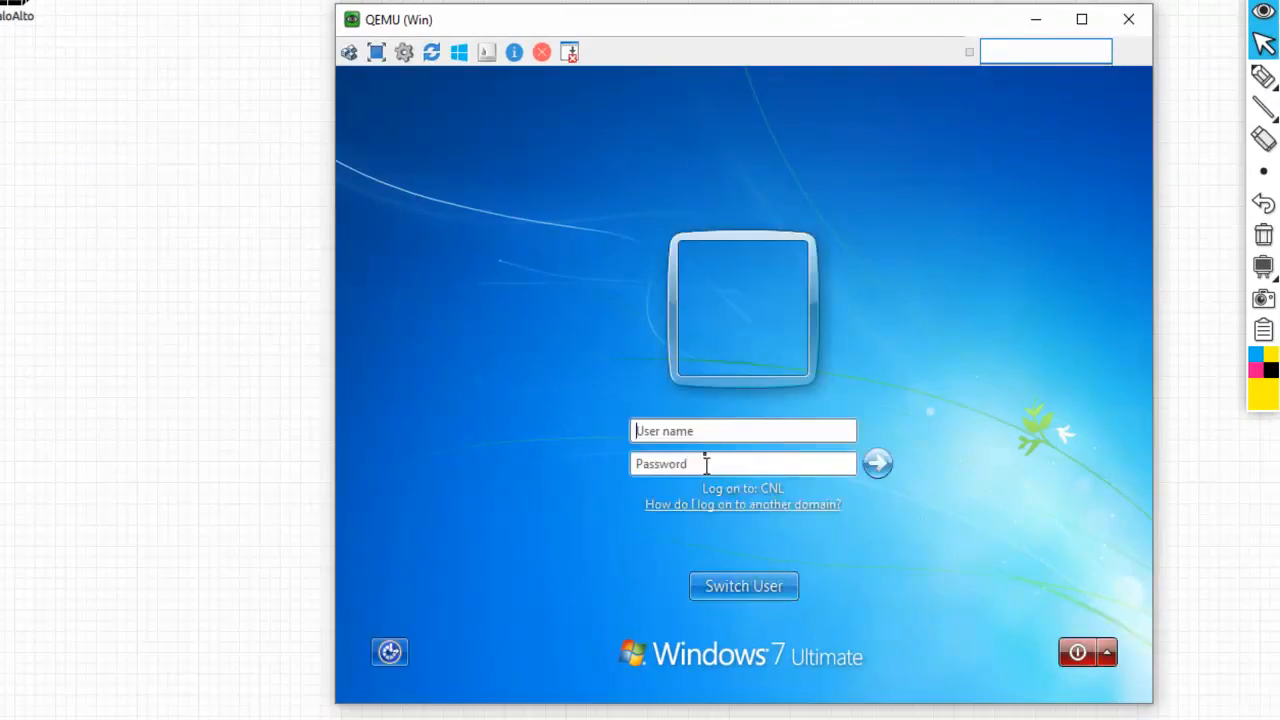
{"action": "type", "text": "xyz"}
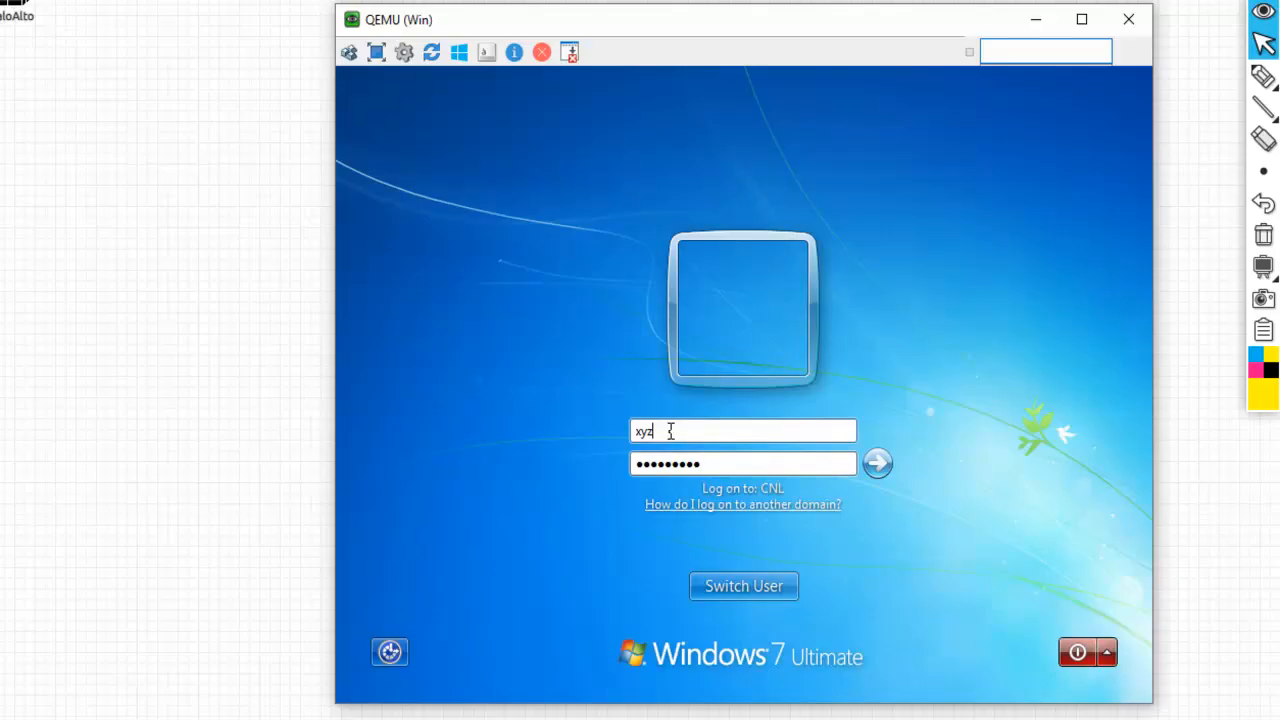
{"action": "type", "text": "@h"}
{"action": "key", "text": "BackSpace"}
{"action": "type", "text": "cnl.com"}
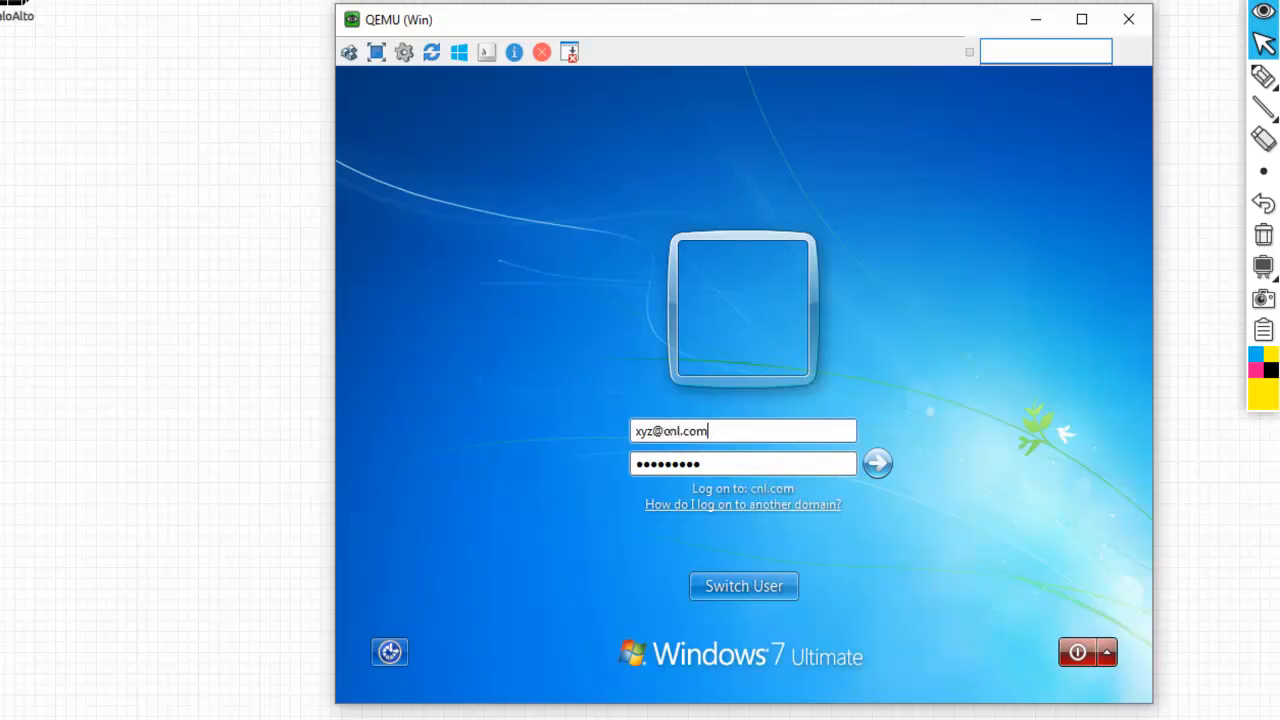
{"action": "key", "text": "Return"}
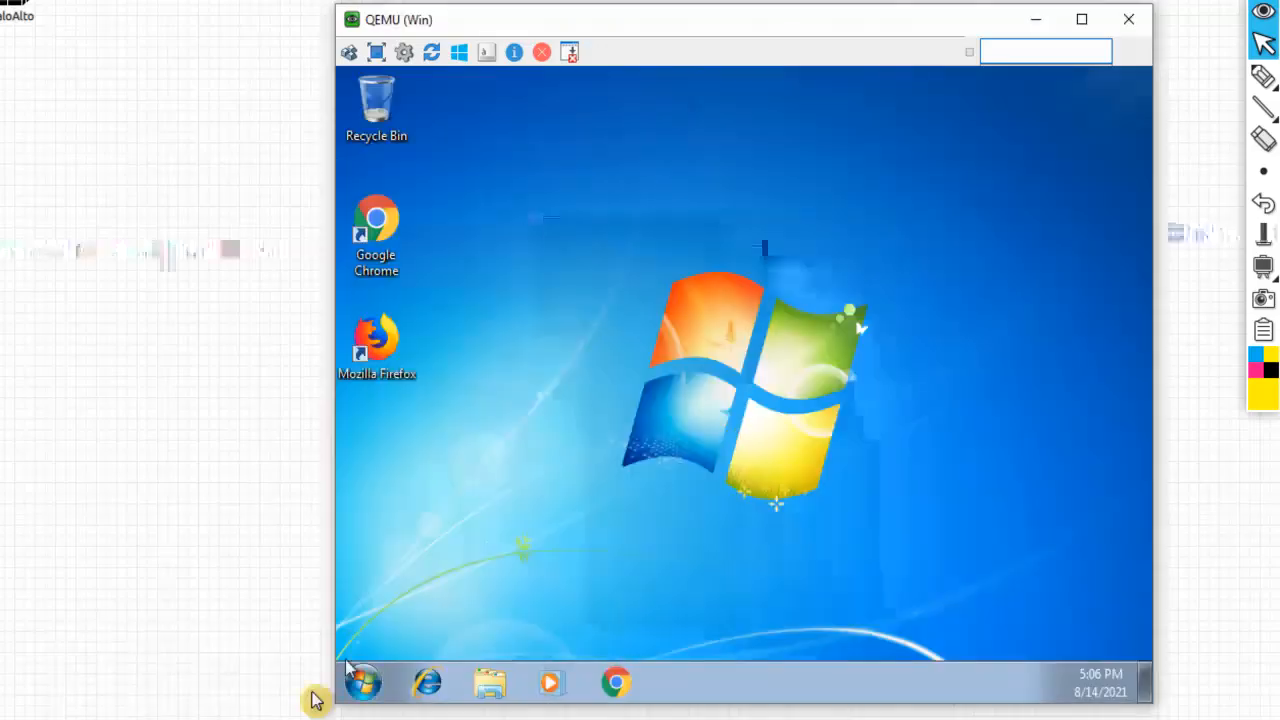
Check the signed-in user in the Start menu, then return to the topology and another Win console
{"action": "left_click", "coordinate": [363, 683]}
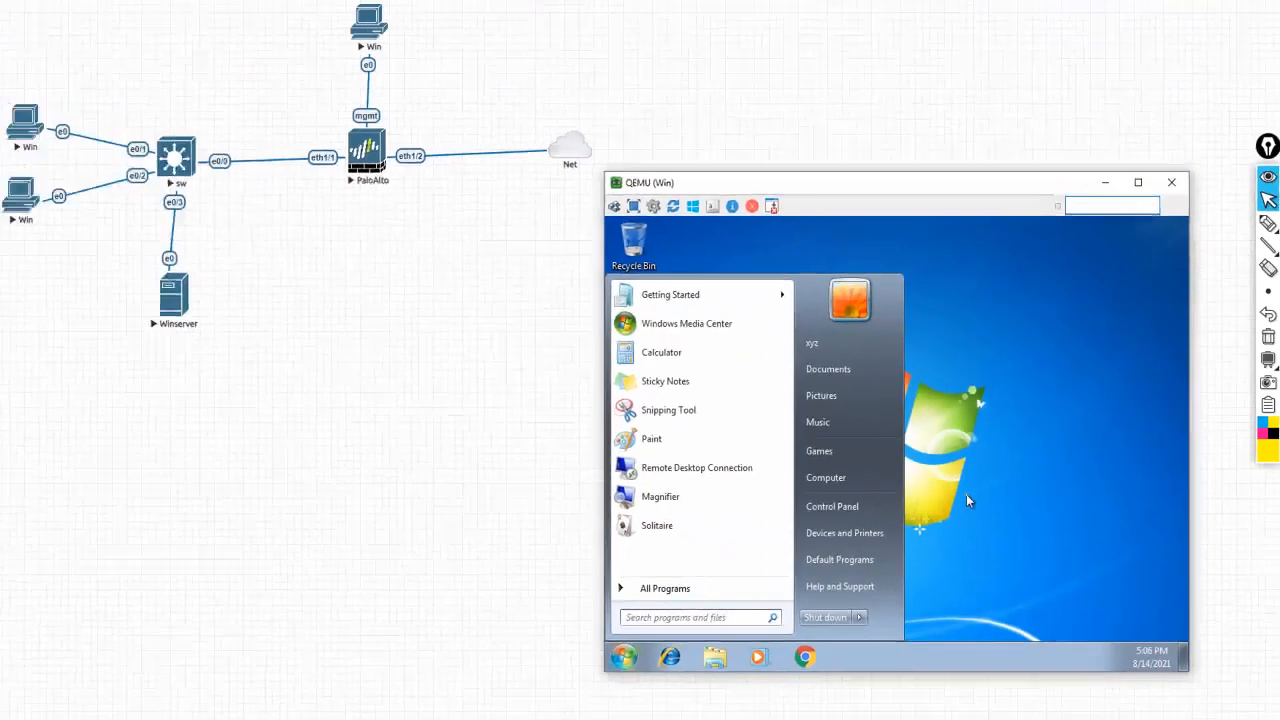
{"action": "left_click", "coordinate": [850, 460]}
{"action": "left_click", "coordinate": [449, 527]}
{"action": "mouse_move", "coordinate": [662, 703]}
{"action": "left_click", "coordinate": [731, 688]}
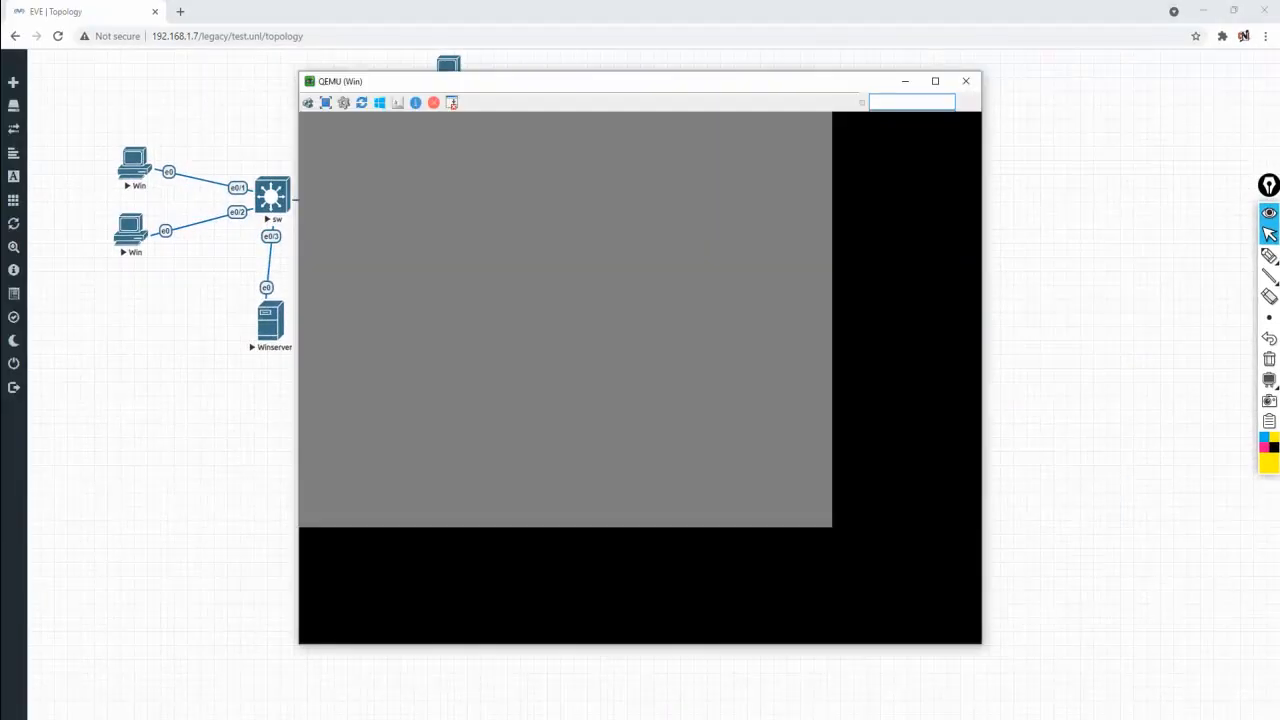
{"action": "left_click", "coordinate": [957, 84]}
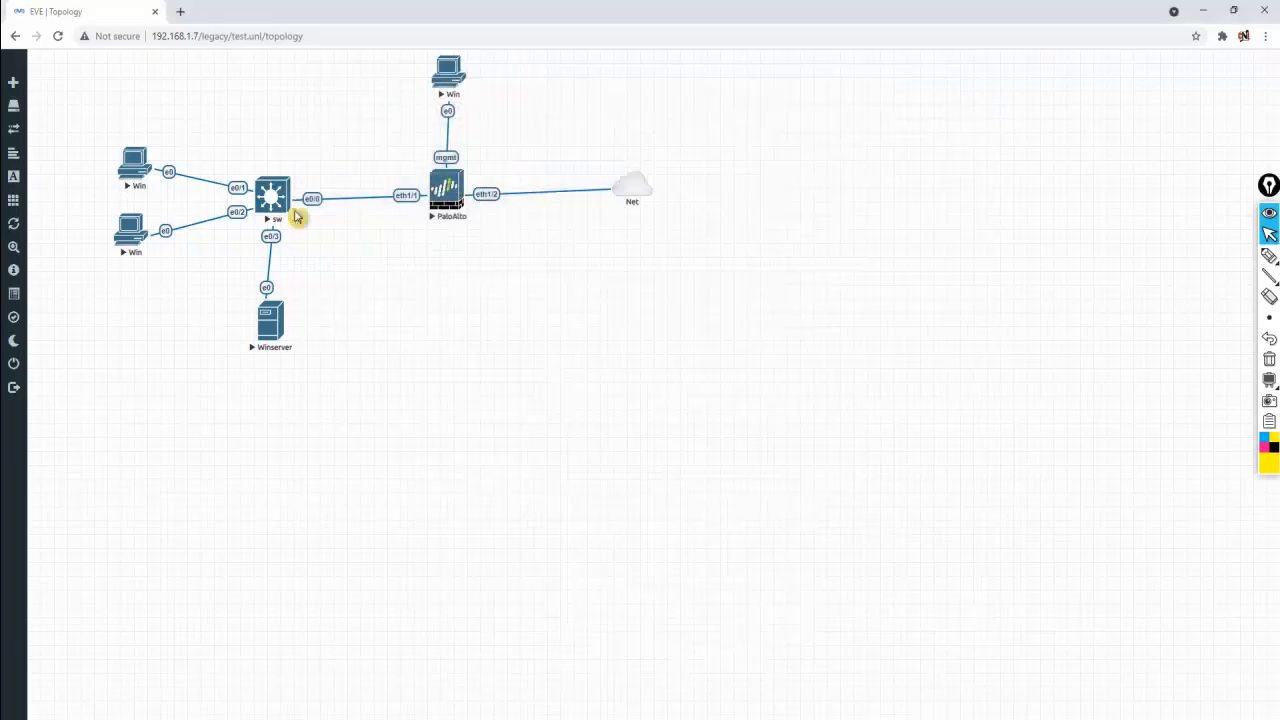
{"action": "left_click", "coordinate": [133, 166]}
{"action": "left_click", "coordinate": [690, 130]}
{"action": "left_click_drag", "start_coordinate": [620, 152], "coordinate": [765, 250]}
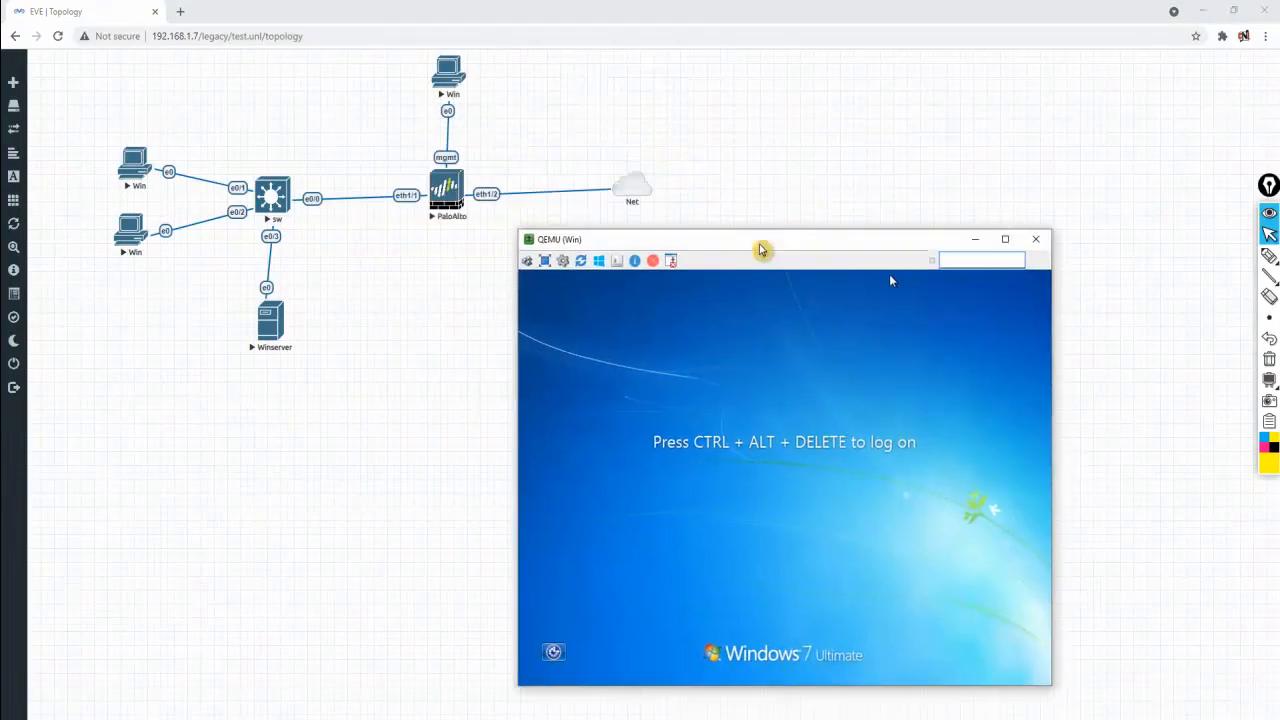
{"action": "left_click", "coordinate": [526, 262]}
{"action": "left_click", "coordinate": [784, 609]}
{"action": "left_click", "coordinate": [855, 516]}
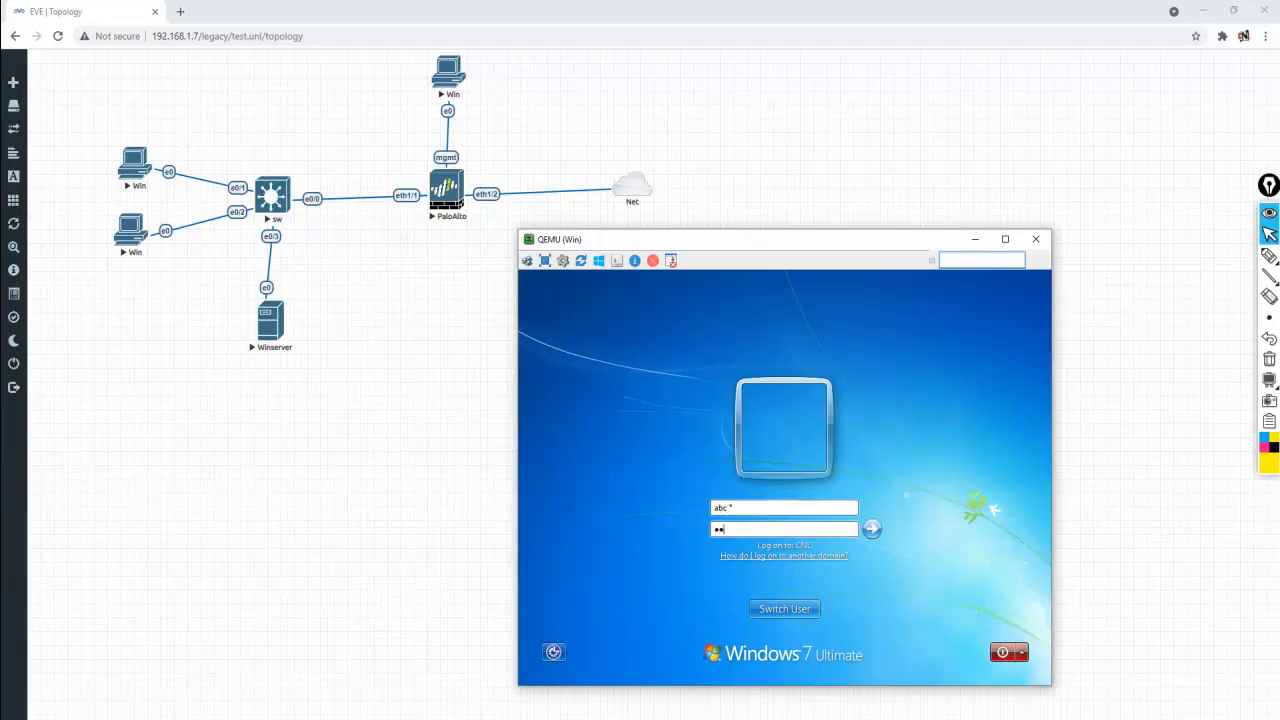
{"action": "key", "text": "Return"}
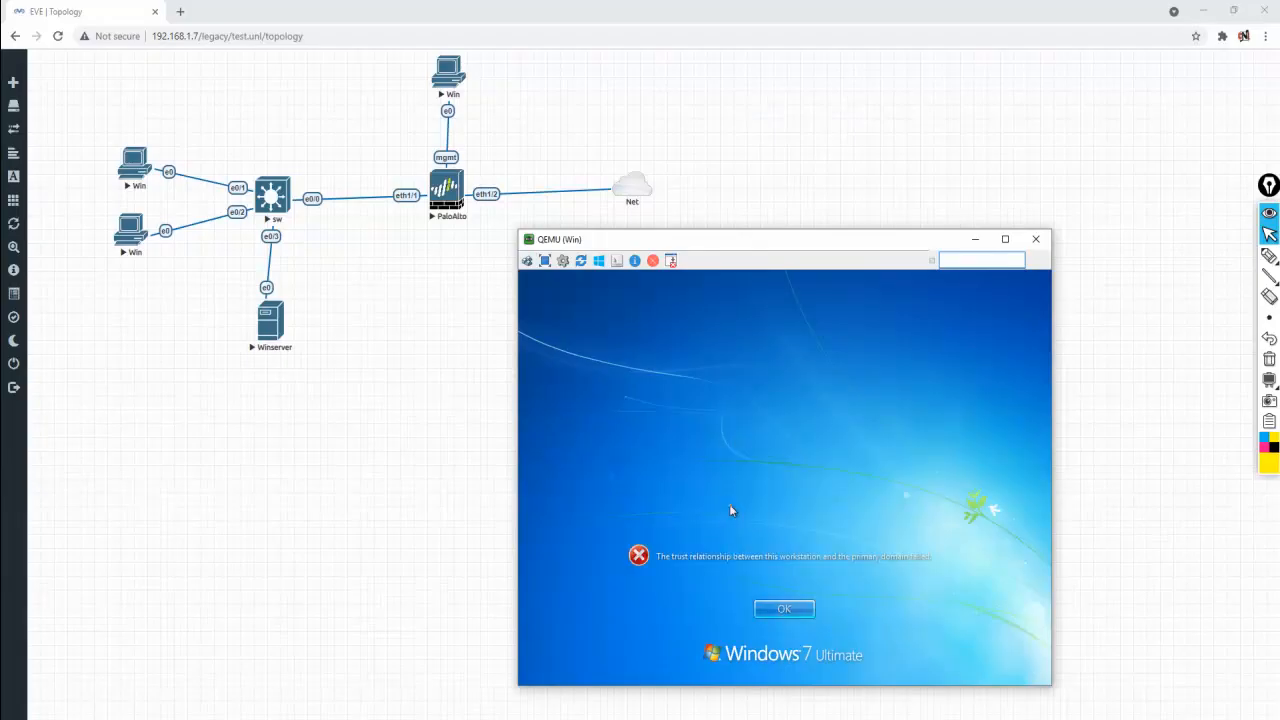
{"action": "left_click", "coordinate": [767, 607]}
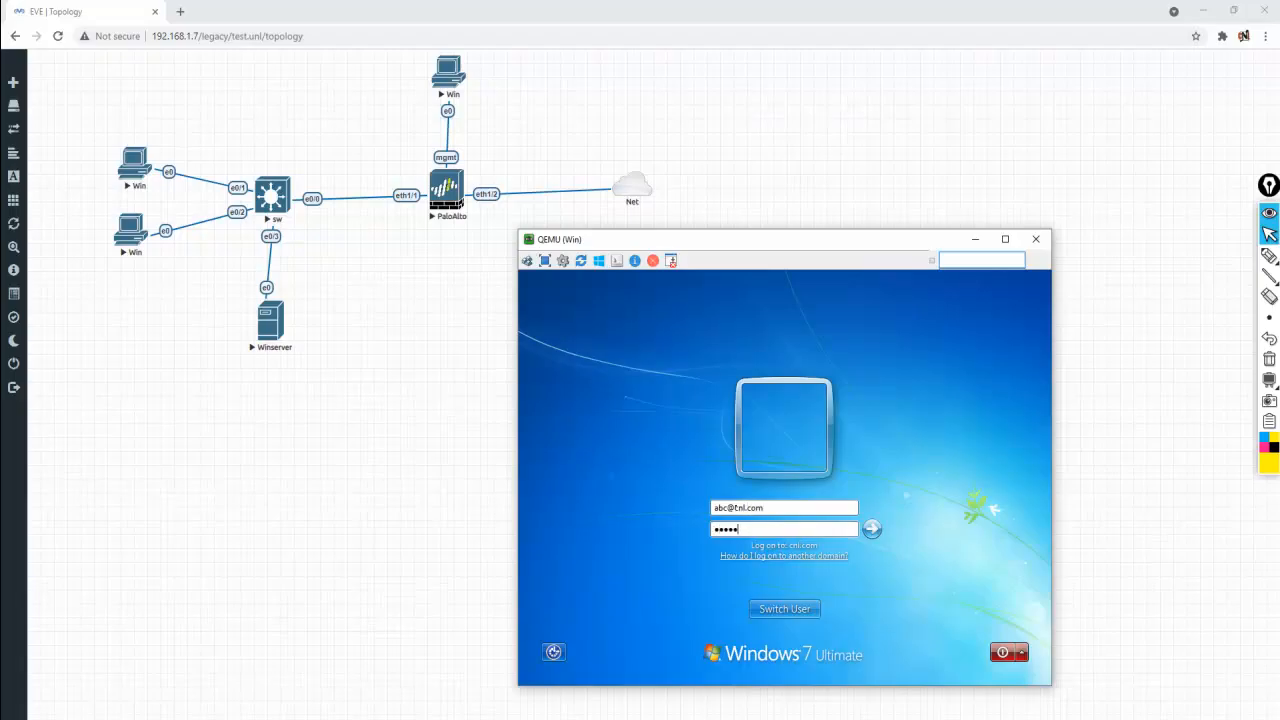
{"action": "key", "text": "Return"}
{"action": "key", "text": "Return"}
{"action": "key", "text": "Return"}
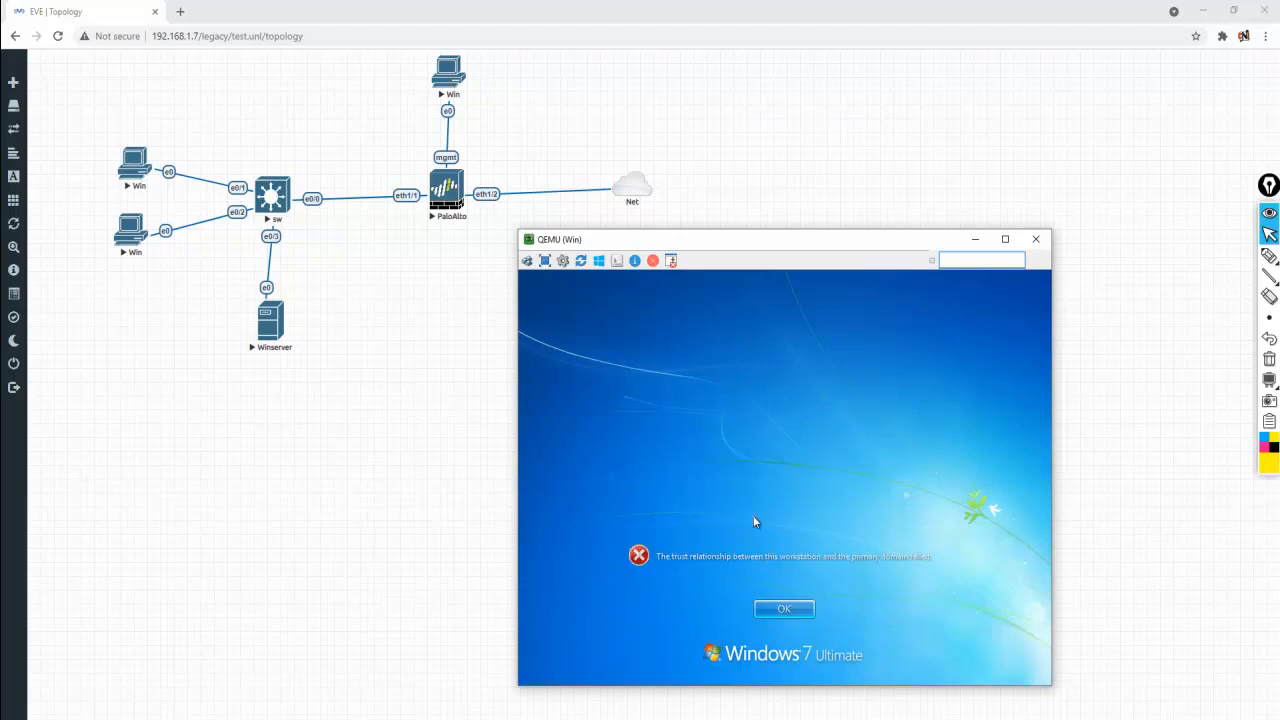
{"action": "key", "text": "Return"}
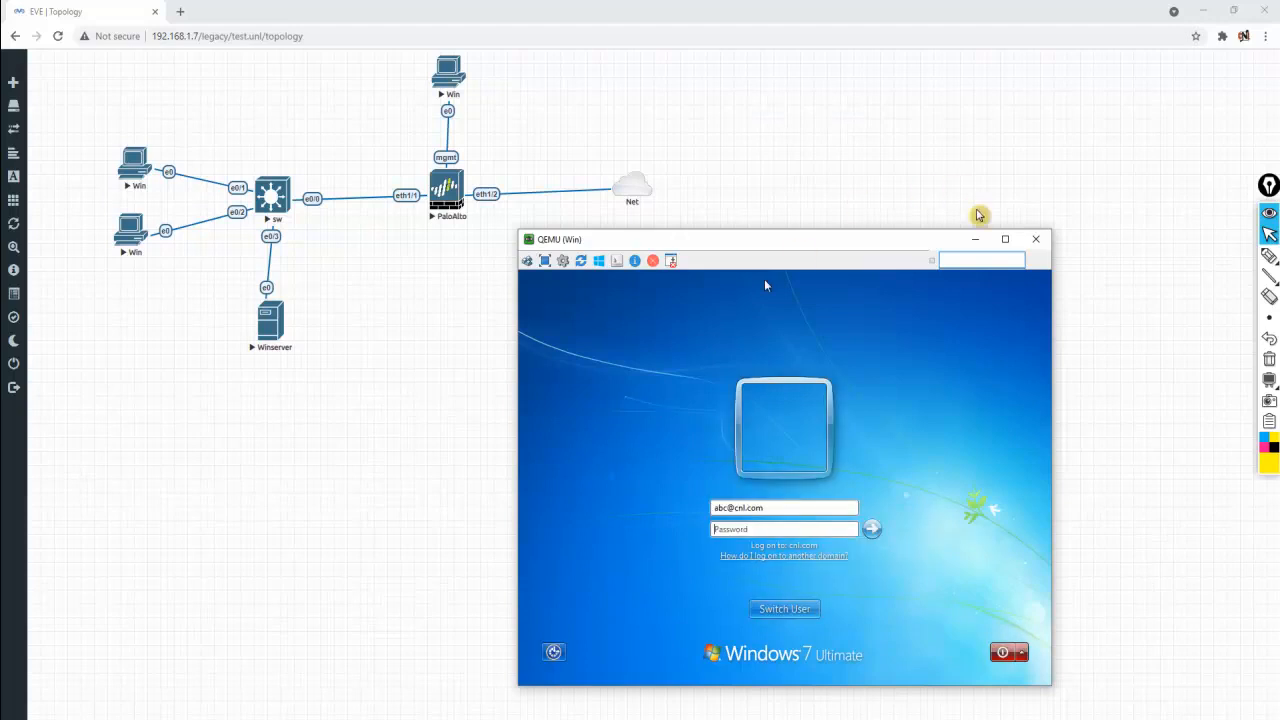
{"action": "left_click", "coordinate": [1036, 239]}
{"action": "mouse_move", "coordinate": [72, 217]}
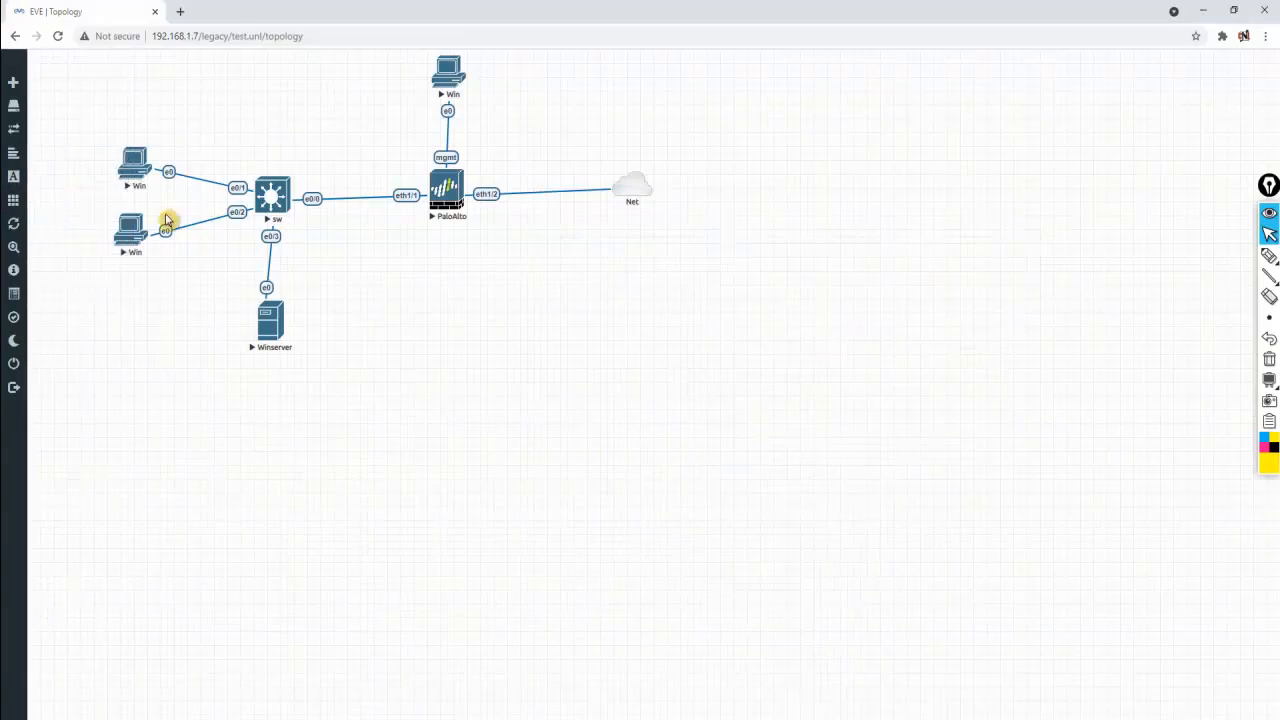
Stop and delete the old top-left Win node
{"action": "right_click", "coordinate": [143, 163]}
{"action": "left_click", "coordinate": [190, 360]}
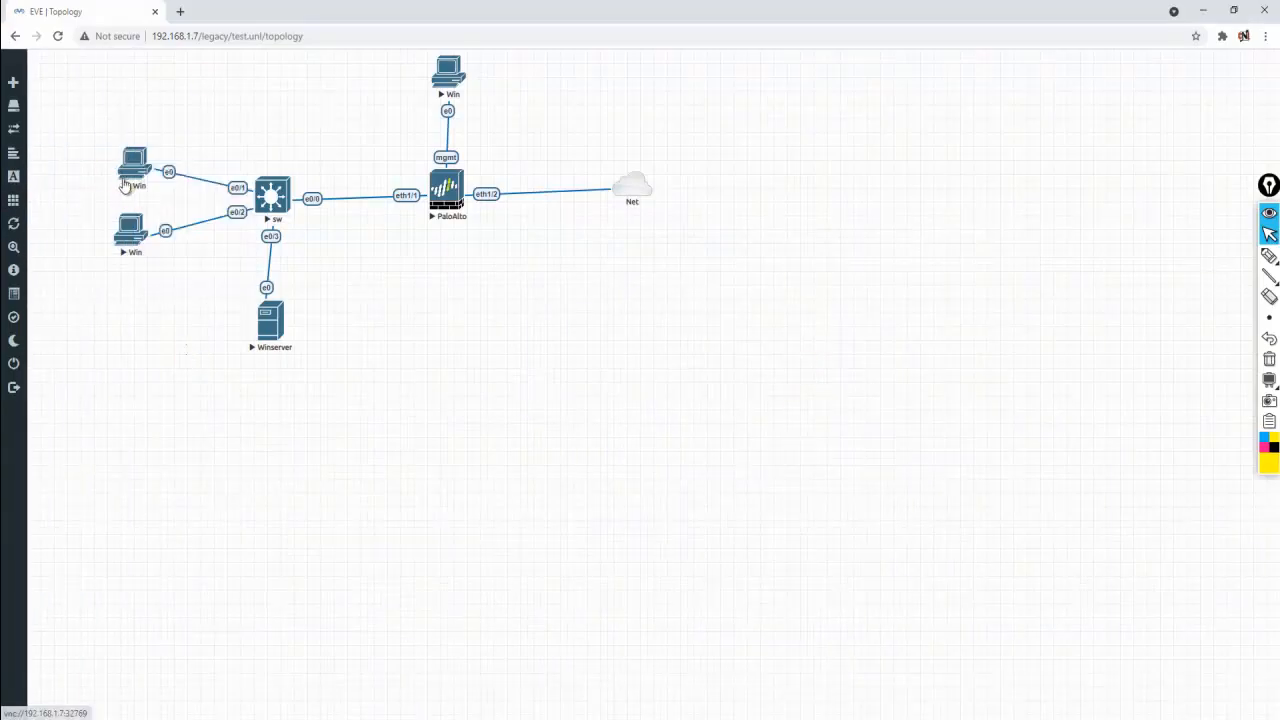
{"action": "right_click", "coordinate": [136, 172]}
{"action": "left_click", "coordinate": [193, 203]}
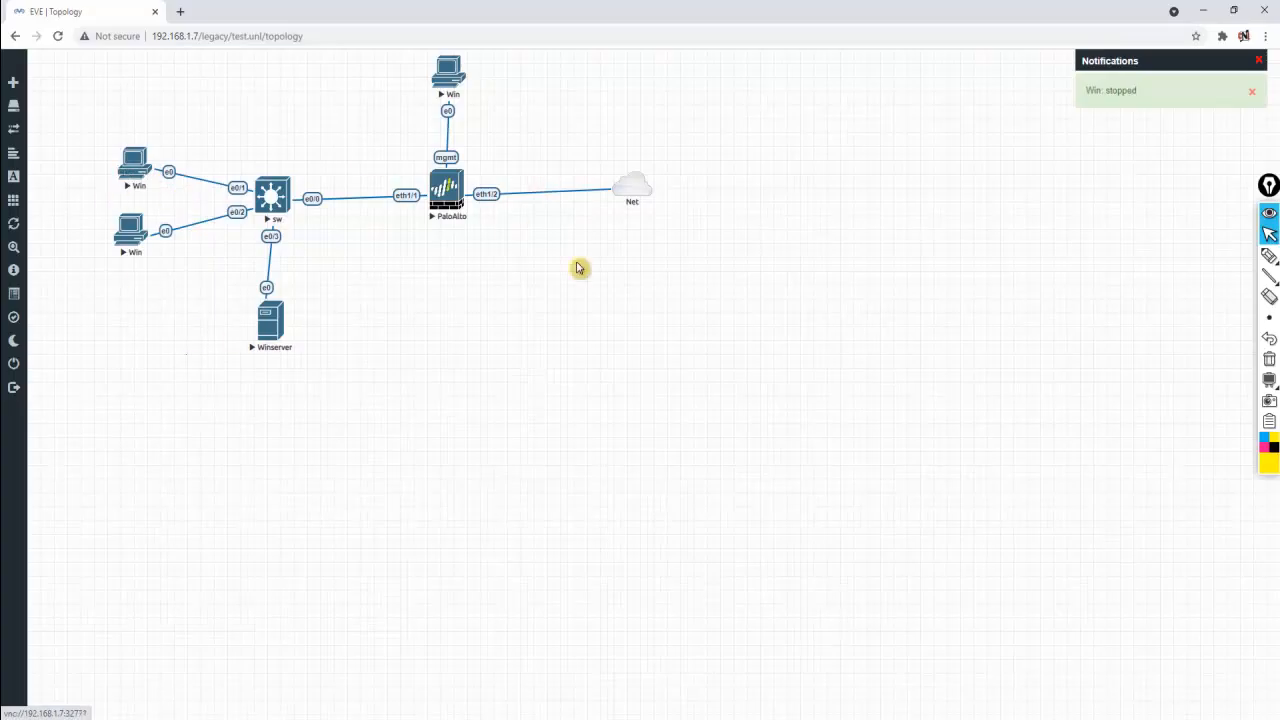
{"action": "right_click", "coordinate": [145, 170]}
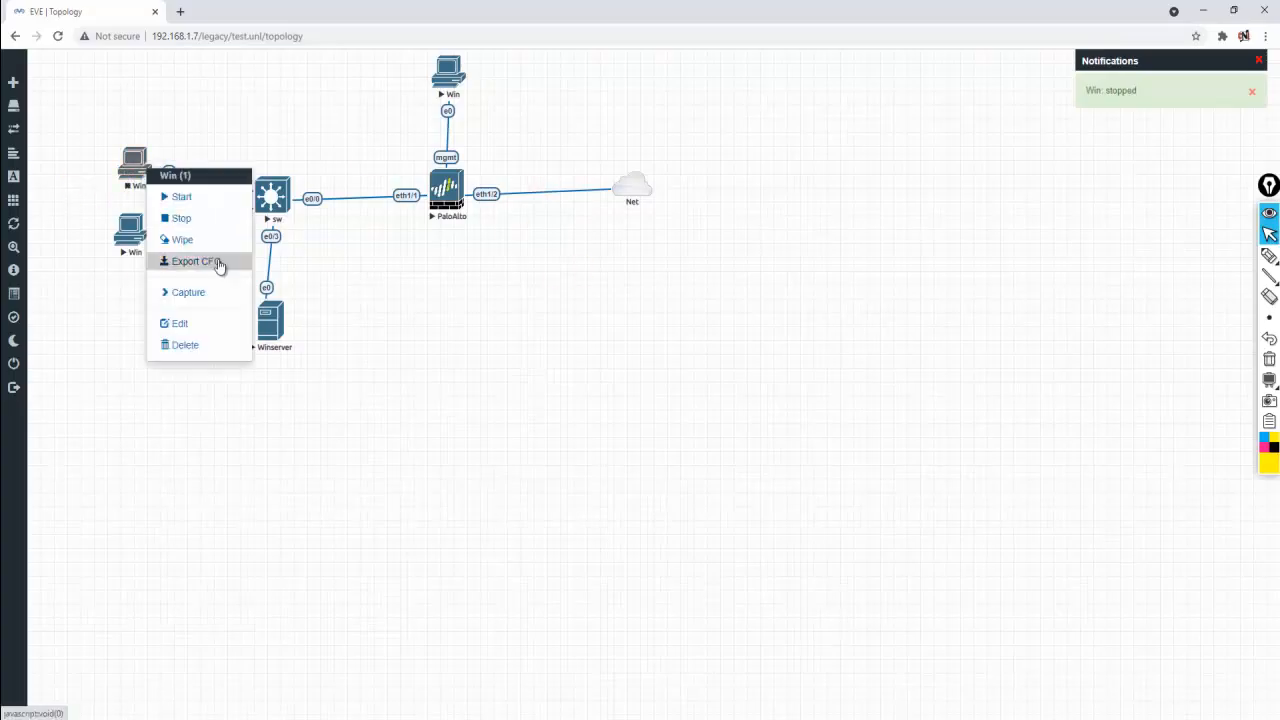
{"action": "left_click", "coordinate": [216, 346]}
{"action": "left_click", "coordinate": [598, 163]}
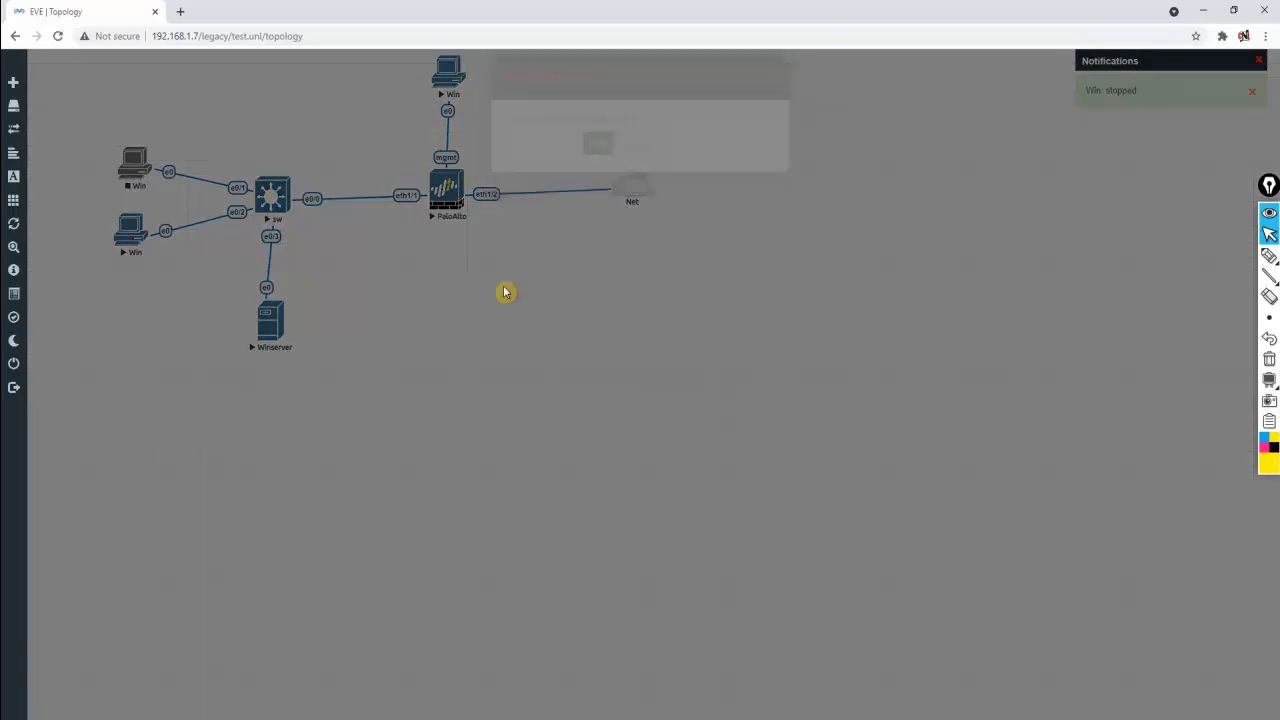
Add a new Windows-template node and place it at the top-left of the topology
{"action": "right_click", "coordinate": [449, 343]}
{"action": "left_click", "coordinate": [484, 371]}
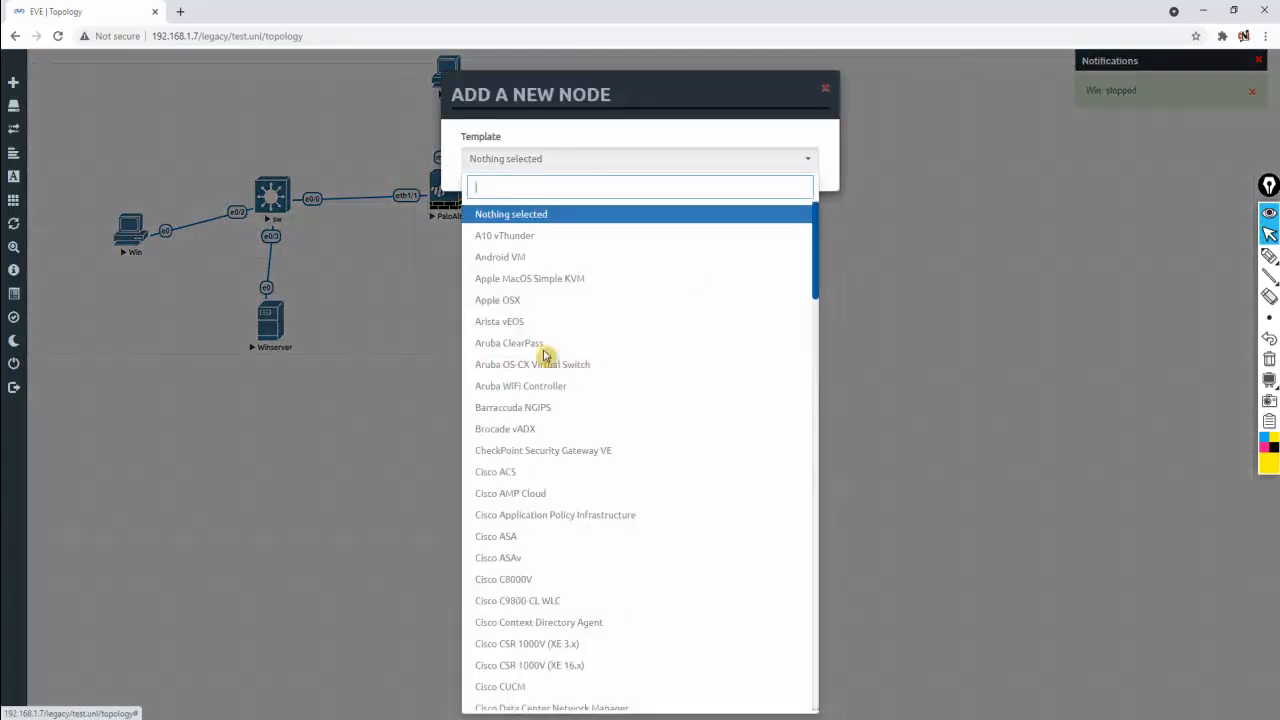
{"action": "scroll", "coordinate": [600, 420], "scroll_direction": "down", "scroll_amount": 15}
{"action": "left_click", "coordinate": [528, 686]}
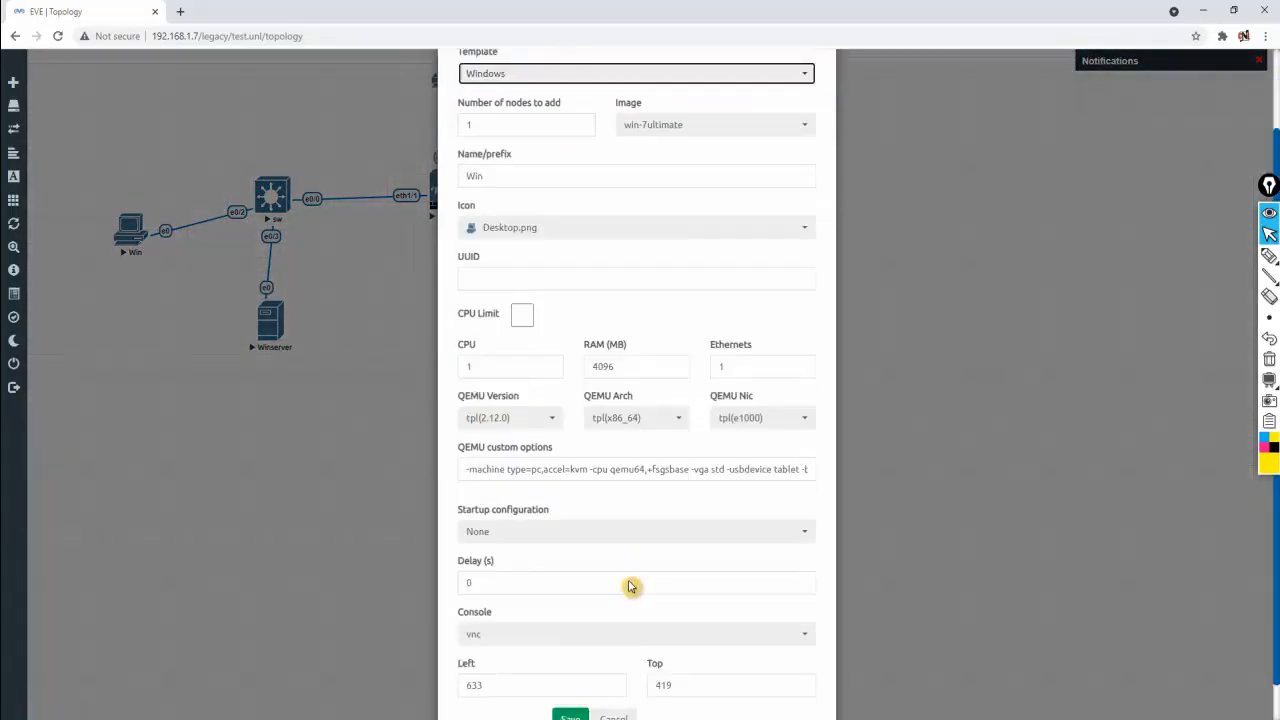
{"action": "scroll", "coordinate": [629, 583], "scroll_direction": "down", "scroll_amount": 1}
{"action": "left_click", "coordinate": [570, 677]}
{"action": "left_click_drag", "start_coordinate": [468, 358], "coordinate": [128, 168]}
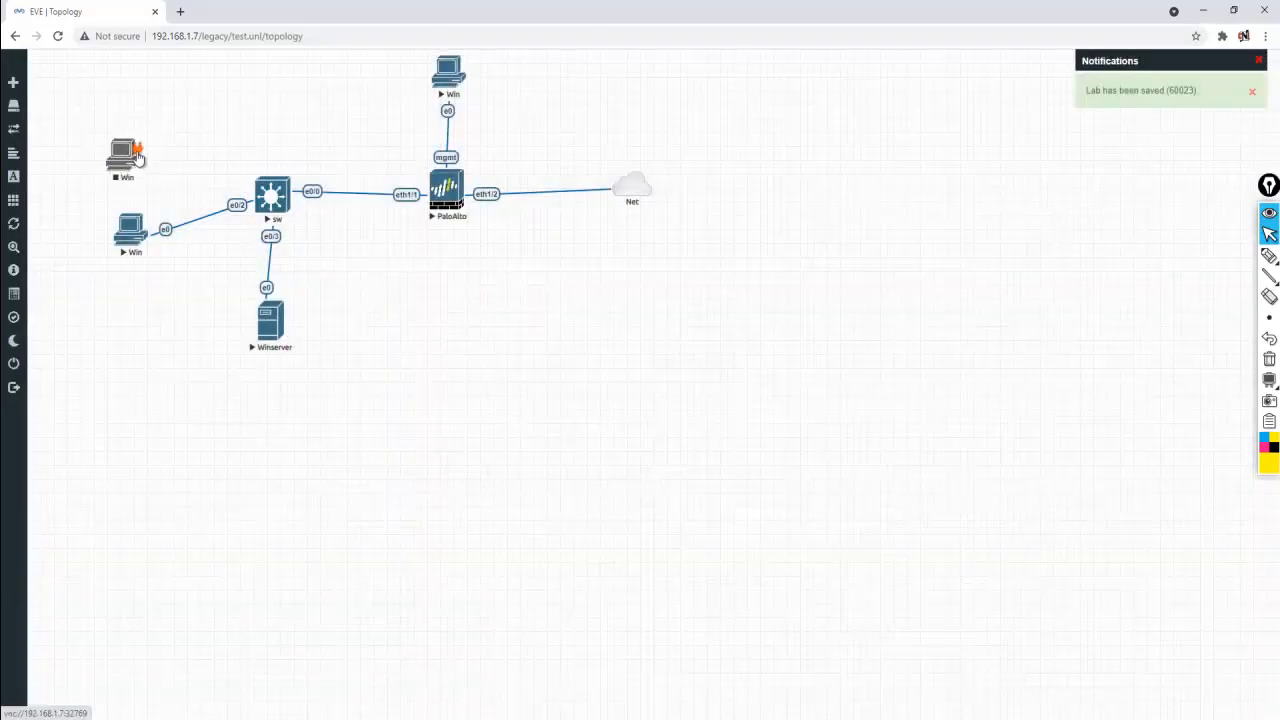
With sw stopped, link the new Win e0 to switch port e0/1, then start sw and Win
{"action": "right_click", "coordinate": [274, 190]}
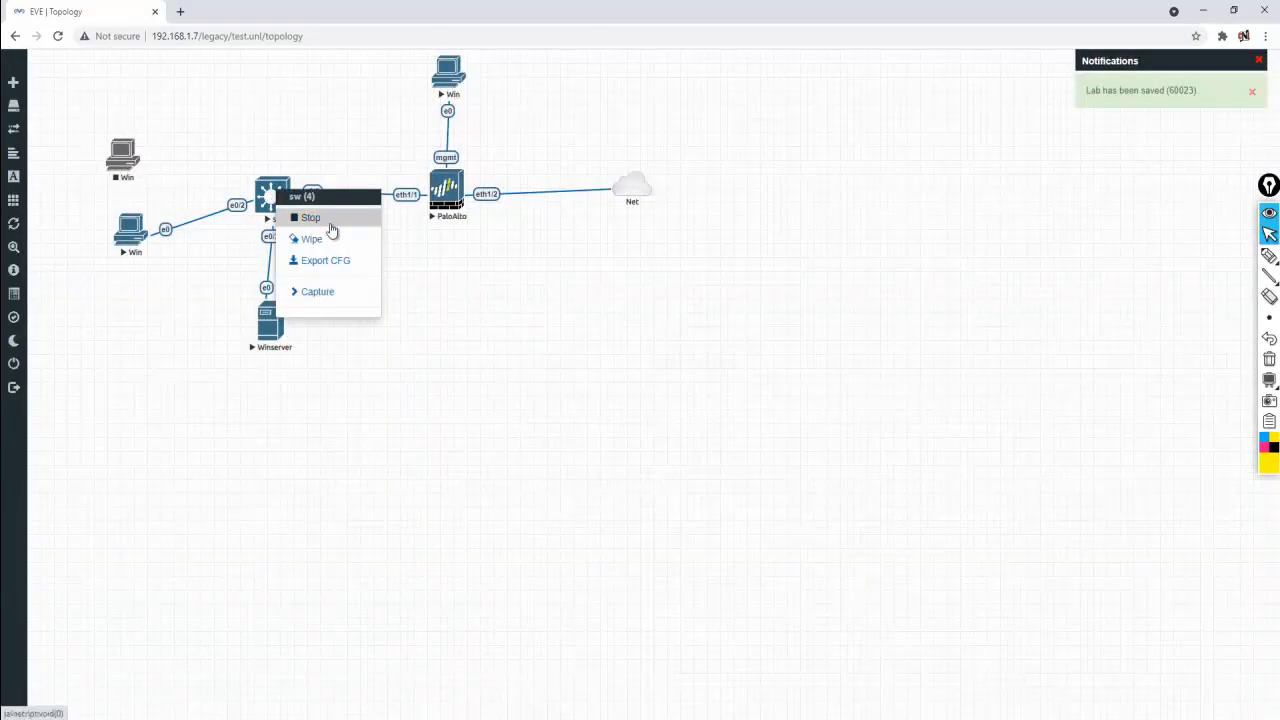
{"action": "left_click", "coordinate": [330, 222]}
{"action": "left_click_drag", "start_coordinate": [137, 150], "coordinate": [272, 194]}
{"action": "left_click", "coordinate": [667, 466]}
{"action": "right_click", "coordinate": [274, 198]}
{"action": "left_click", "coordinate": [310, 224]}
{"action": "right_click", "coordinate": [123, 156]}
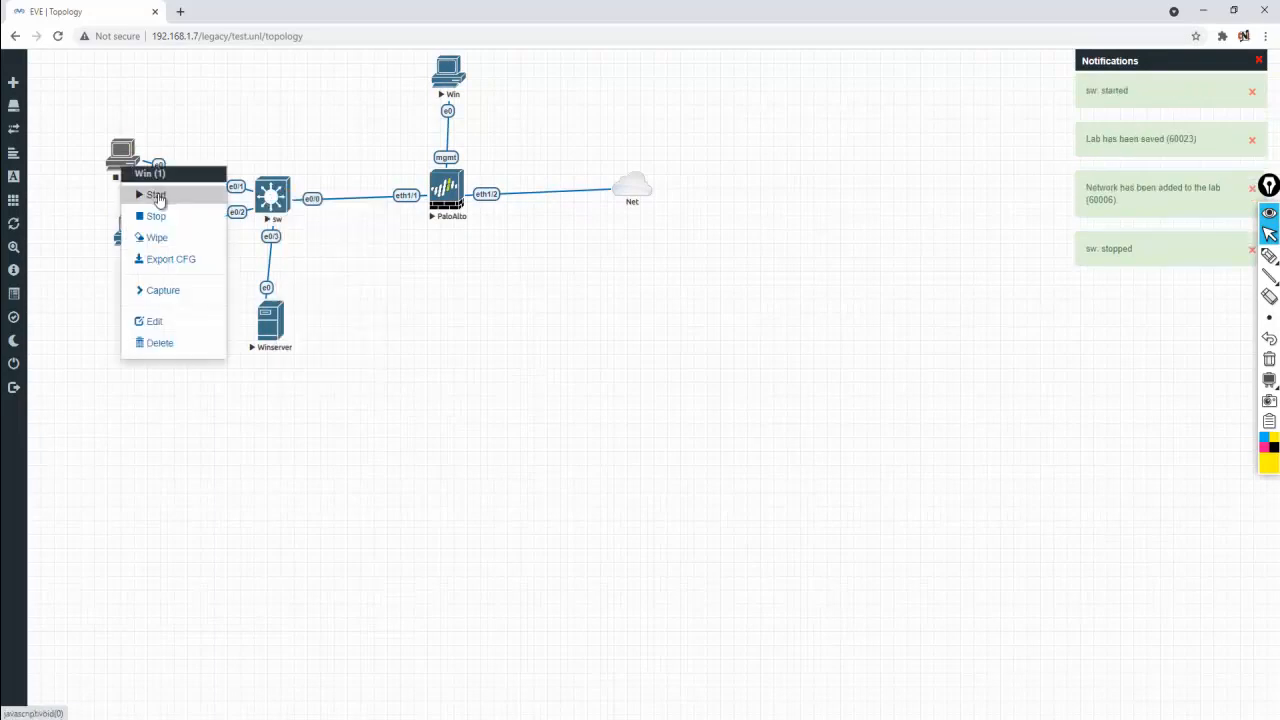
{"action": "left_click", "coordinate": [157, 195]}
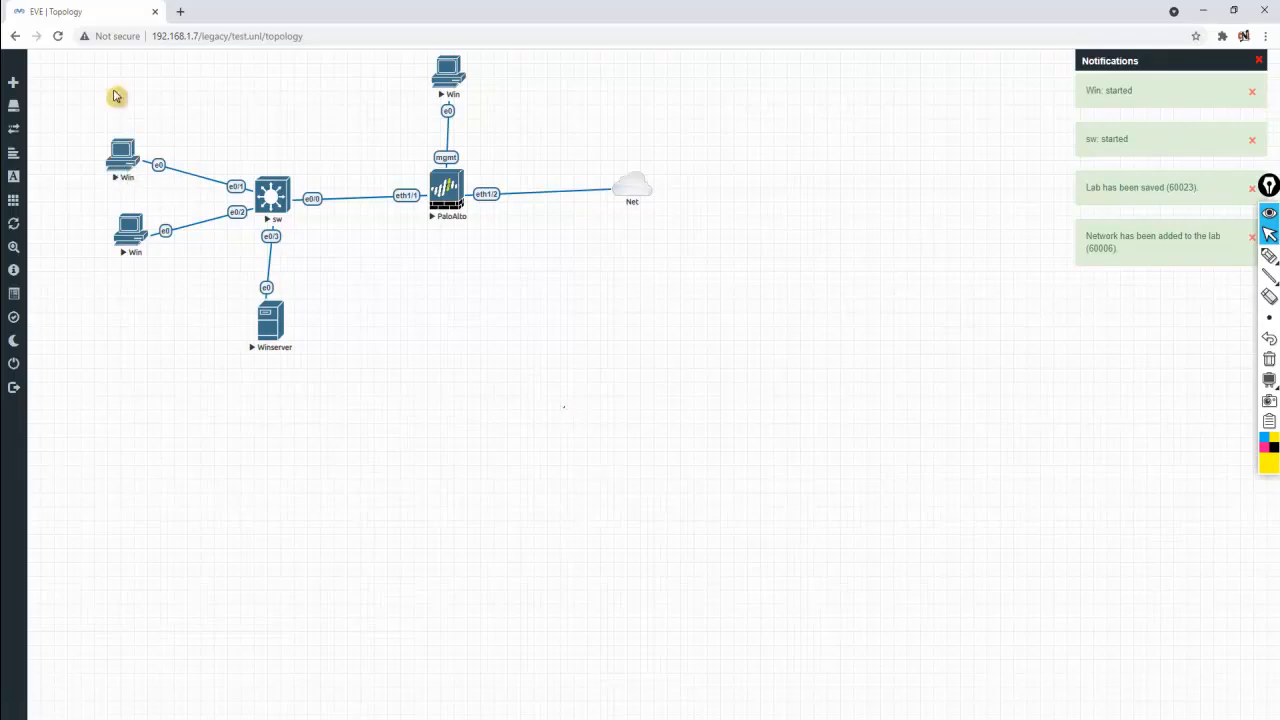
Open the new Win node's VNC console, log in to Windows, then close it
{"action": "left_click", "coordinate": [125, 160]}
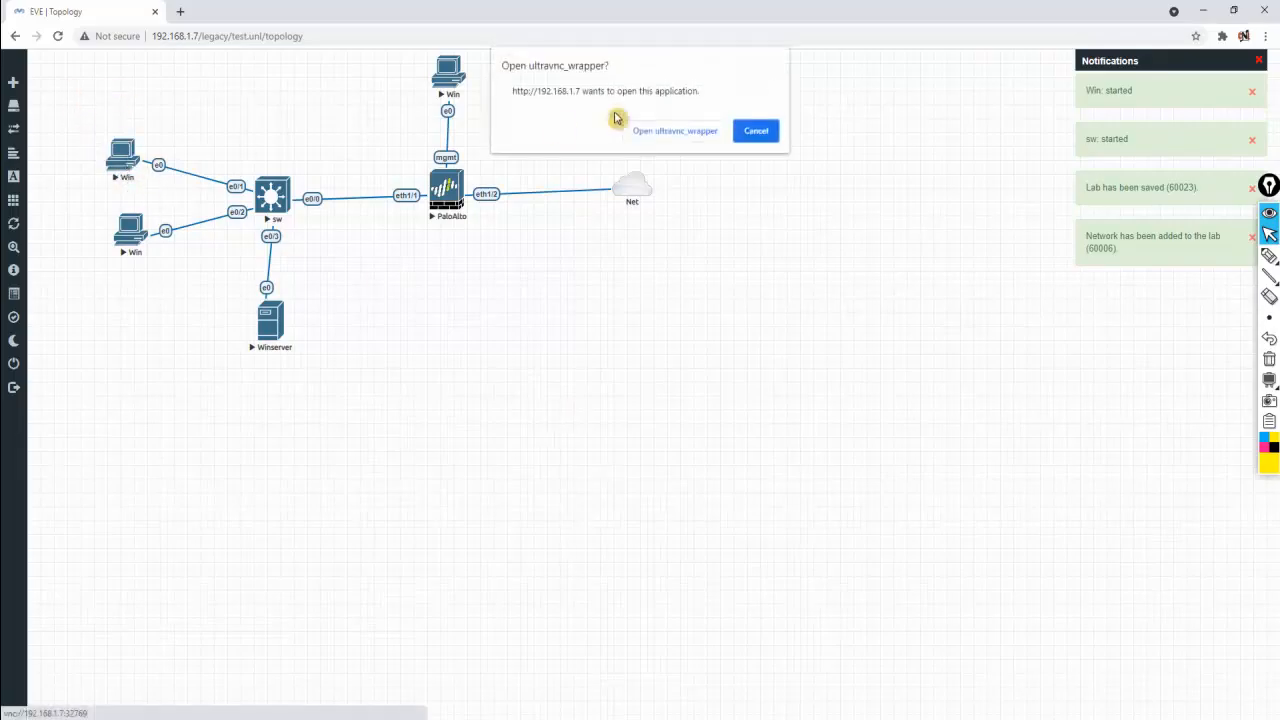
{"action": "left_click", "coordinate": [662, 131]}
{"action": "left_click_drag", "start_coordinate": [566, 86], "coordinate": [758, 124]}
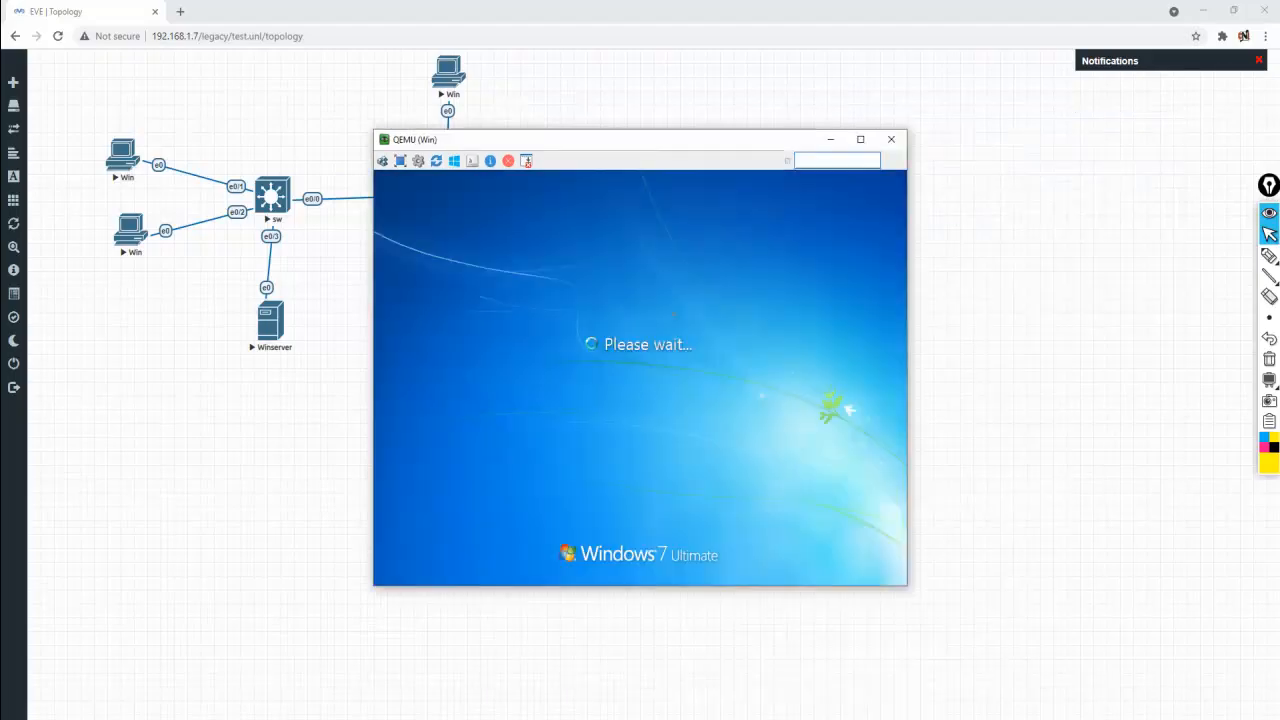
{"action": "key", "text": "Return"}
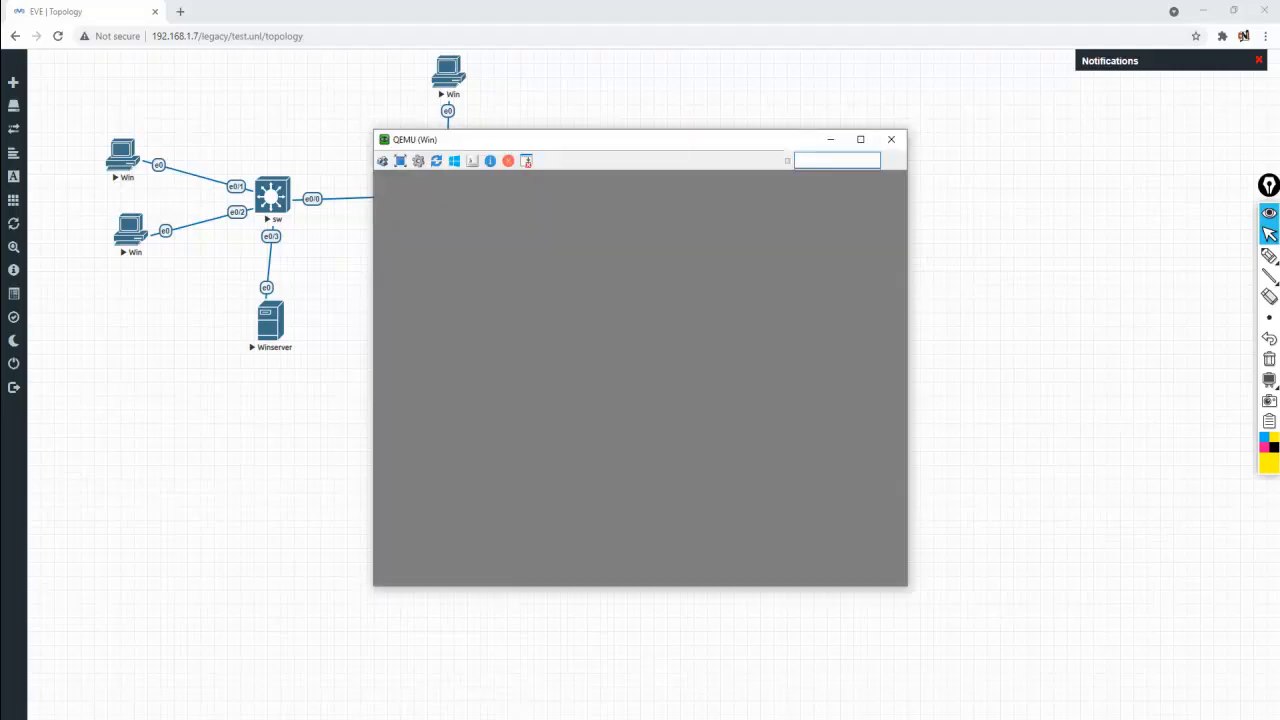
{"action": "left_click_drag", "start_coordinate": [629, 142], "coordinate": [885, 223]}
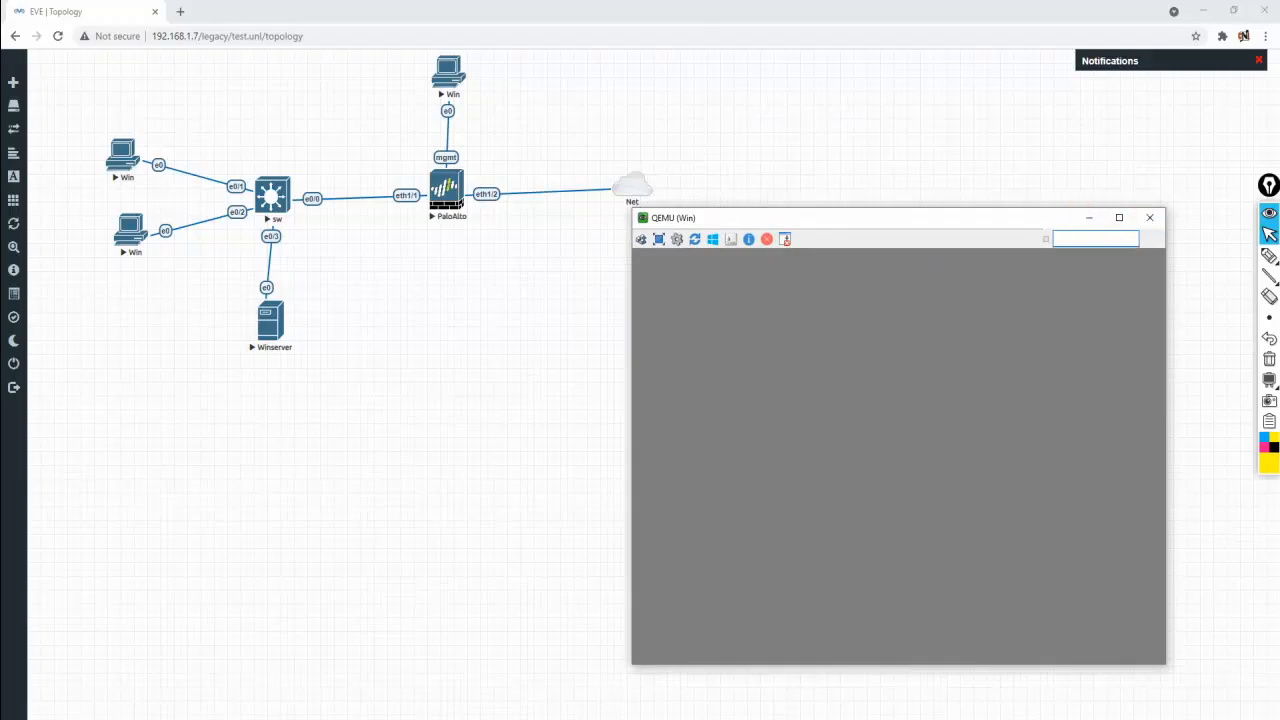
{"action": "left_click", "coordinate": [1150, 217]}
Reopen the VNC console of the top-left Win node
{"action": "mouse_move", "coordinate": [60, 162]}
{"action": "left_click", "coordinate": [121, 163]}
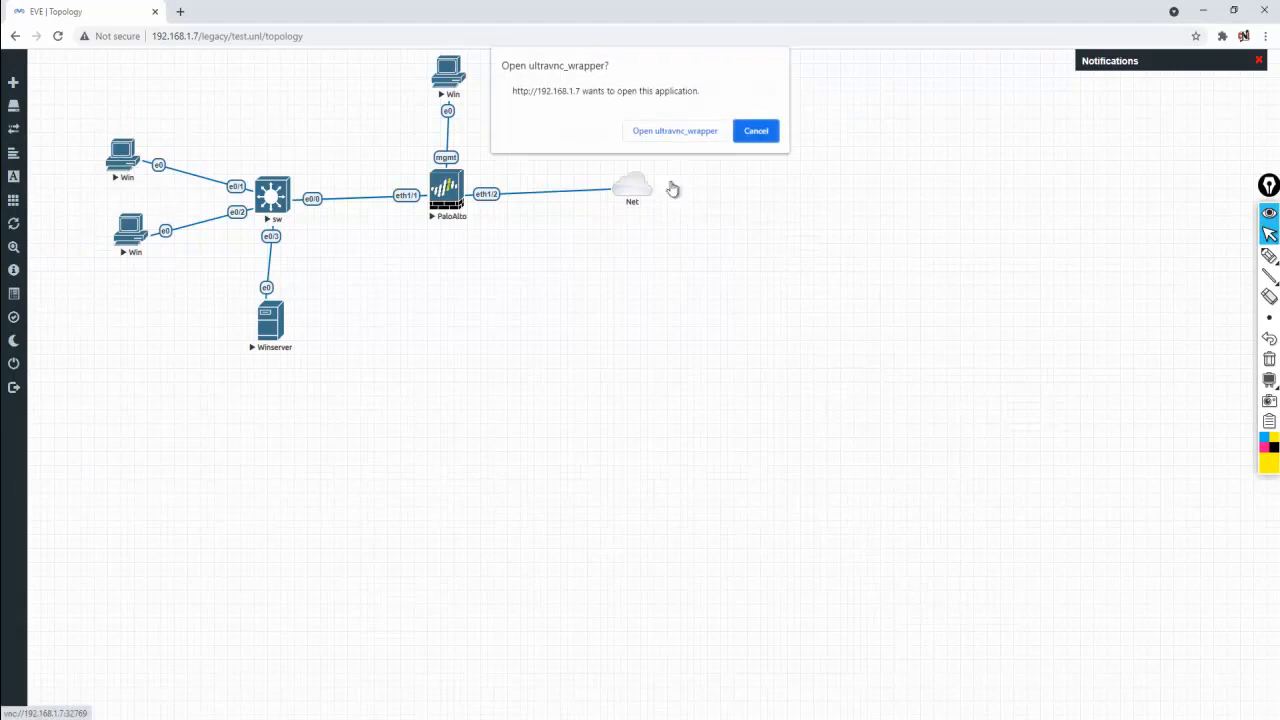
{"action": "left_click", "coordinate": [660, 140]}
{"action": "left_click_drag", "start_coordinate": [677, 146], "coordinate": [964, 235]}
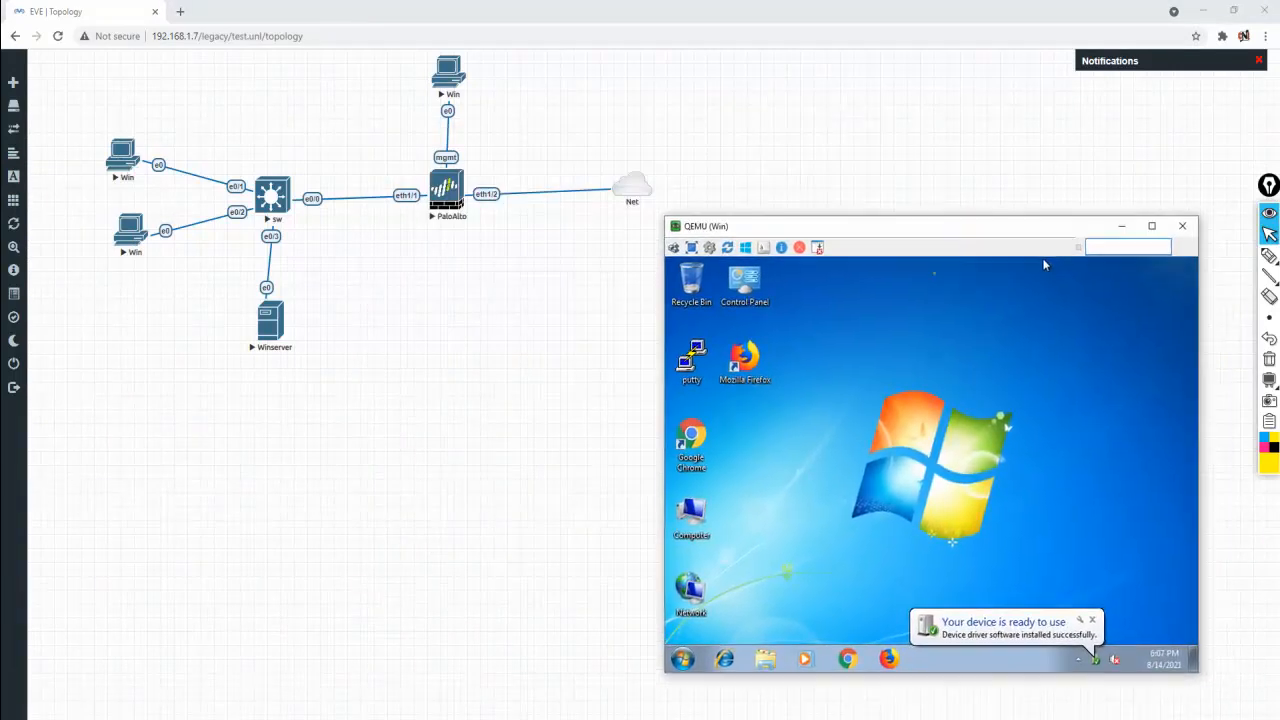
Open the Local Area Connection's IPv4 (TCP/IPv4) properties via Network and Sharing Center
{"action": "right_click", "coordinate": [688, 588]}
{"action": "left_click", "coordinate": [735, 572]}
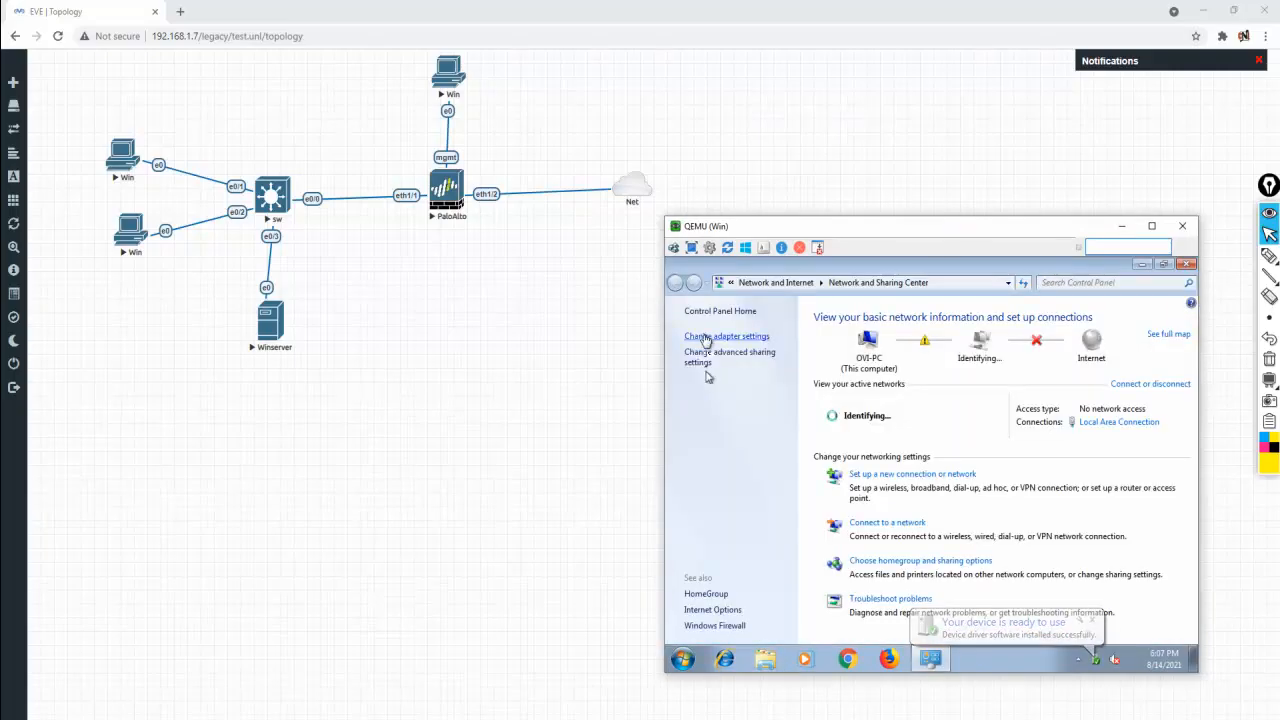
{"action": "left_click", "coordinate": [715, 336]}
{"action": "right_click", "coordinate": [735, 342]}
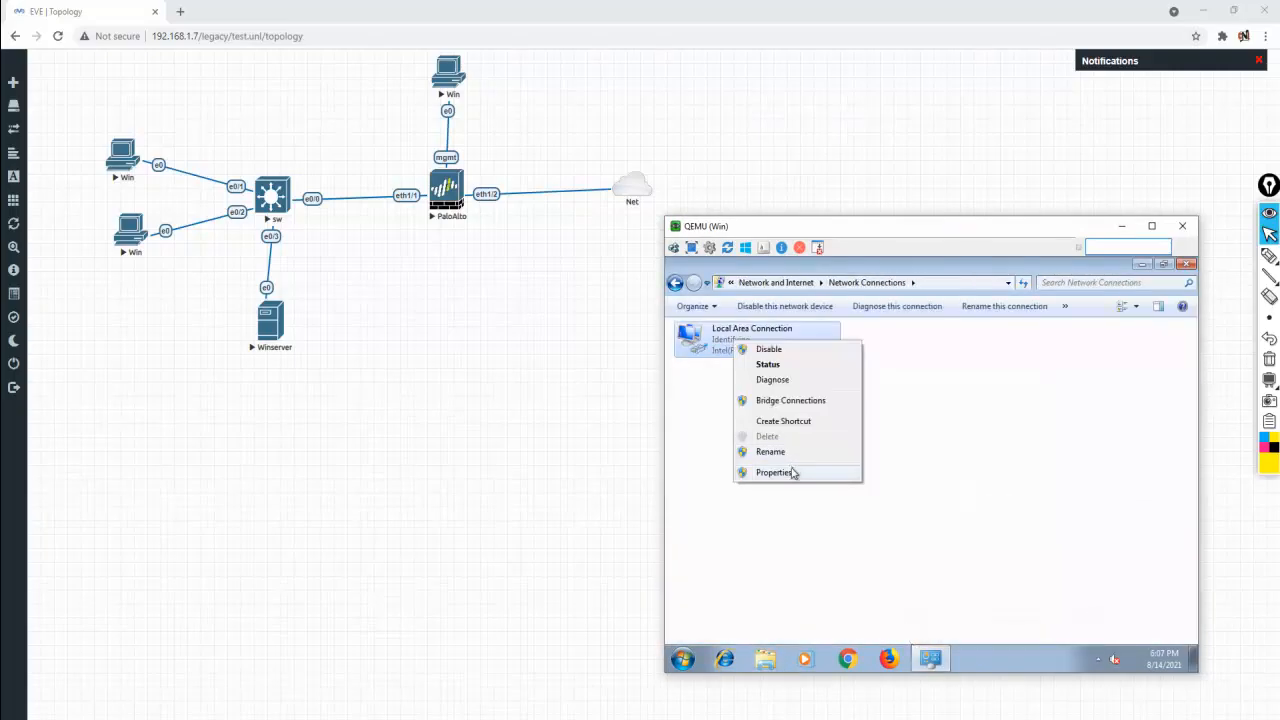
{"action": "left_click", "coordinate": [794, 471]}
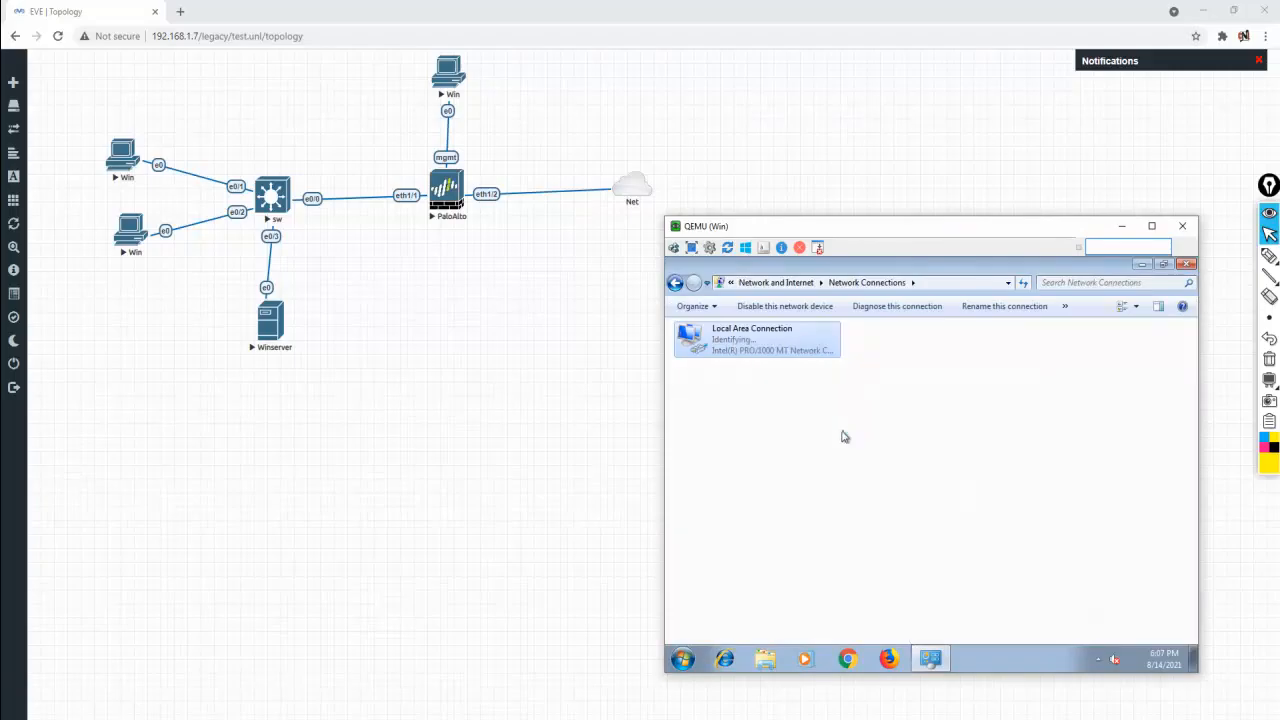
{"action": "left_click", "coordinate": [812, 477]}
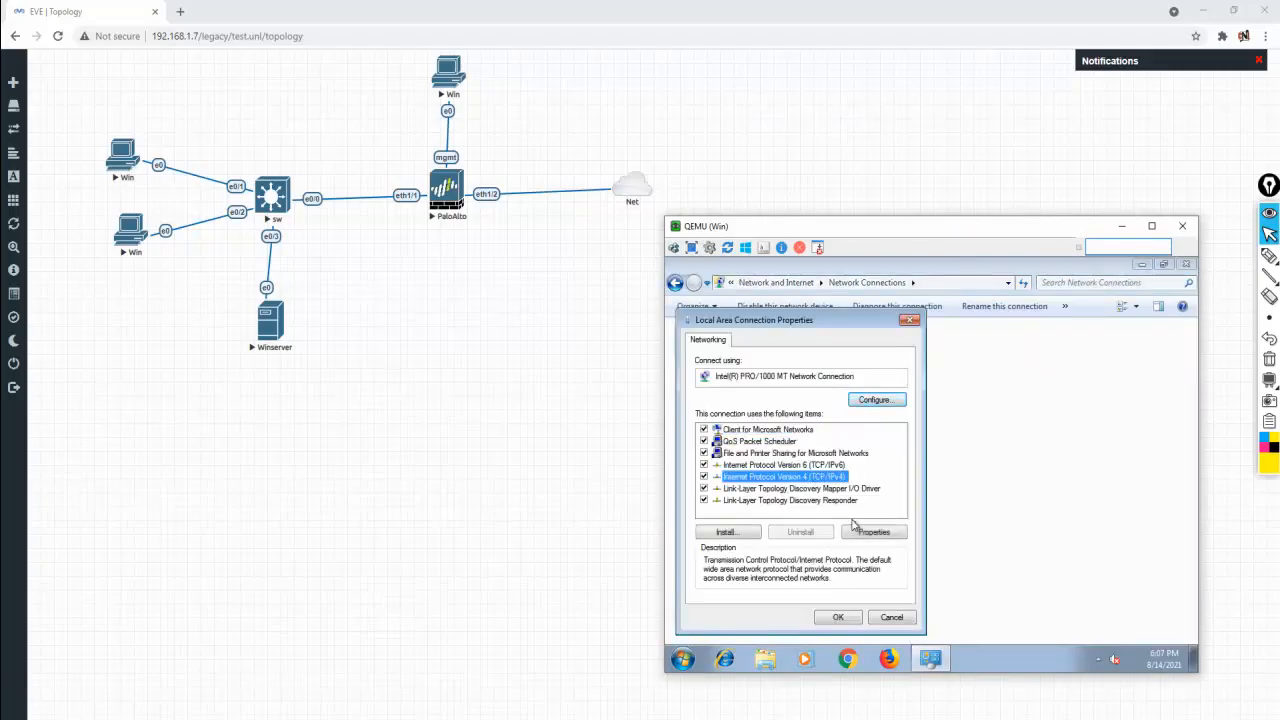
{"action": "left_click", "coordinate": [870, 531]}
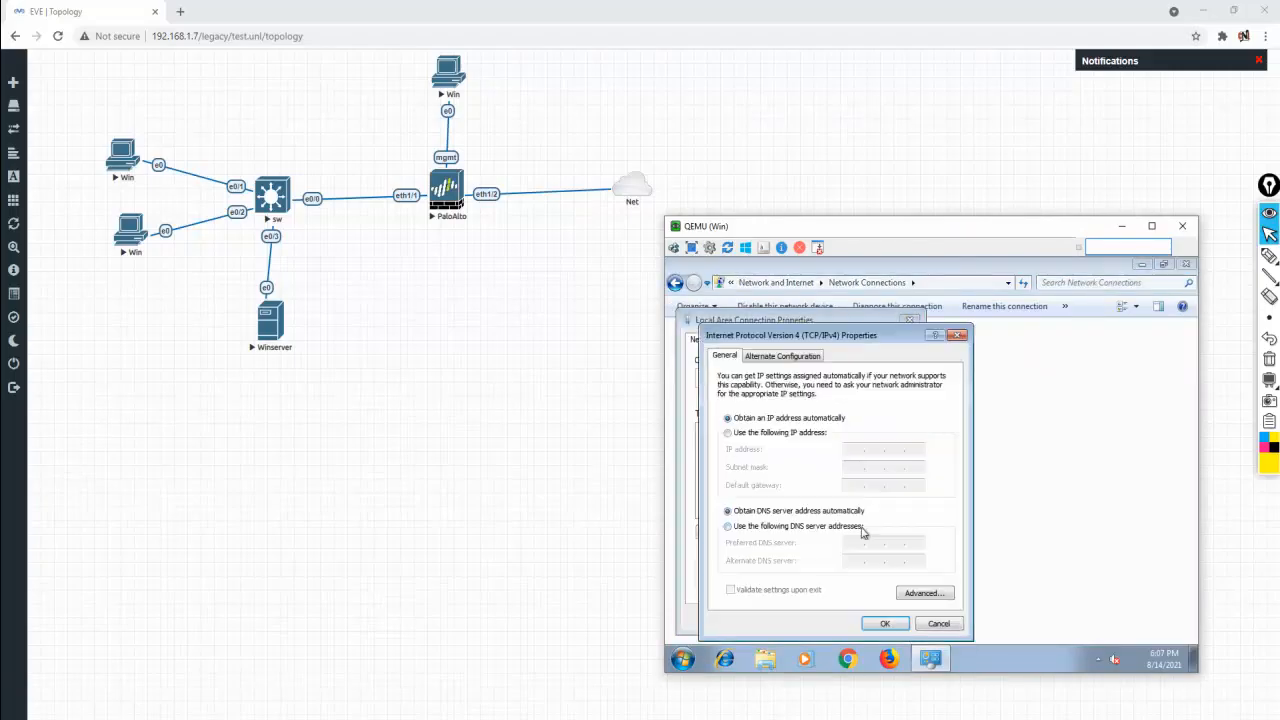
Assign static IP 10.1.1.3, mask 255.0.0.0, DNS 10.1.1.50, and choose Restart Later
{"action": "left_click", "coordinate": [795, 432]}
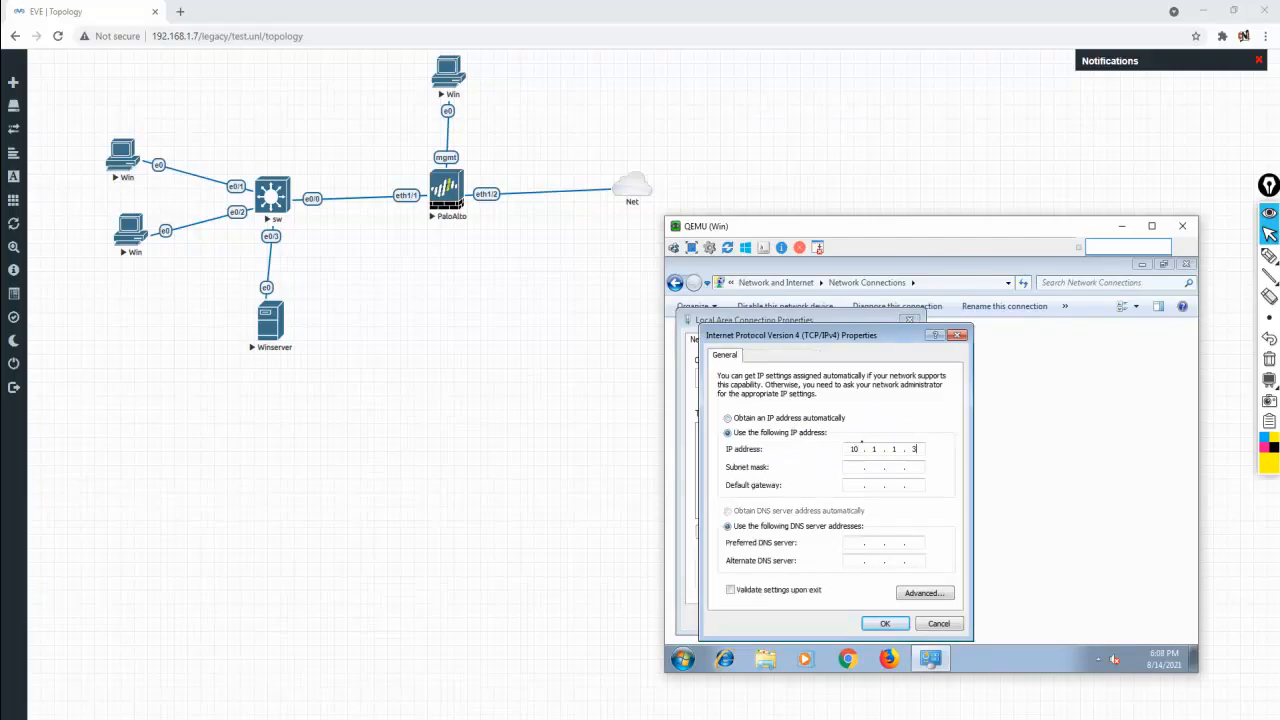
{"action": "key", "text": "Tab"}
{"action": "left_click", "coordinate": [893, 624]}
{"action": "left_click", "coordinate": [839, 620]}
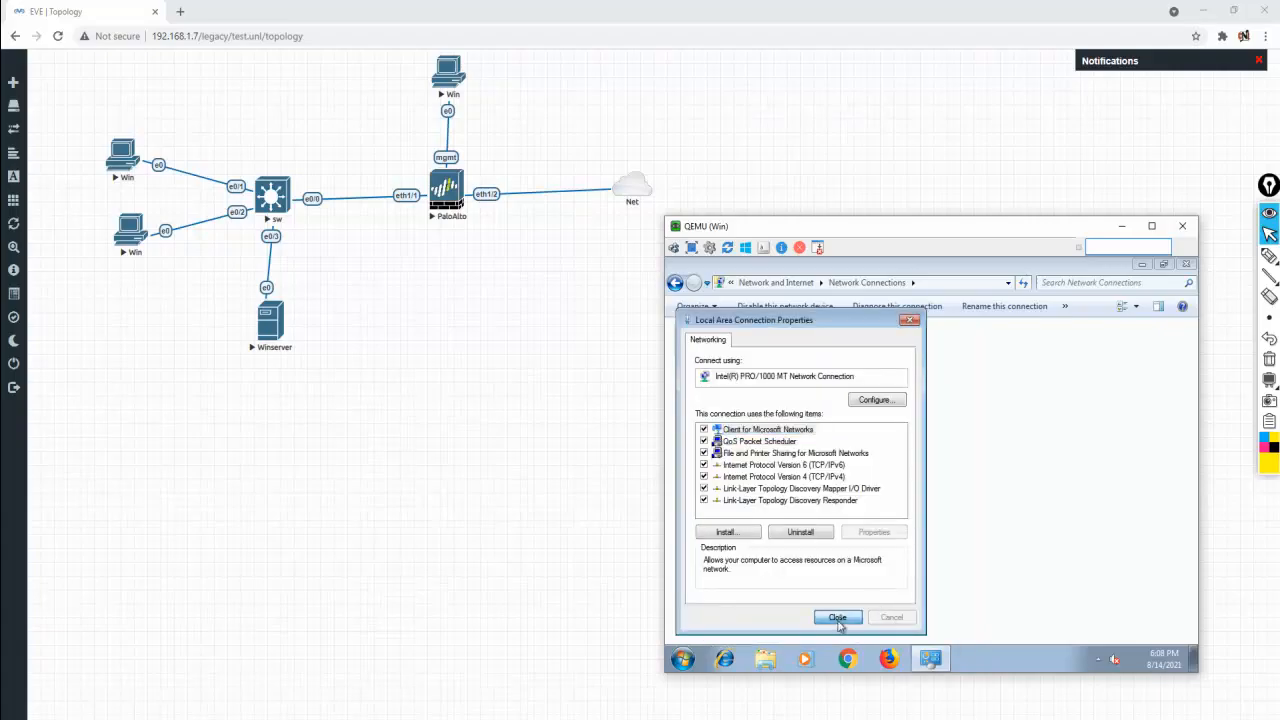
{"action": "left_click", "coordinate": [1183, 265]}
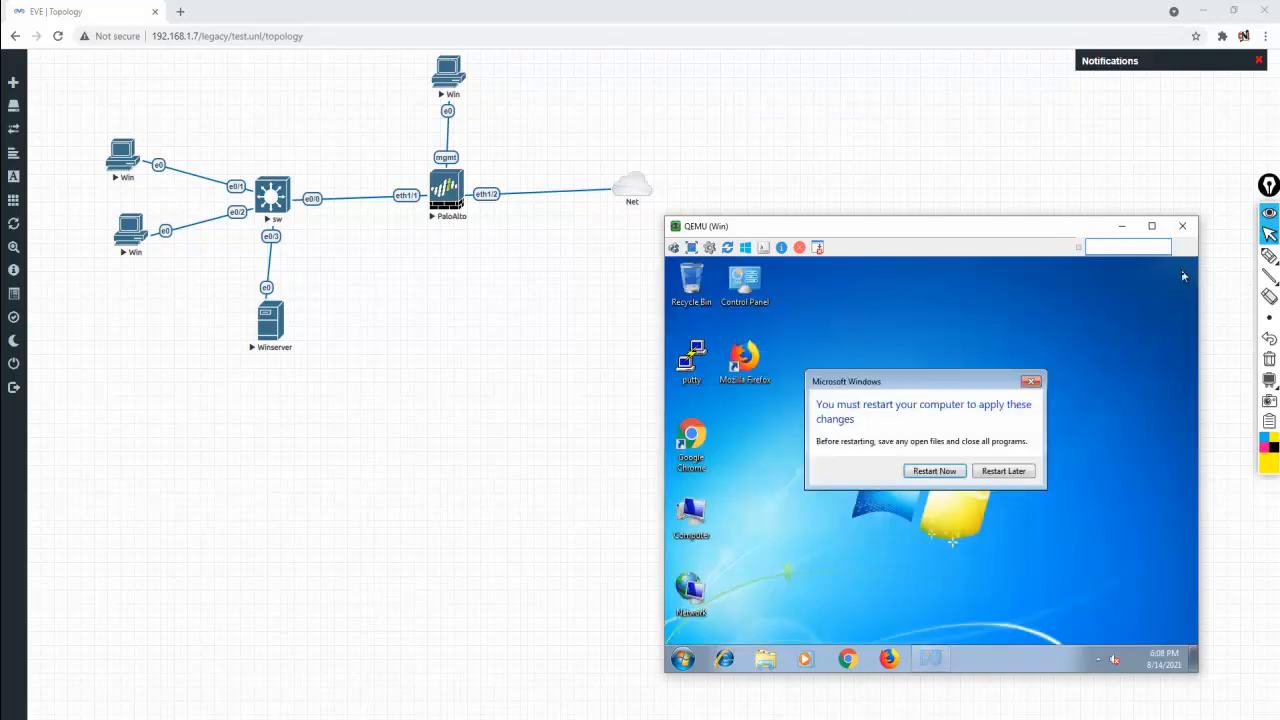
{"action": "left_click", "coordinate": [1003, 471]}
In the computer's system properties, switch membership to the domain cnl.com
{"action": "right_click", "coordinate": [689, 519]}
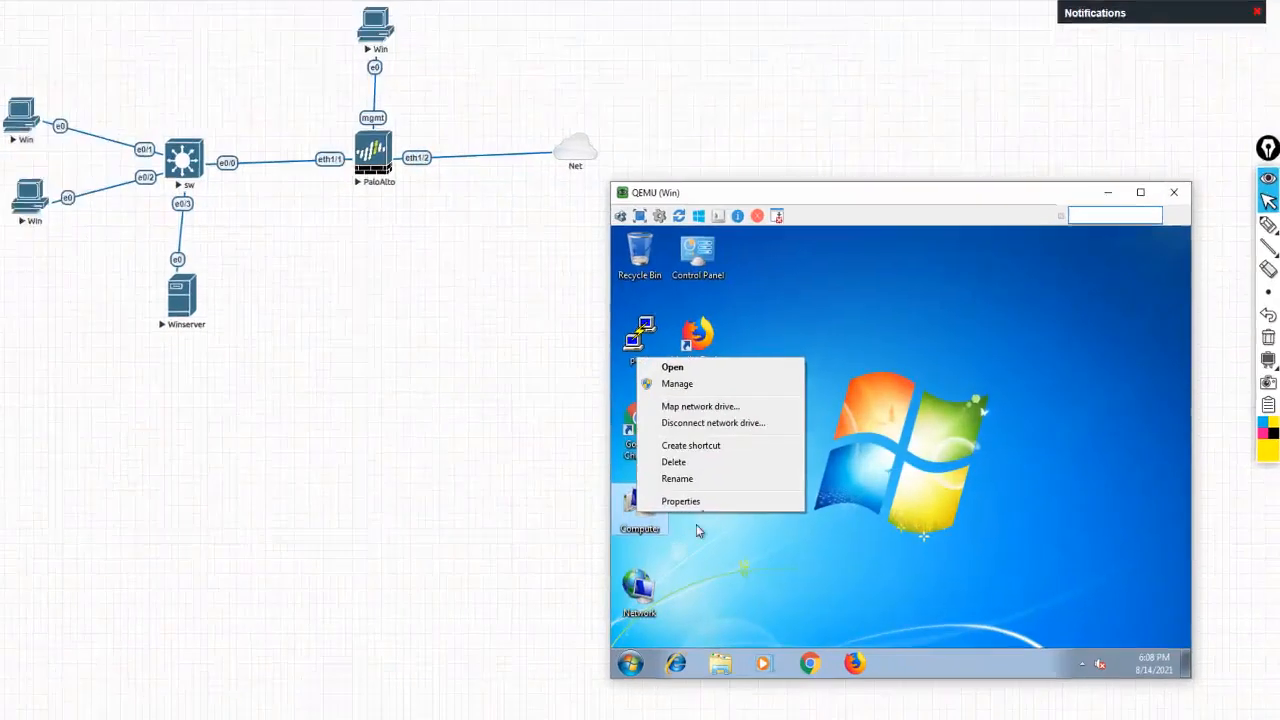
{"action": "left_click", "coordinate": [680, 501]}
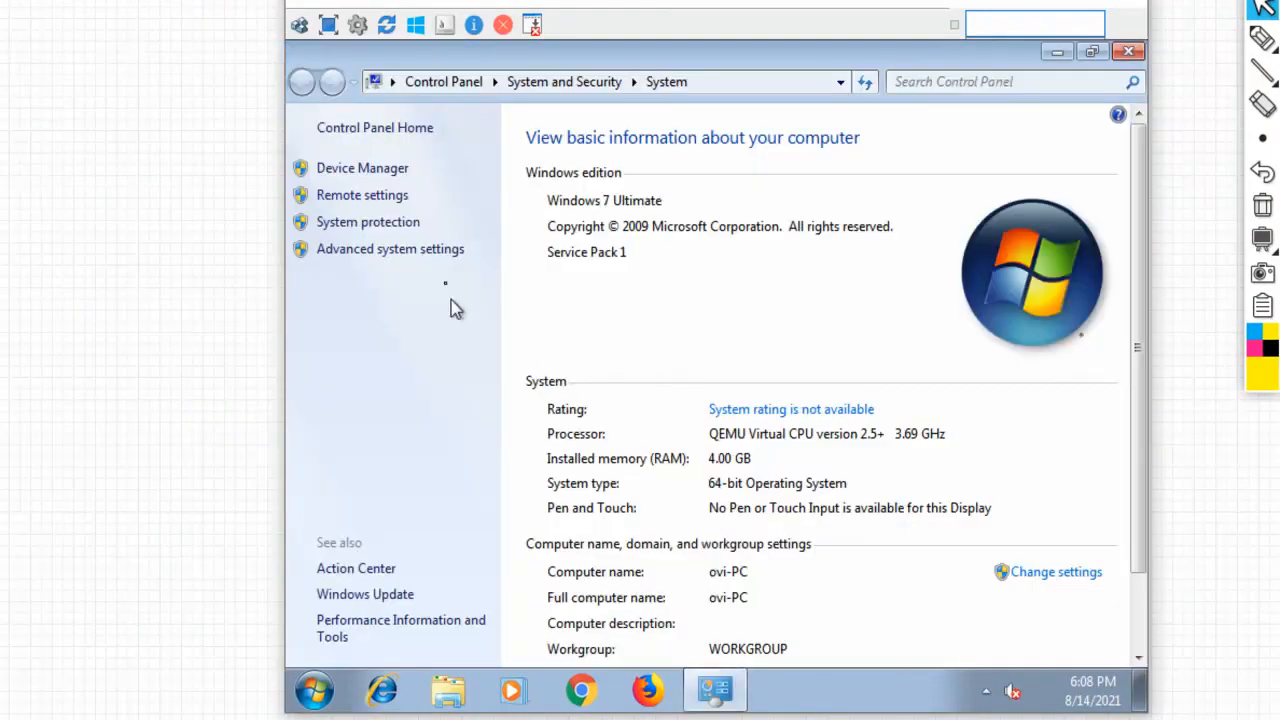
{"action": "left_click", "coordinate": [1060, 575]}
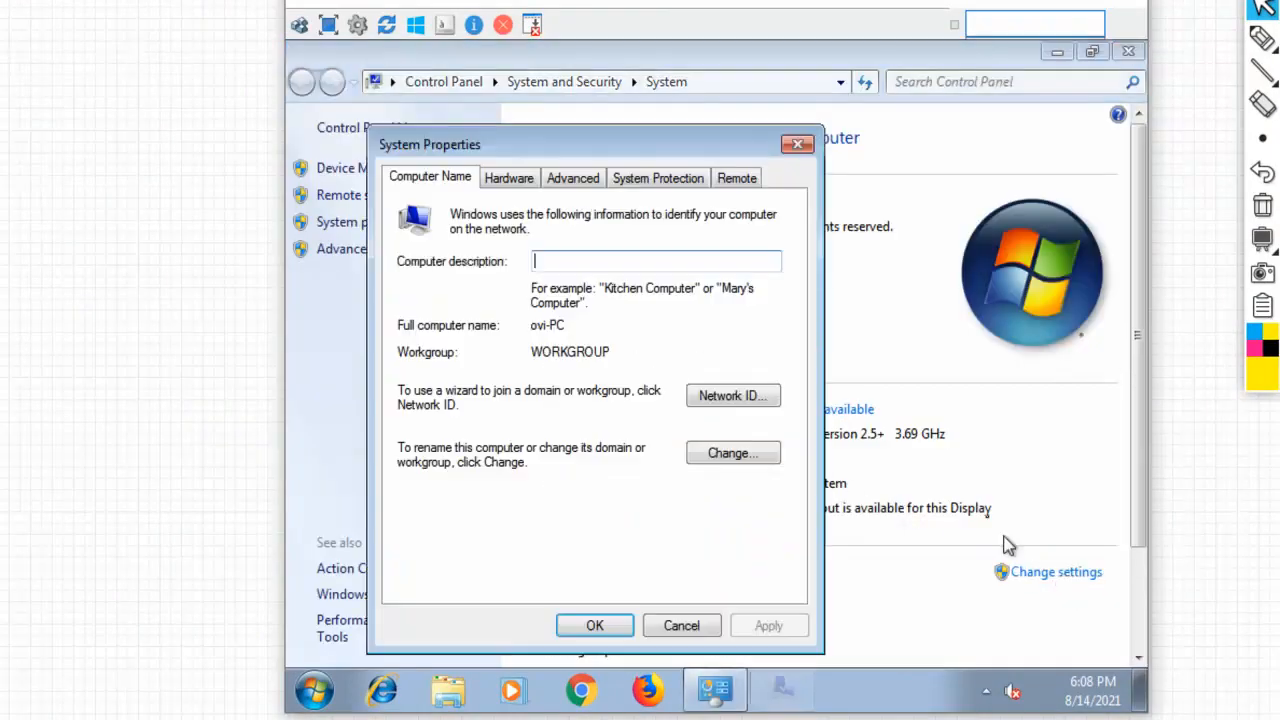
{"action": "left_click", "coordinate": [748, 453]}
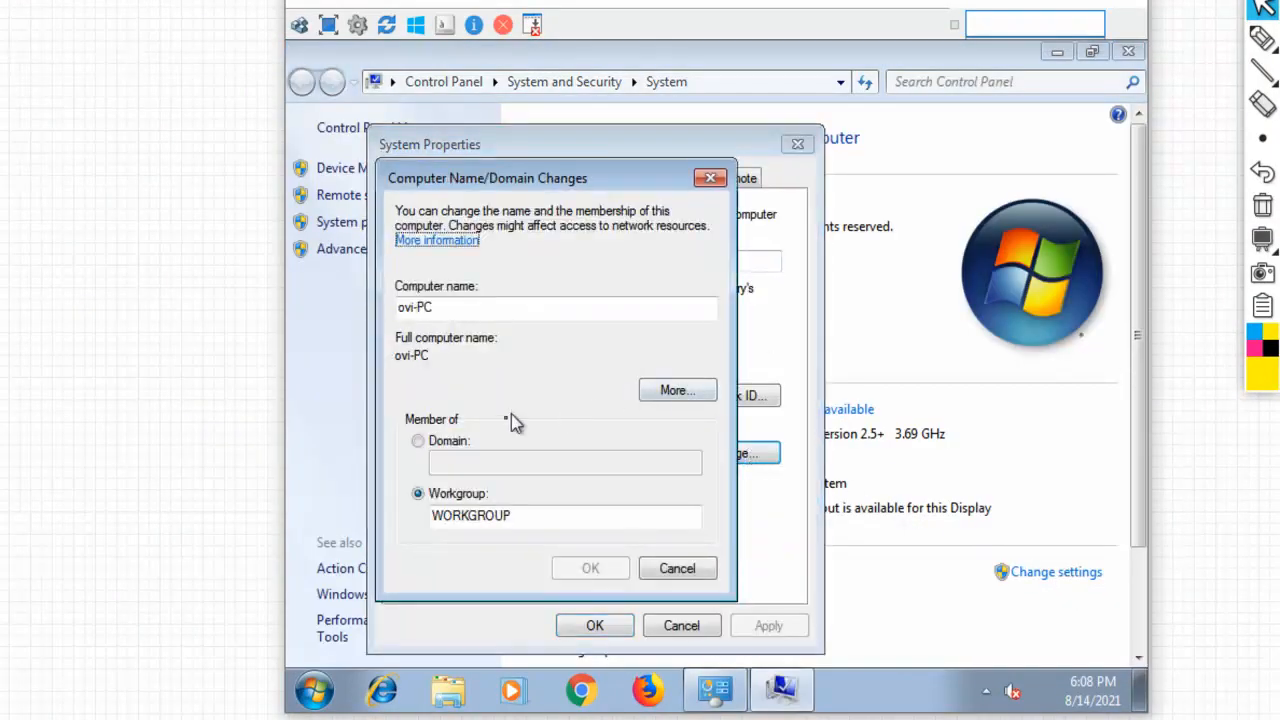
{"action": "left_click", "coordinate": [446, 442]}
{"action": "left_click", "coordinate": [466, 464]}
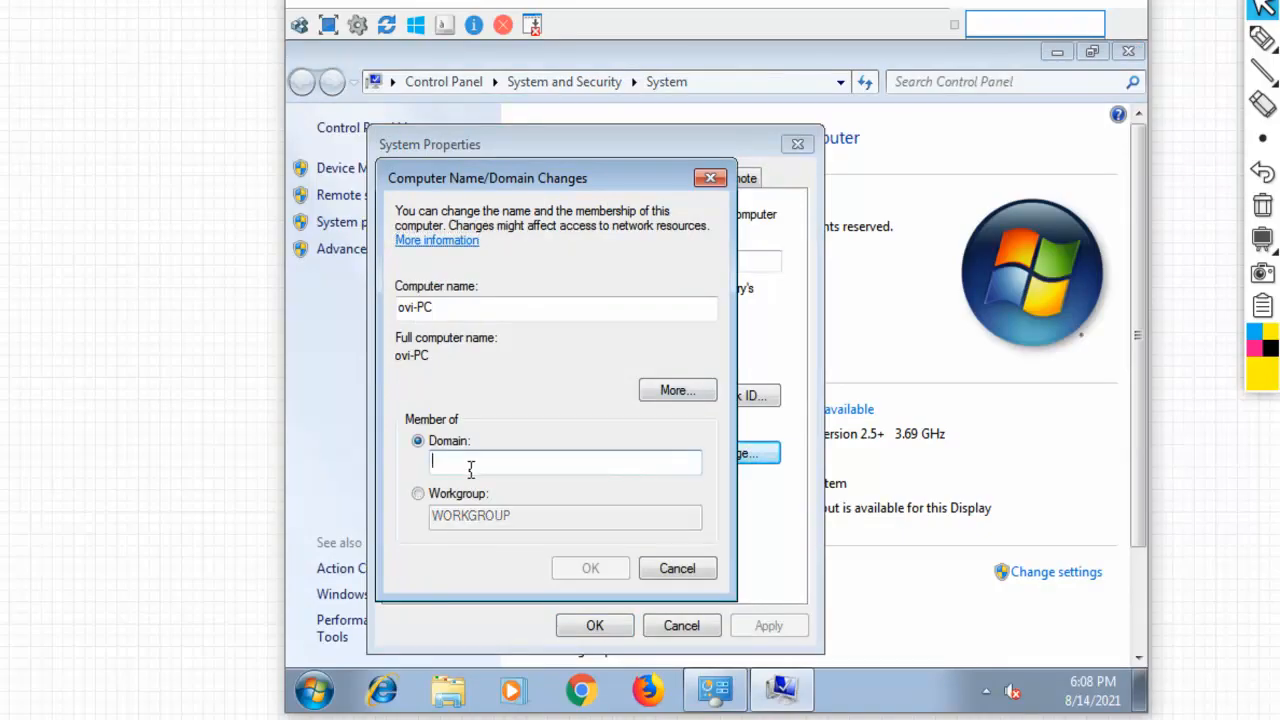
{"action": "type", "text": "cnl.com"}
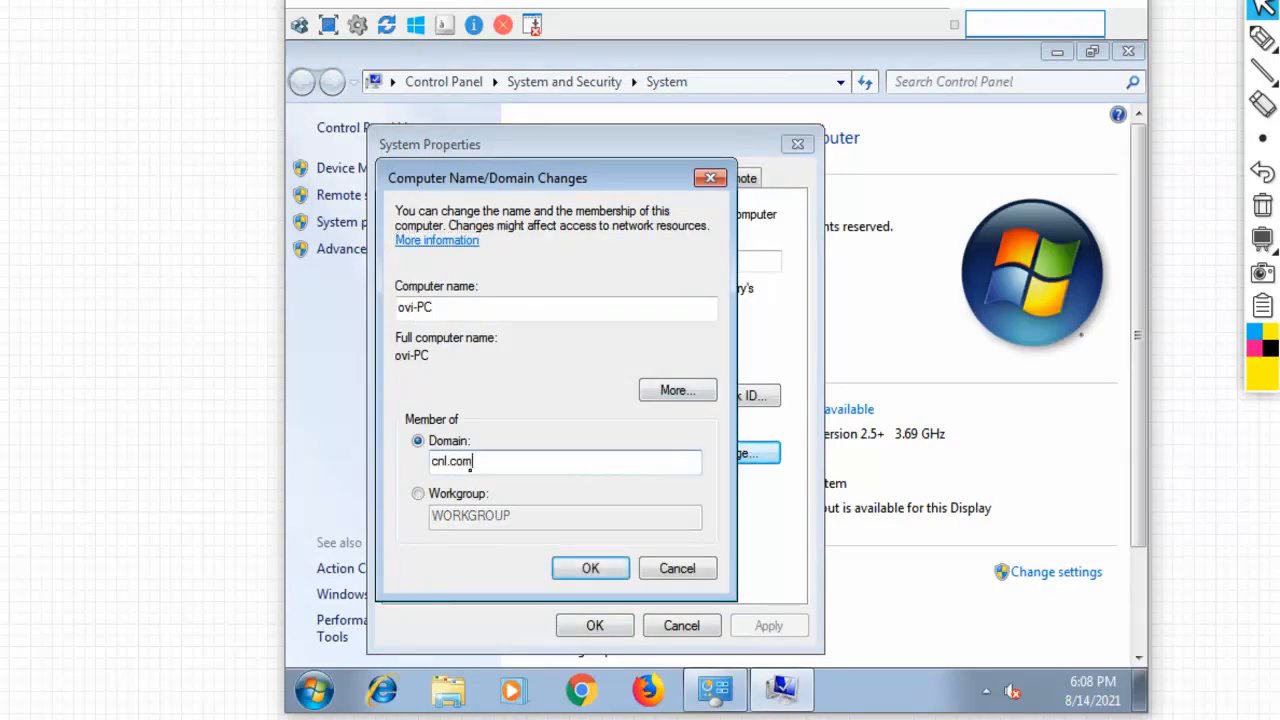
{"action": "key", "text": "Return"}
Authenticate as the domain administrator, accept the welcome and restart prompts, and restart now
{"action": "type", "text": "adminis"}
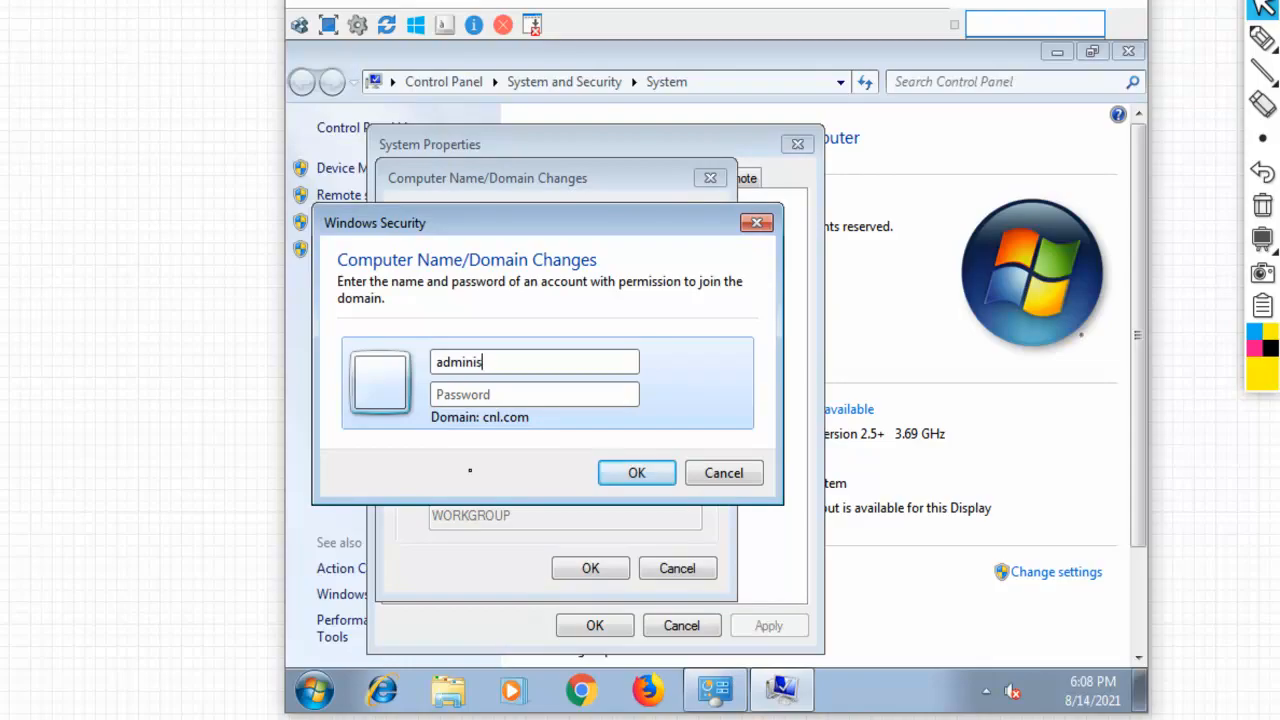
{"action": "type", "text": "trator"}
{"action": "key", "text": "Tab"}
{"action": "type", "text": "*********"}
{"action": "left_click", "coordinate": [634, 470]}
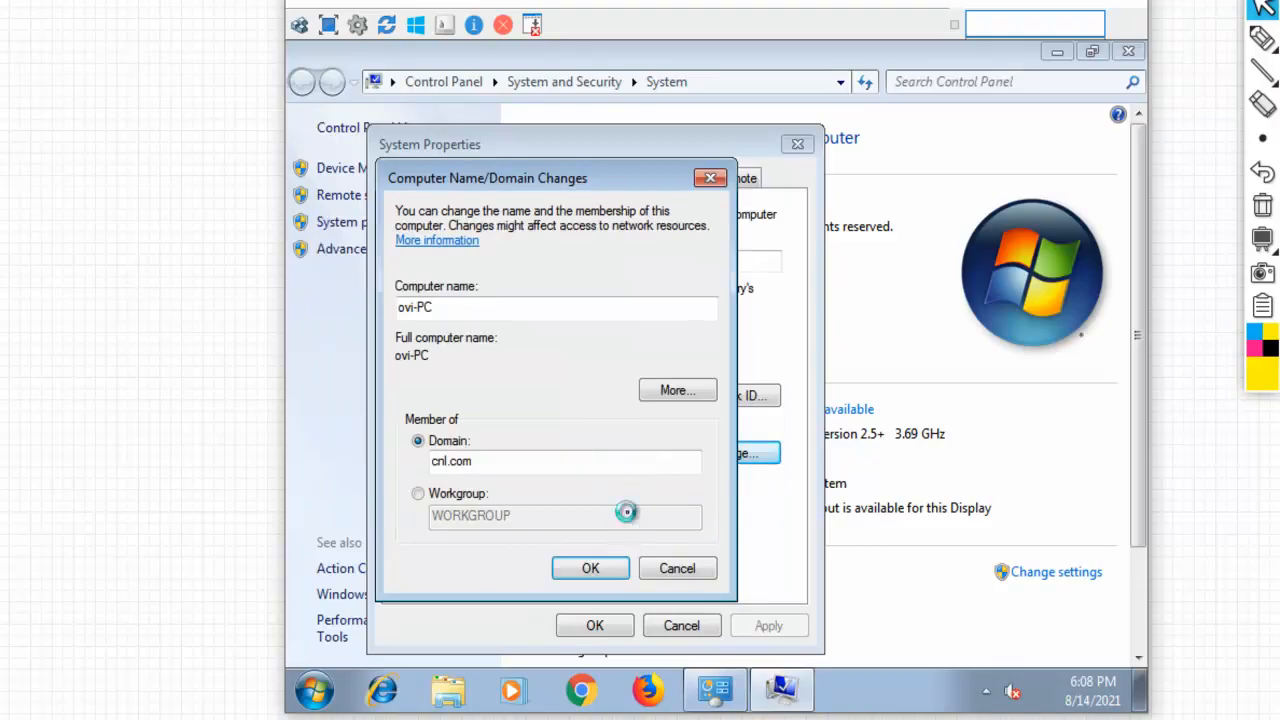
{"action": "left_click", "coordinate": [813, 452]}
{"action": "left_click", "coordinate": [591, 570]}
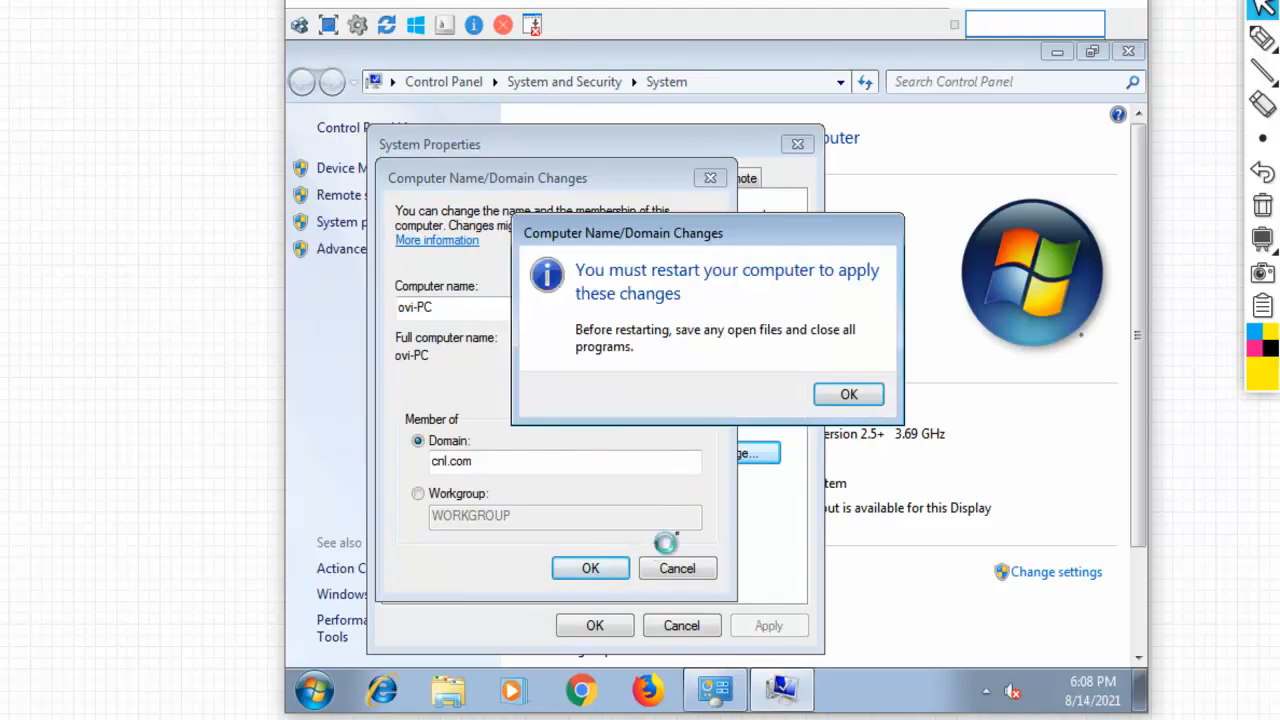
{"action": "left_click", "coordinate": [849, 394]}
{"action": "left_click", "coordinate": [592, 624]}
{"action": "left_click", "coordinate": [727, 388]}
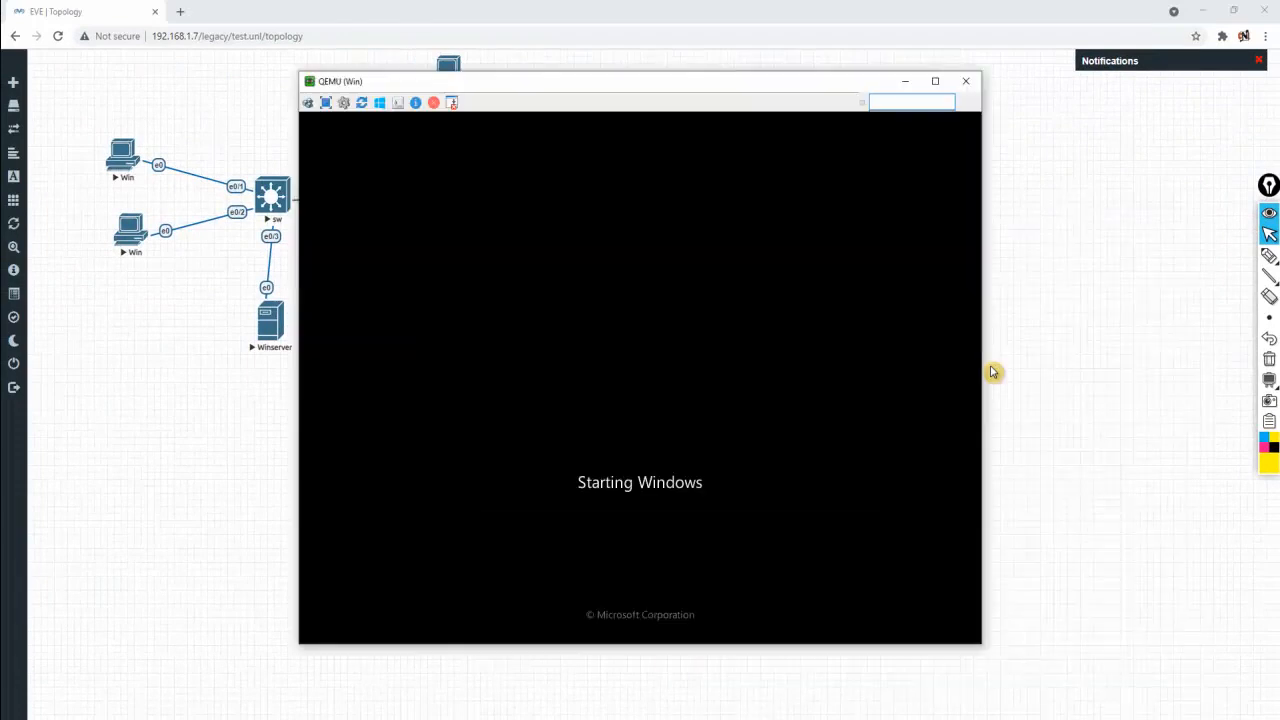
{"action": "left_click_drag", "start_coordinate": [731, 83], "coordinate": [951, 91]}
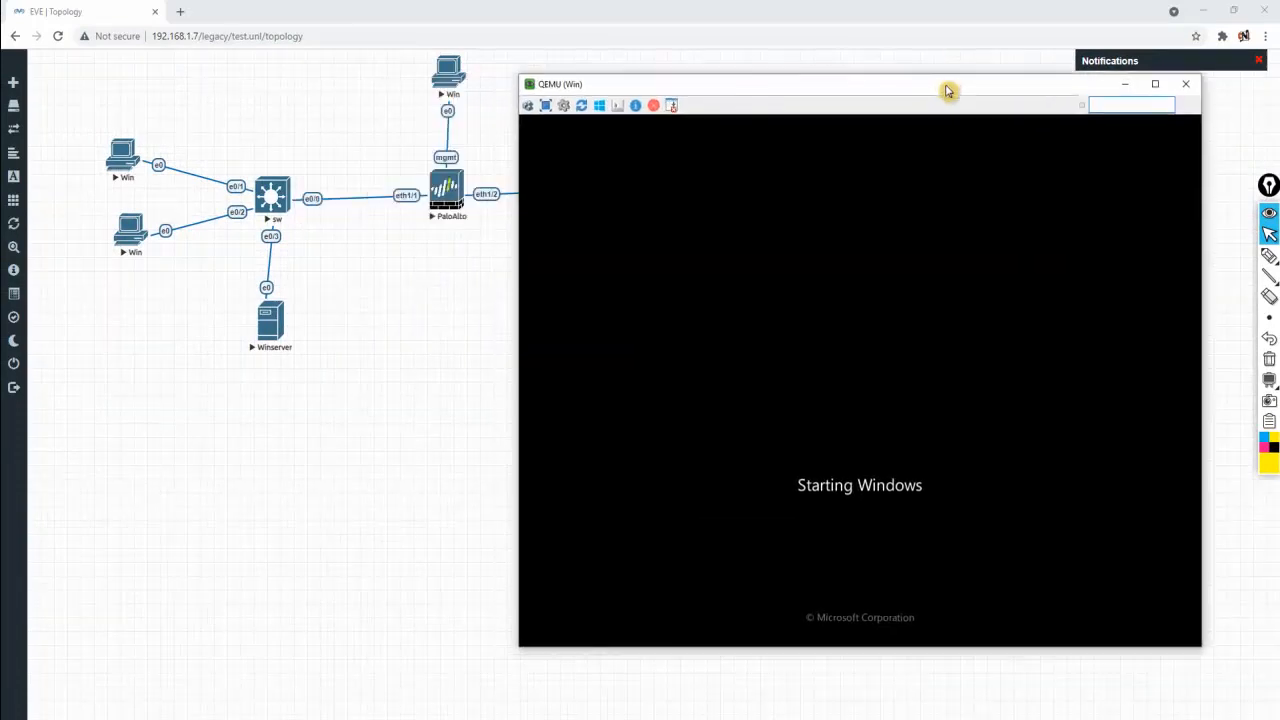
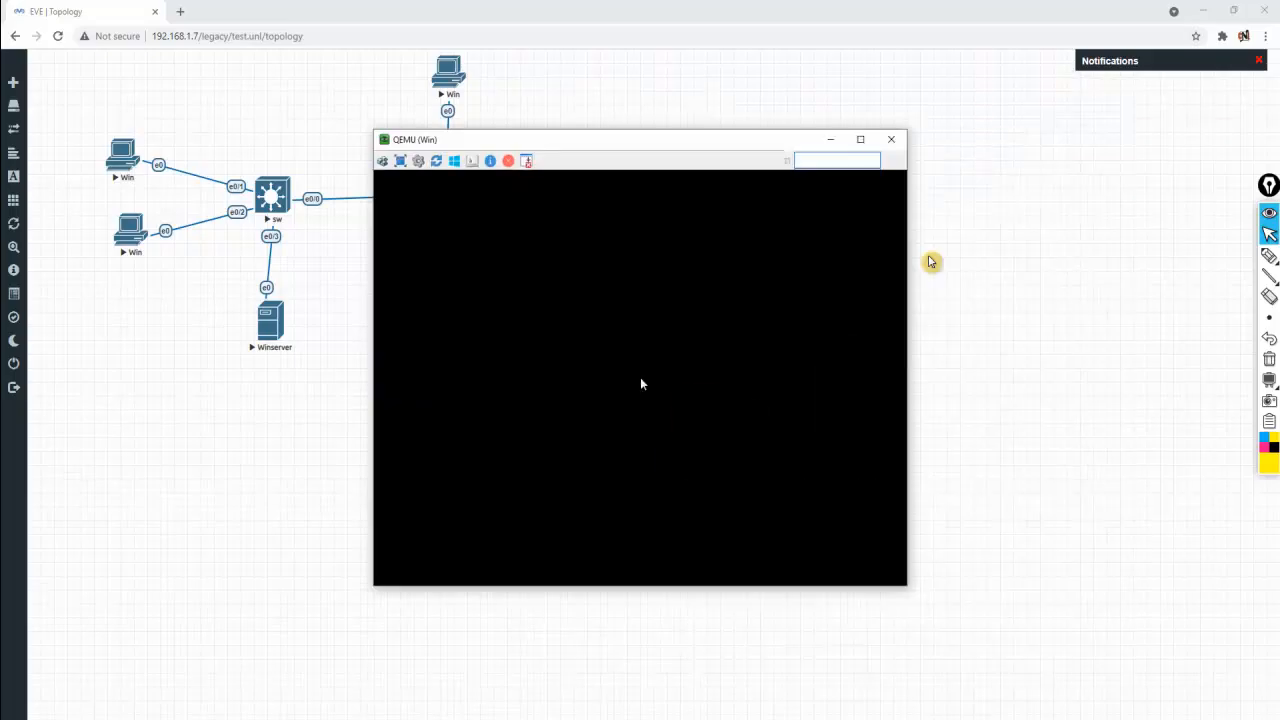
Move the console aside, then log on to the Win client as a CNL domain user via Other User
{"action": "left_click_drag", "start_coordinate": [771, 139], "coordinate": [1039, 193]}
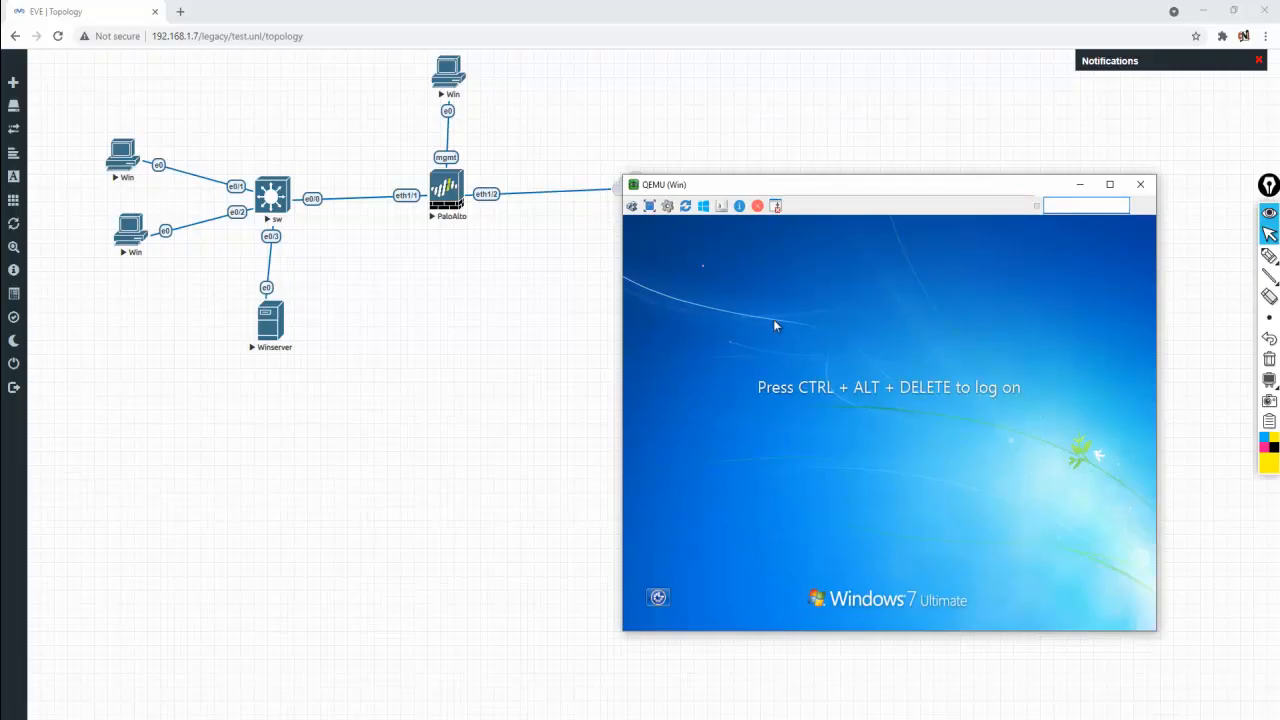
{"action": "left_click", "coordinate": [889, 554]}
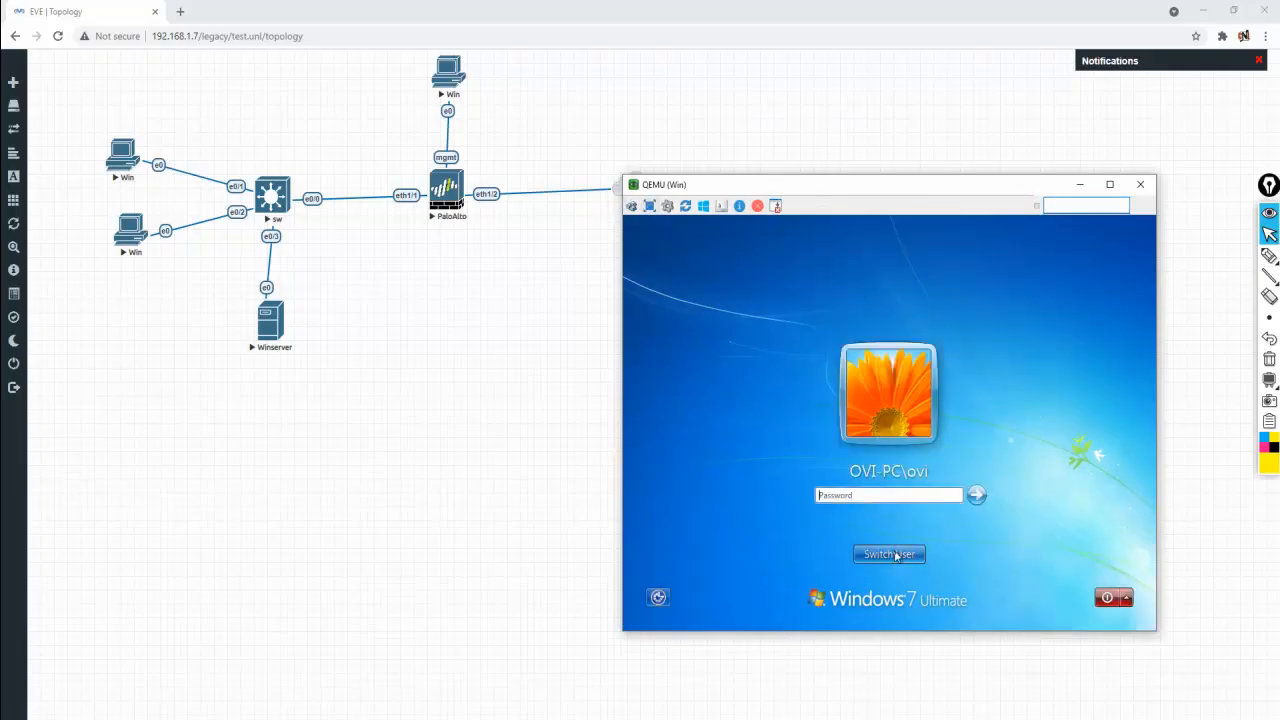
{"action": "left_click", "coordinate": [948, 462]}
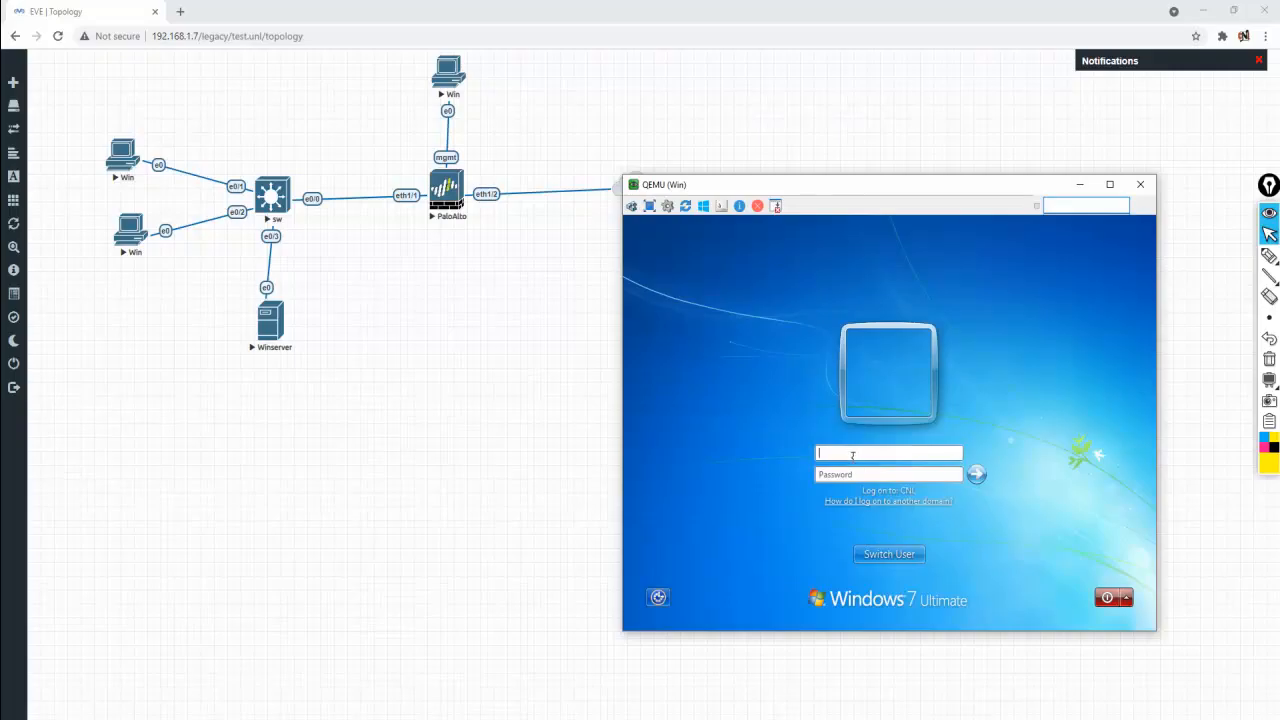
{"action": "type", "text": "abc"}
{"action": "key", "text": "Return"}
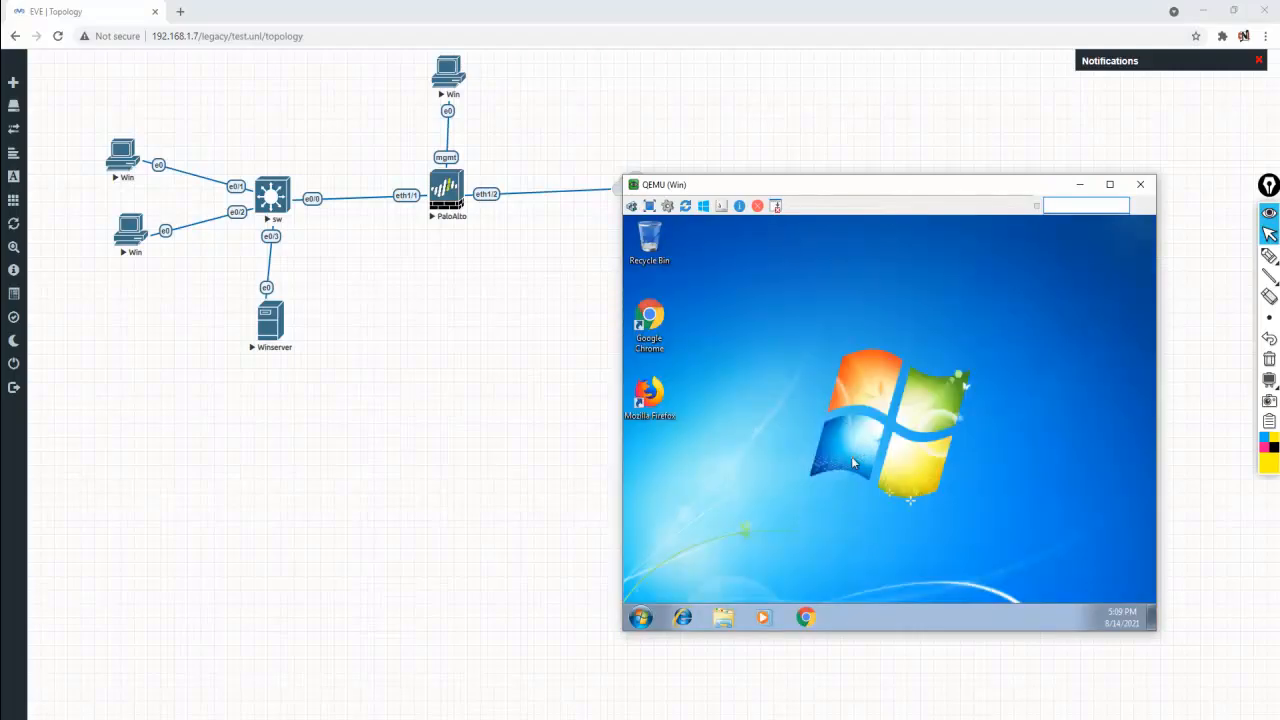
Log the CNL domain user off Windows 7 from the Start menu's shut-down options
{"action": "left_click", "coordinate": [640, 617]}
{"action": "left_click", "coordinate": [645, 617]}
{"action": "left_click", "coordinate": [645, 617]}
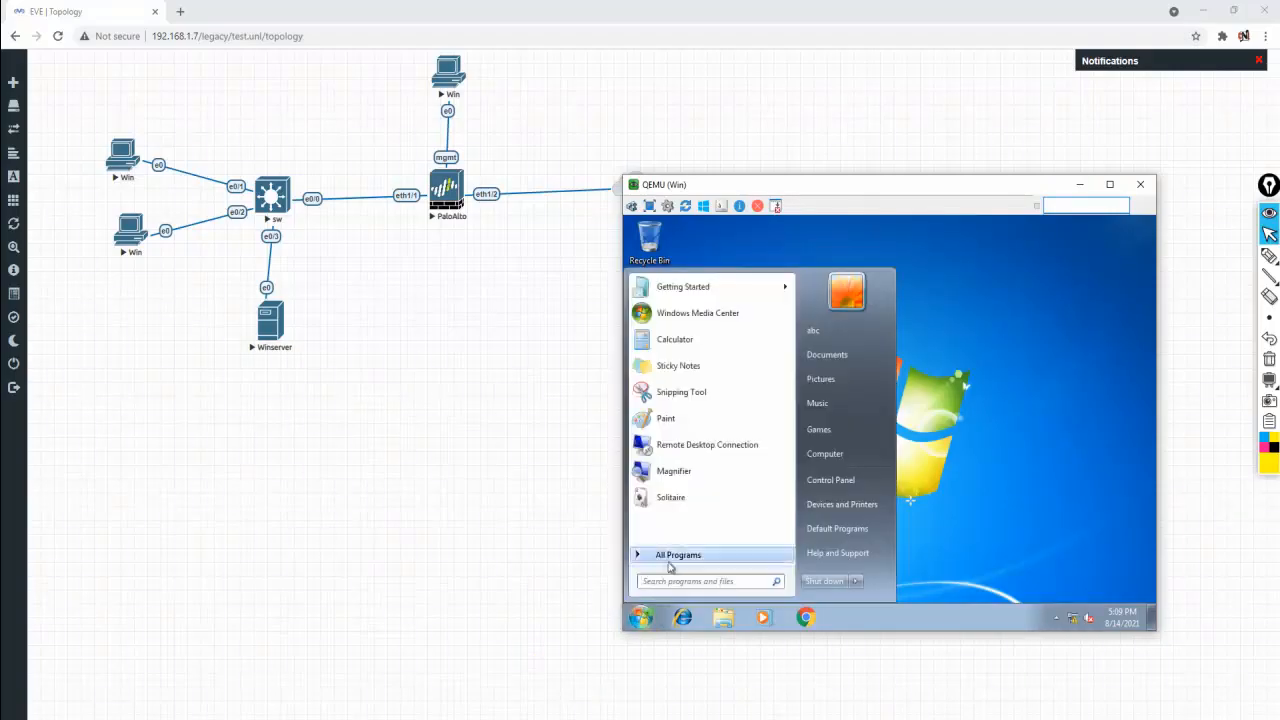
{"action": "mouse_move", "coordinate": [860, 588]}
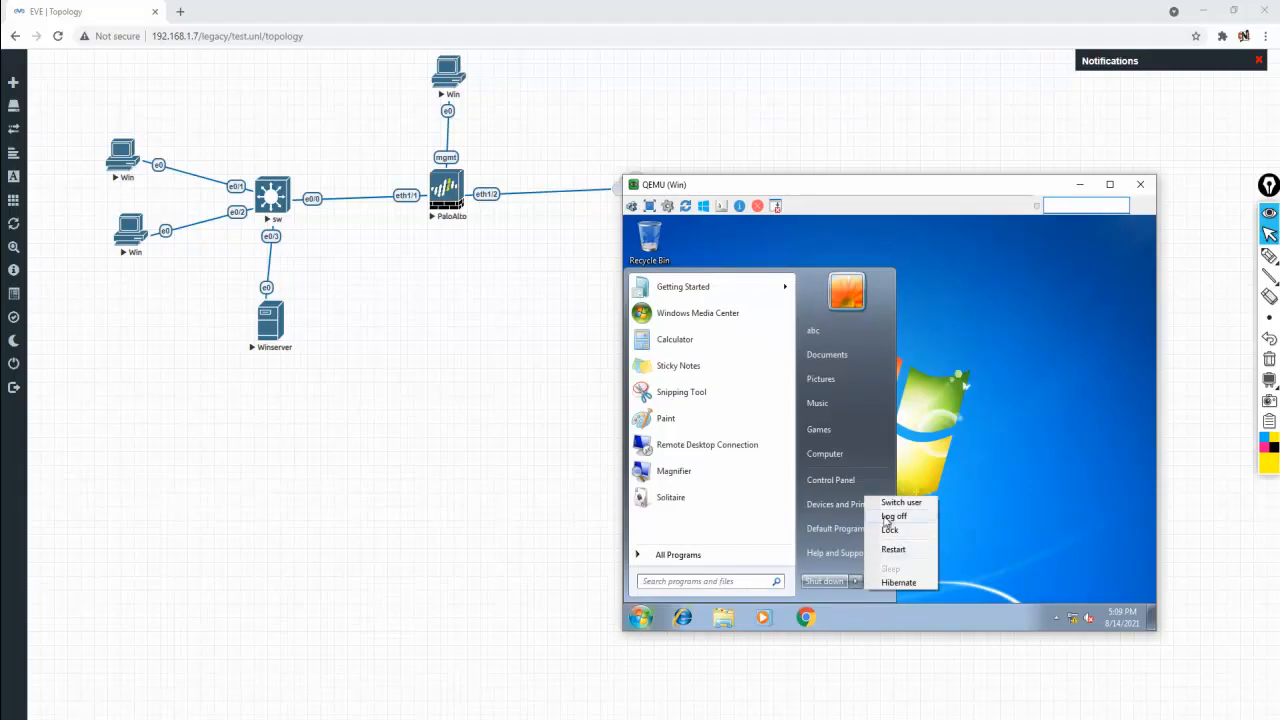
{"action": "left_click", "coordinate": [884, 520]}
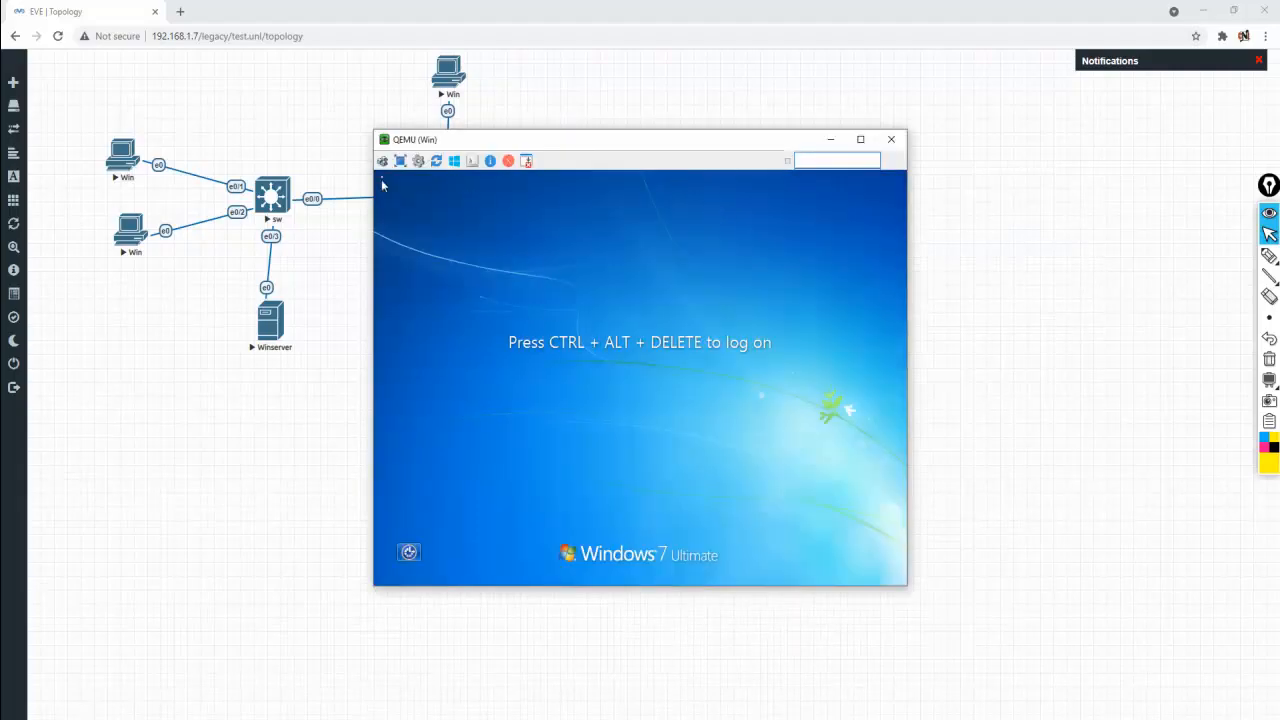
Log on as a second CNL domain user with its username and password via Other User
{"action": "key", "text": "ctrl+alt+Delete"}
{"action": "left_click", "coordinate": [647, 512]}
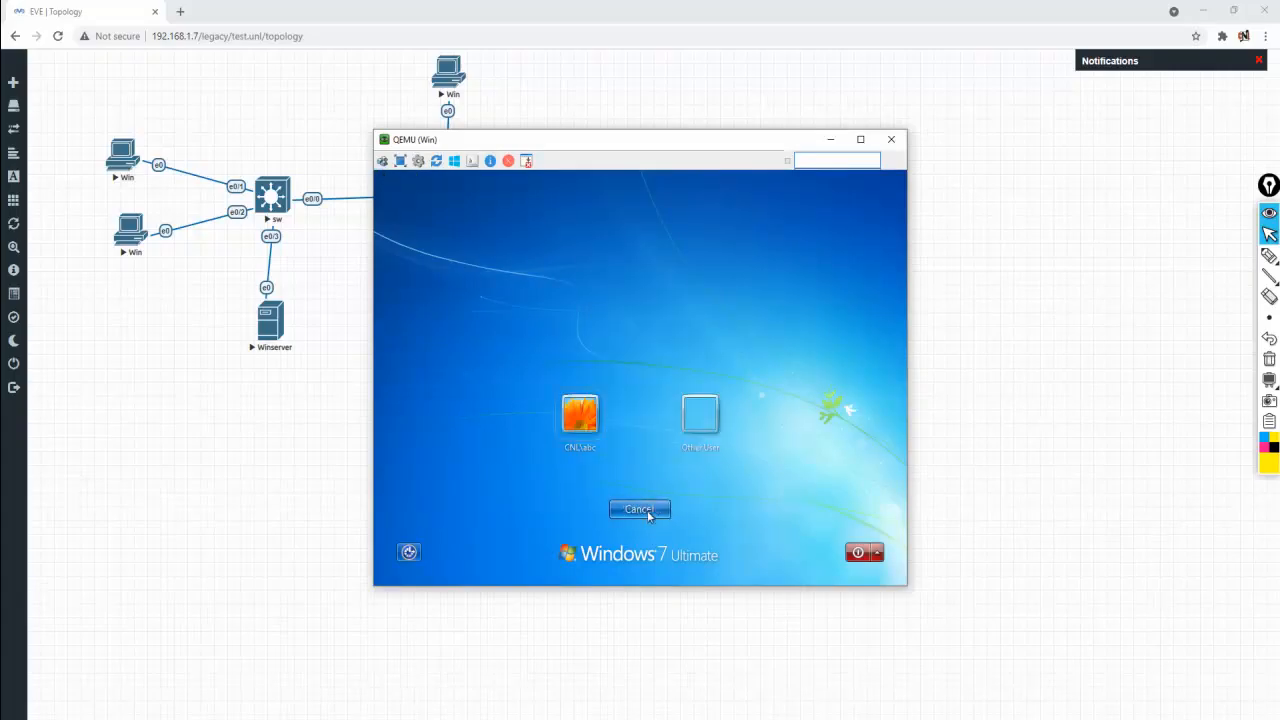
{"action": "left_click", "coordinate": [692, 434]}
{"action": "type", "text": "xyz•"}
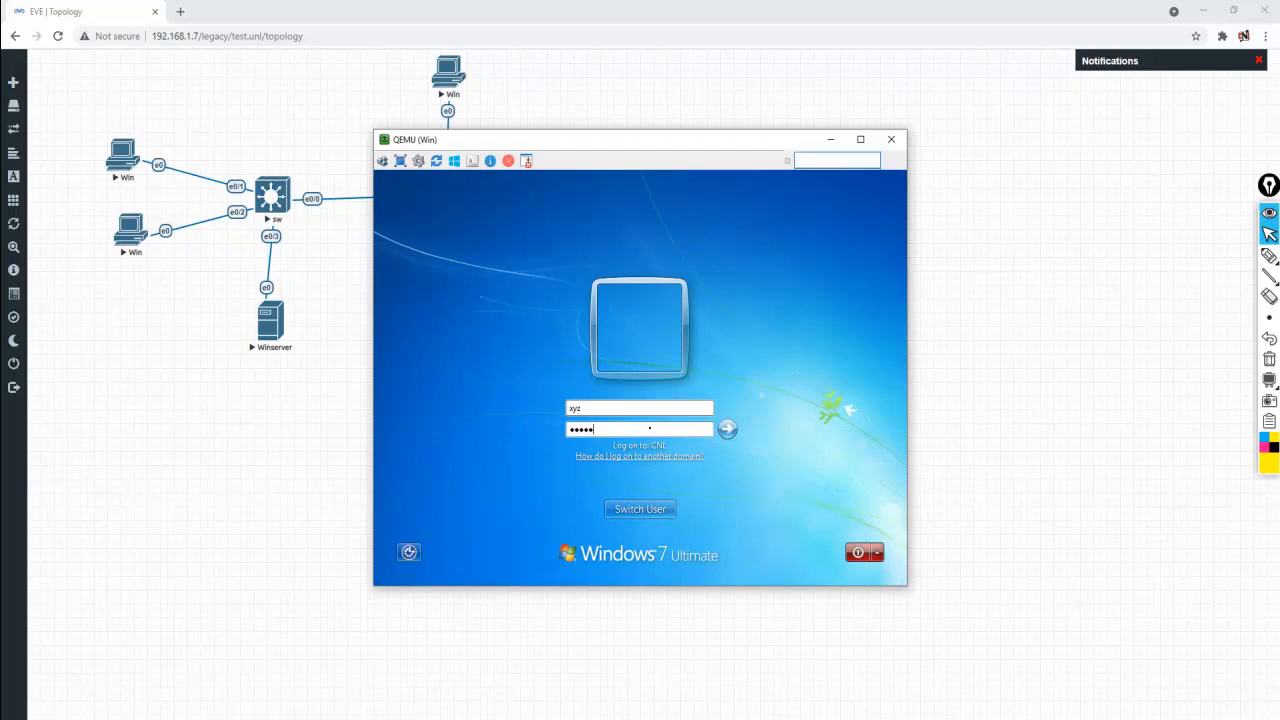
{"action": "type", "text": "••••••••"}
{"action": "key", "text": "Return"}
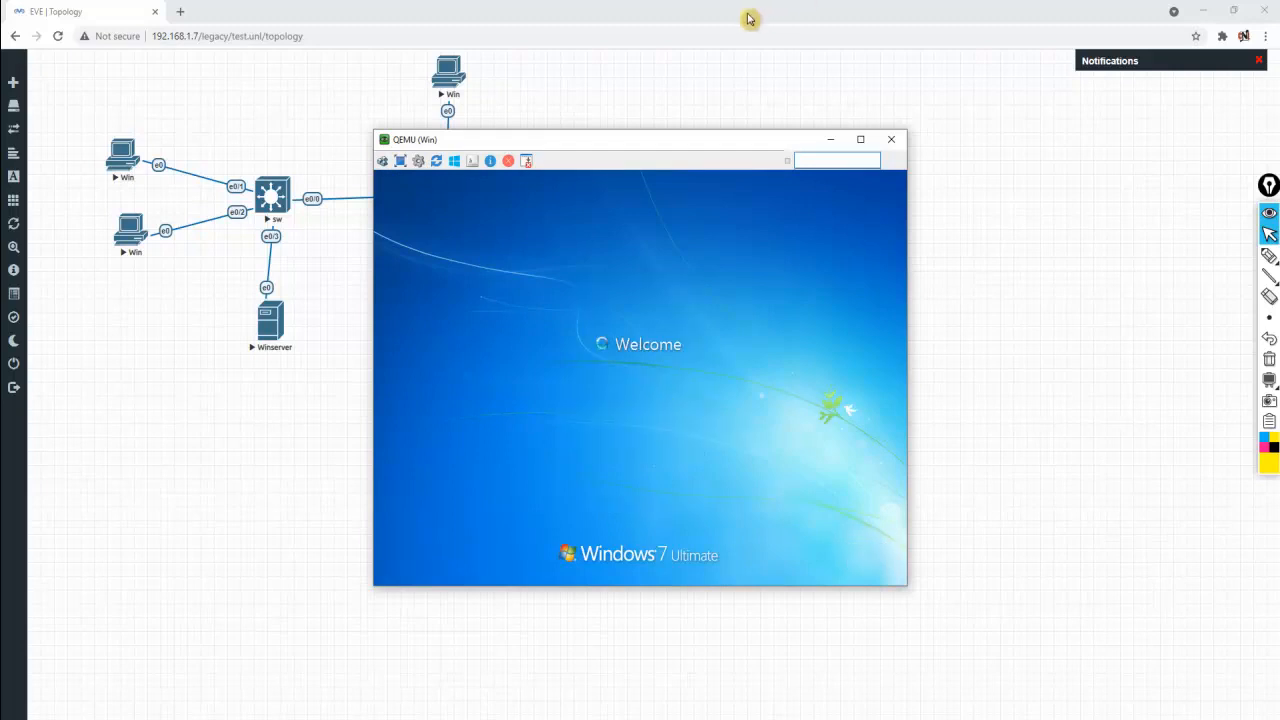